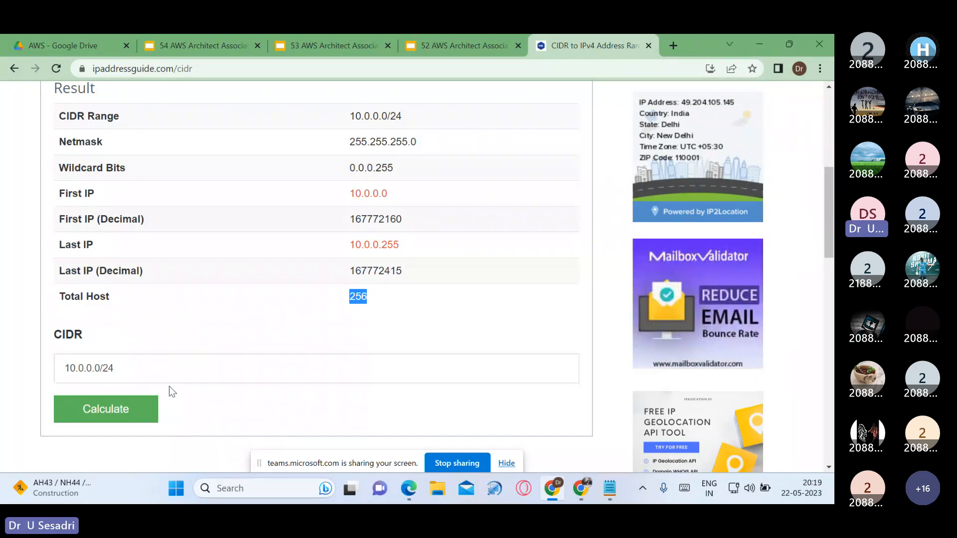
Step: Calculate the IP range for the CIDR block 10.0.0.0/16 and highlight its total host count
{"action": "left_click", "coordinate": [163, 376]}
{"action": "key", "text": "BackSpace"}
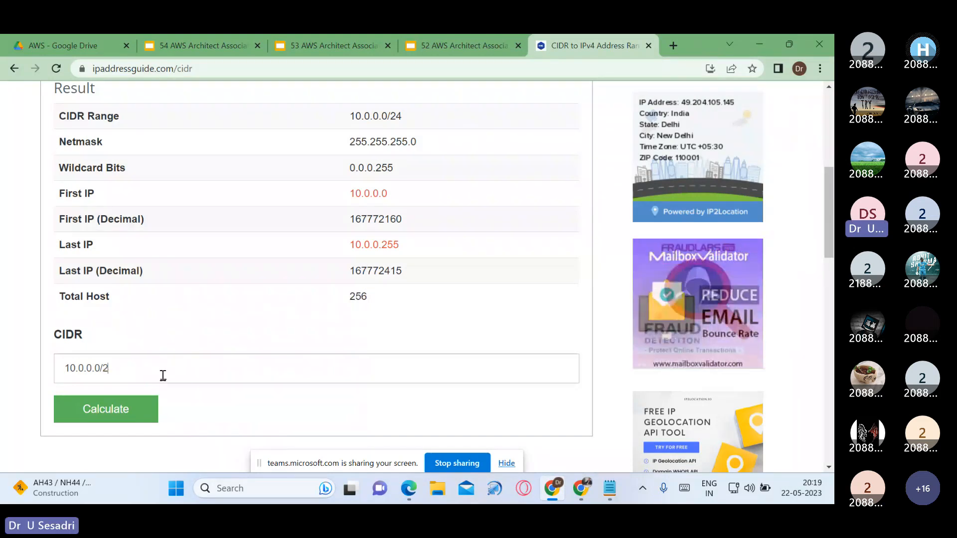
{"action": "key", "text": "BackSpace"}
{"action": "type", "text": "1"}
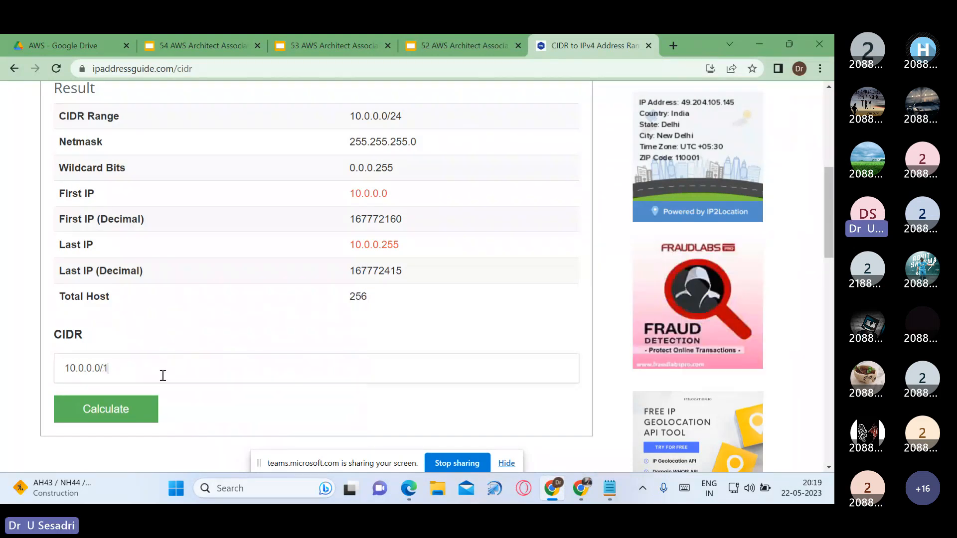
{"action": "type", "text": "6"}
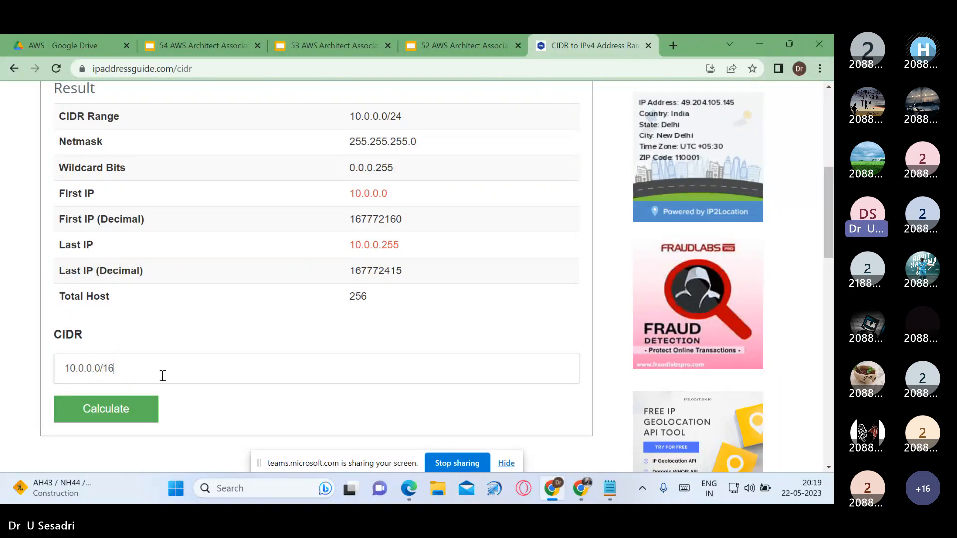
{"action": "left_click", "coordinate": [132, 413]}
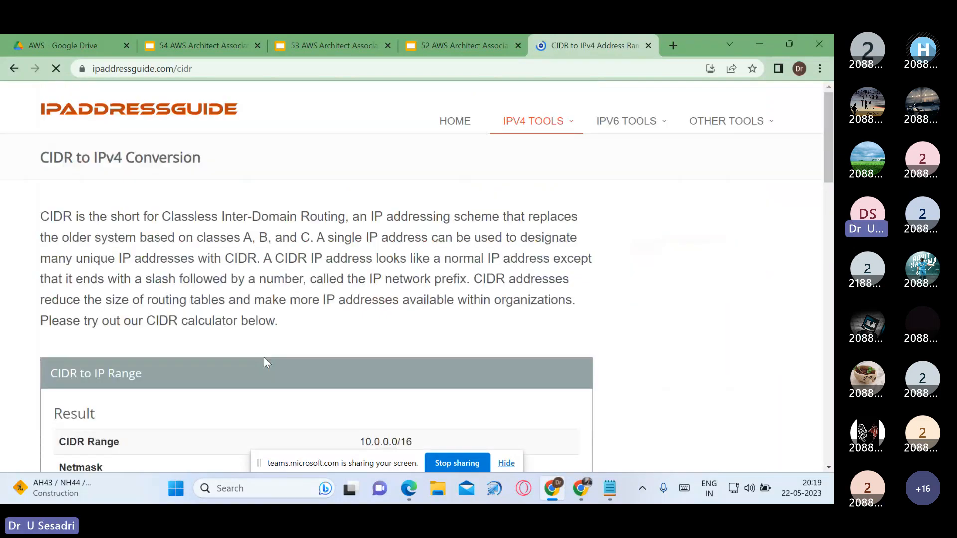
{"action": "scroll", "coordinate": [352, 294], "scroll_direction": "down", "scroll_amount": 6}
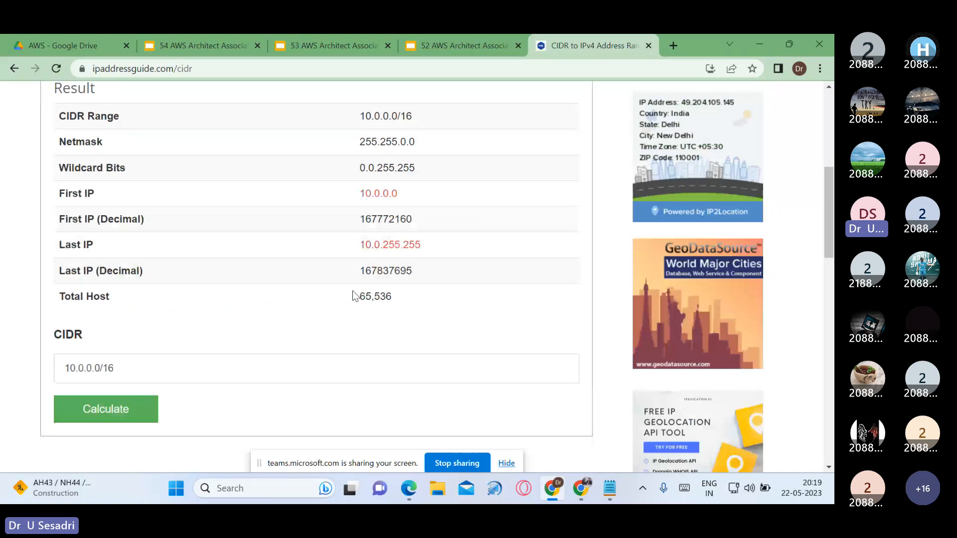
{"action": "double_click", "coordinate": [371, 296]}
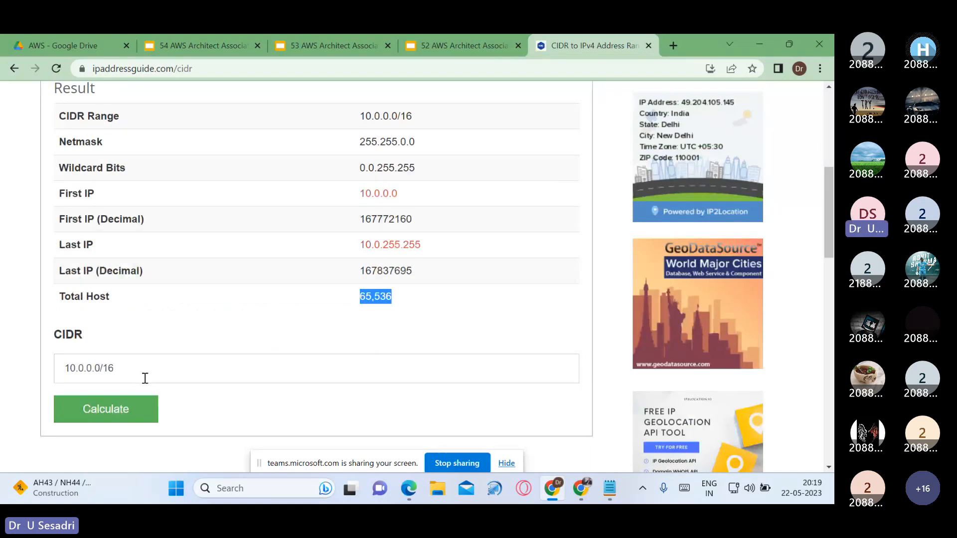
Step: Calculate the IP range for the CIDR block 10.0.0.0/28 and highlight its total host count
{"action": "left_click", "coordinate": [145, 378]}
{"action": "key", "text": "BackSpace"}
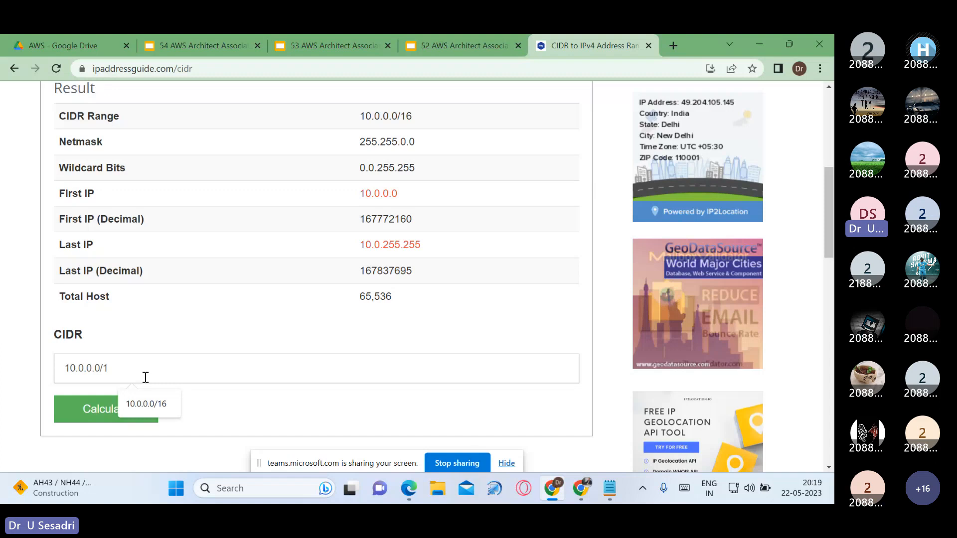
{"action": "key", "text": "BackSpace"}
{"action": "type", "text": "28"}
{"action": "left_click", "coordinate": [133, 418]}
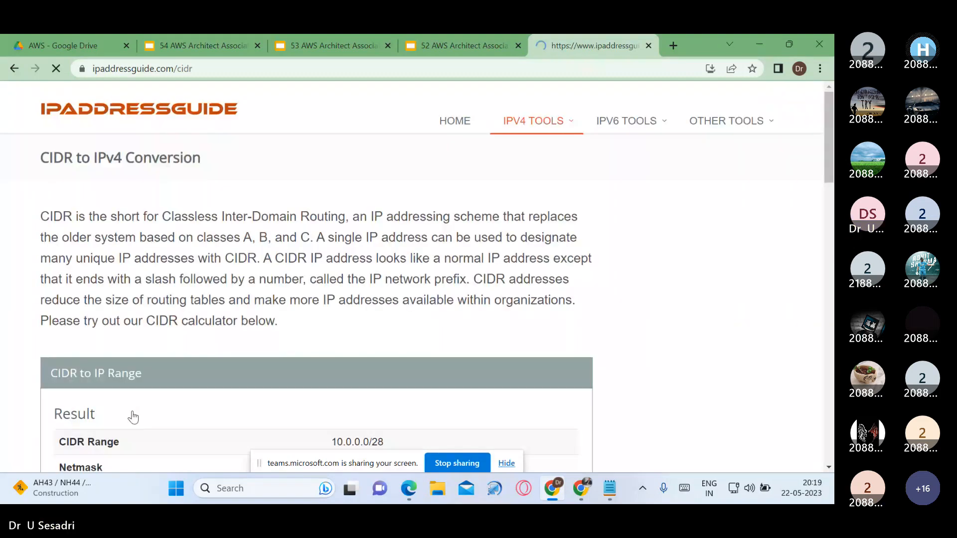
{"action": "scroll", "coordinate": [133, 418], "scroll_direction": "down", "scroll_amount": 5}
{"action": "double_click", "coordinate": [356, 364]}
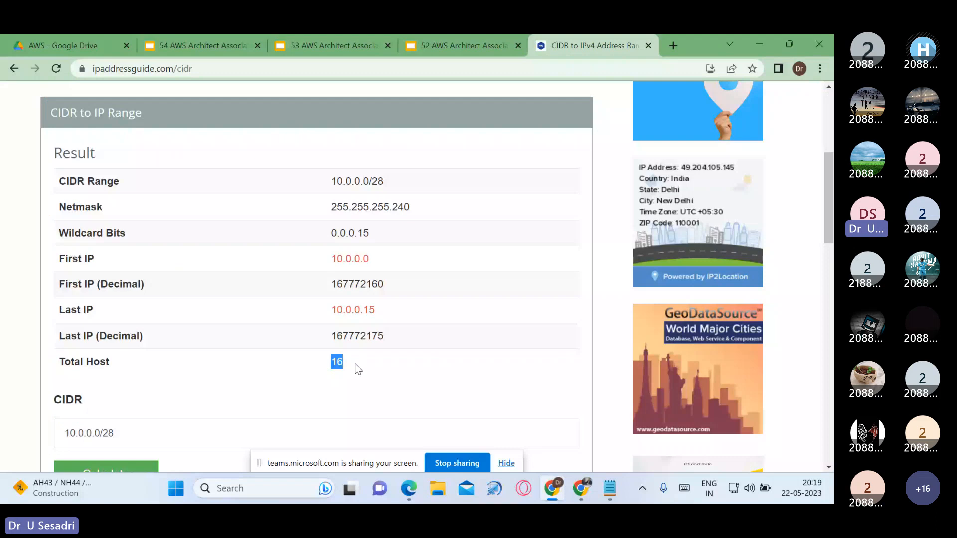
Step: Open the Amazon VPC quotas page from the presentation and examine the limits for VPCs per Region, subnets, CIDR blocks and Elastic IP addresses
{"action": "left_click", "coordinate": [439, 40]}
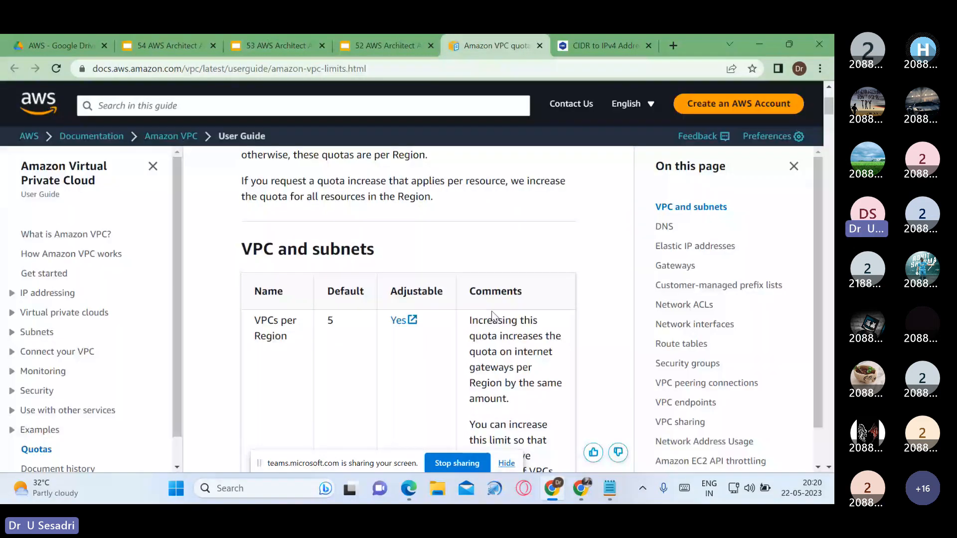
{"action": "double_click", "coordinate": [329, 321]}
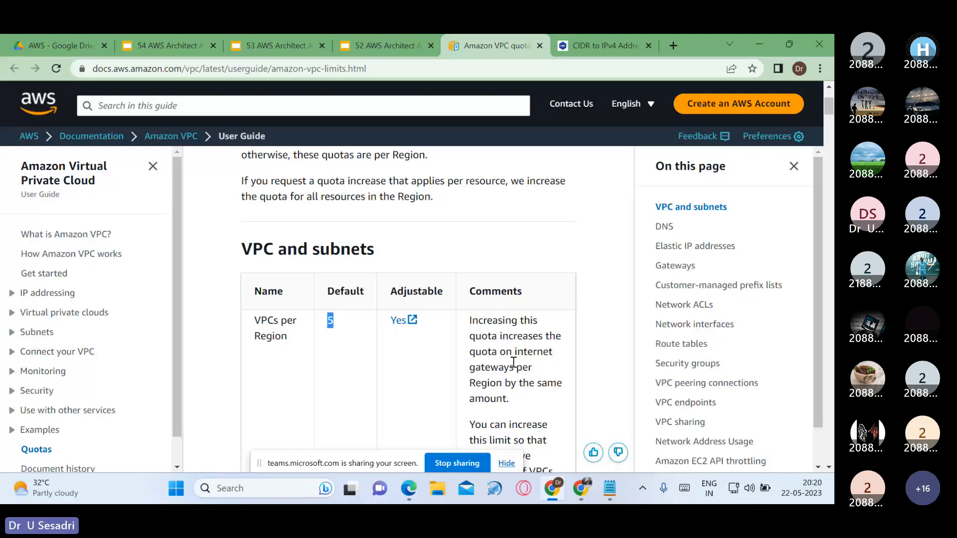
{"action": "scroll", "coordinate": [516, 374], "scroll_direction": "down", "scroll_amount": 1}
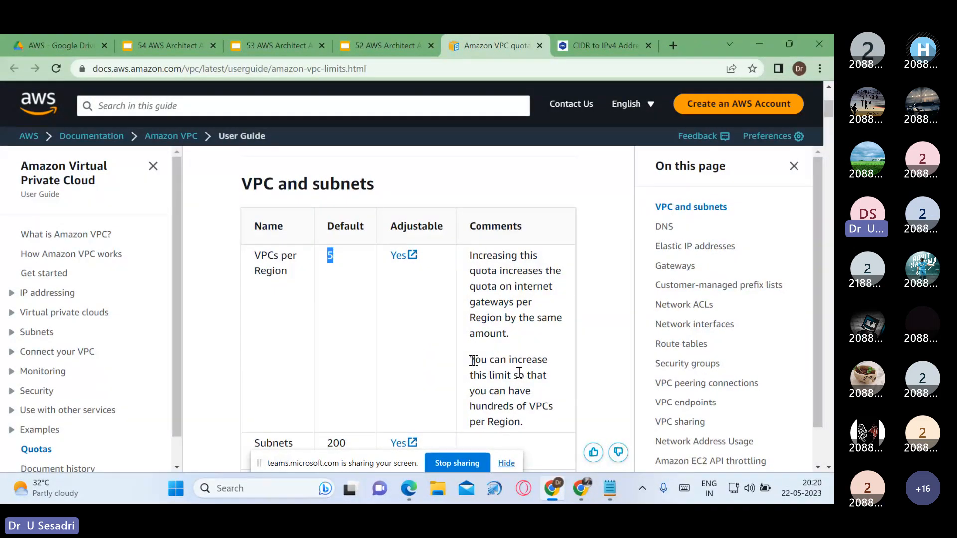
{"action": "left_click_drag", "start_coordinate": [471, 360], "coordinate": [561, 425]}
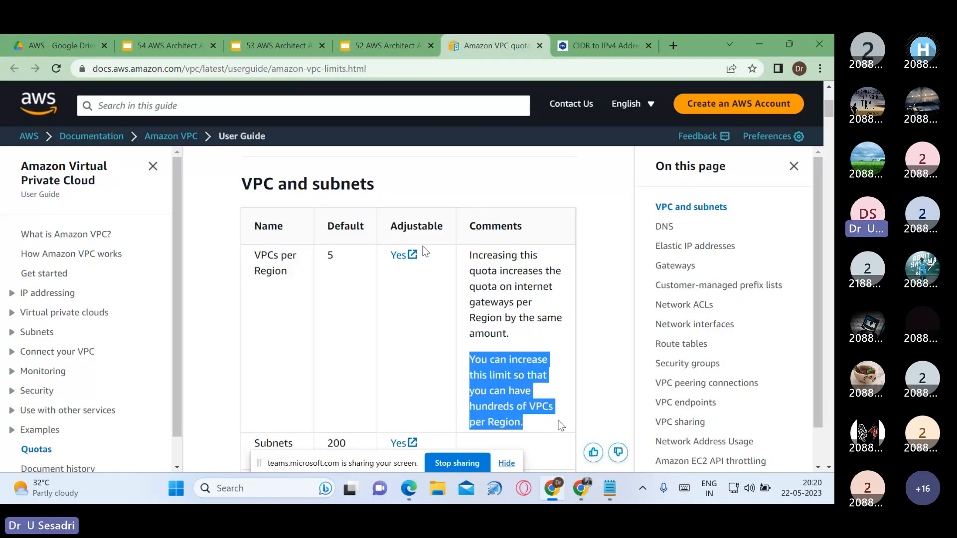
{"action": "scroll", "coordinate": [426, 264], "scroll_direction": "down", "scroll_amount": 3}
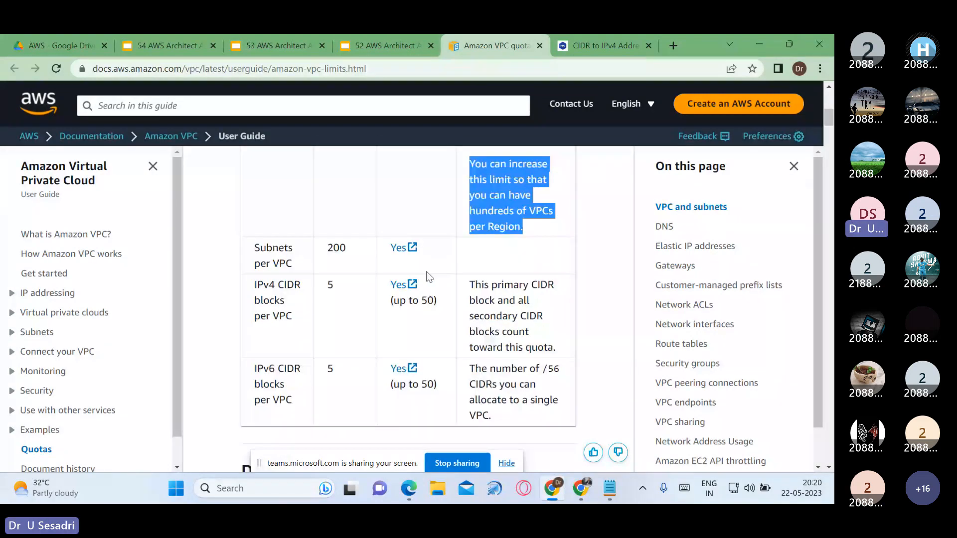
{"action": "scroll", "coordinate": [429, 294], "scroll_direction": "down", "scroll_amount": 8}
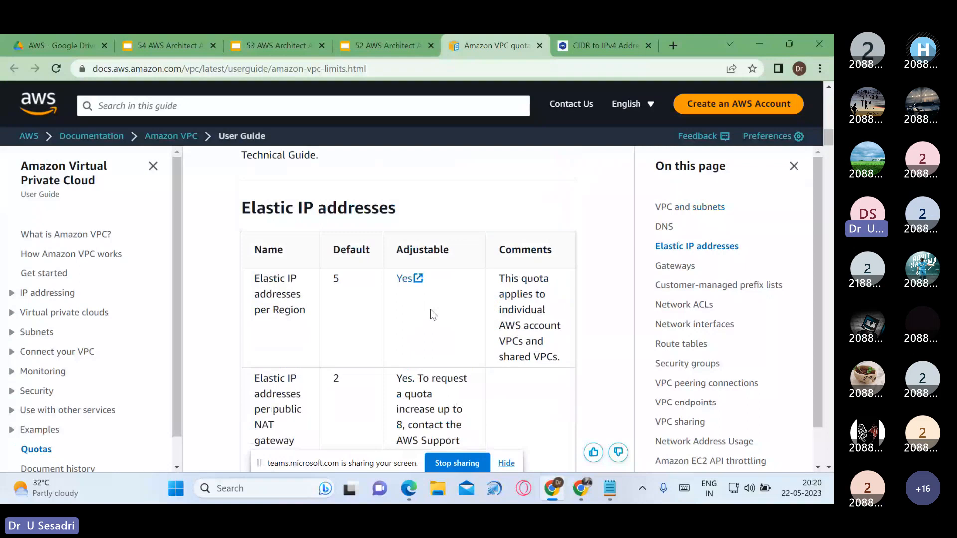
Step: Return to the VPC presentation, advance from the VPC sizing slide to the VPC creation steps, and leave the slideshow
{"action": "key", "text": "ctrl+shift+Tab"}
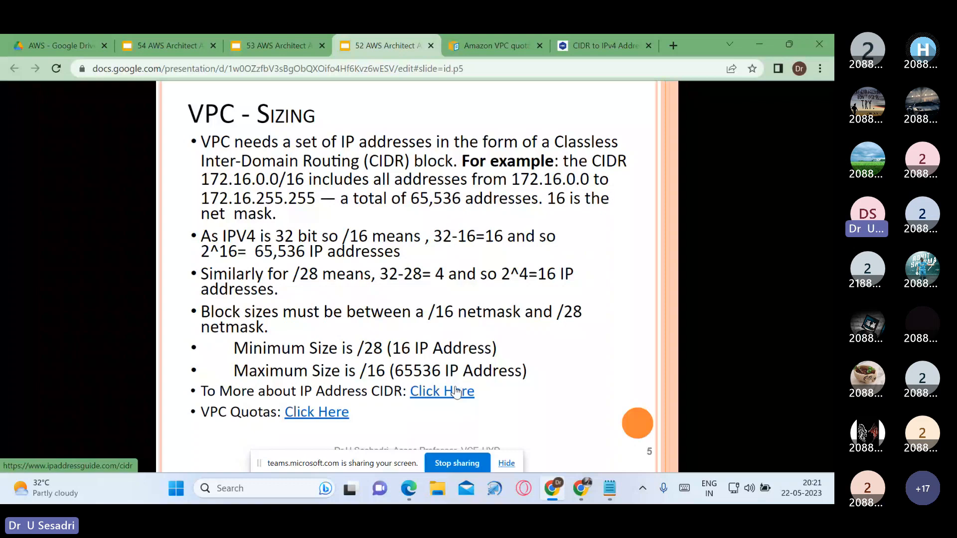
{"action": "key", "text": "Right"}
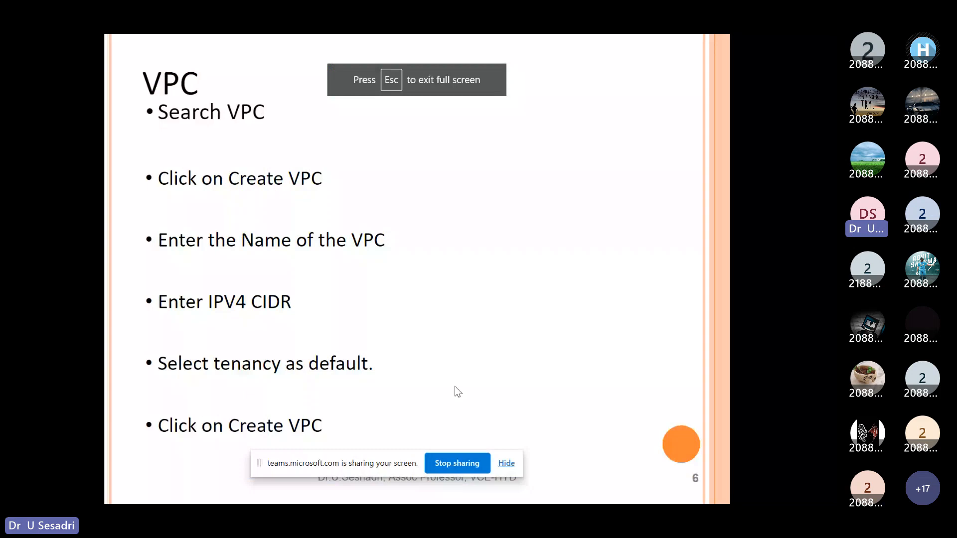
{"action": "key", "text": "Escape"}
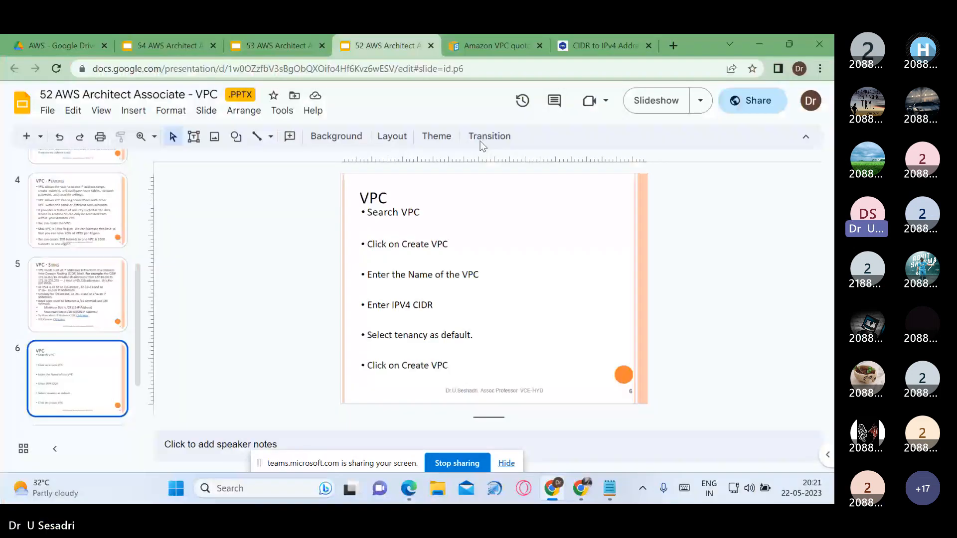
Step: Switch to the AWS Management Console browser window and sign in to the console
{"action": "left_click", "coordinate": [581, 491]}
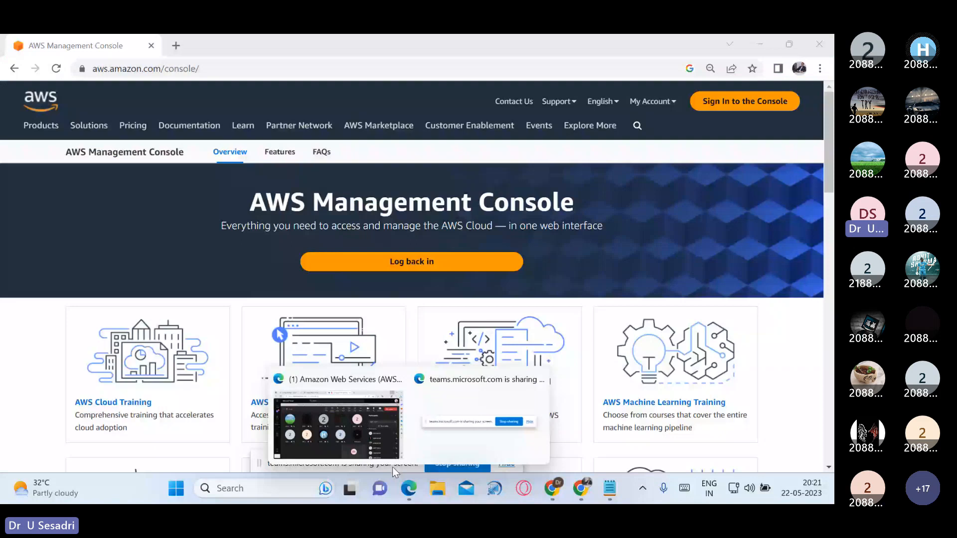
{"action": "left_click", "coordinate": [744, 102]}
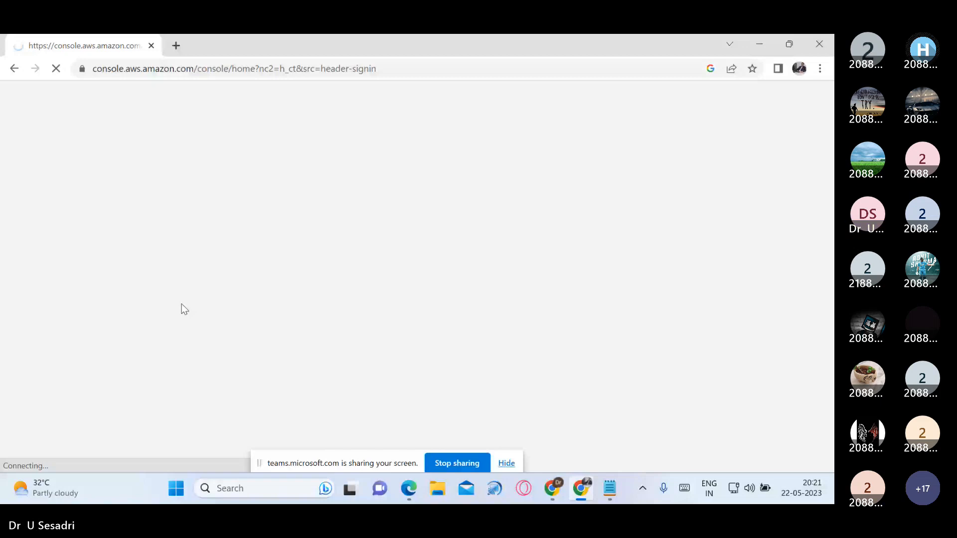
{"action": "left_click", "coordinate": [232, 246]}
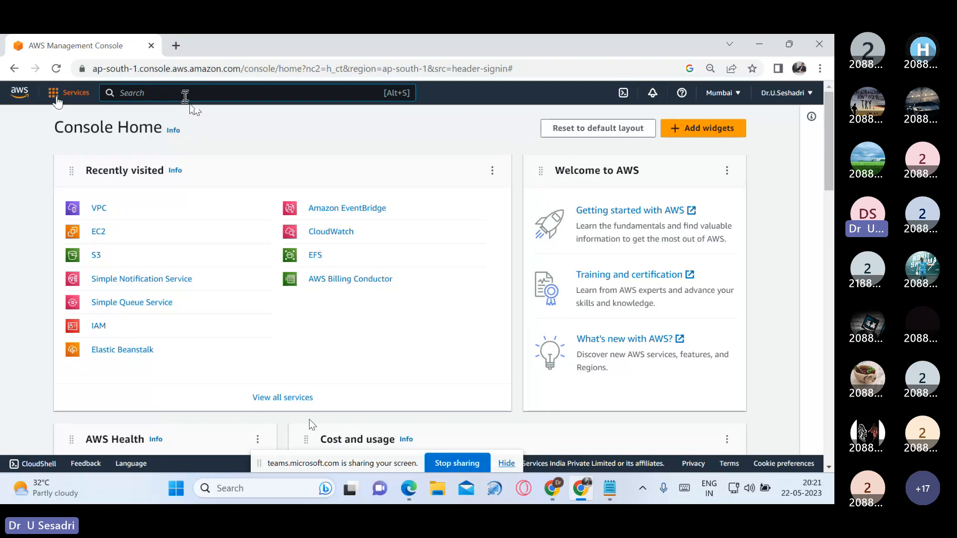
Step: Look through the AWS services list, search the console for "vpc" and open the VPC service
{"action": "left_click", "coordinate": [58, 101]}
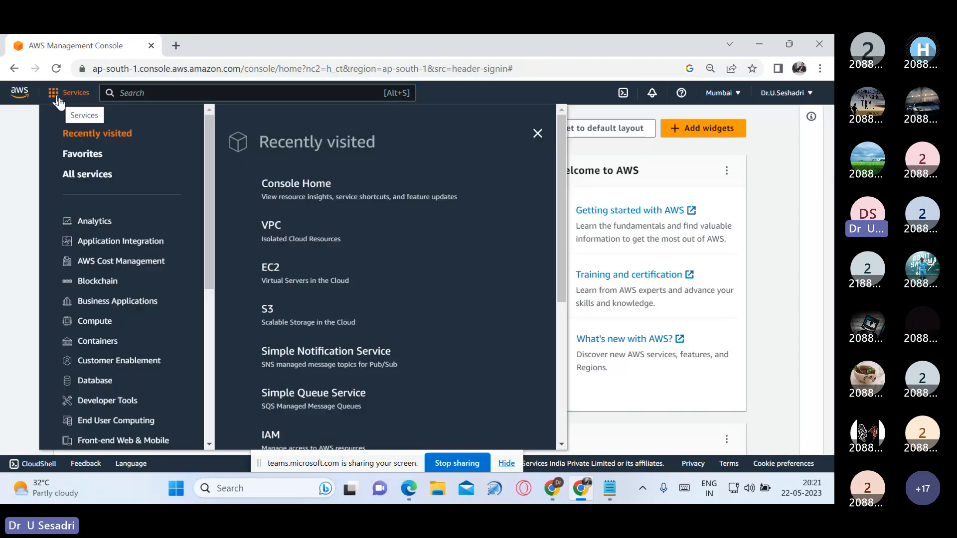
{"action": "scroll", "coordinate": [156, 290], "scroll_direction": "down", "scroll_amount": 3}
{"action": "scroll", "coordinate": [157, 287], "scroll_direction": "down", "scroll_amount": 3}
{"action": "scroll", "coordinate": [306, 288], "scroll_direction": "down", "scroll_amount": 5}
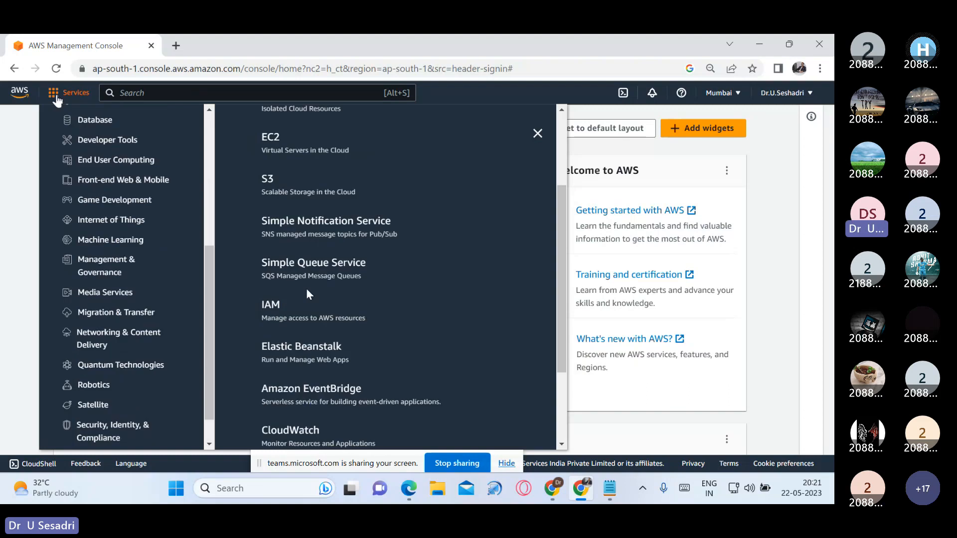
{"action": "scroll", "coordinate": [310, 299], "scroll_direction": "up", "scroll_amount": 4}
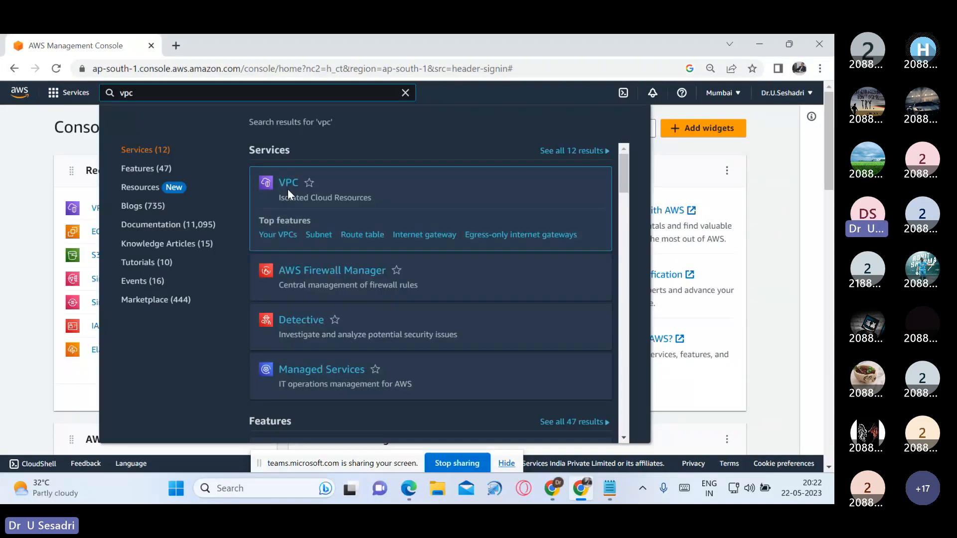
{"action": "left_click", "coordinate": [289, 190]}
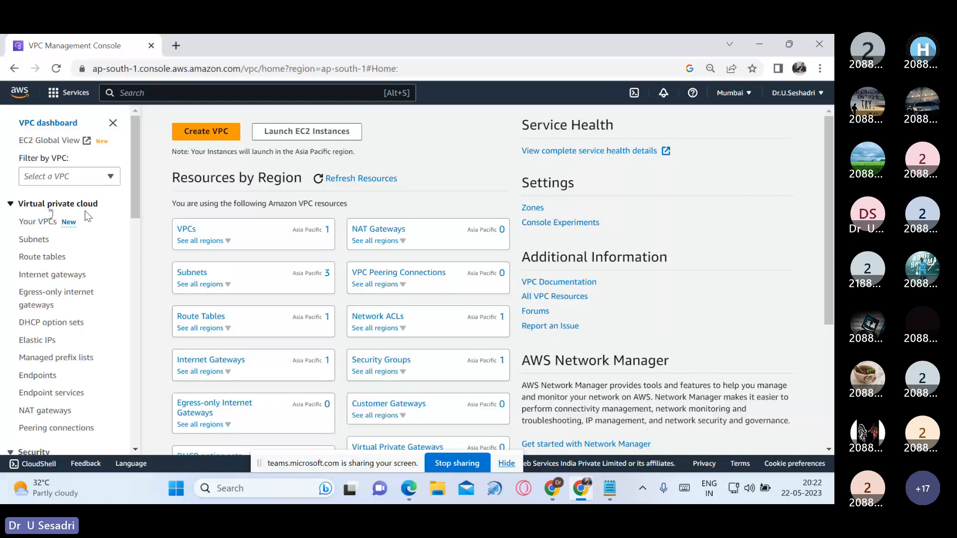
Step: Open the list of existing VPCs and examine the default VPC's CIDR, route table, network ACL and tenancy details
{"action": "left_click", "coordinate": [41, 223]}
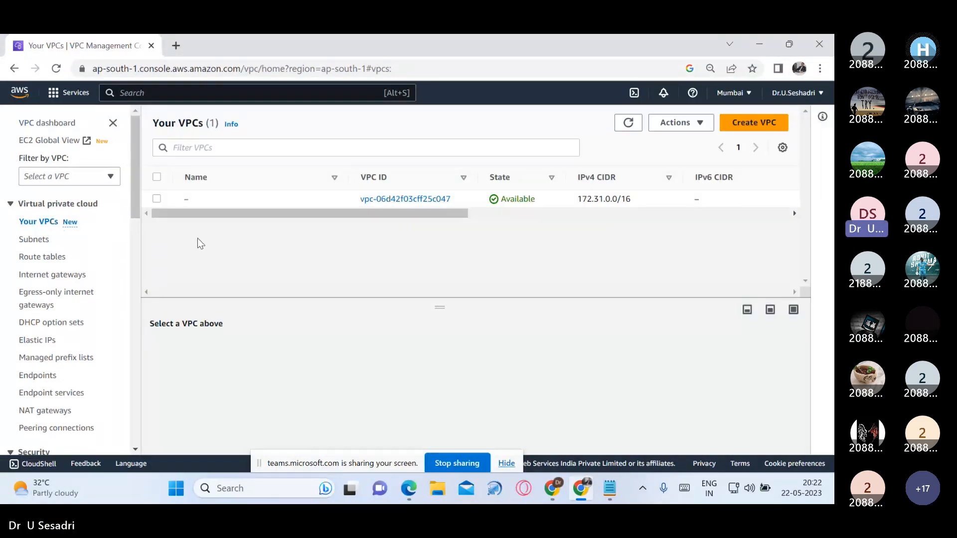
{"action": "left_click_drag", "start_coordinate": [460, 213], "coordinate": [524, 229]}
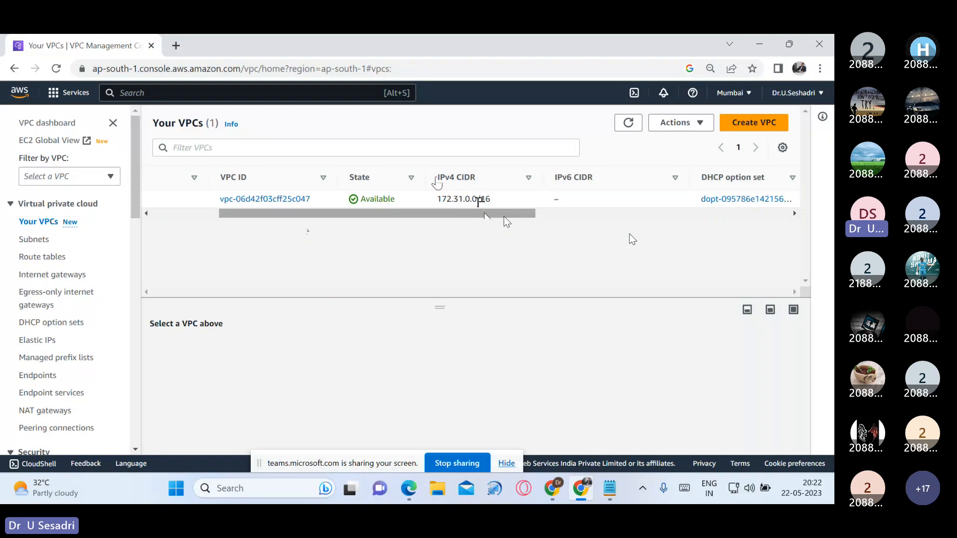
{"action": "left_click_drag", "start_coordinate": [504, 217], "coordinate": [545, 220]}
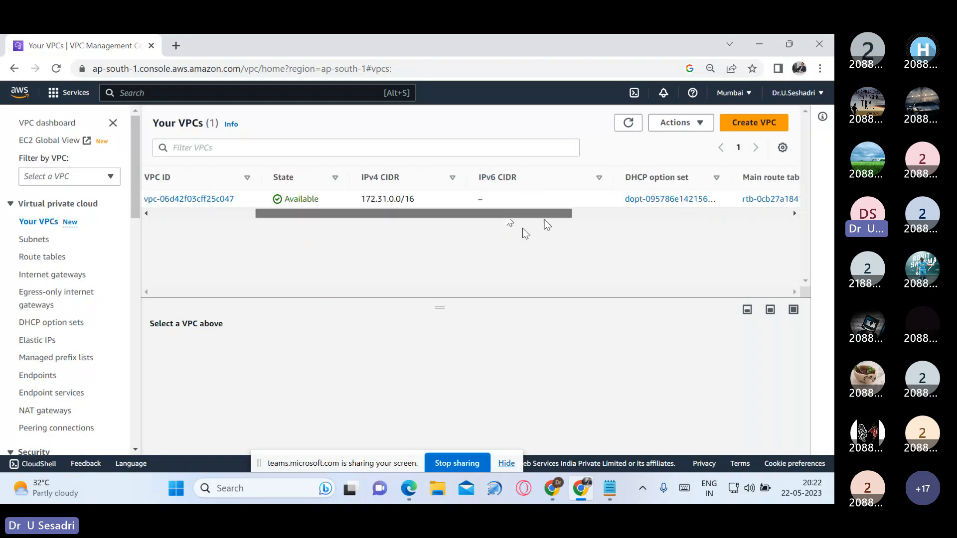
{"action": "left_click_drag", "start_coordinate": [545, 220], "coordinate": [630, 235]}
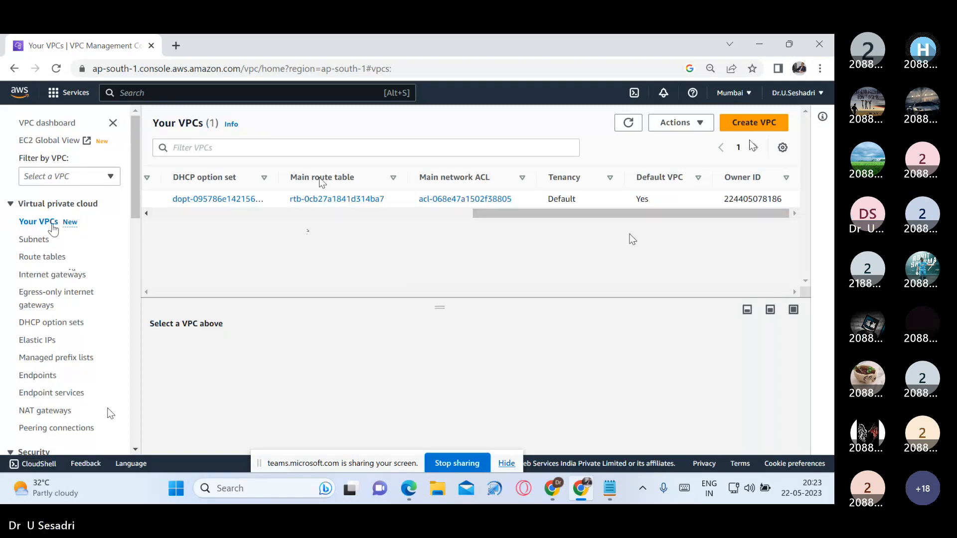
Step: Start creating a VPC and preview the subnets, route tables and network connections of the "VPC and more" option
{"action": "left_click", "coordinate": [754, 123]}
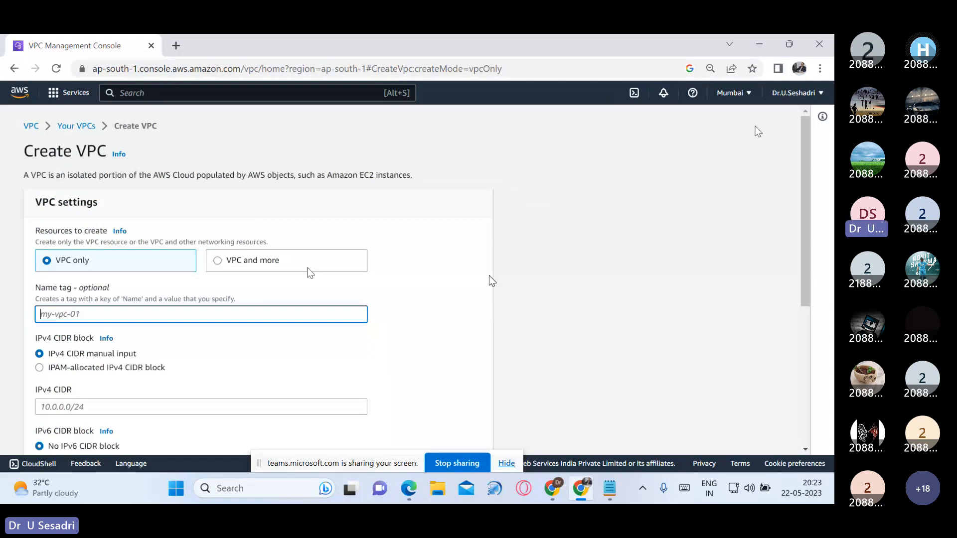
{"action": "left_click", "coordinate": [241, 264]}
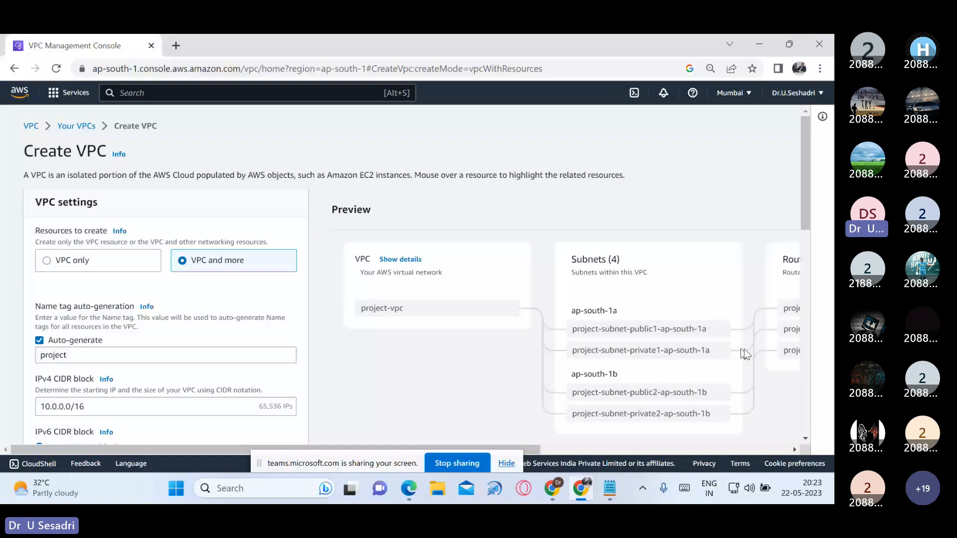
{"action": "left_click_drag", "start_coordinate": [299, 450], "coordinate": [564, 454]}
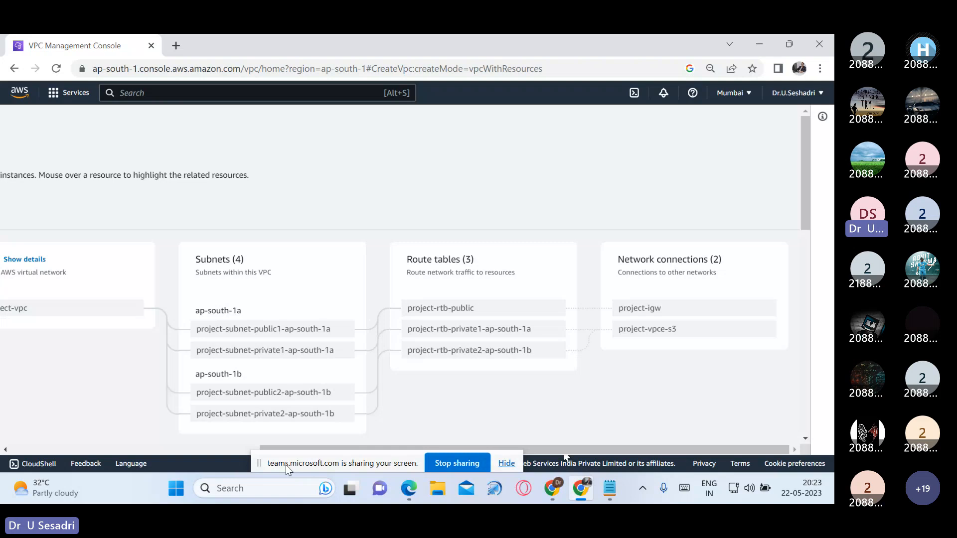
Step: Set the resources to create to "VPC only" and enter VCE-VPC as the name tag
{"action": "left_click", "coordinate": [58, 263]}
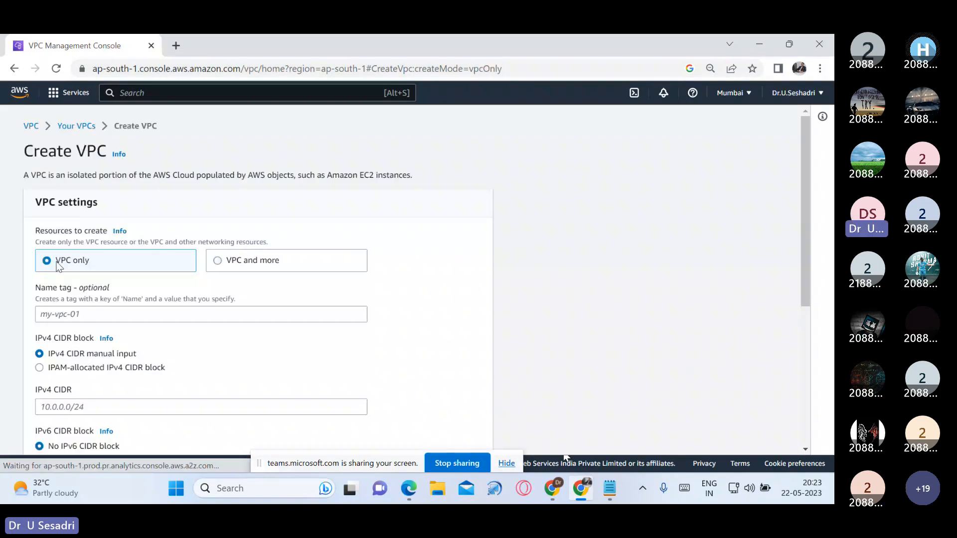
{"action": "left_click", "coordinate": [234, 314]}
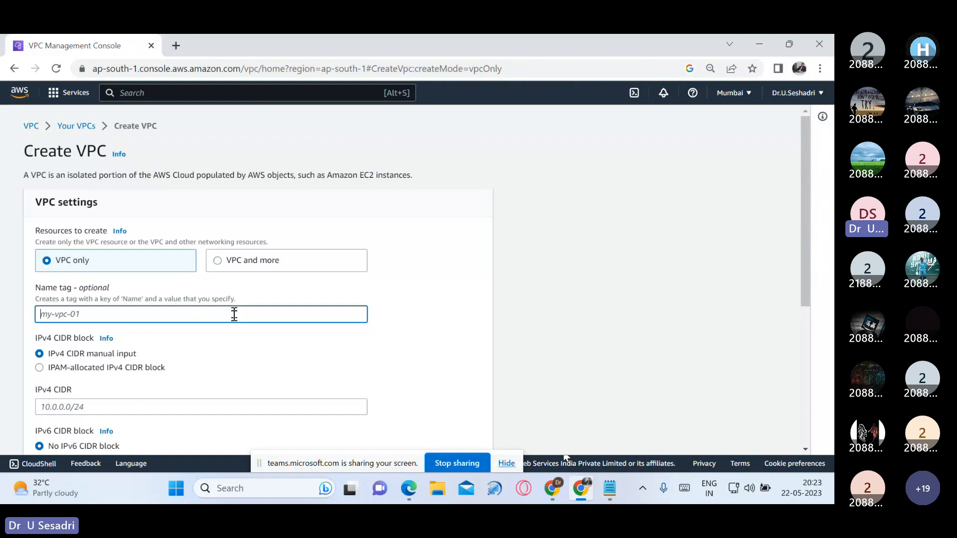
{"action": "type", "text": "VCE"}
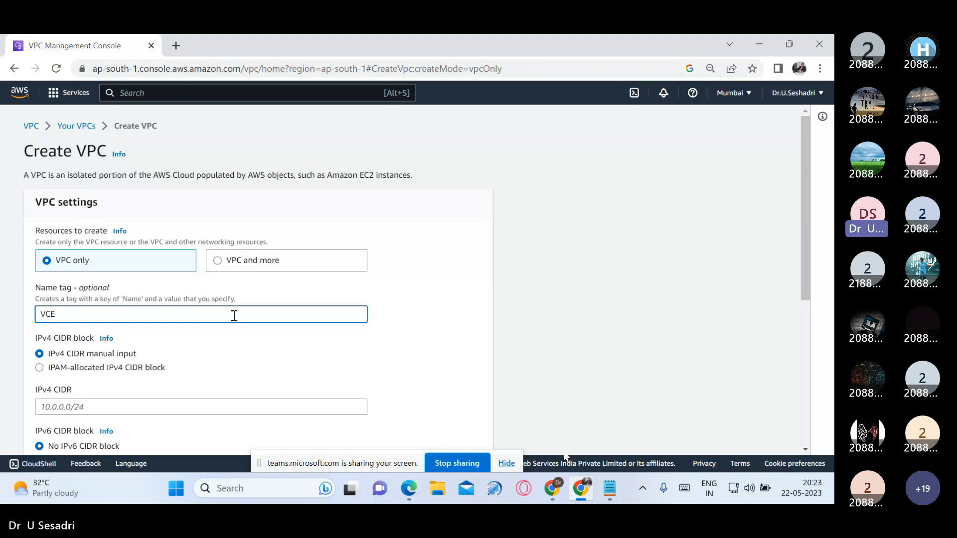
{"action": "type", "text": "-VPC"}
{"action": "left_click_drag", "start_coordinate": [234, 316], "coordinate": [32, 318]}
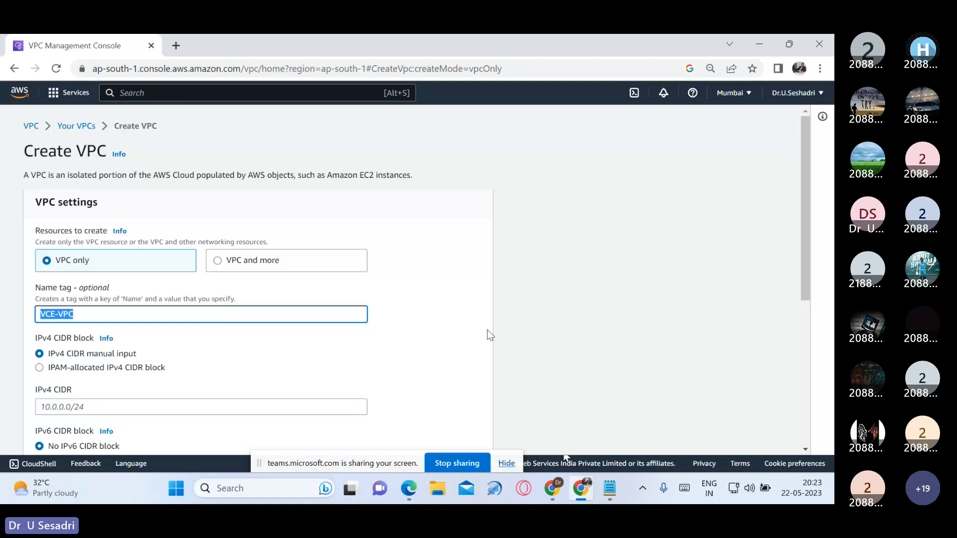
Step: Switch to the AWS-VPC notes in Notepad, record VCE-VPC on its own line and return to the console
{"action": "left_click", "coordinate": [609, 489]}
{"action": "key", "text": "Return"}
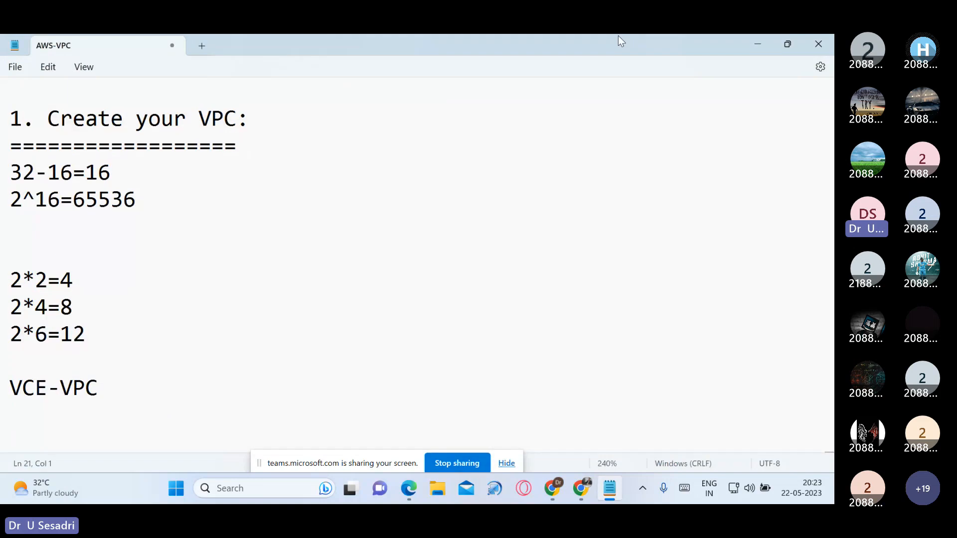
{"action": "key", "text": "alt+Tab"}
Step: Set the new VPC's manually entered IPv4 CIDR to 28.0.0.0/16
{"action": "left_click", "coordinate": [169, 341]}
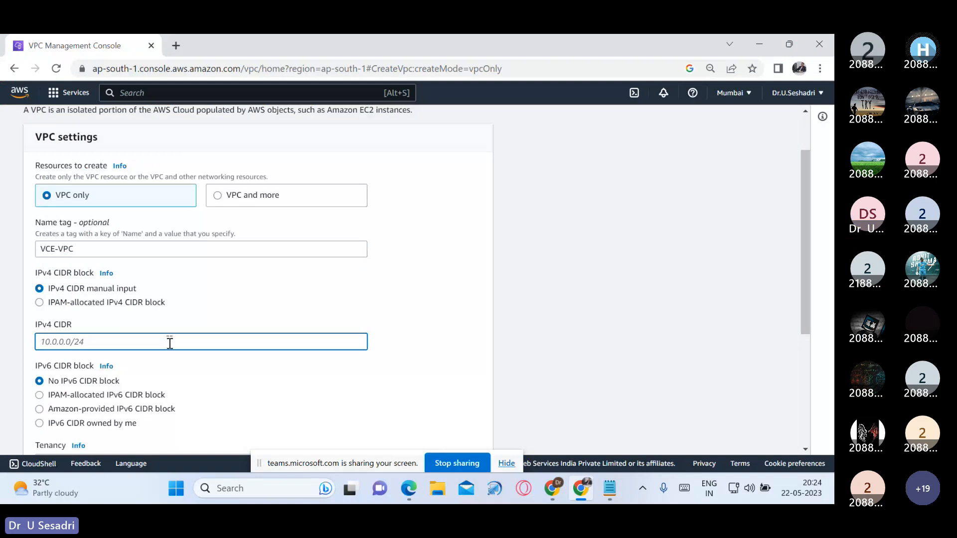
{"action": "type", "text": "28.0.0"}
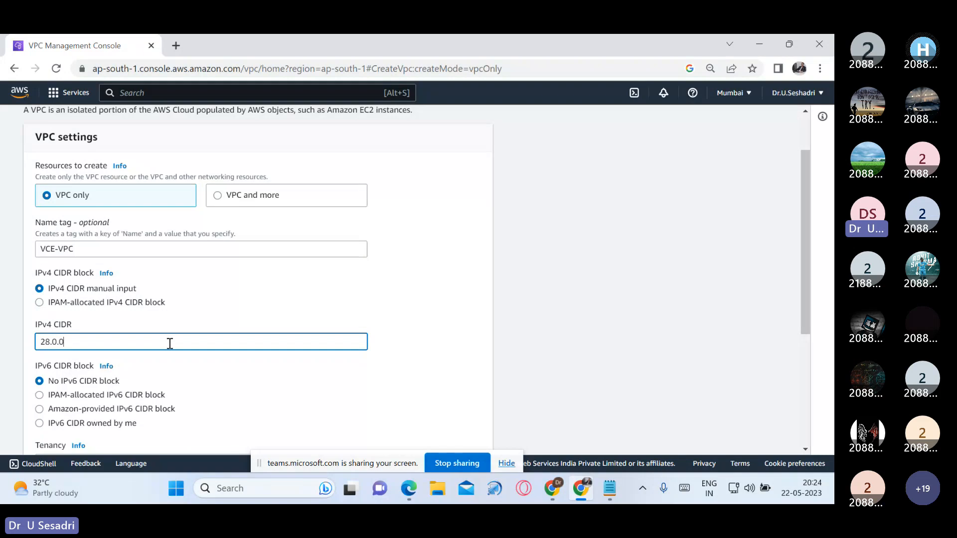
{"action": "type", "text": ".0/1"}
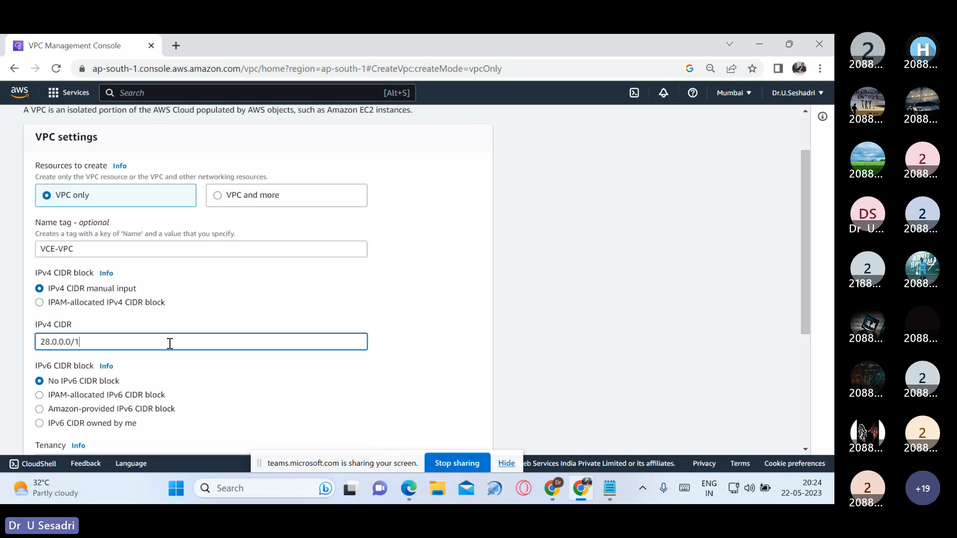
{"action": "type", "text": "6"}
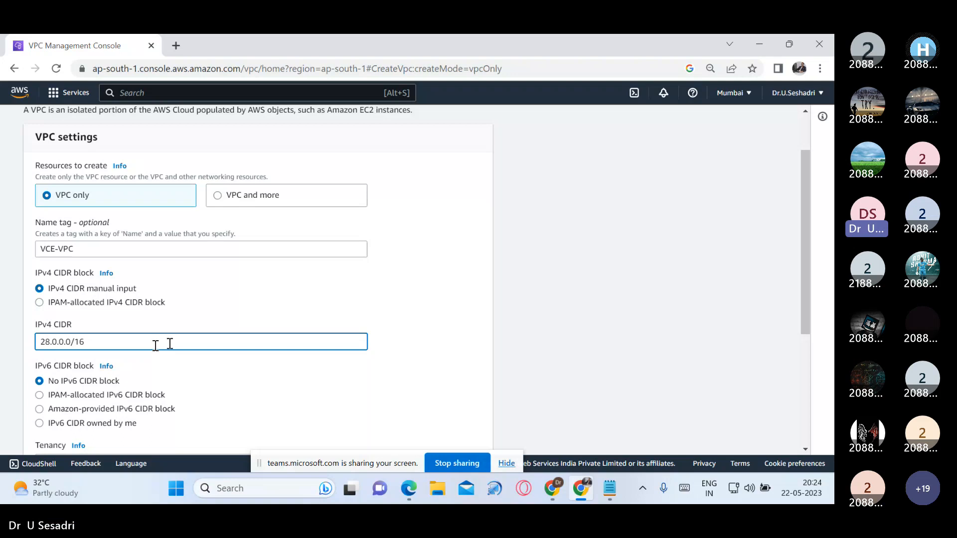
Step: Review the network and prefix parts of the entered IPv4 CIDR and create the VPC
{"action": "triple_click", "coordinate": [83, 343]}
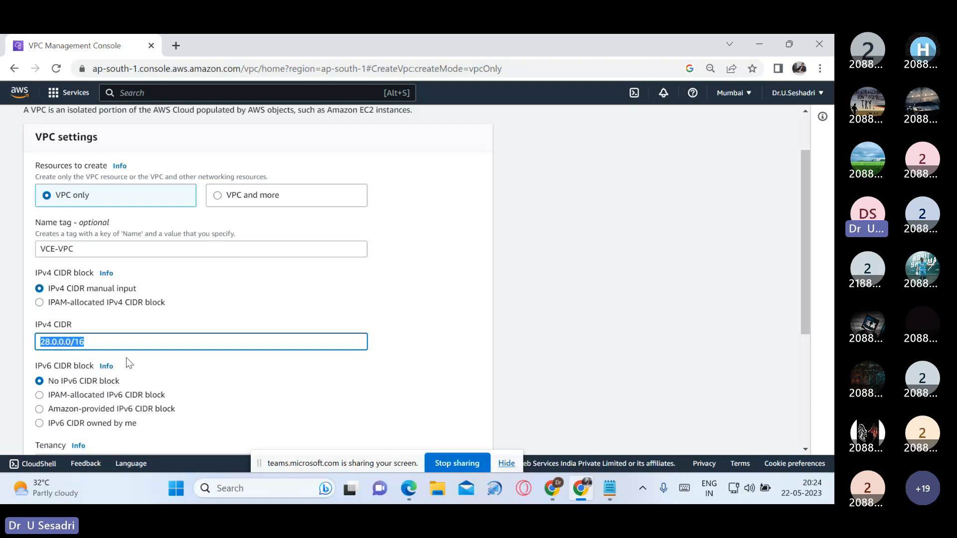
{"action": "double_click", "coordinate": [72, 339]}
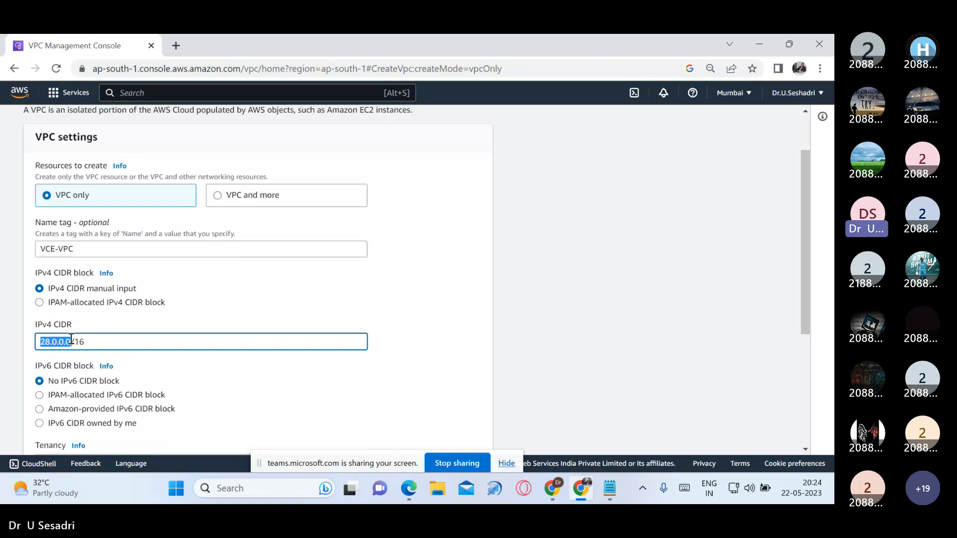
{"action": "left_click", "coordinate": [64, 343]}
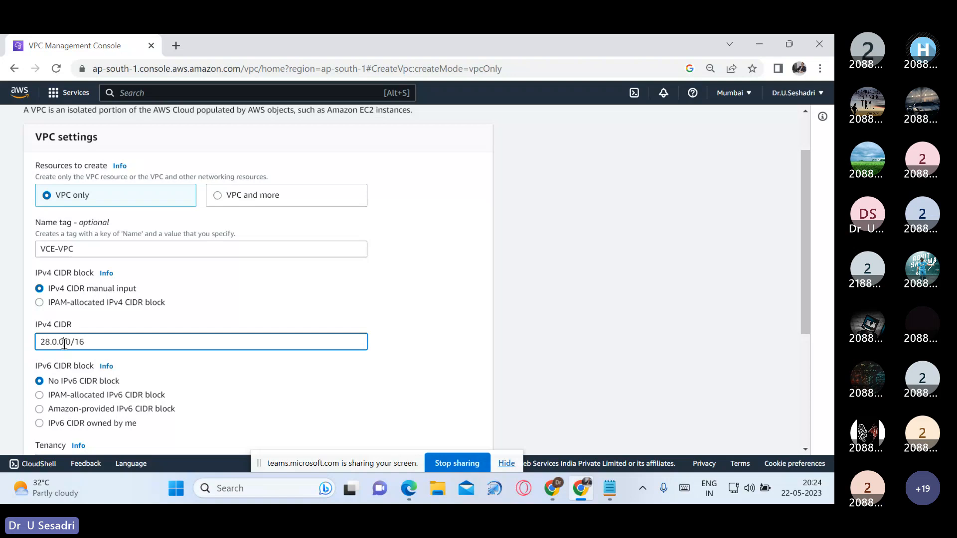
{"action": "key", "text": "Return"}
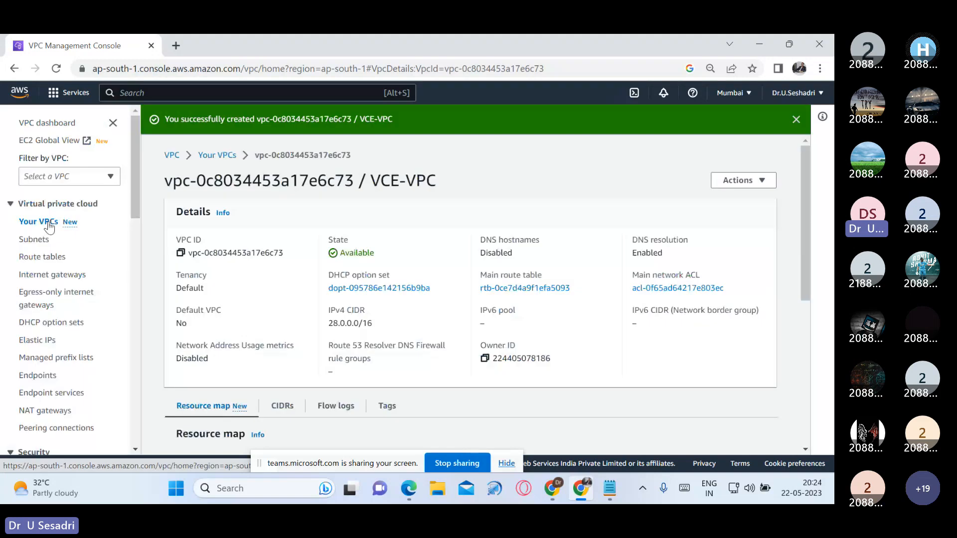
Step: Open the list of VPCs, examine VCE-VPC's IPv4 CIDR and select its row
{"action": "left_click", "coordinate": [49, 223]}
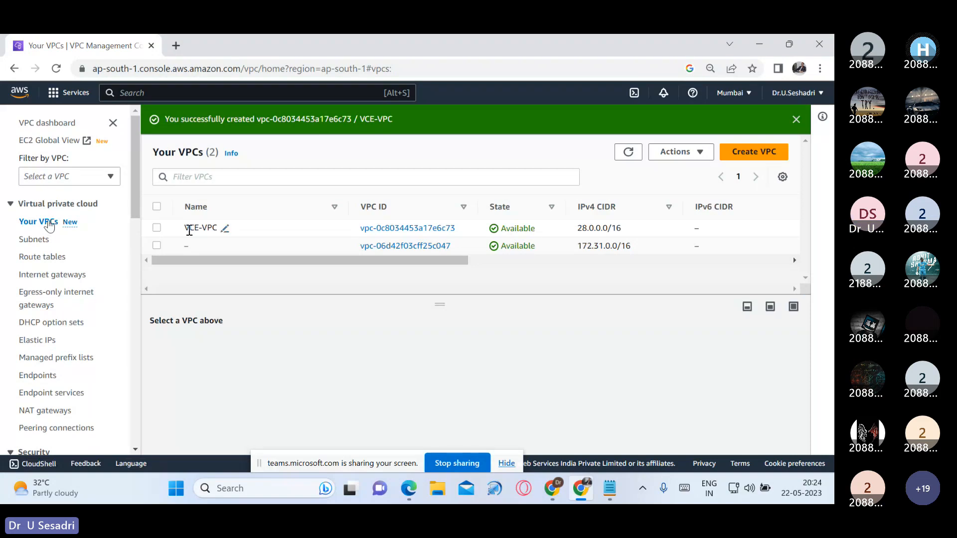
{"action": "left_click_drag", "start_coordinate": [577, 229], "coordinate": [598, 230]}
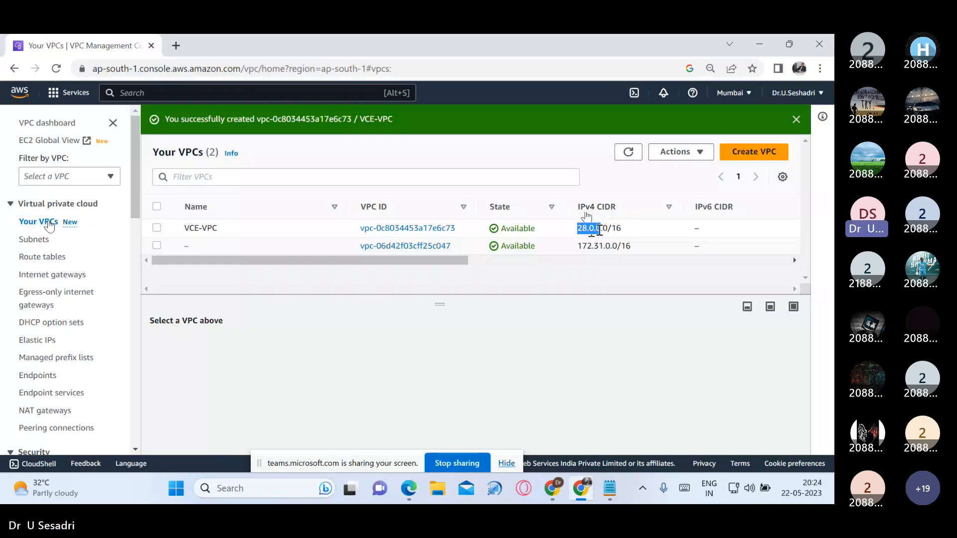
{"action": "left_click_drag", "start_coordinate": [604, 230], "coordinate": [614, 228]}
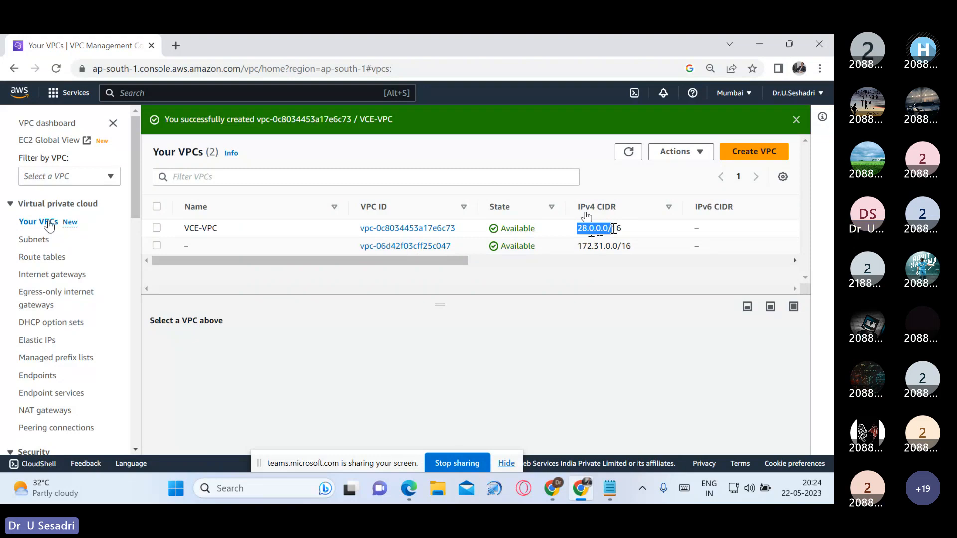
{"action": "left_click_drag", "start_coordinate": [614, 228], "coordinate": [625, 219]}
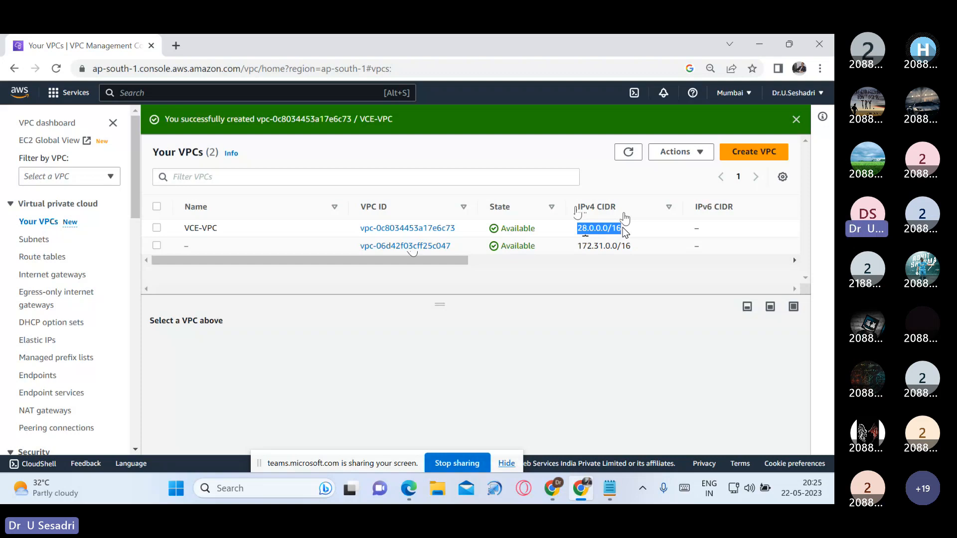
{"action": "left_click", "coordinate": [625, 231]}
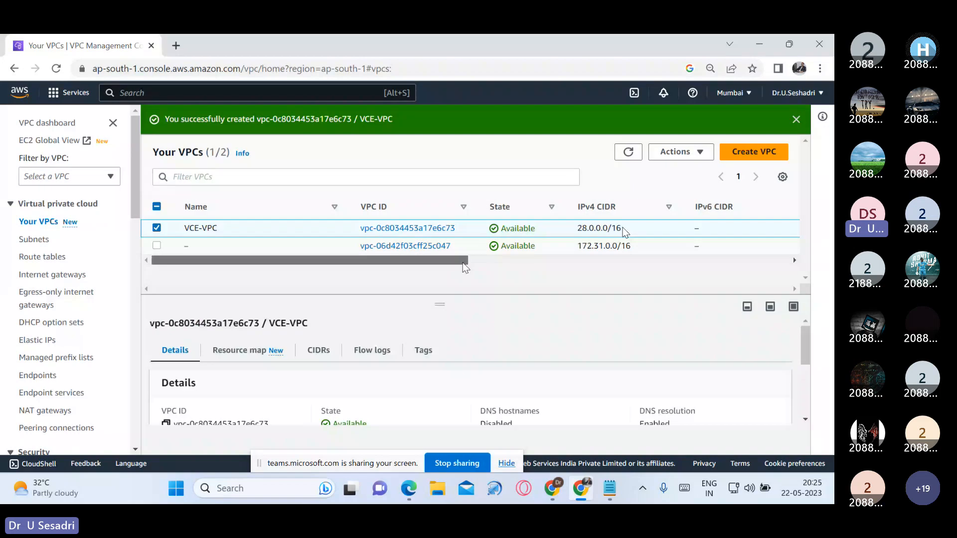
Step: Compare the Default VPC values of VCE-VPC and the unnamed VPC, leaving only VCE-VPC selected
{"action": "left_click_drag", "start_coordinate": [463, 263], "coordinate": [810, 278]}
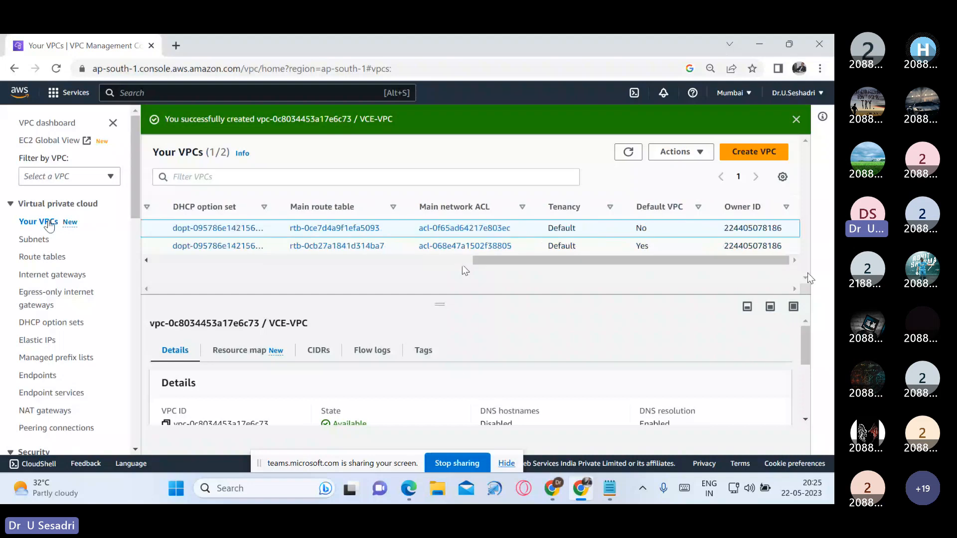
{"action": "double_click", "coordinate": [648, 248]}
{"action": "left_click_drag", "start_coordinate": [645, 262], "coordinate": [256, 266]}
{"action": "left_click", "coordinate": [157, 228]}
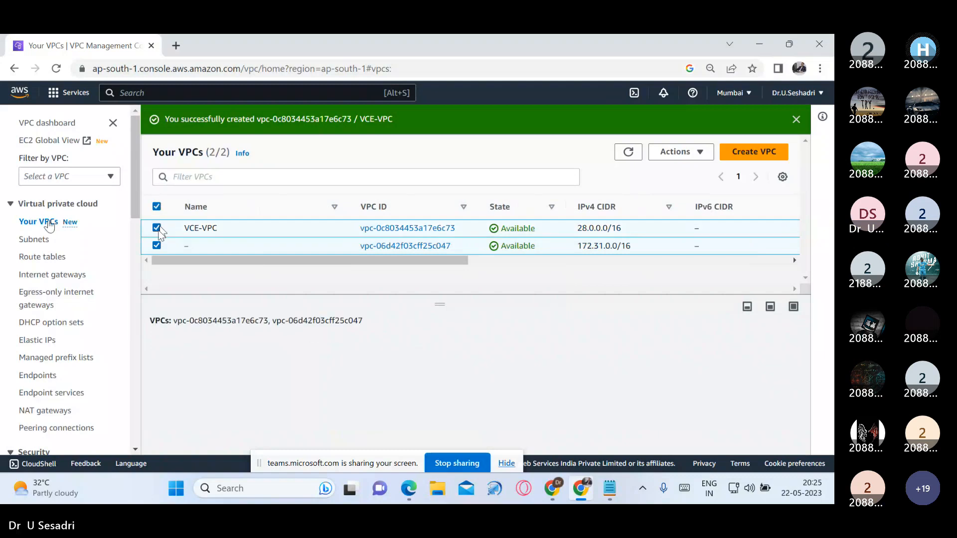
{"action": "left_click", "coordinate": [157, 246]}
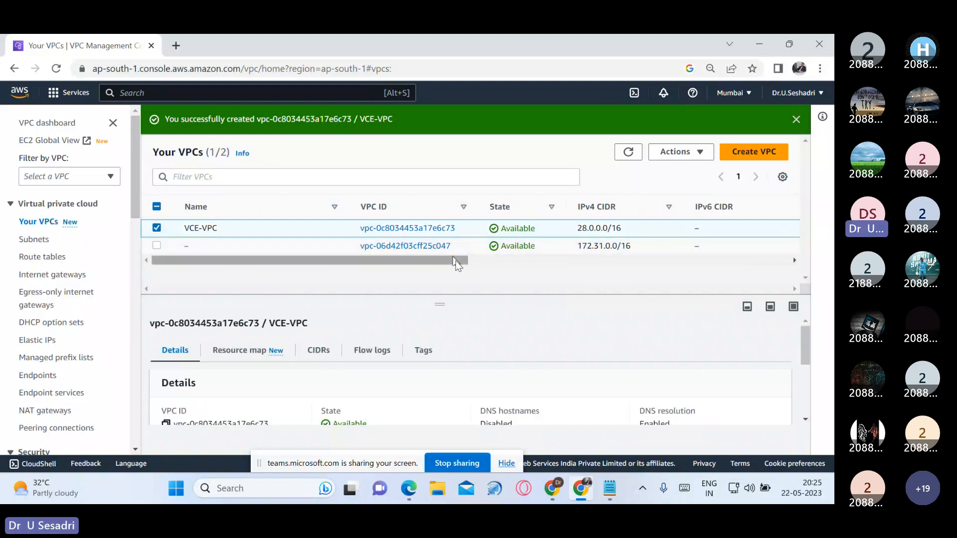
{"action": "left_click_drag", "start_coordinate": [455, 261], "coordinate": [829, 313]}
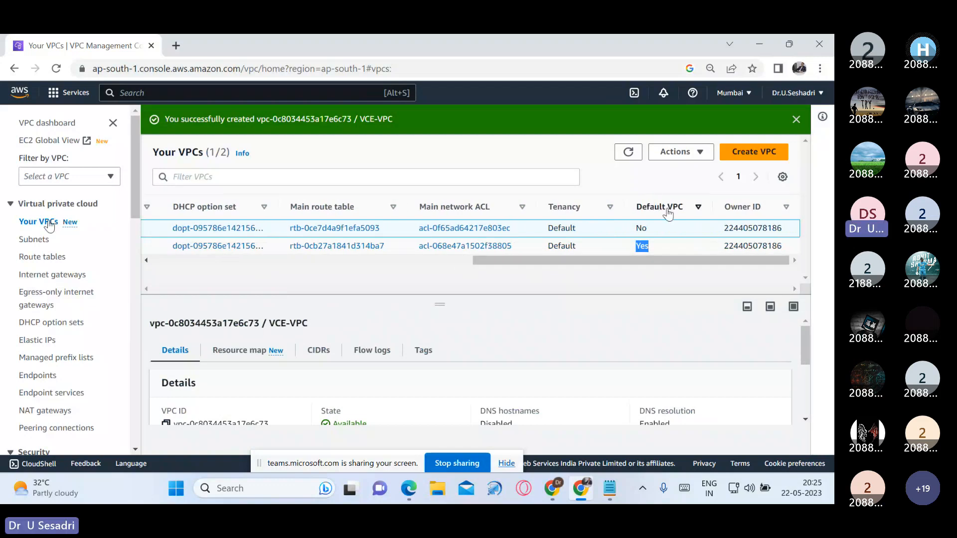
{"action": "double_click", "coordinate": [641, 227]}
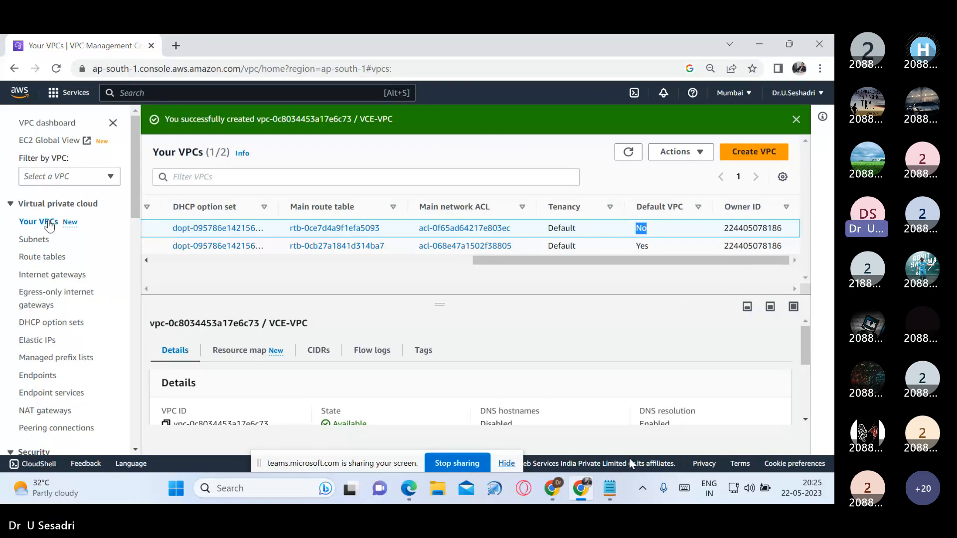
Step: Switch to the AWS-VPC notes and copy the "2. Creation Subnets" heading below VCE-VPC, adding a colon and an underline of equals signs
{"action": "left_click", "coordinate": [610, 489]}
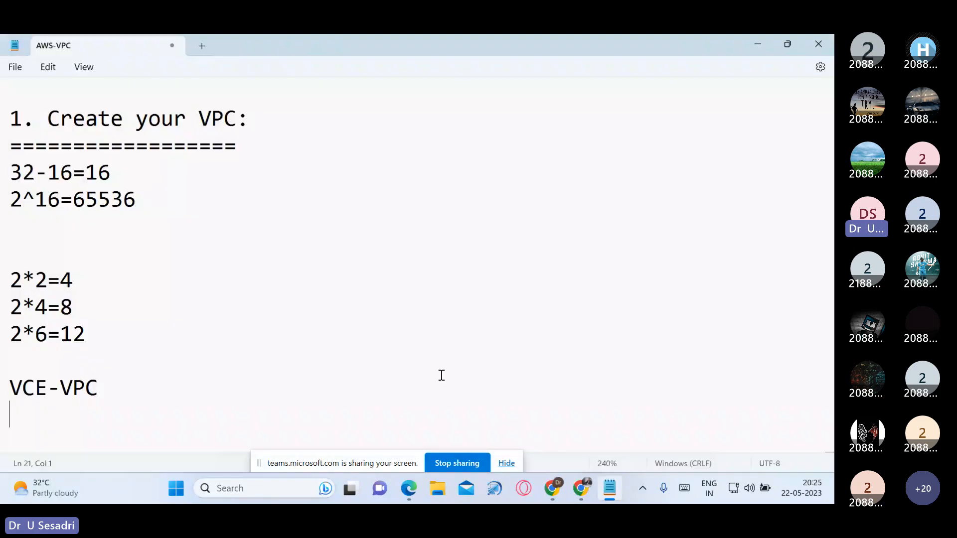
{"action": "scroll", "coordinate": [253, 248], "scroll_direction": "up", "scroll_amount": 2}
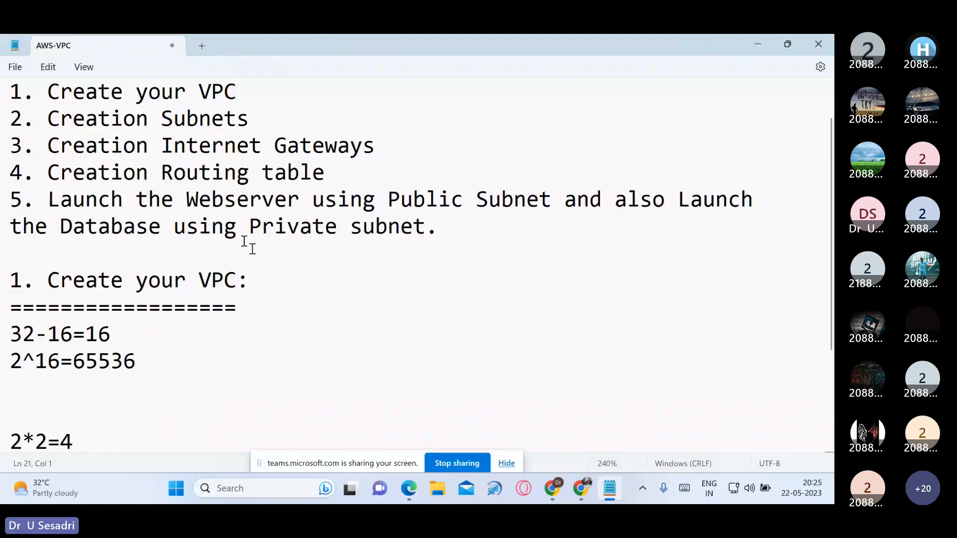
{"action": "left_click_drag", "start_coordinate": [15, 119], "coordinate": [276, 113]}
{"action": "scroll", "coordinate": [167, 402], "scroll_direction": "down", "scroll_amount": 2}
{"action": "left_click", "coordinate": [167, 402]}
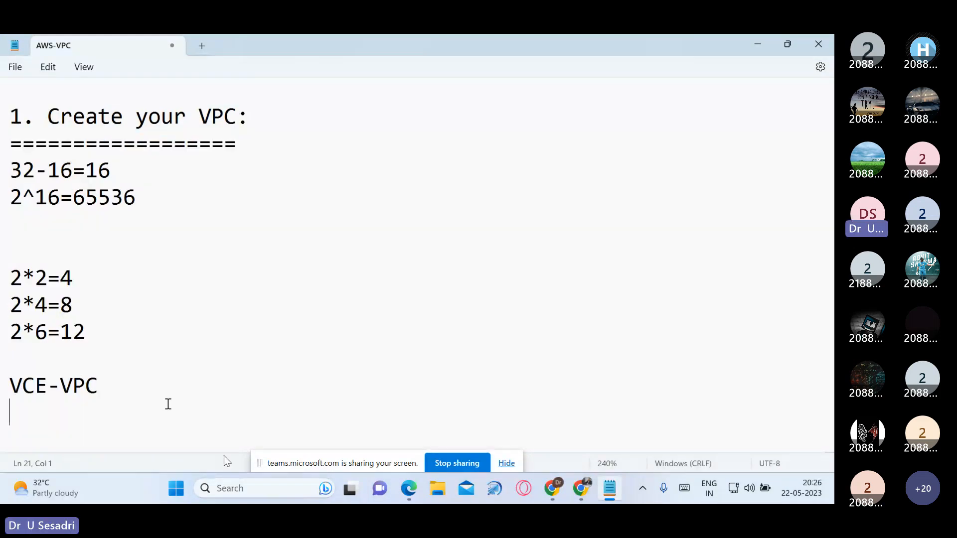
{"action": "type", "text": "2. Creation Subnets"}
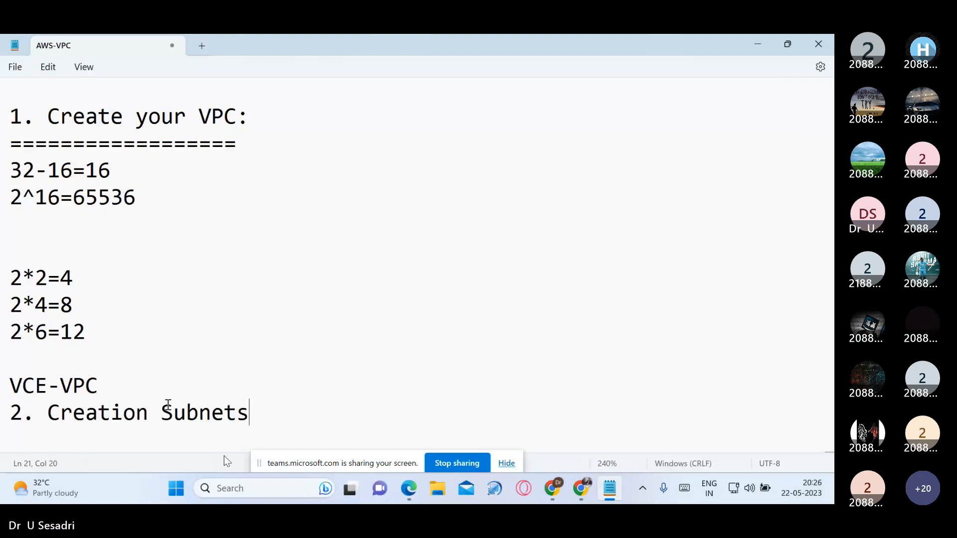
{"action": "type", "text": ":"}
{"action": "key", "text": "Return"}
{"action": "type", "text": "=================="}
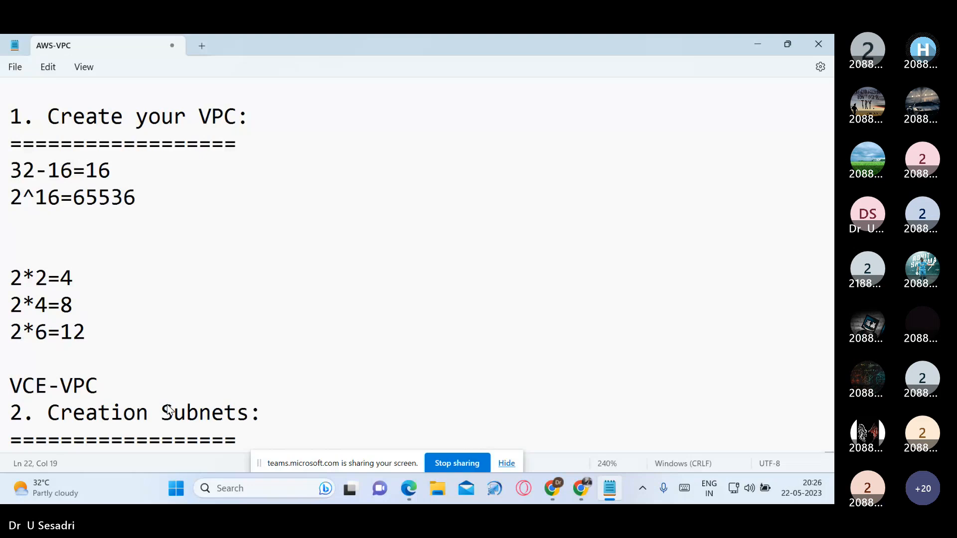
{"action": "type", "text": "="}
{"action": "key", "text": "Return"}
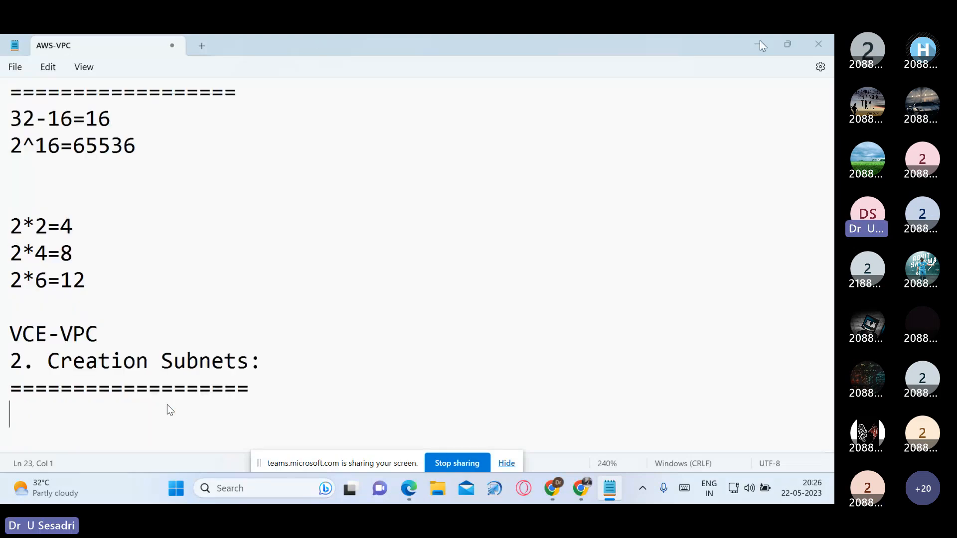
Step: Switch to the Subnet presentation in full screen, show the subnet definition slide and turn on the laser pointer
{"action": "left_click", "coordinate": [582, 488]}
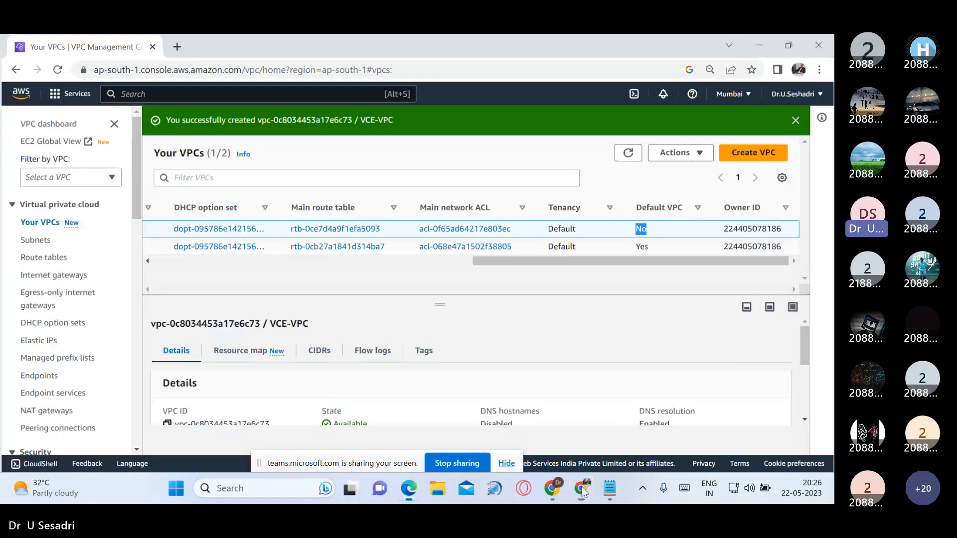
{"action": "left_click", "coordinate": [409, 489]}
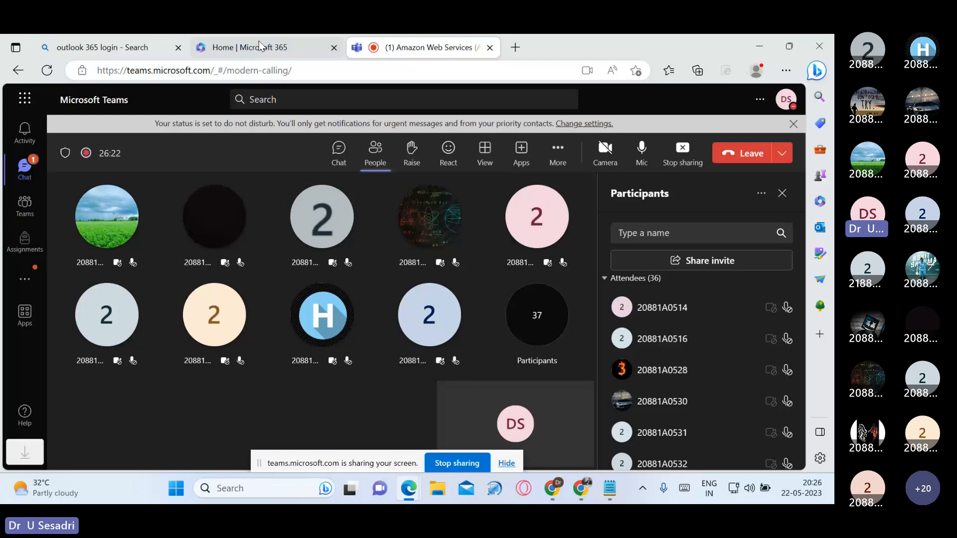
{"action": "left_click", "coordinate": [529, 393]}
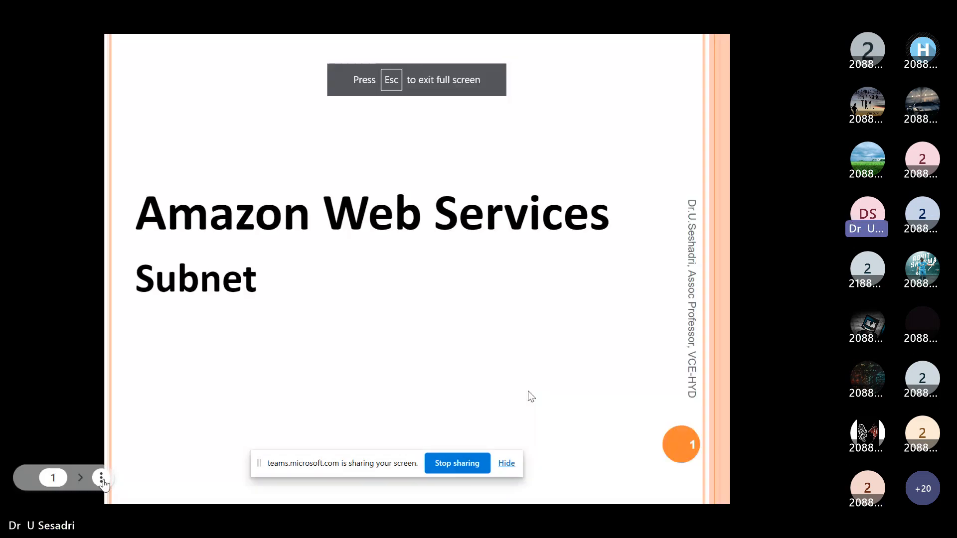
{"action": "left_click", "coordinate": [419, 324]}
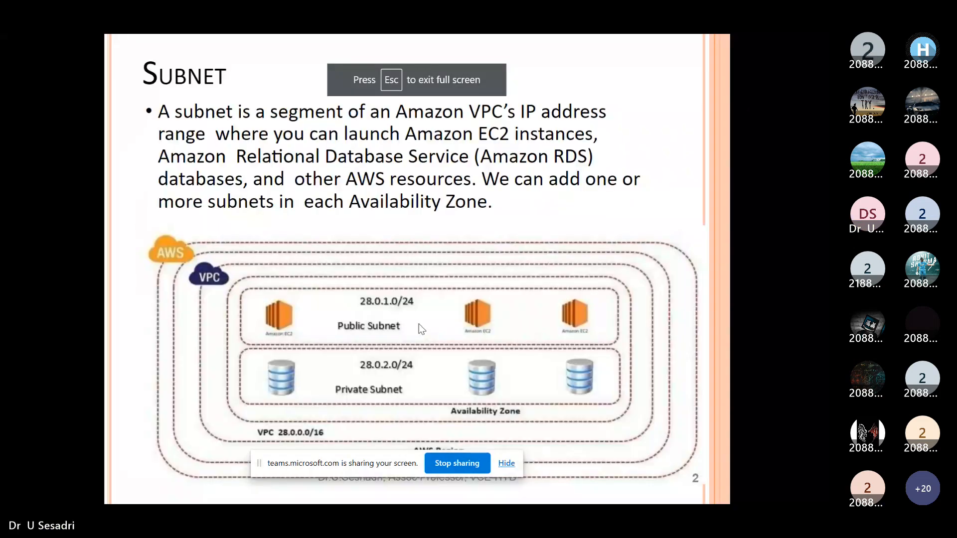
{"action": "left_click", "coordinate": [102, 478]}
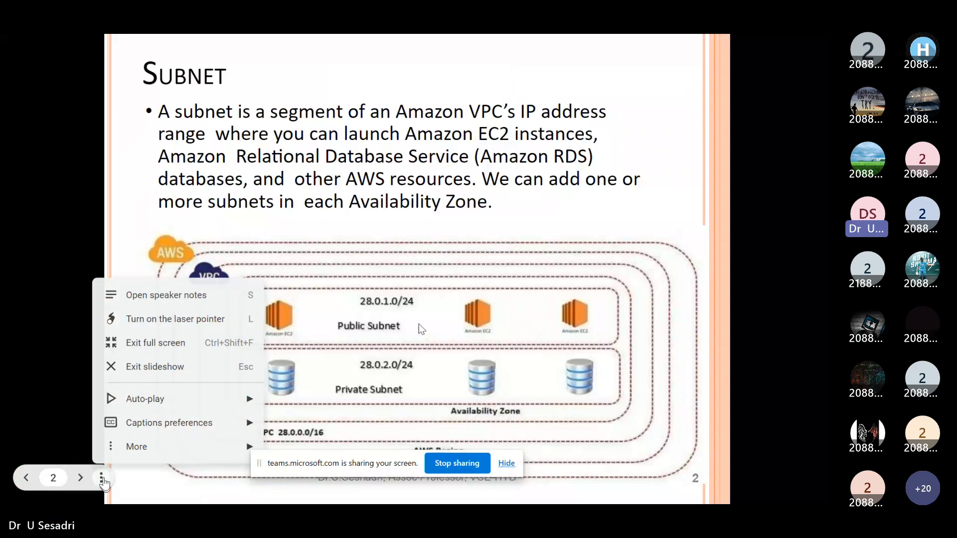
{"action": "left_click", "coordinate": [174, 319]}
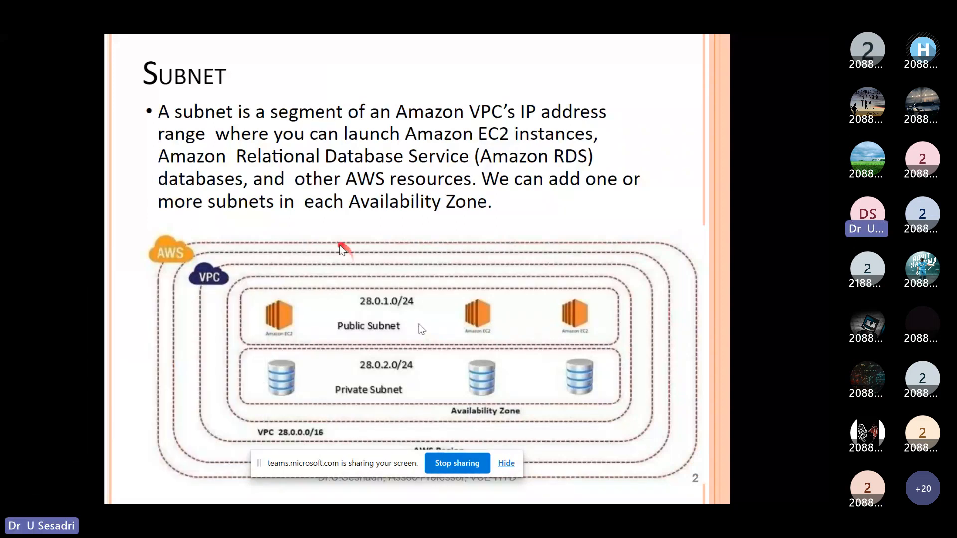
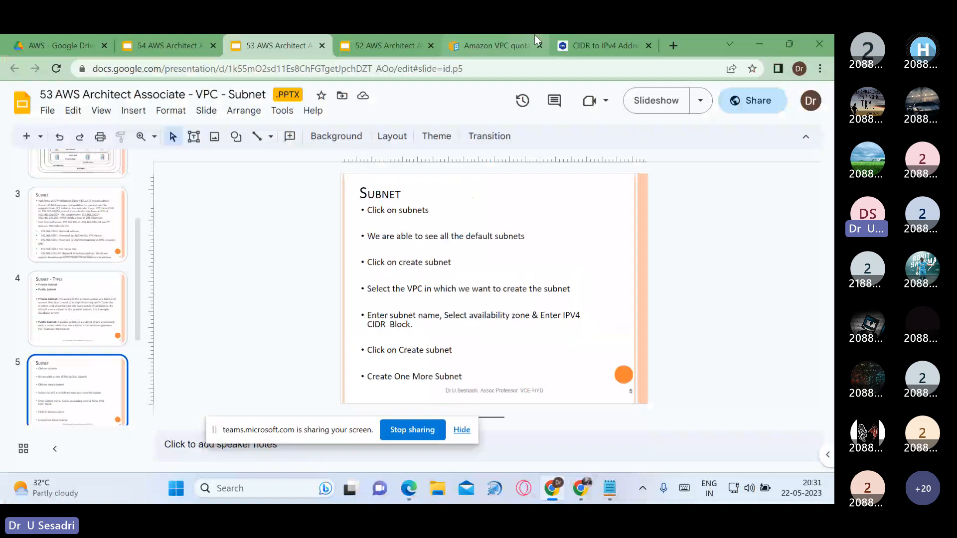
Step: Switch to the AWS console, open the list of subnets and examine the Availability Zone of each default subnet
{"action": "key", "text": "alt+Tab"}
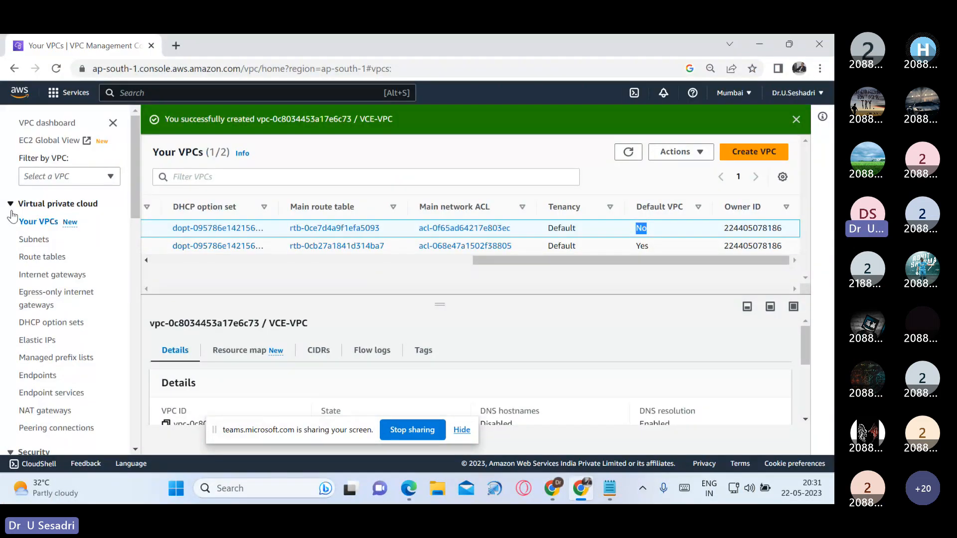
{"action": "left_click", "coordinate": [38, 242]}
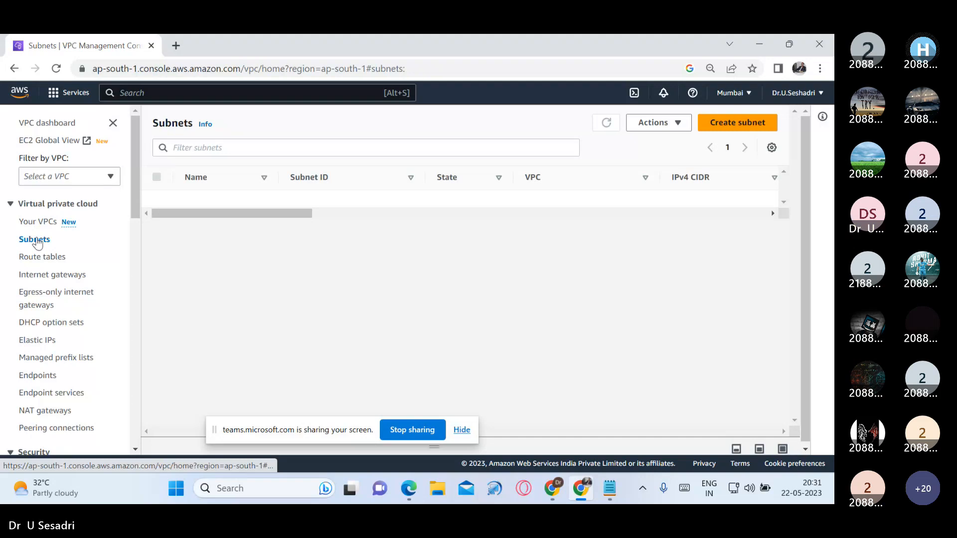
{"action": "scroll", "coordinate": [452, 280], "scroll_direction": "right", "scroll_amount": 5}
{"action": "scroll", "coordinate": [453, 279], "scroll_direction": "right", "scroll_amount": 3}
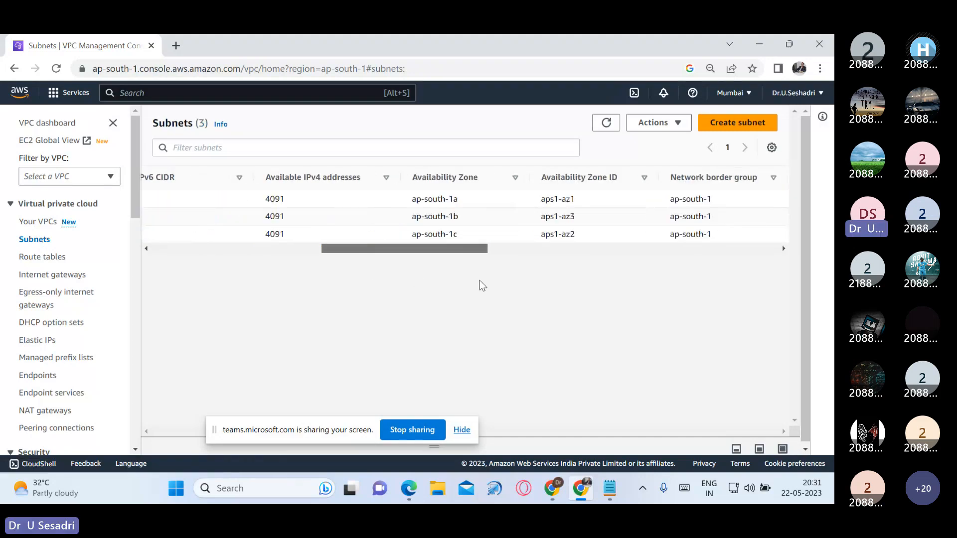
{"action": "scroll", "coordinate": [481, 281], "scroll_direction": "right", "scroll_amount": 1}
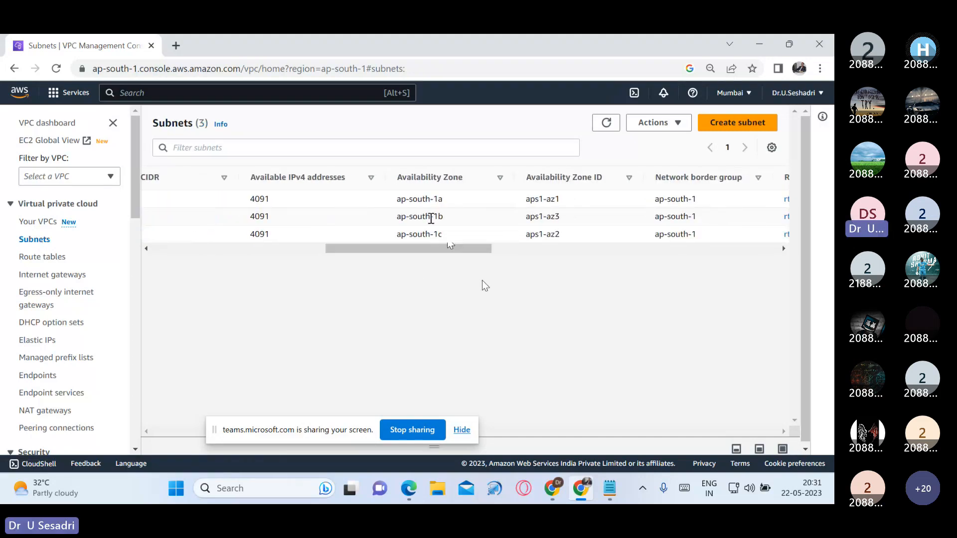
{"action": "left_click_drag", "start_coordinate": [397, 199], "coordinate": [459, 235]}
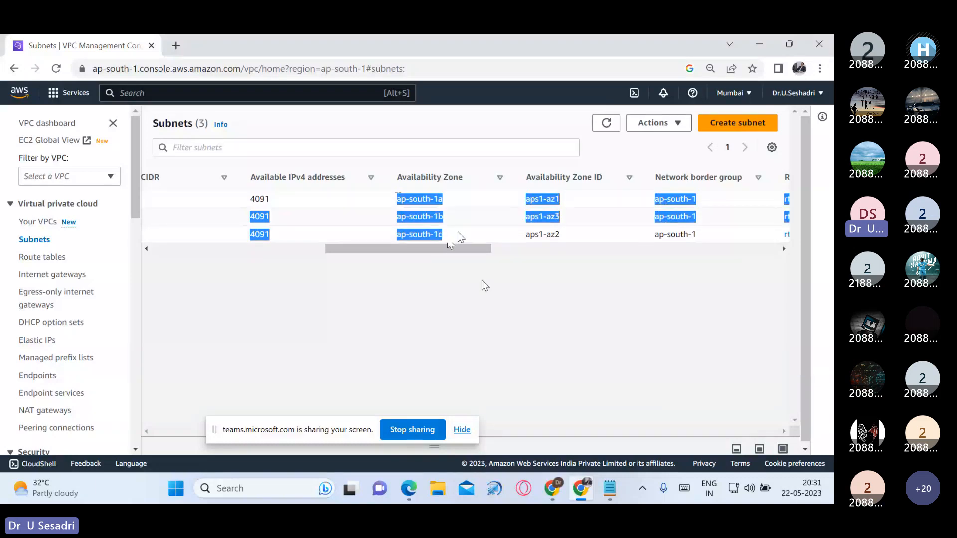
{"action": "left_click", "coordinate": [482, 281]}
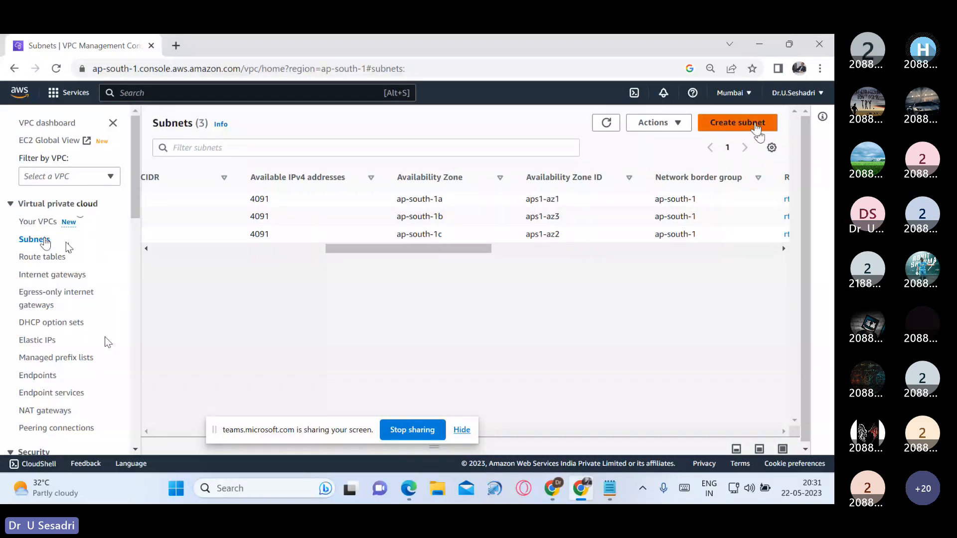
Step: Start creating a subnet and choose VCE-VPC (28.0.0.0/16) as its VPC
{"action": "left_click", "coordinate": [756, 125]}
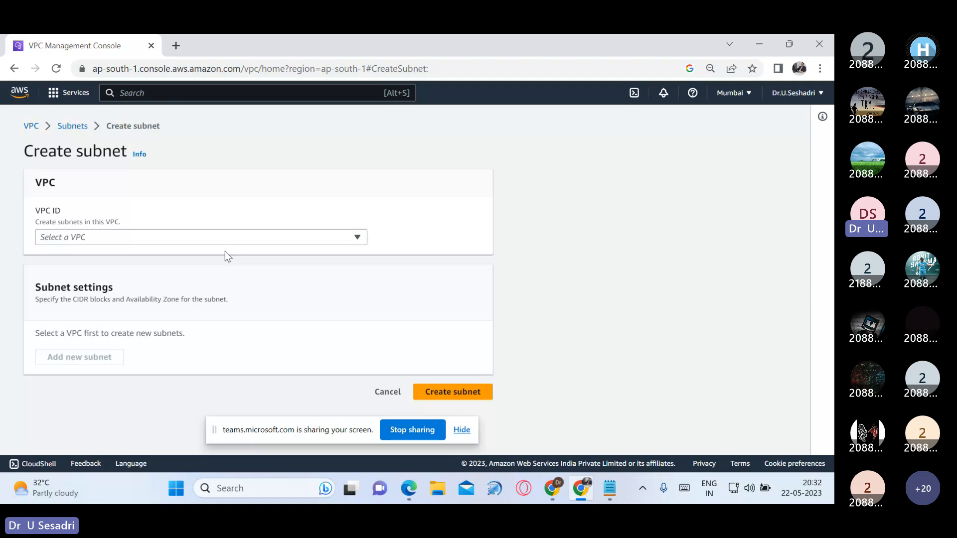
{"action": "left_click", "coordinate": [349, 237]}
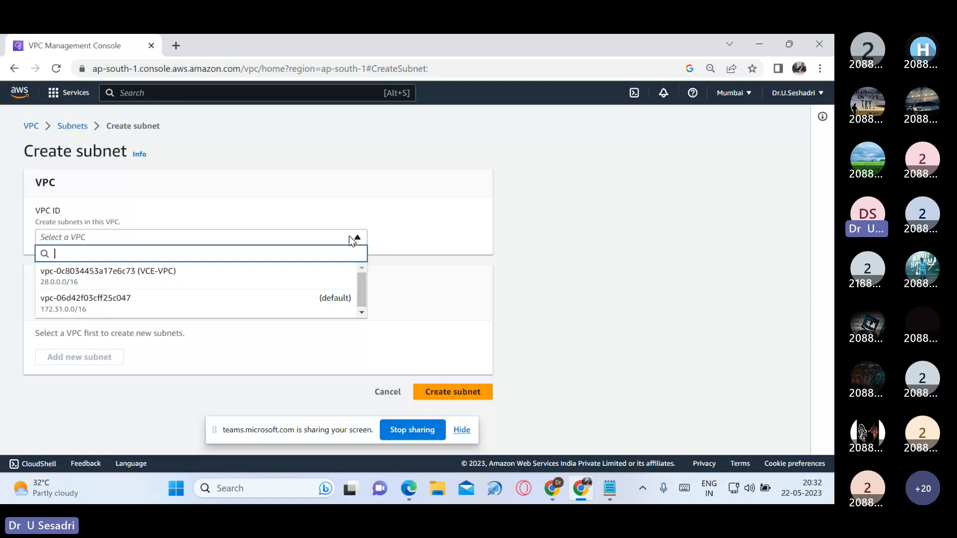
{"action": "left_click", "coordinate": [248, 279]}
Step: Name the new subnet "Public Subnet"
{"action": "scroll", "coordinate": [369, 282], "scroll_direction": "down", "scroll_amount": 5}
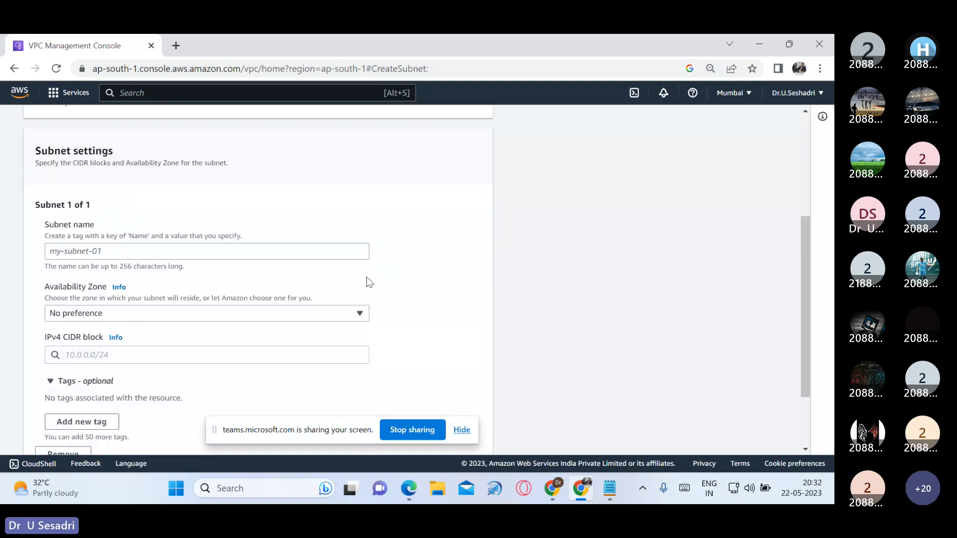
{"action": "left_click", "coordinate": [262, 247]}
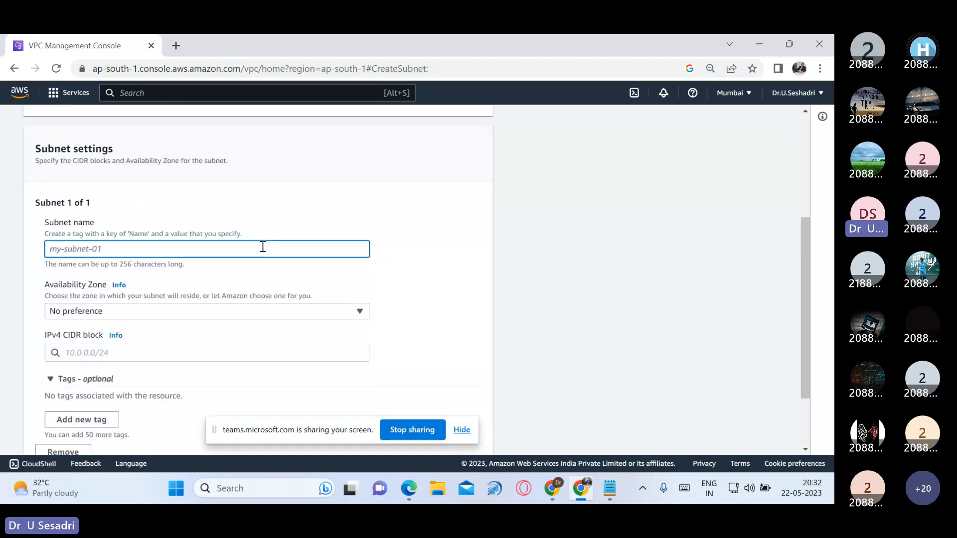
{"action": "type", "text": "Pu"}
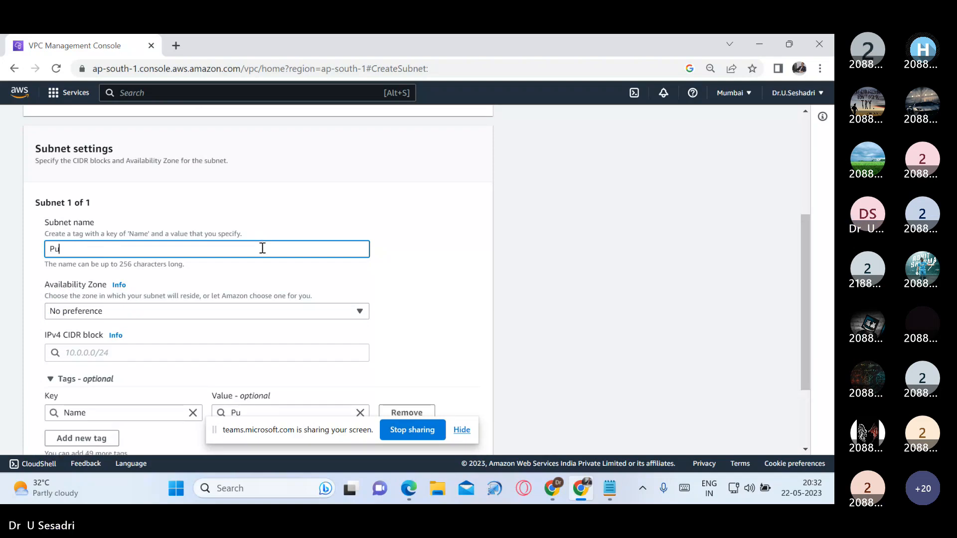
{"action": "type", "text": "blic Sub"}
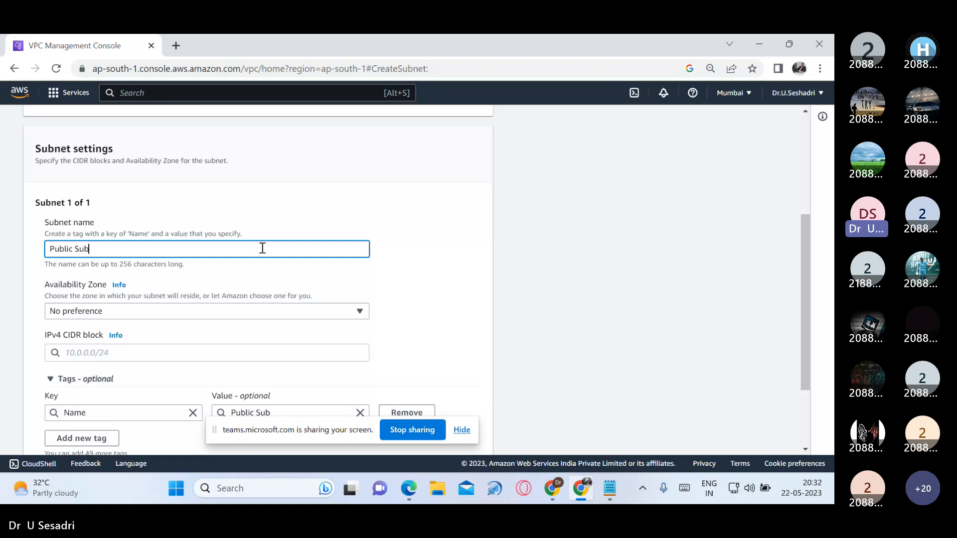
{"action": "type", "text": "net"}
Step: Copy the subnet name into the AWS-VPC notes below the underlined "2. Creation Subnets:" heading, followed by a new line
{"action": "key", "text": "ctrl+a"}
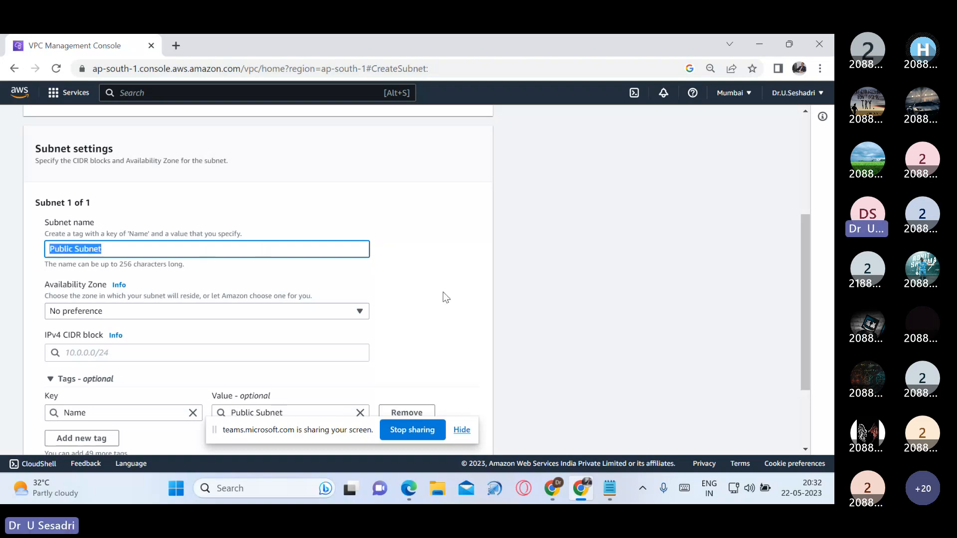
{"action": "left_click", "coordinate": [610, 492]}
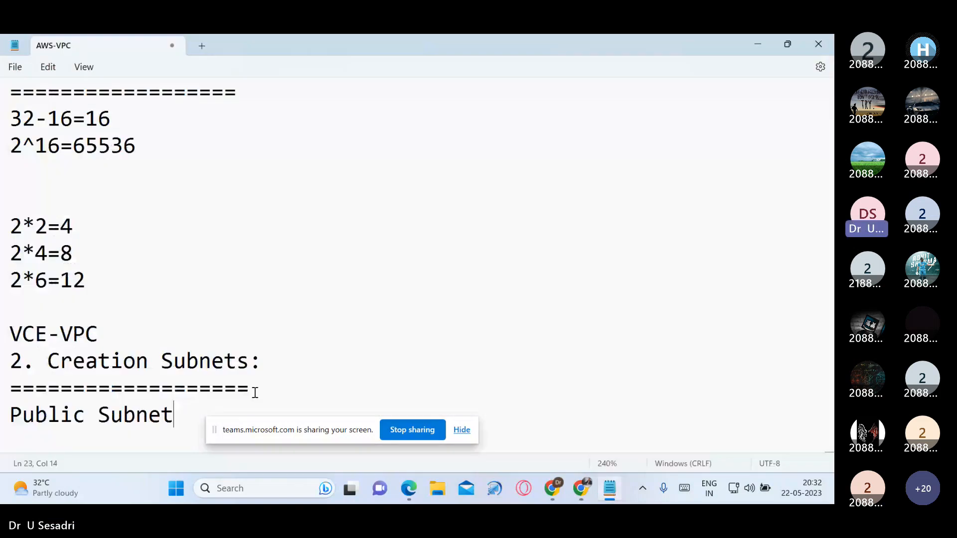
{"action": "key", "text": "Return"}
Step: Switch to the Subnet presentation and view slide 2 with the public and private subnet CIDR diagram
{"action": "left_click", "coordinate": [581, 489]}
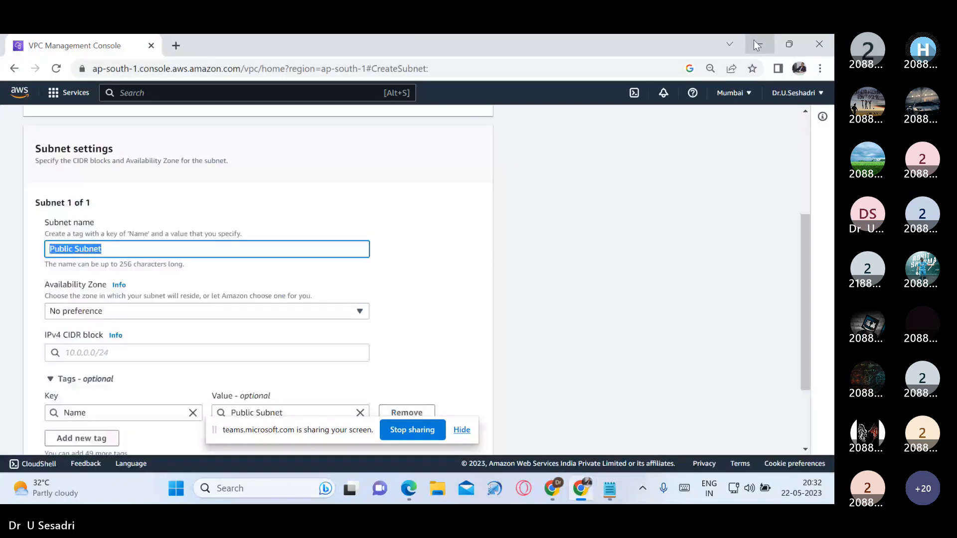
{"action": "left_click", "coordinate": [561, 491]}
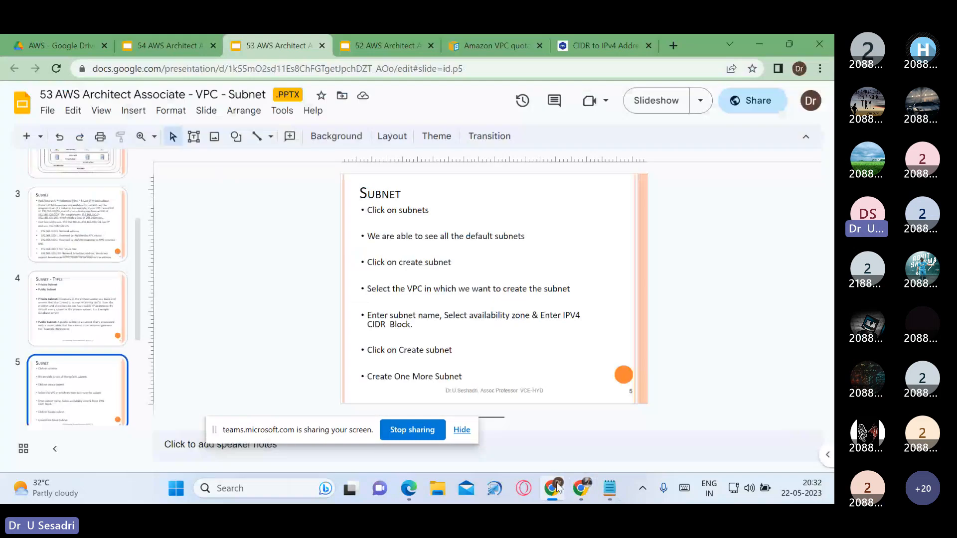
{"action": "scroll", "coordinate": [80, 274], "scroll_direction": "up", "scroll_amount": 2}
{"action": "left_click", "coordinate": [102, 212]}
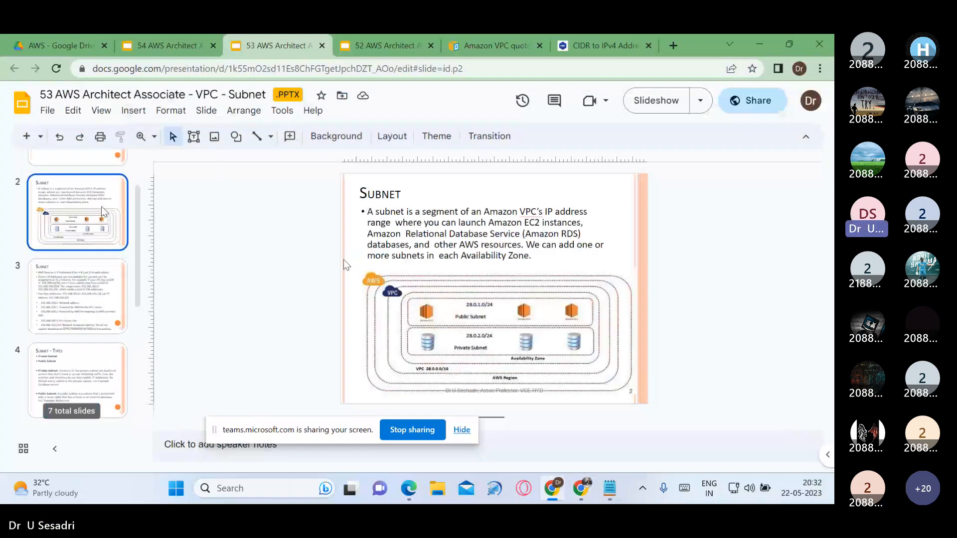
Step: Calculate the IP range of 10.0.0.0/24 in the CIDR to IPv4 converter and highlight its total host count
{"action": "left_click", "coordinate": [604, 46]}
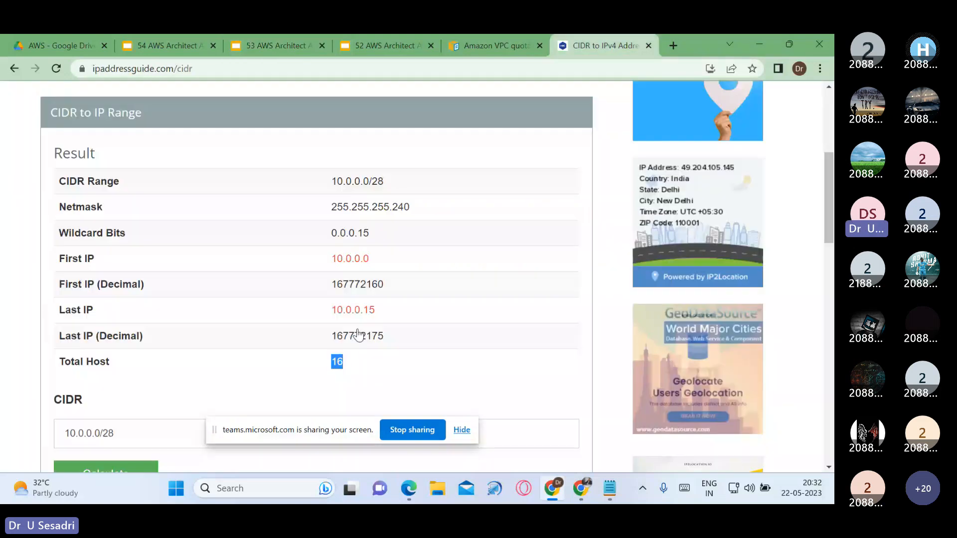
{"action": "scroll", "coordinate": [259, 353], "scroll_direction": "down", "scroll_amount": 1}
{"action": "left_click", "coordinate": [166, 373]}
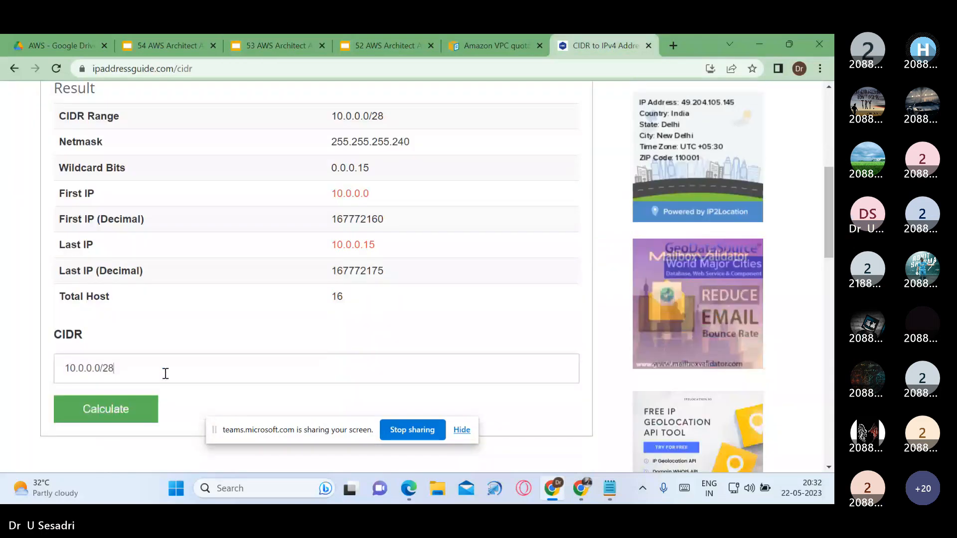
{"action": "key", "text": "BackSpace"}
{"action": "type", "text": "4"}
{"action": "left_click", "coordinate": [128, 417]}
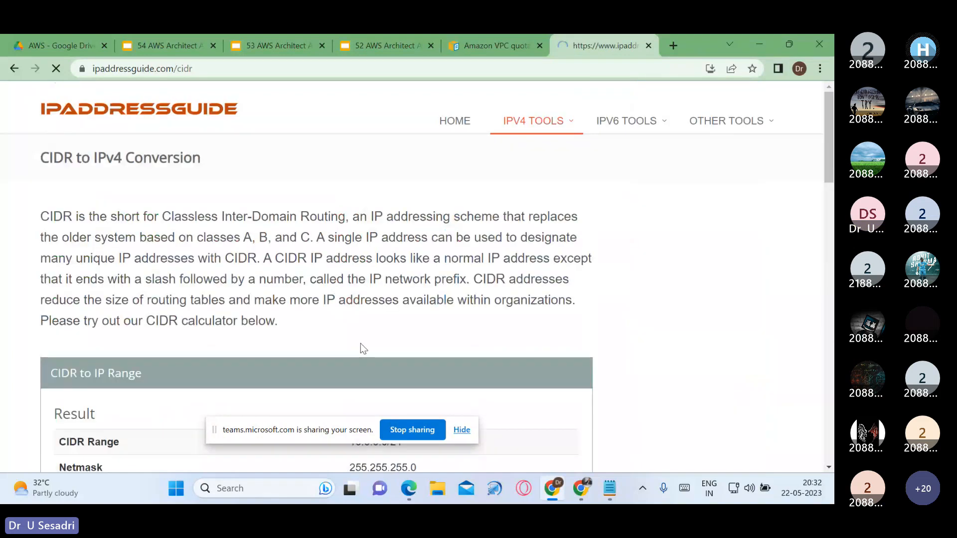
{"action": "scroll", "coordinate": [360, 345], "scroll_direction": "down", "scroll_amount": 7}
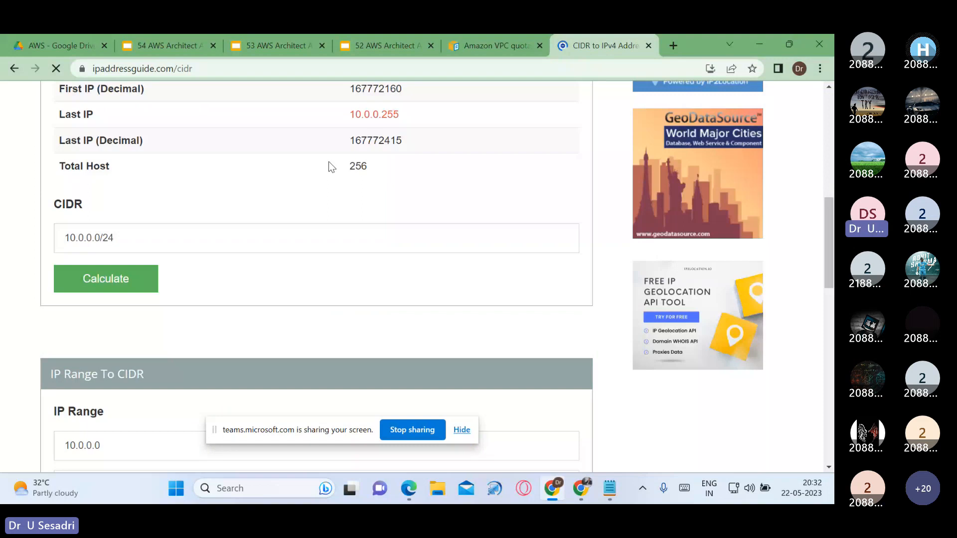
{"action": "left_click_drag", "start_coordinate": [329, 161], "coordinate": [372, 173]}
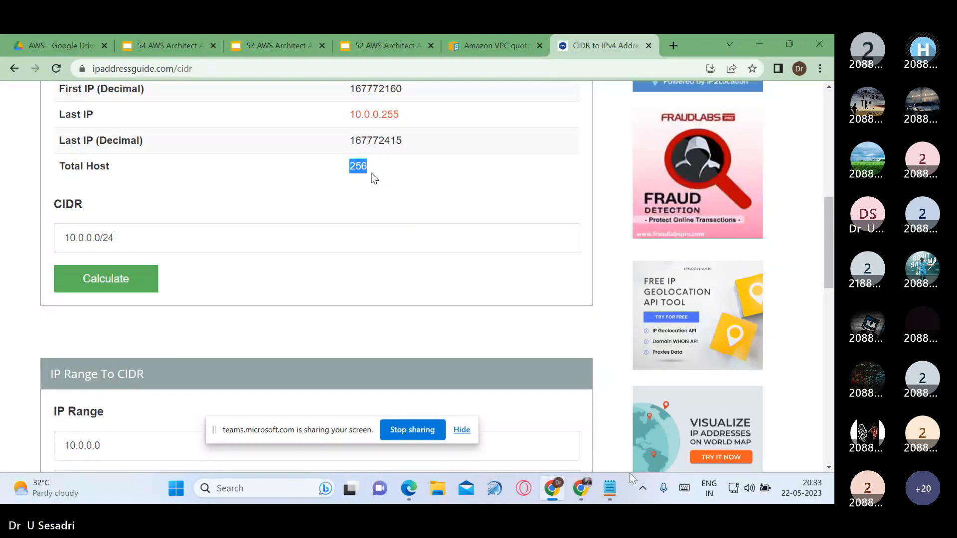
Step: Return to the AWS console and set the Public Subnet's IPv4 CIDR block to 28.0.1.0/24
{"action": "key", "text": "alt+Tab"}
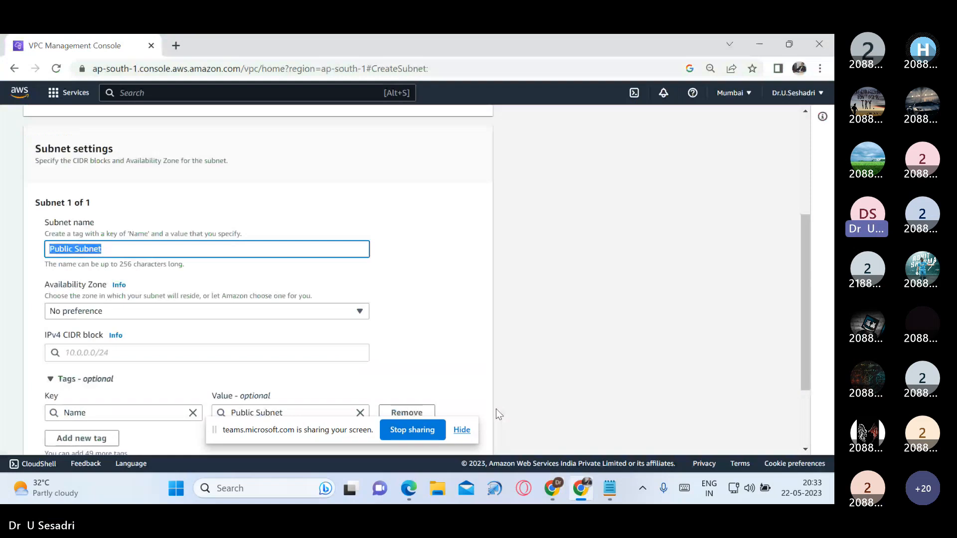
{"action": "left_click", "coordinate": [190, 351]}
{"action": "type", "text": "28"}
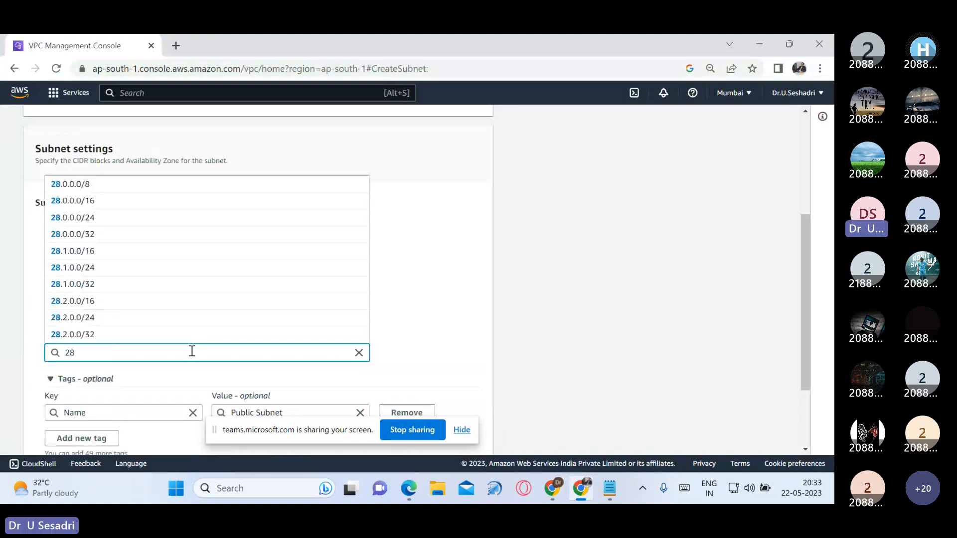
{"action": "type", "text": ".0.1"}
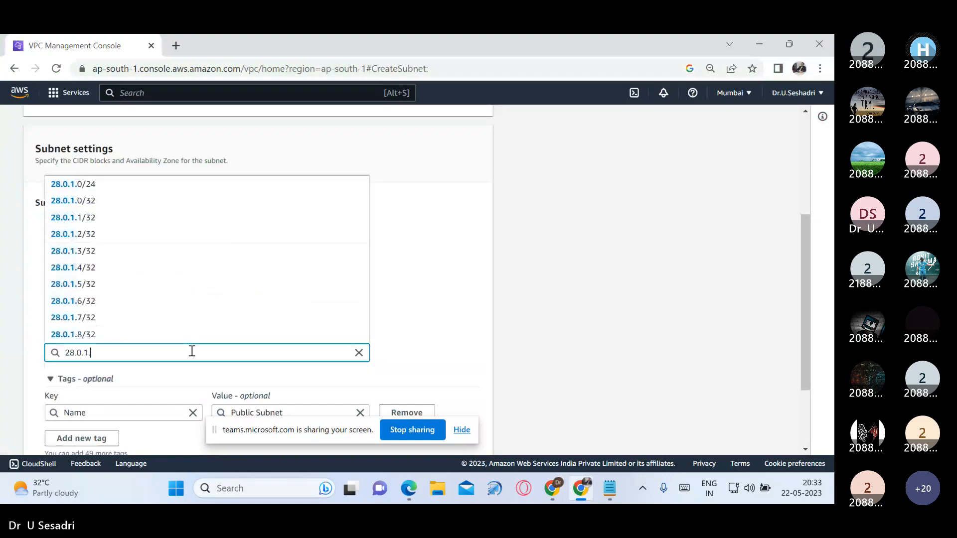
{"action": "type", "text": ".0"}
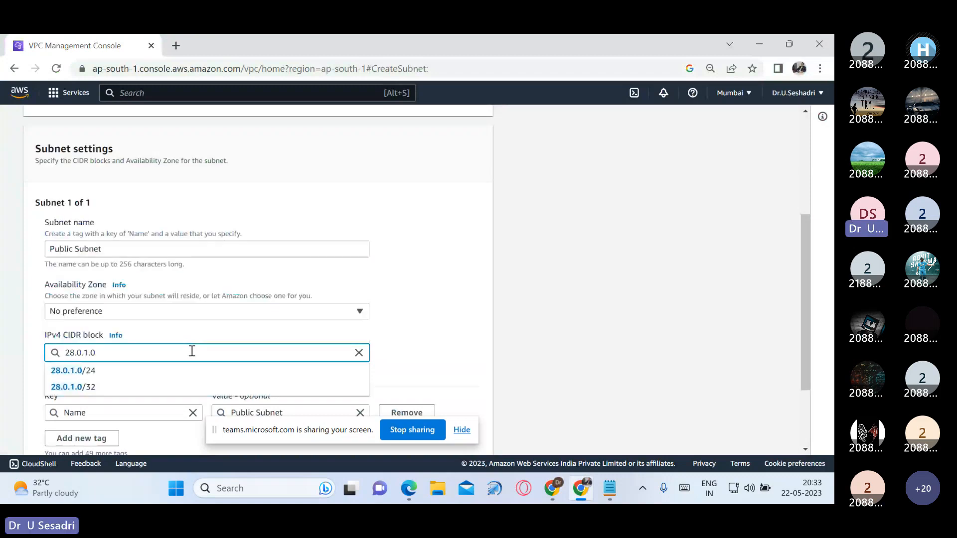
{"action": "type", "text": "/24"}
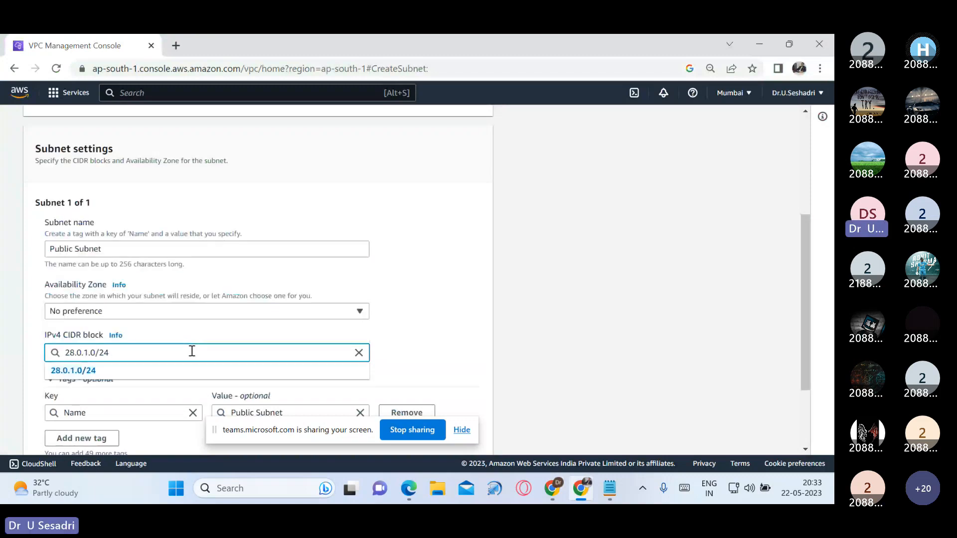
{"action": "left_click", "coordinate": [87, 372]}
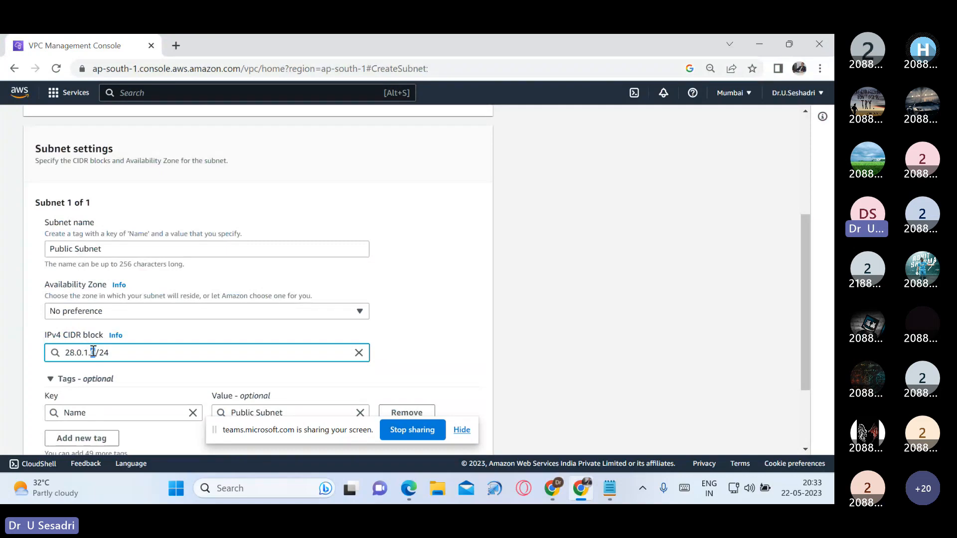
Step: Highlight the last octet of the subnet's CIDR block, check the CIDR converter result again and return to the subnet form
{"action": "left_click_drag", "start_coordinate": [90, 353], "coordinate": [96, 353]}
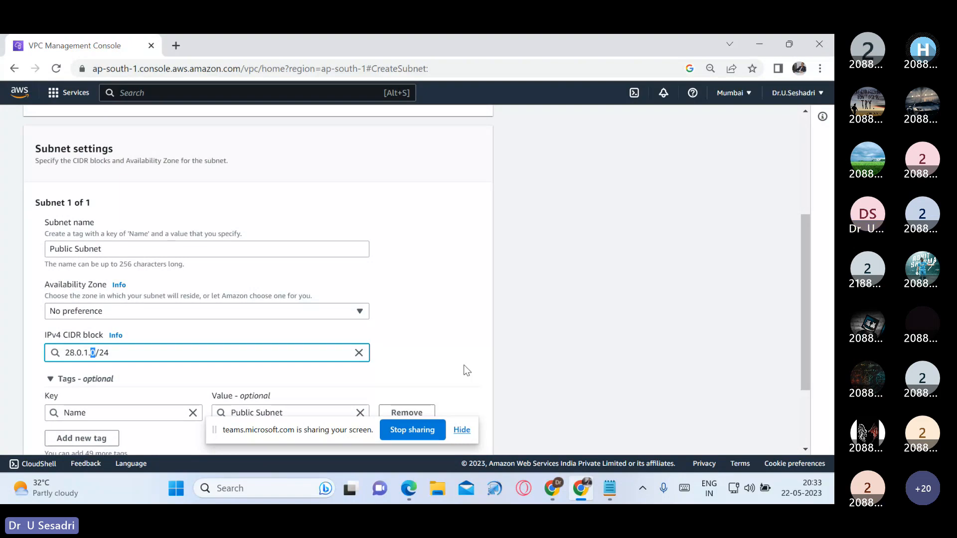
{"action": "key", "text": "alt+Tab"}
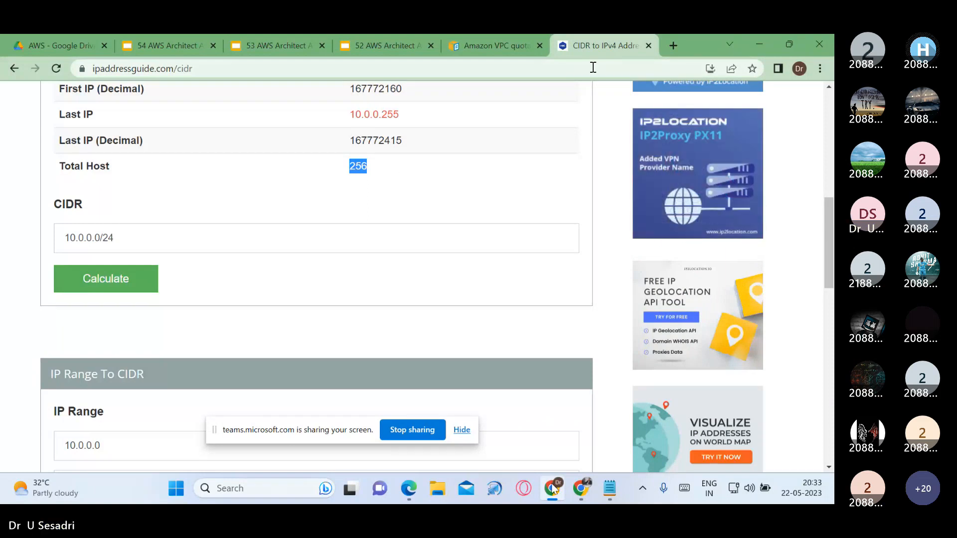
{"action": "left_click", "coordinate": [757, 45]}
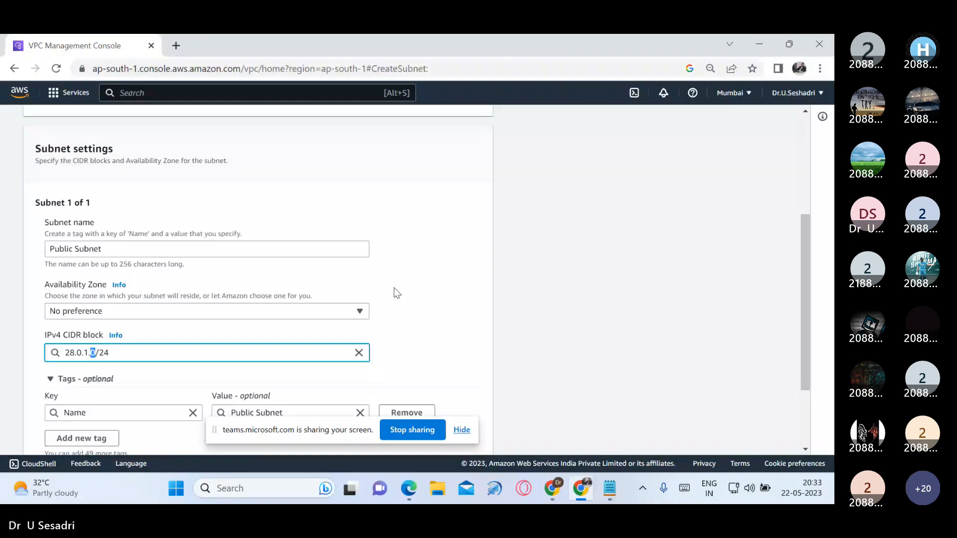
Step: Move the screen-sharing bar out of the way and create the Public Subnet with no Availability Zone preference
{"action": "scroll", "coordinate": [394, 288], "scroll_direction": "down", "scroll_amount": 3}
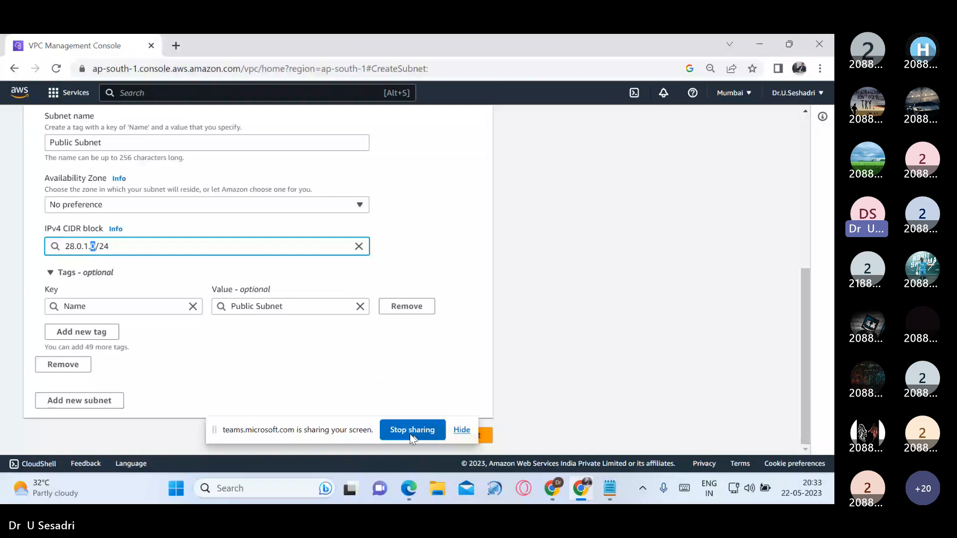
{"action": "left_click_drag", "start_coordinate": [345, 430], "coordinate": [310, 452]}
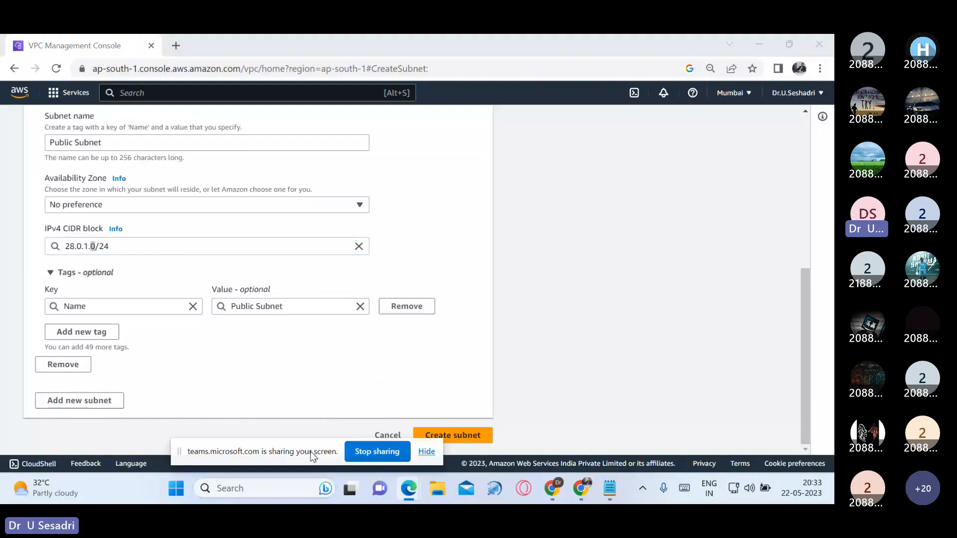
{"action": "left_click", "coordinate": [475, 441]}
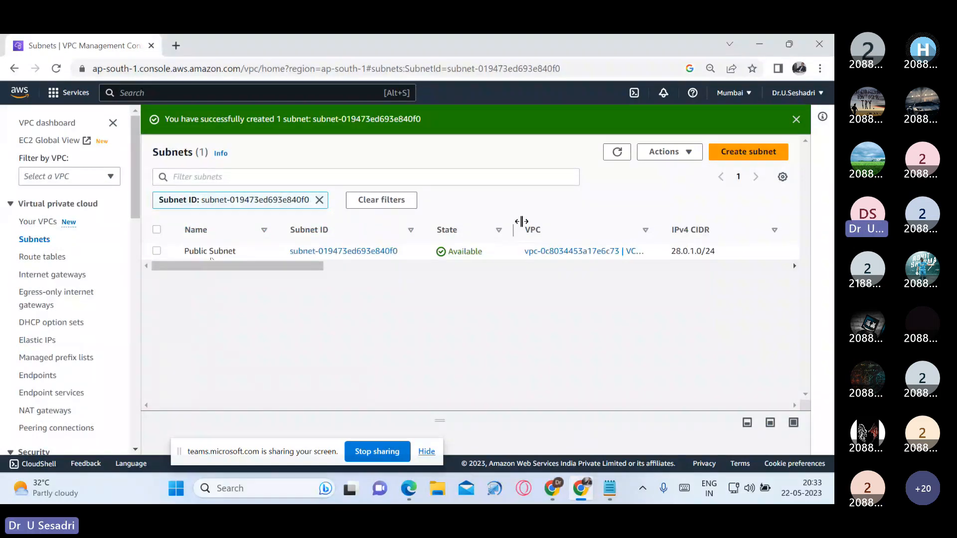
Step: Start a new subnet in VCE-VPC and enter Private Subnet as its name
{"action": "left_click", "coordinate": [755, 155]}
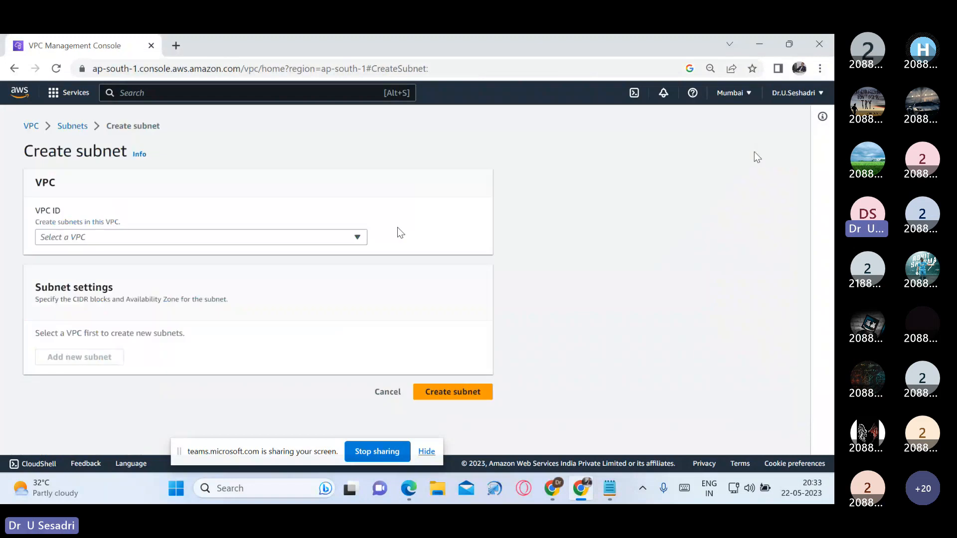
{"action": "left_click", "coordinate": [319, 237]}
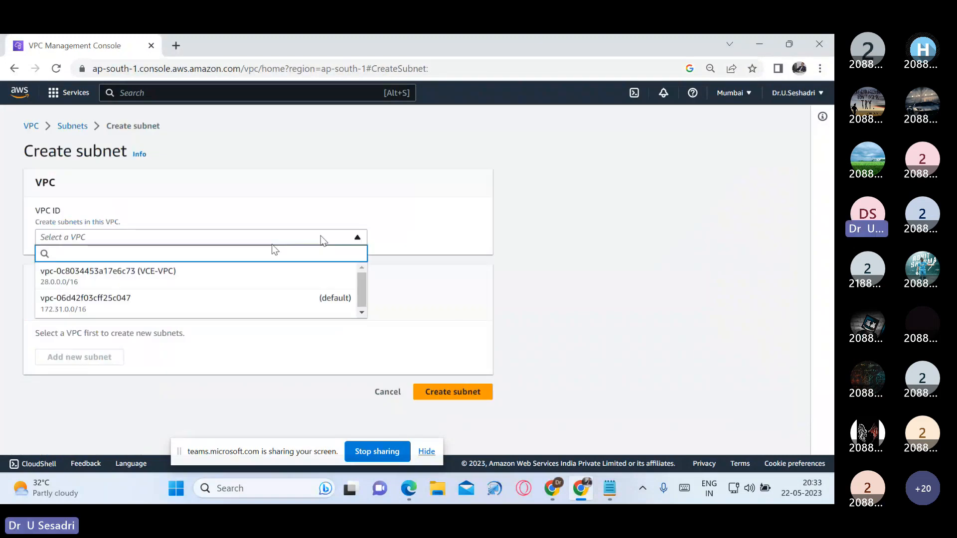
{"action": "left_click", "coordinate": [212, 281]}
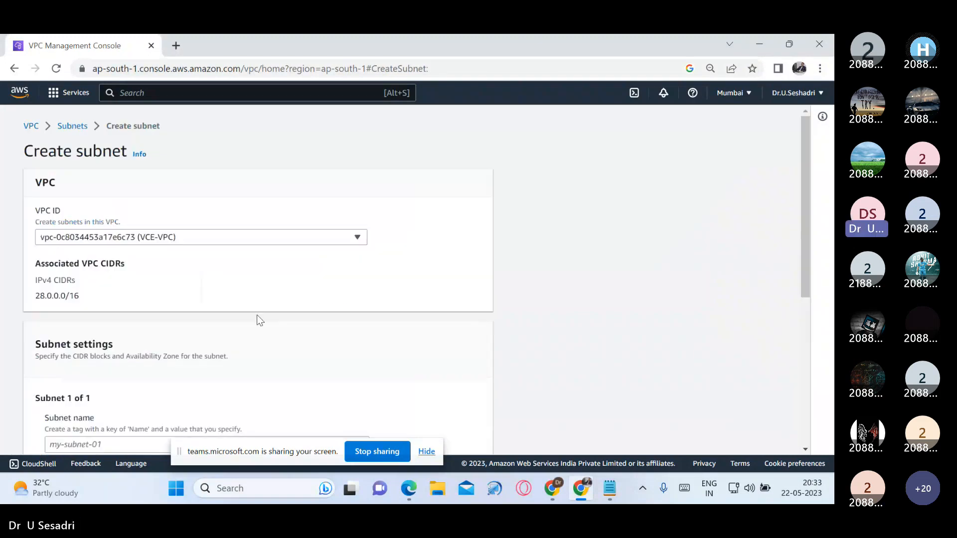
{"action": "scroll", "coordinate": [260, 324], "scroll_direction": "down", "scroll_amount": 3}
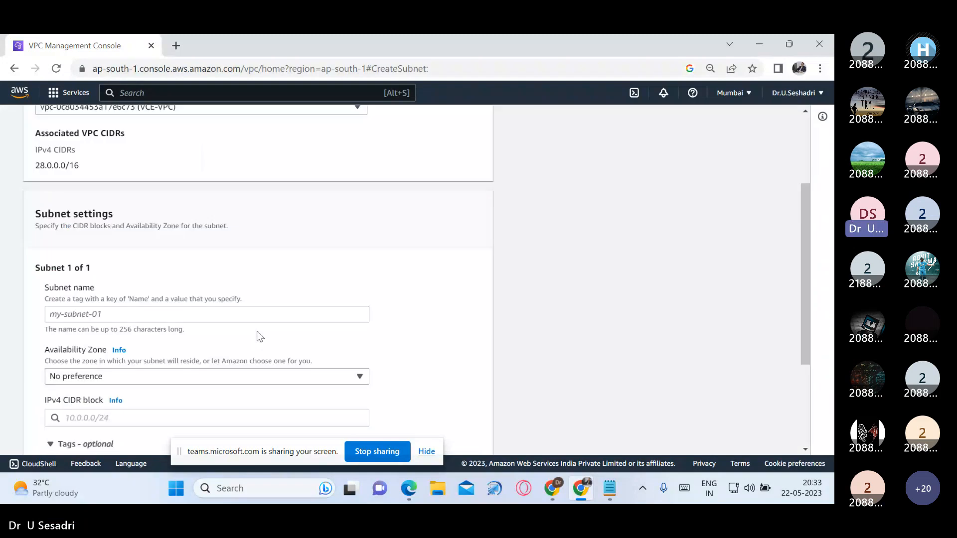
{"action": "left_click", "coordinate": [238, 313]}
{"action": "type", "text": "Priva"}
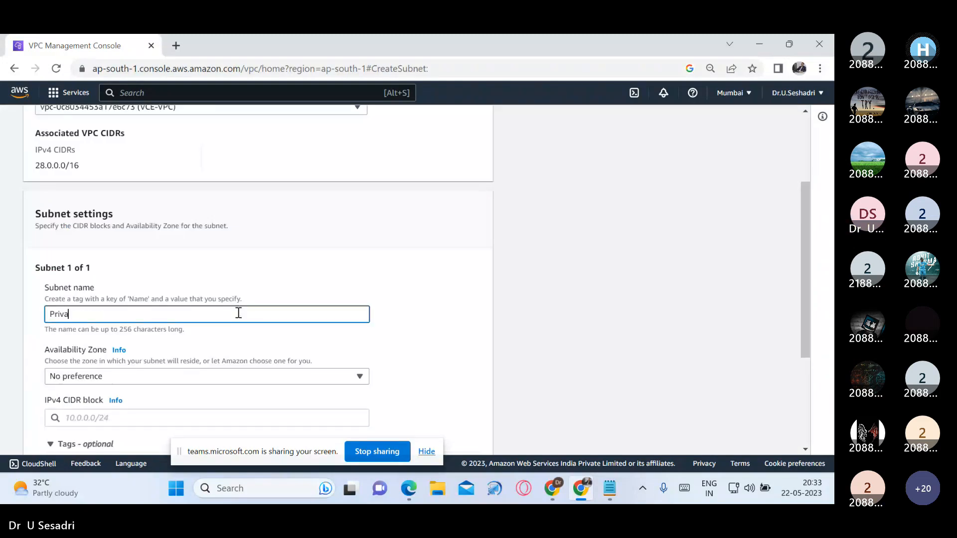
{"action": "type", "text": "te Subn"}
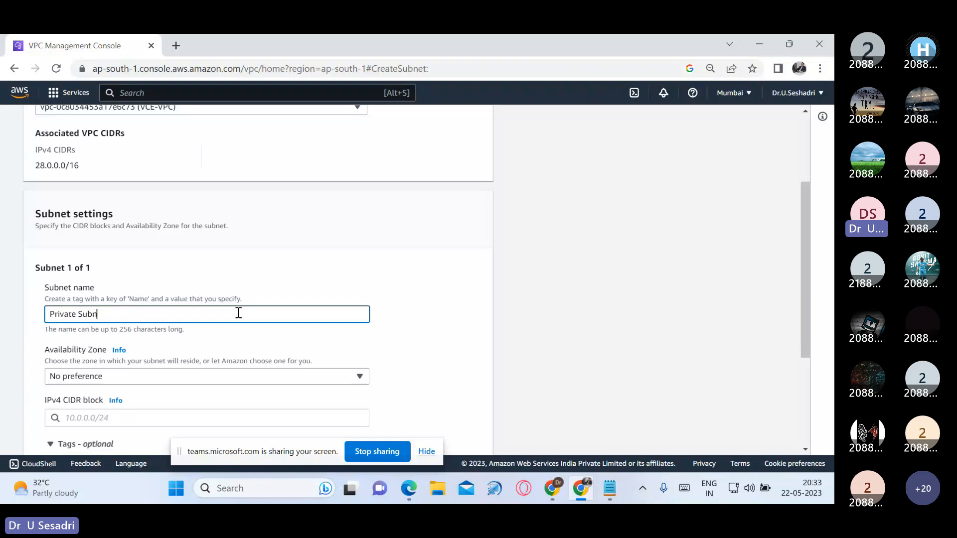
{"action": "type", "text": "et"}
Step: Copy the name Private Subnet into the AWS-VPC notes in Notepad under Public Subnet, and return to the AWS console
{"action": "left_click_drag", "start_coordinate": [235, 312], "coordinate": [44, 312]}
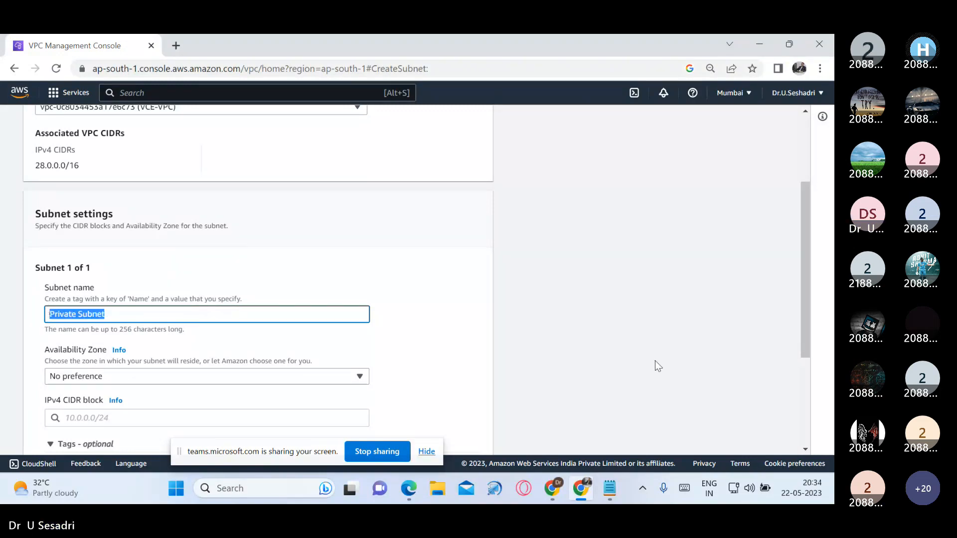
{"action": "left_click", "coordinate": [610, 488]}
{"action": "key", "text": "Return"}
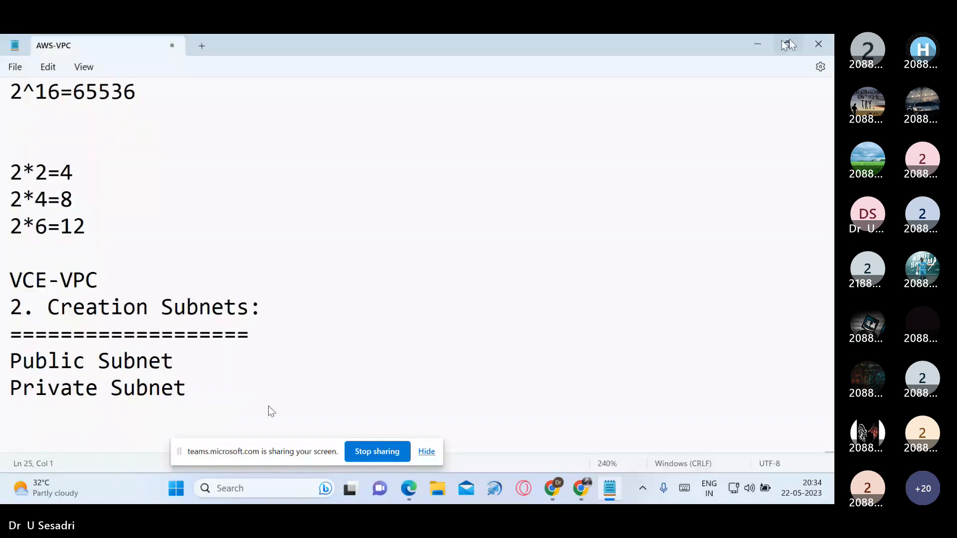
{"action": "left_click", "coordinate": [757, 45]}
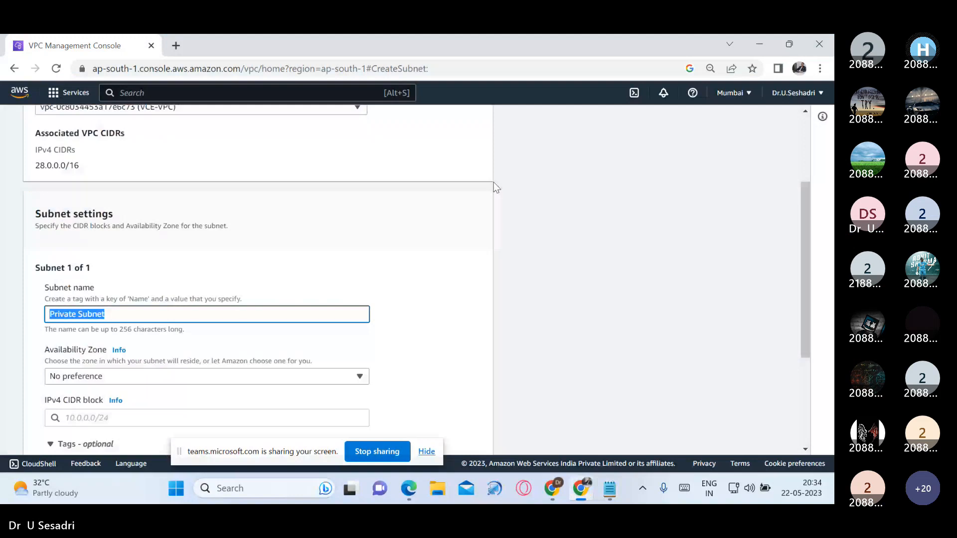
Step: Abandon the unsaved subnet form and delete the existing Public Subnet from the subnets list, confirming with the word delete
{"action": "scroll", "coordinate": [385, 316], "scroll_direction": "down", "scroll_amount": 3}
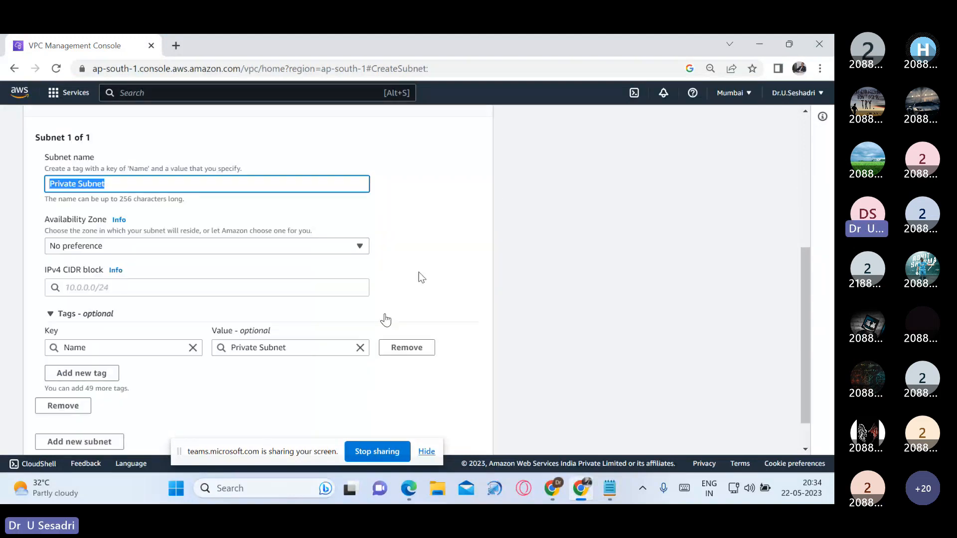
{"action": "scroll", "coordinate": [399, 284], "scroll_direction": "up", "scroll_amount": 5}
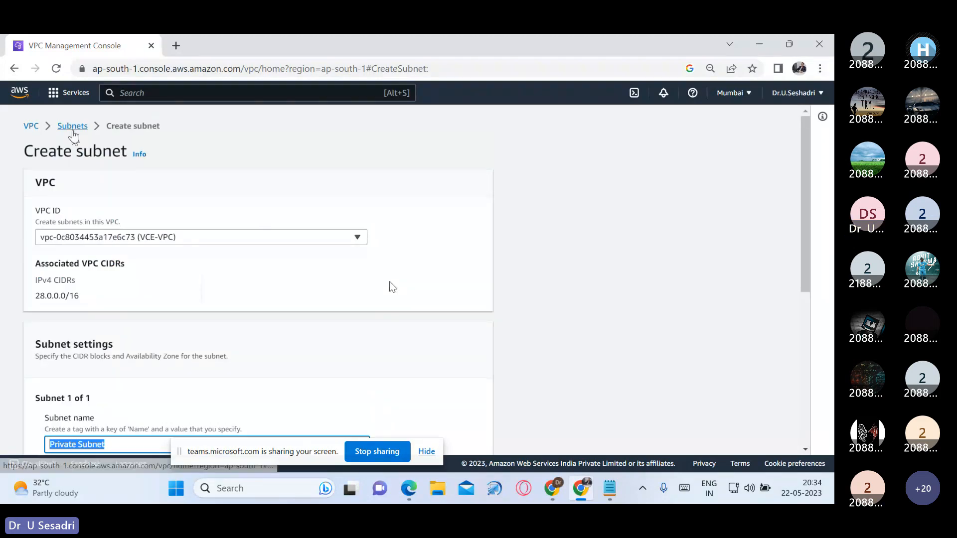
{"action": "left_click", "coordinate": [72, 128]}
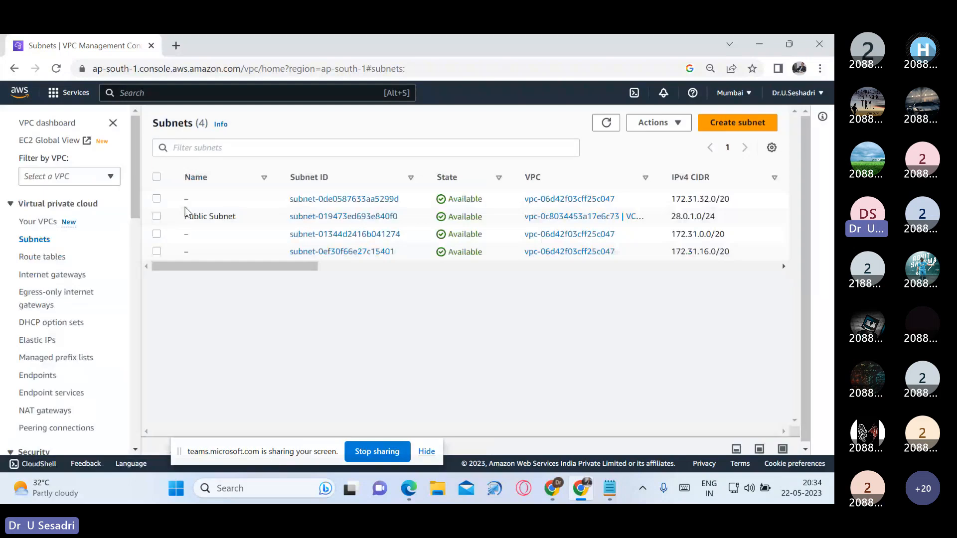
{"action": "left_click", "coordinate": [157, 216]}
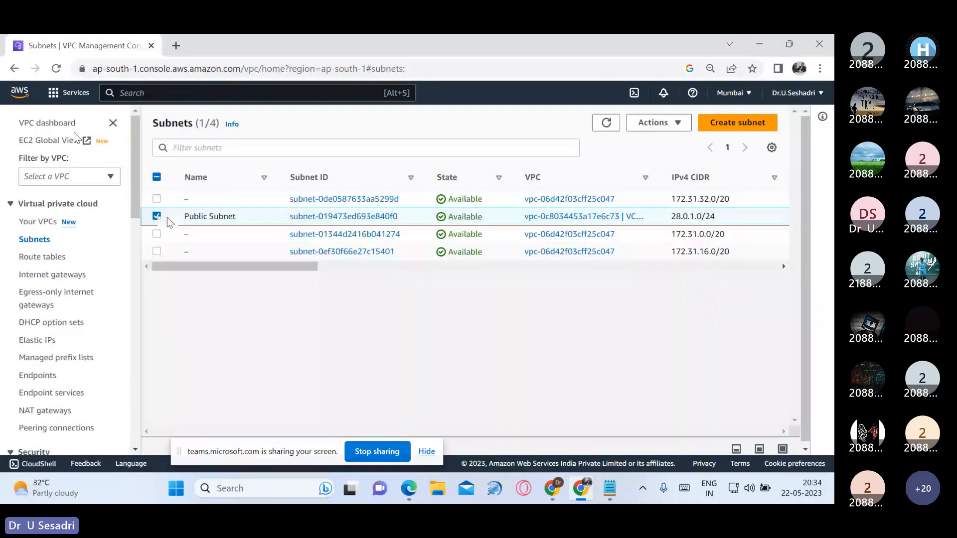
{"action": "left_click", "coordinate": [659, 123]}
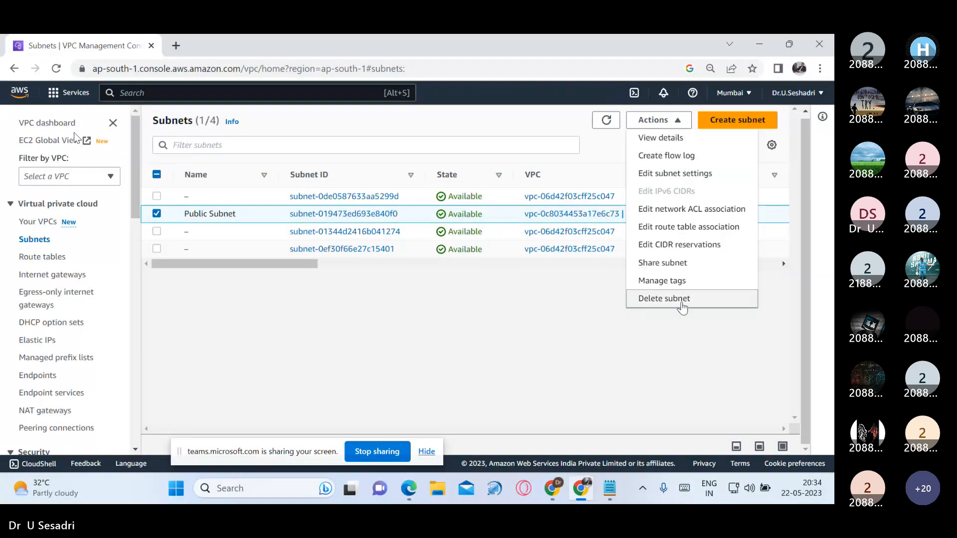
{"action": "left_click", "coordinate": [668, 299]}
{"action": "left_click", "coordinate": [540, 320]}
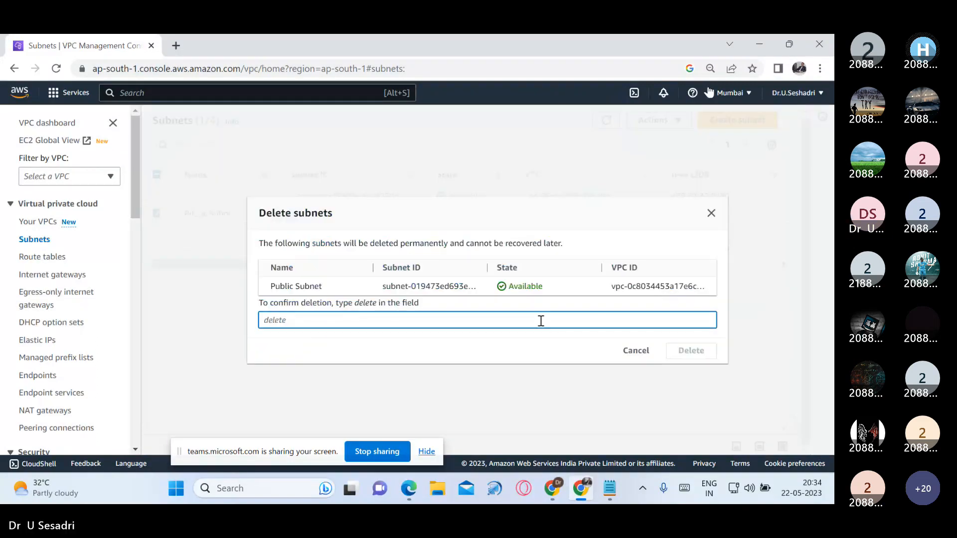
{"action": "type", "text": "delete"}
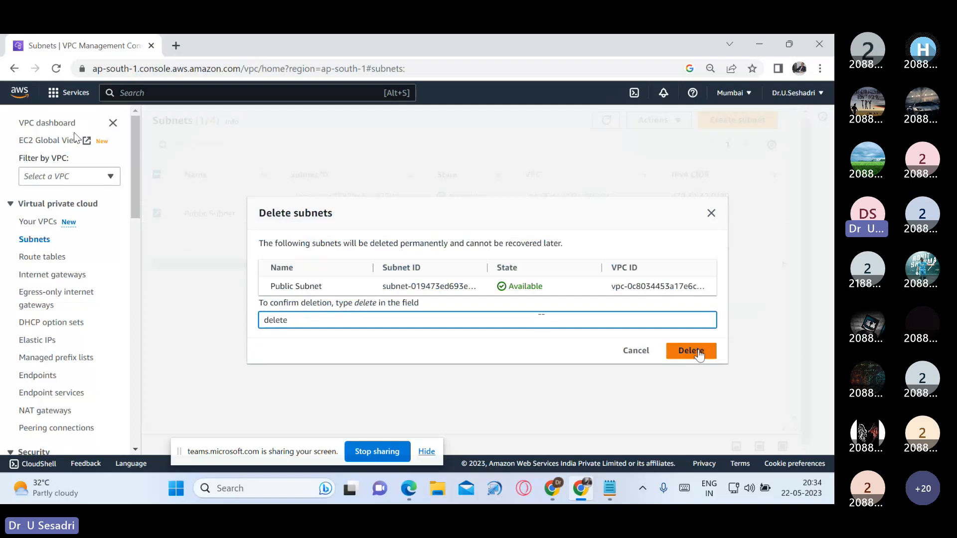
{"action": "left_click", "coordinate": [696, 351]}
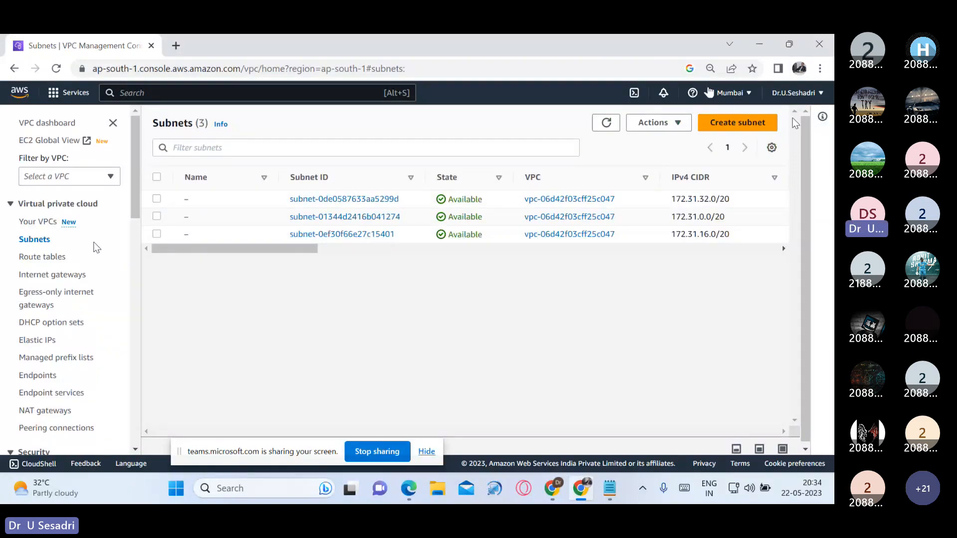
Step: Start a new subnet in VCE-VPC and name it Public Subnet
{"action": "left_click", "coordinate": [758, 123]}
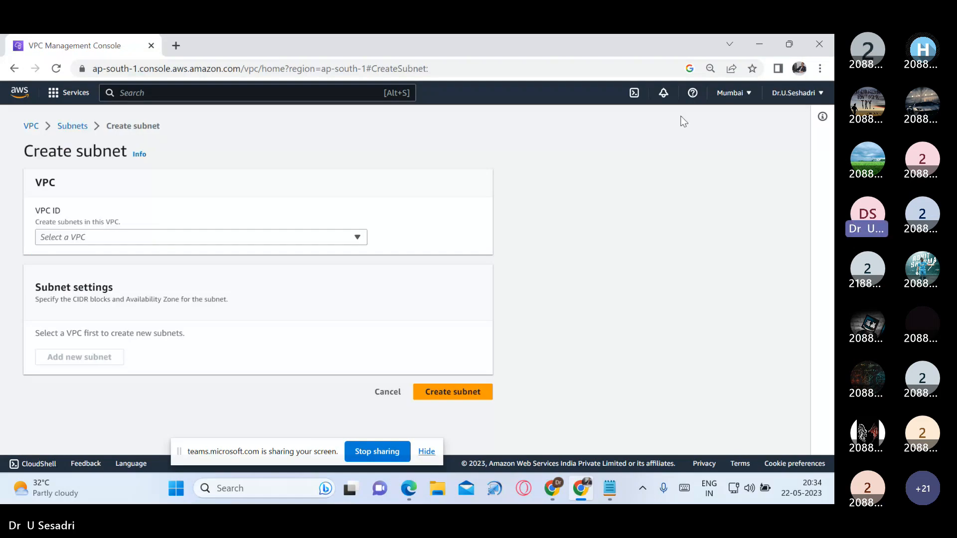
{"action": "left_click", "coordinate": [314, 237]}
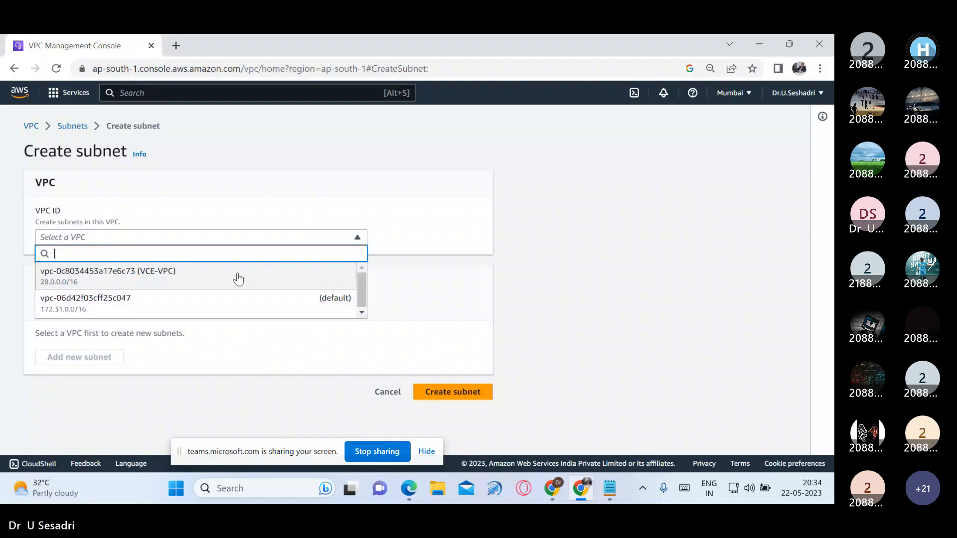
{"action": "left_click", "coordinate": [237, 273]}
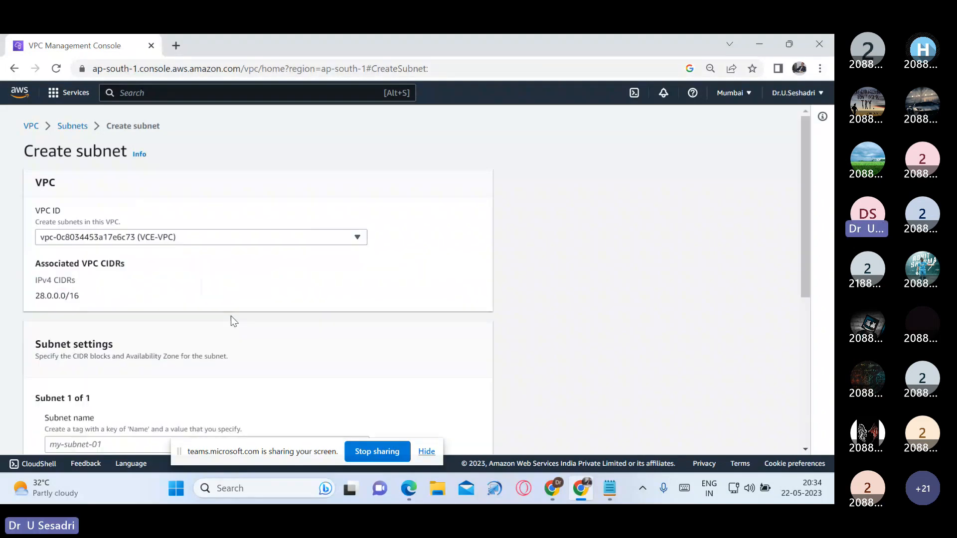
{"action": "scroll", "coordinate": [283, 351], "scroll_direction": "down", "scroll_amount": 3}
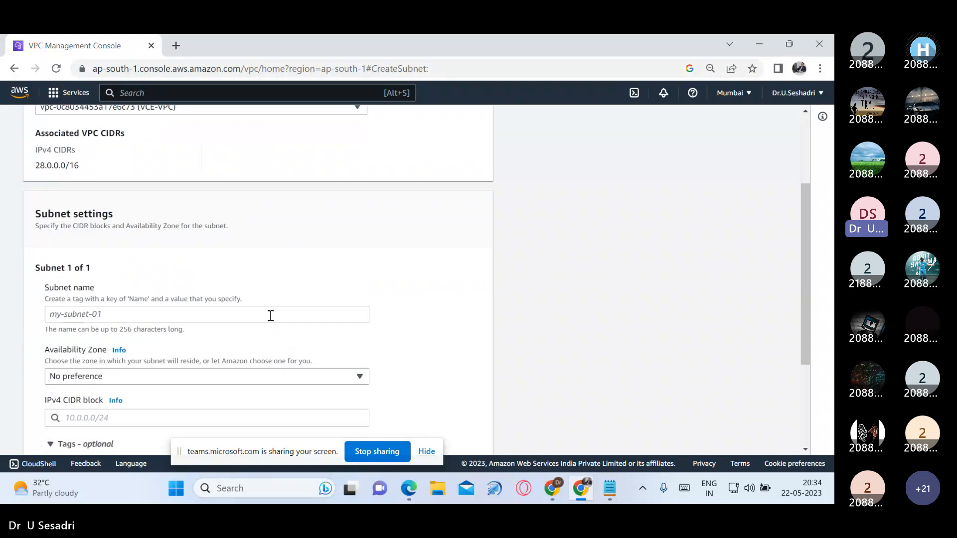
{"action": "left_click", "coordinate": [270, 315]}
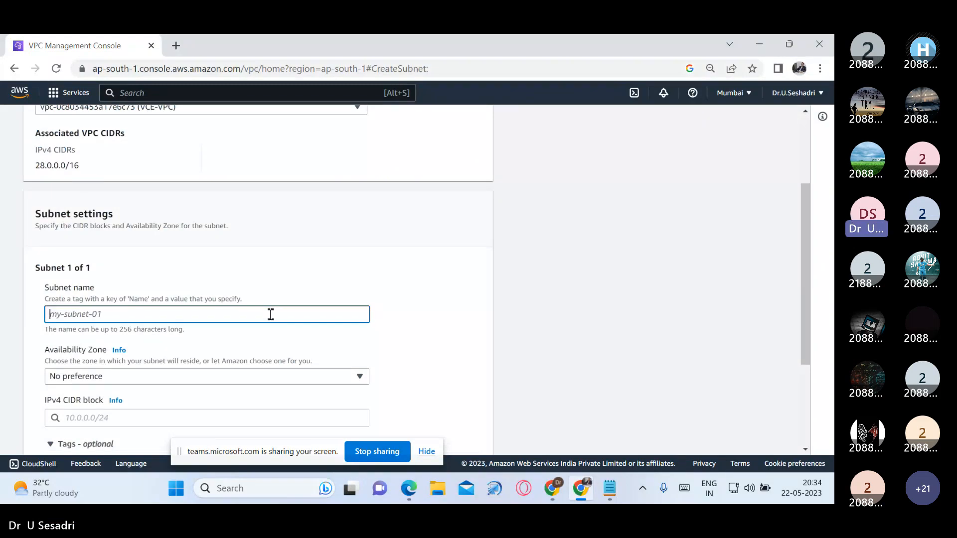
{"action": "type", "text": "Public Sub"}
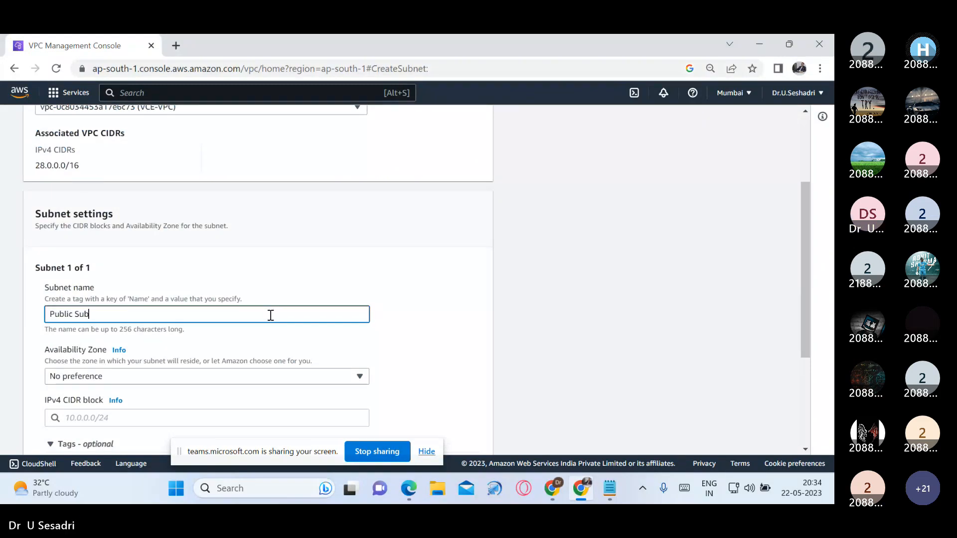
{"action": "type", "text": "net"}
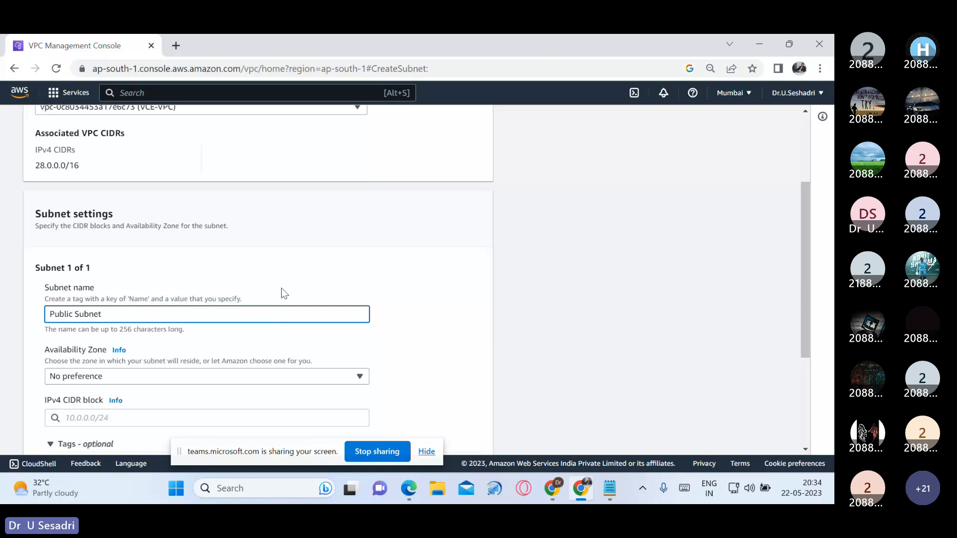
Step: Set the new Public Subnet's Availability Zone to Asia Pacific (Mumbai) / ap-south-1a
{"action": "scroll", "coordinate": [284, 294], "scroll_direction": "down", "scroll_amount": 3}
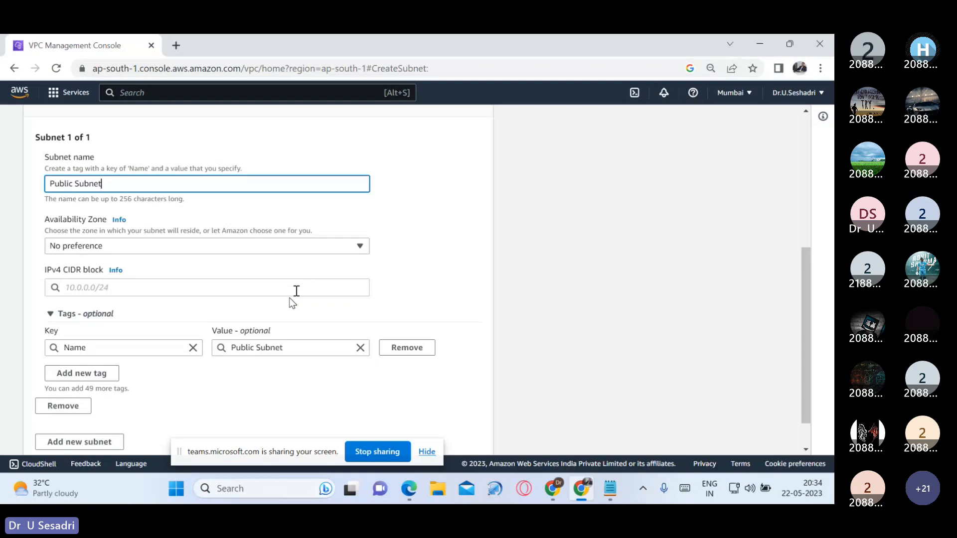
{"action": "left_click", "coordinate": [355, 246]}
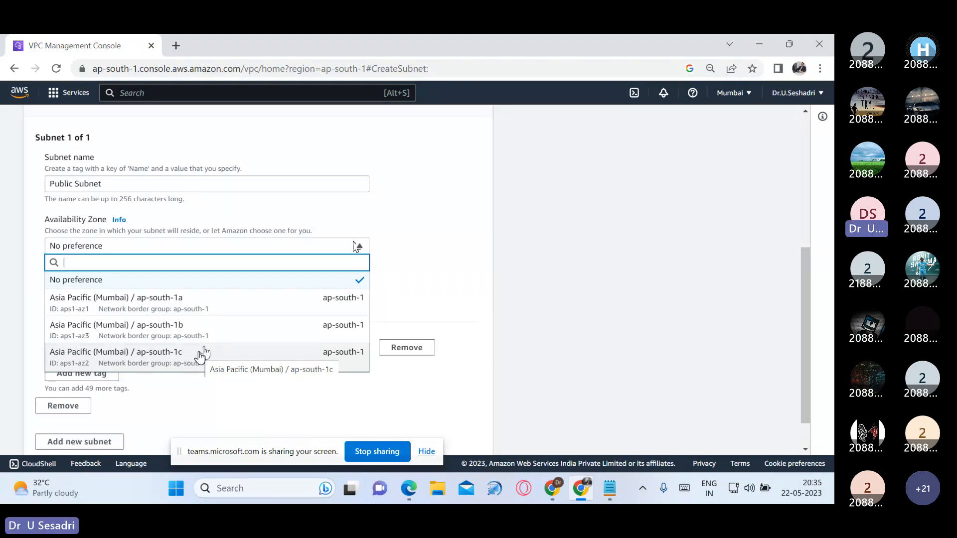
{"action": "left_click", "coordinate": [178, 316]}
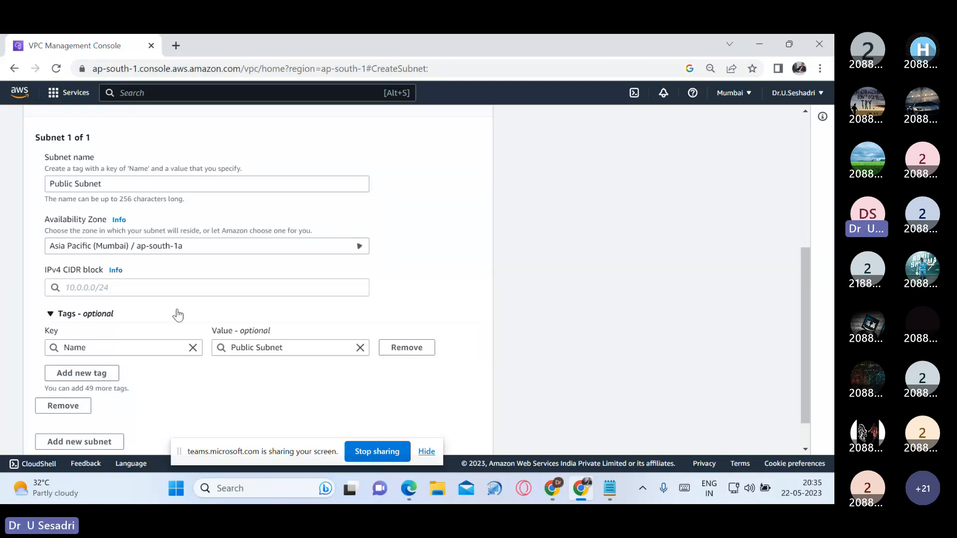
Step: Set the Public Subnet's IPv4 CIDR block to 28.0.1.0/24 and create the subnet
{"action": "left_click", "coordinate": [196, 288]}
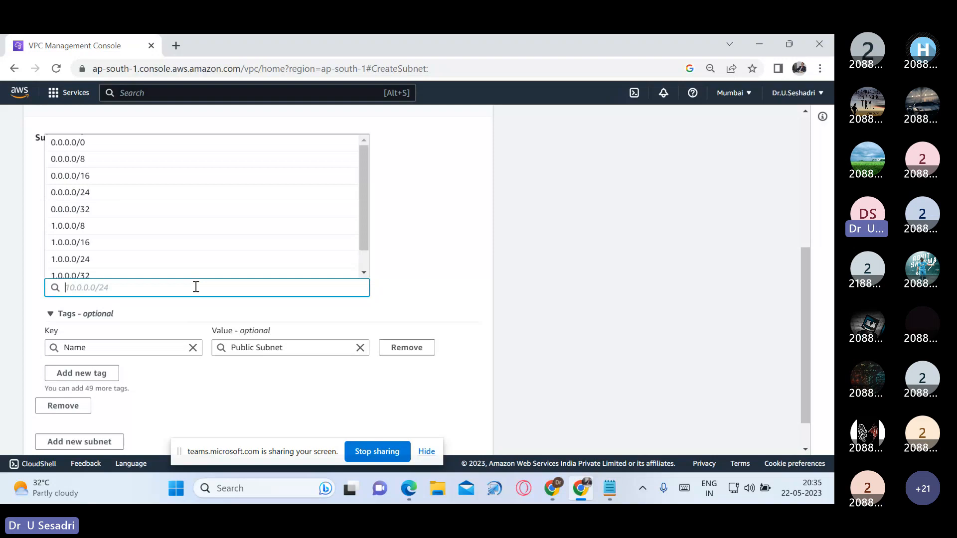
{"action": "type", "text": "28.0"}
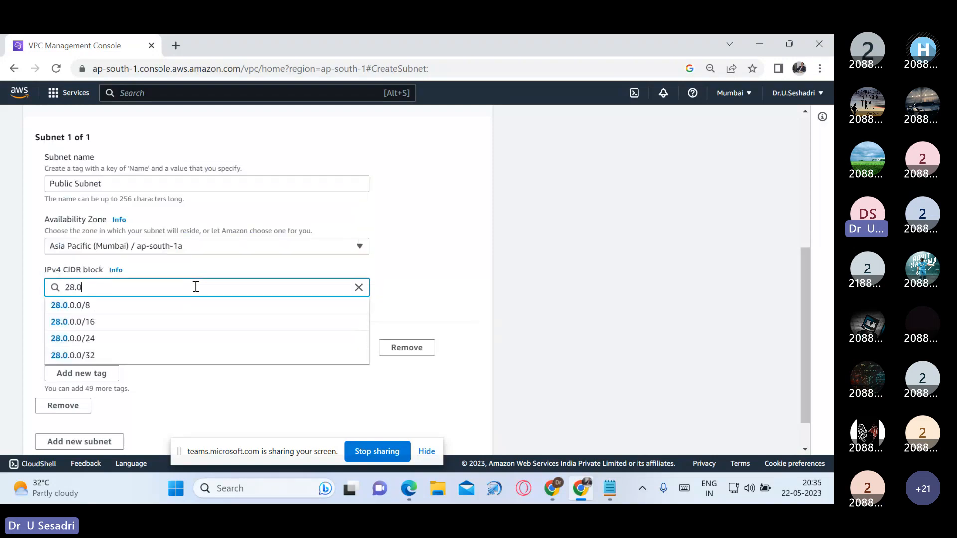
{"action": "type", "text": ".1"}
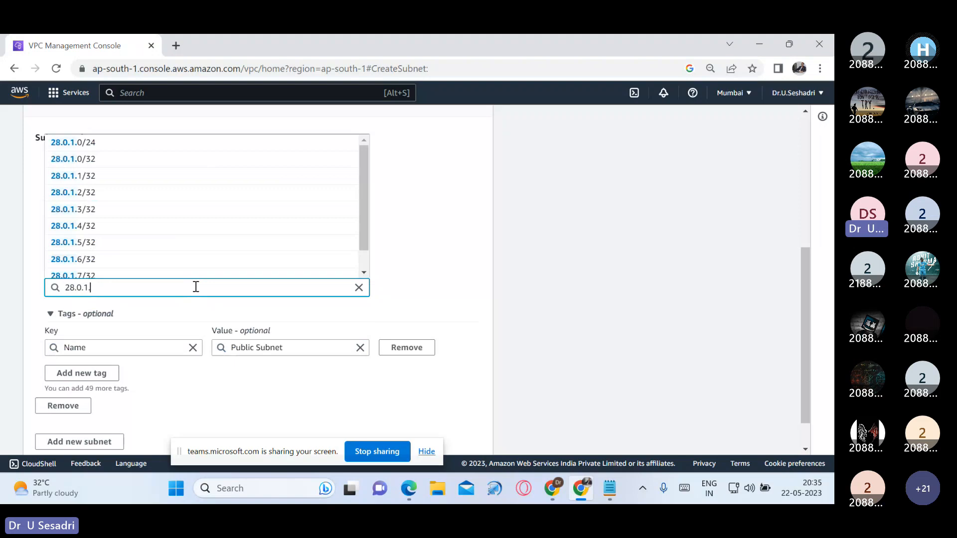
{"action": "type", "text": ".0/24"}
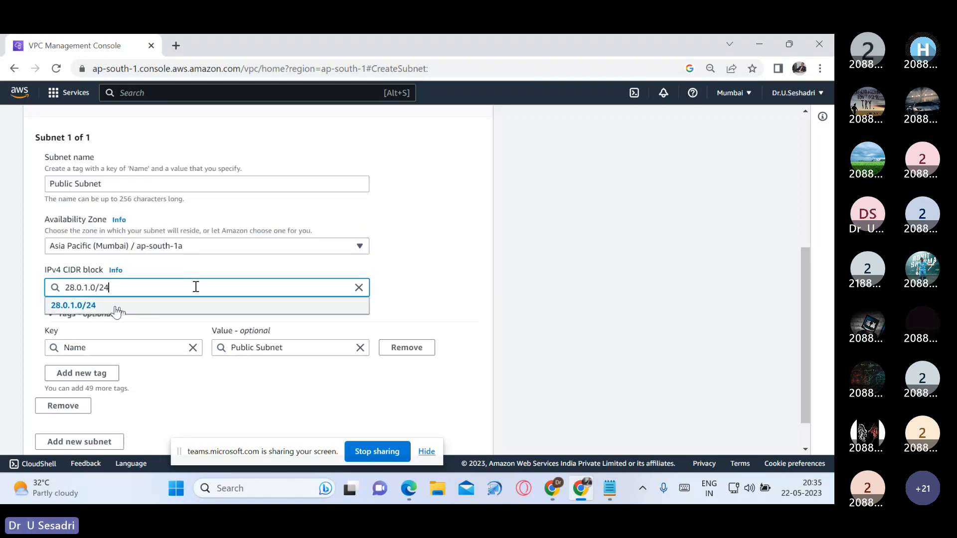
{"action": "left_click", "coordinate": [116, 312]}
{"action": "scroll", "coordinate": [400, 371], "scroll_direction": "down", "scroll_amount": 1}
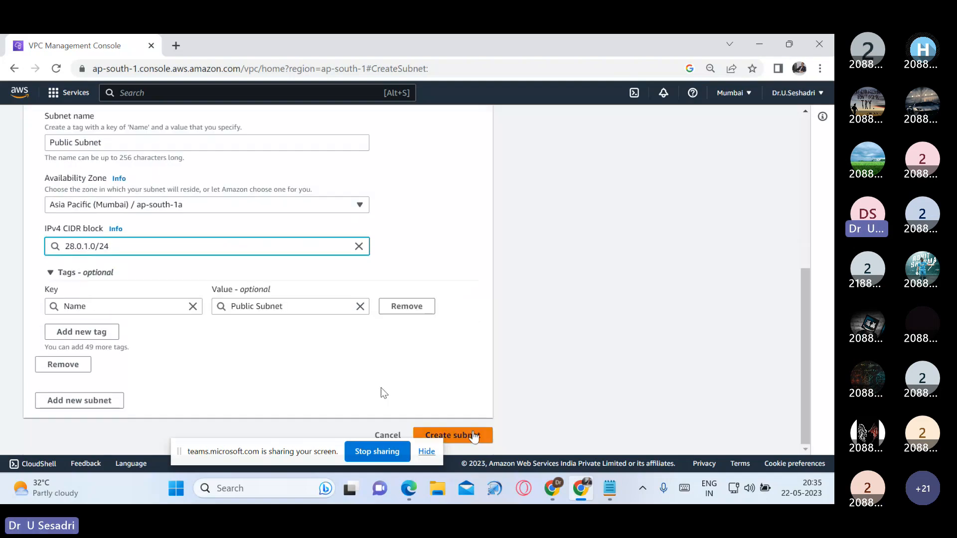
{"action": "left_click", "coordinate": [476, 438]}
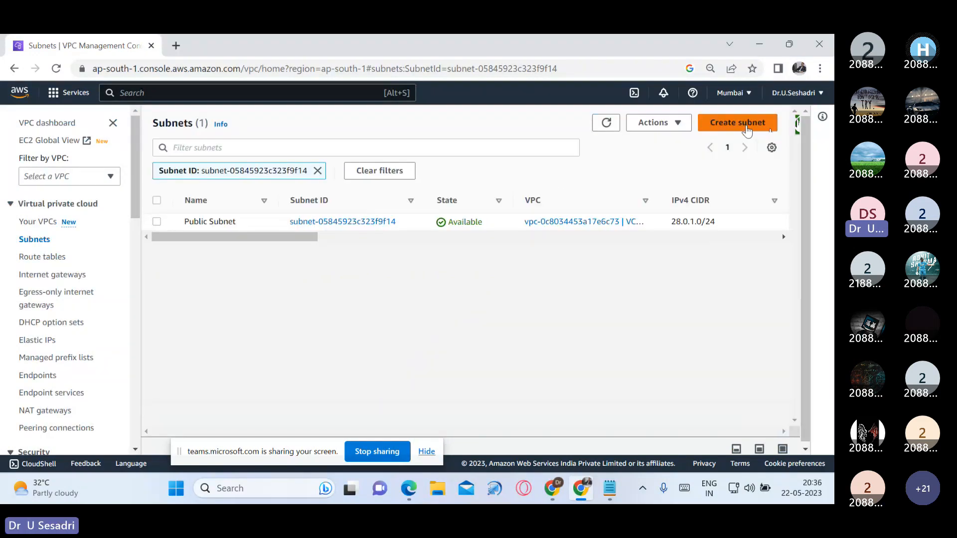
Step: Start a new subnet in VCE-VPC and name it Private Subnet
{"action": "left_click", "coordinate": [746, 128]}
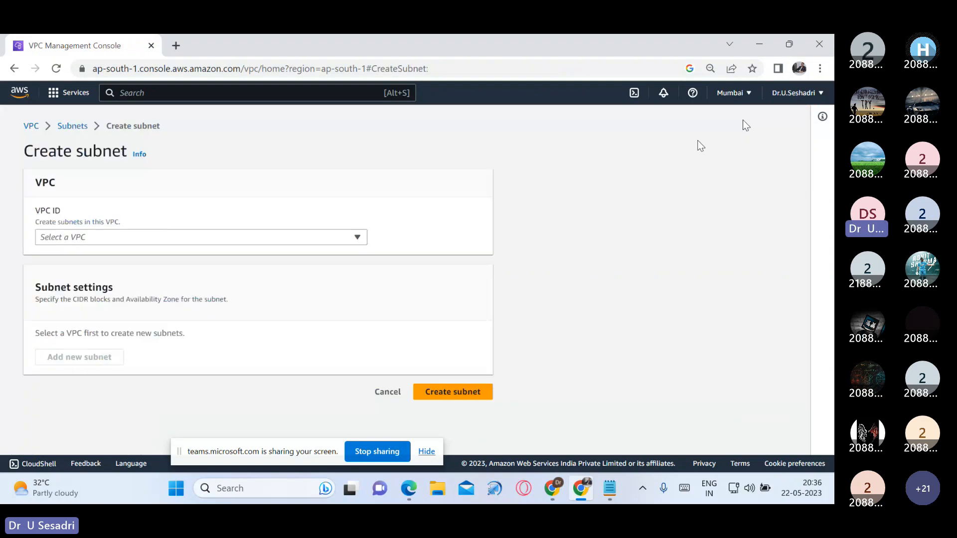
{"action": "left_click", "coordinate": [339, 237]}
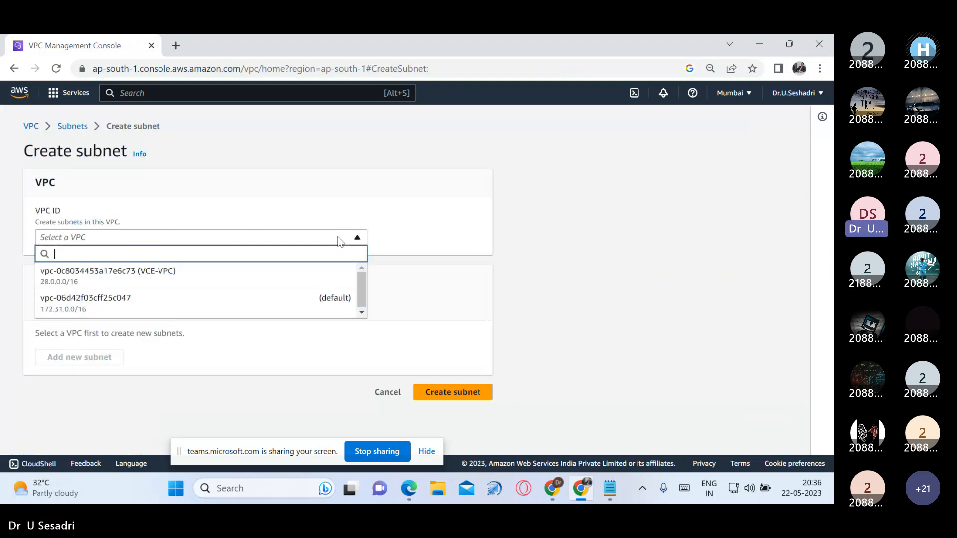
{"action": "left_click", "coordinate": [249, 273]}
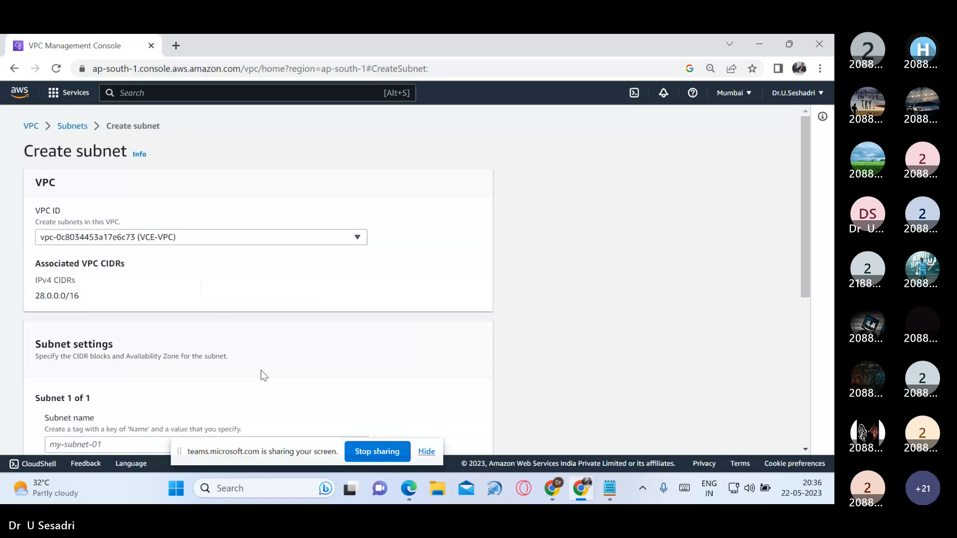
{"action": "scroll", "coordinate": [255, 349], "scroll_direction": "down", "scroll_amount": 3}
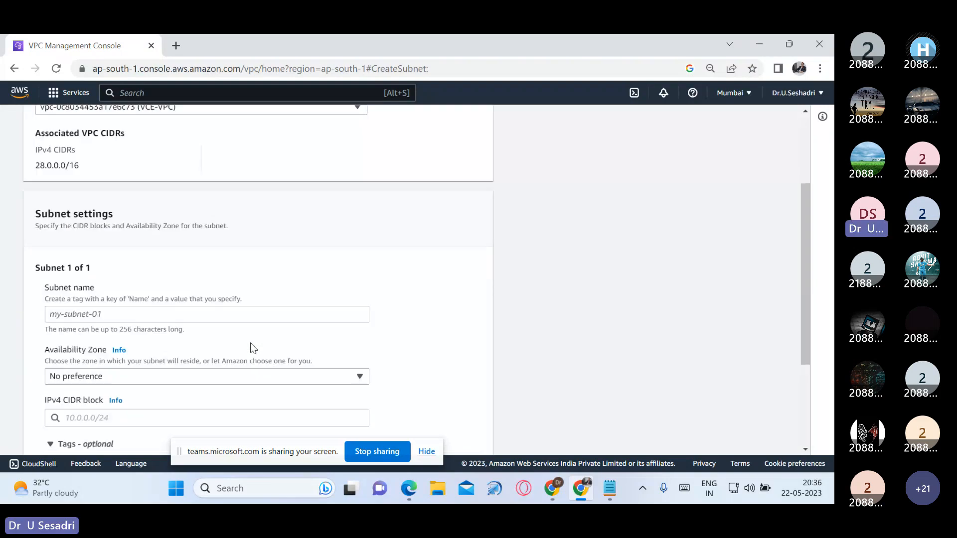
{"action": "left_click", "coordinate": [243, 315]}
{"action": "type", "text": "Private"}
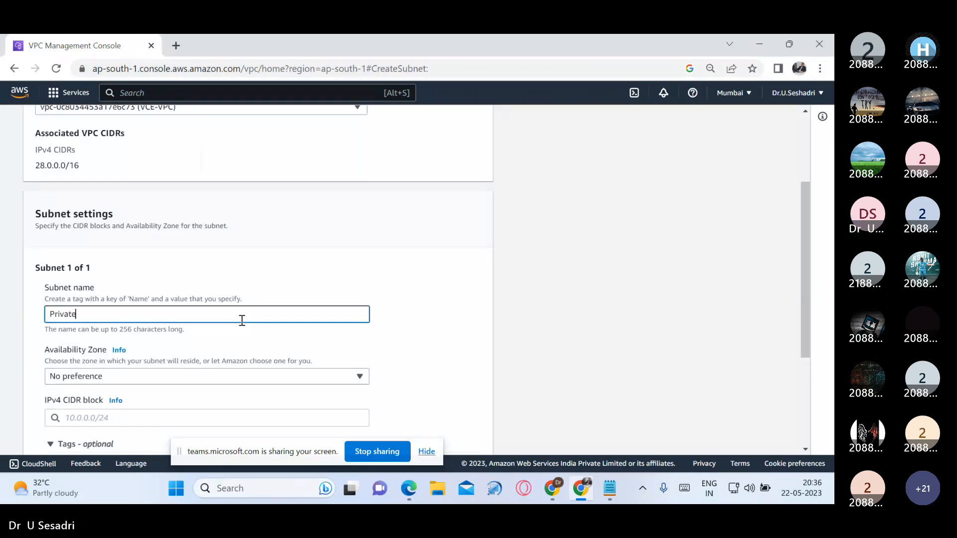
{"action": "type", "text": " Subnet"}
Step: Set the Private Subnet's Availability Zone to Asia Pacific (Mumbai) / ap-south-1b
{"action": "scroll", "coordinate": [294, 354], "scroll_direction": "down", "scroll_amount": 1}
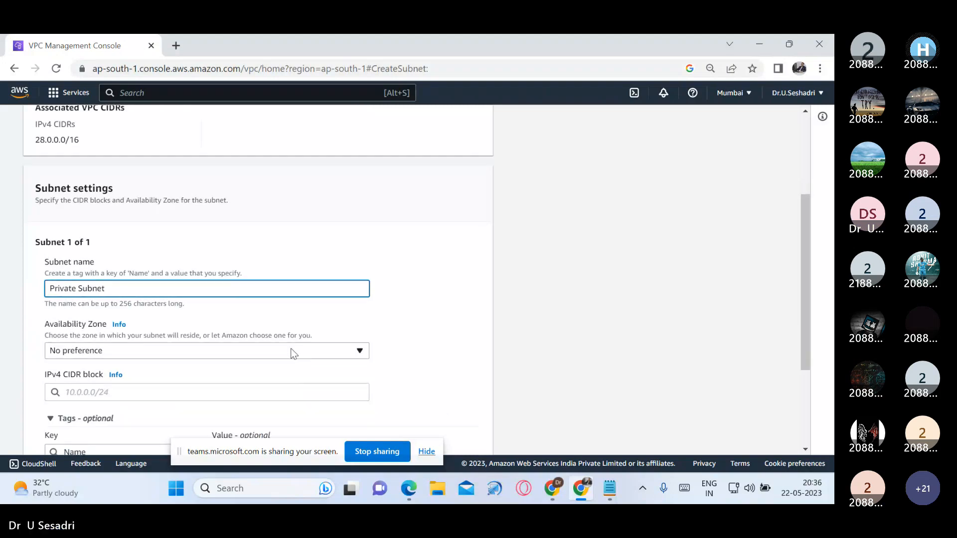
{"action": "scroll", "coordinate": [294, 354], "scroll_direction": "down", "scroll_amount": 1}
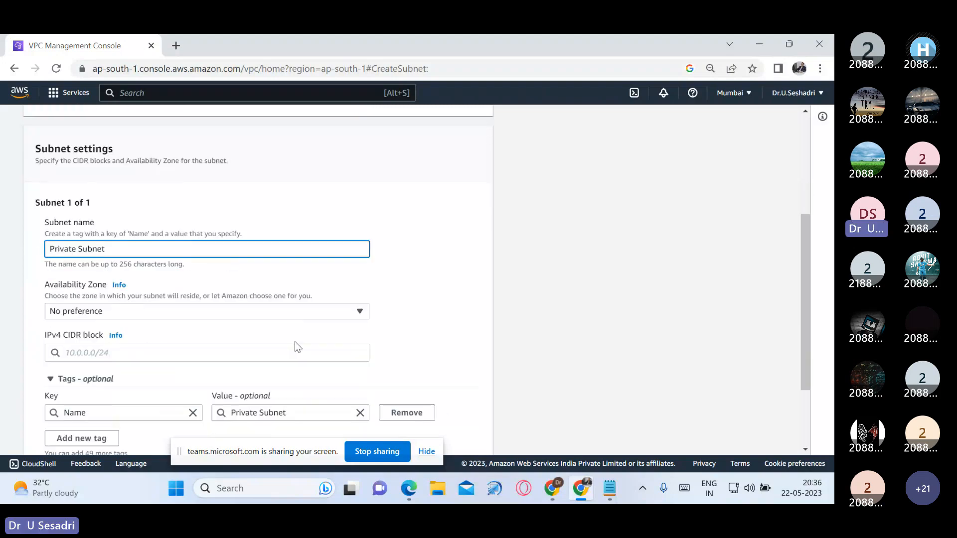
{"action": "left_click", "coordinate": [346, 313]}
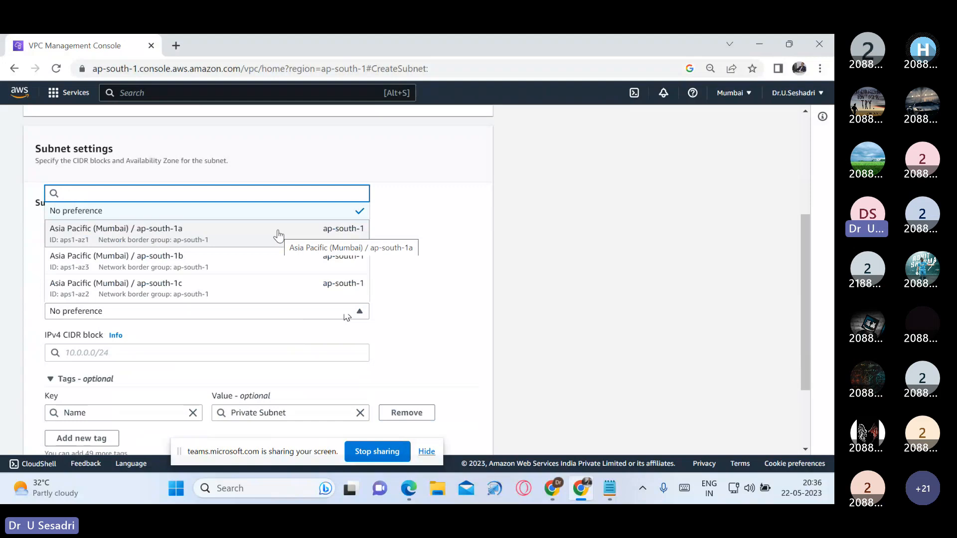
{"action": "left_click", "coordinate": [235, 261]}
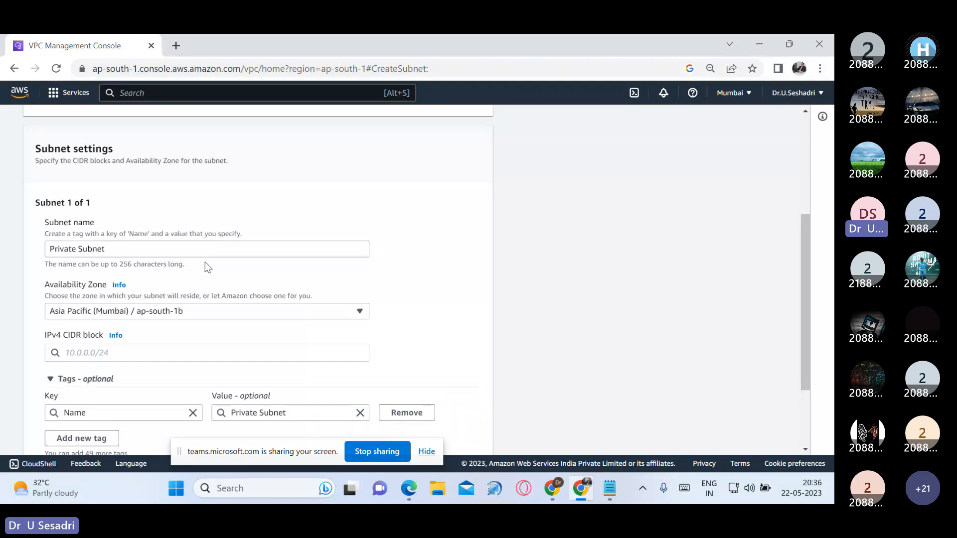
Step: Set the Private Subnet's IPv4 CIDR block to 28.0.2.0/24, create the subnet and dismiss the notification
{"action": "scroll", "coordinate": [207, 268], "scroll_direction": "down", "scroll_amount": 2}
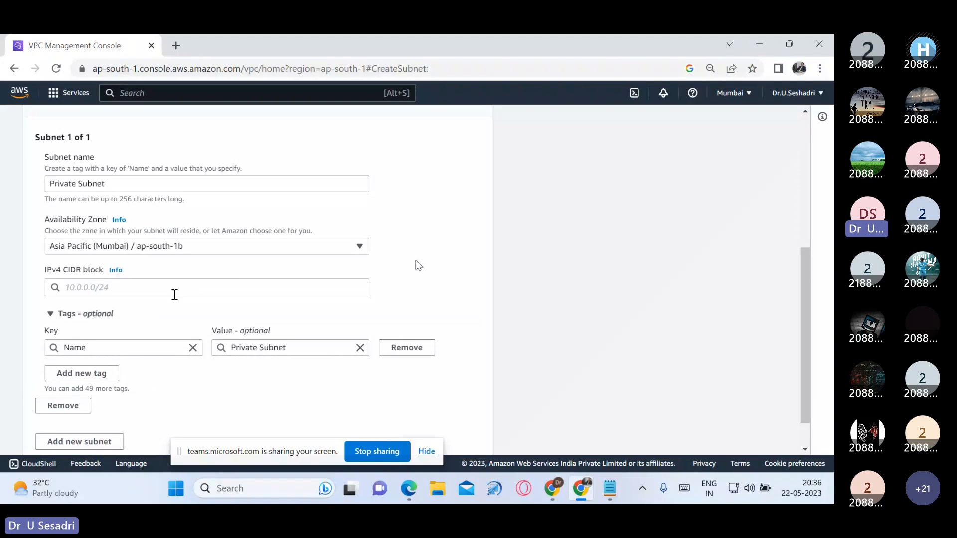
{"action": "left_click", "coordinate": [174, 293]}
{"action": "type", "text": "28"}
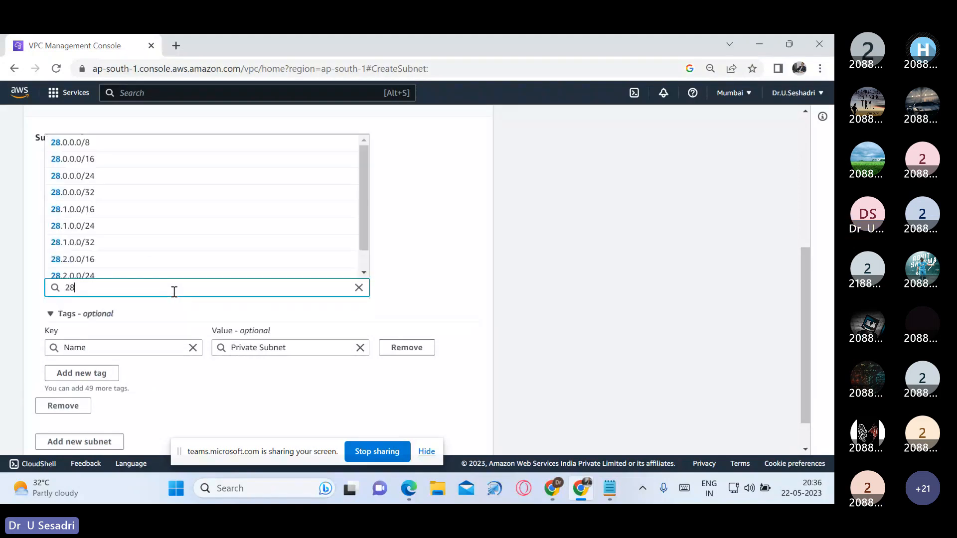
{"action": "type", "text": ".0.2"}
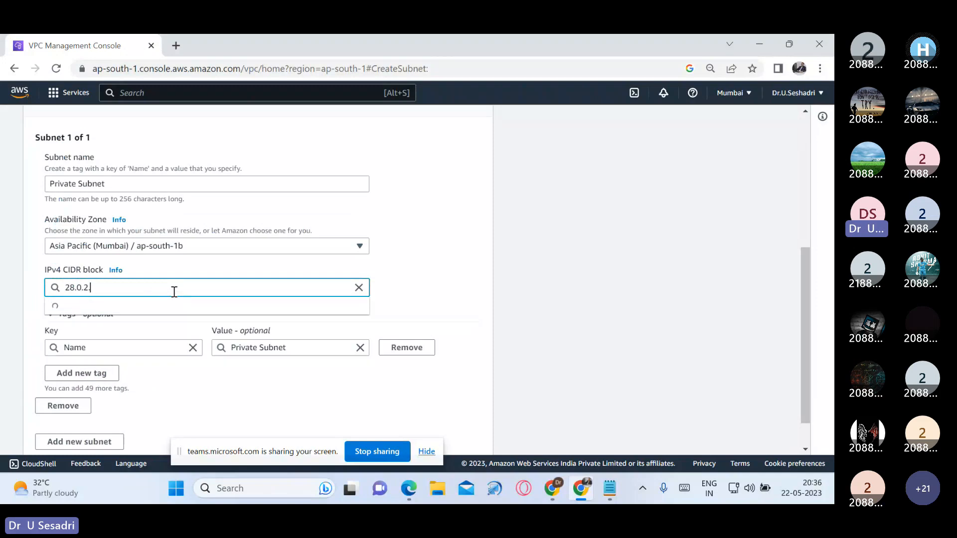
{"action": "type", "text": ".0"}
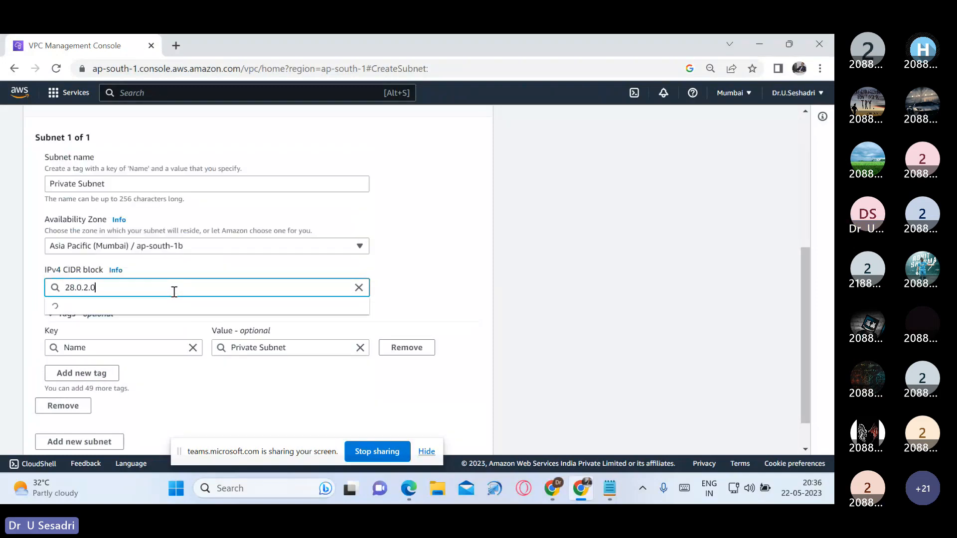
{"action": "type", "text": "/24"}
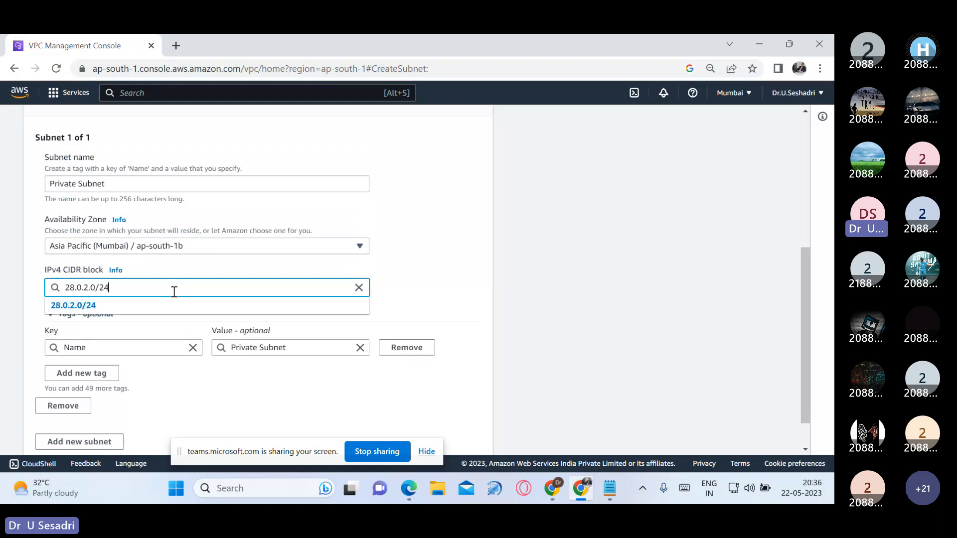
{"action": "left_click", "coordinate": [103, 307]}
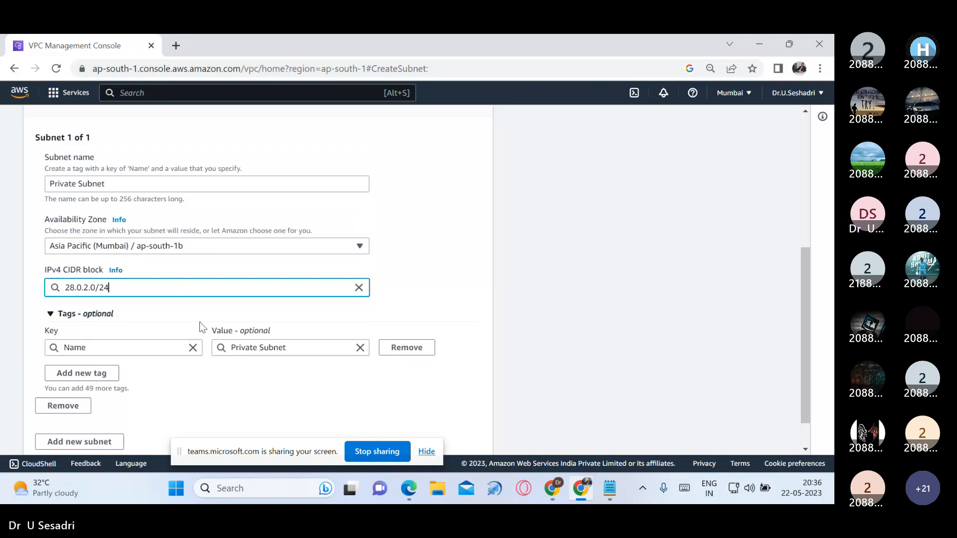
{"action": "scroll", "coordinate": [289, 372], "scroll_direction": "down", "scroll_amount": 1}
{"action": "left_click", "coordinate": [481, 437]}
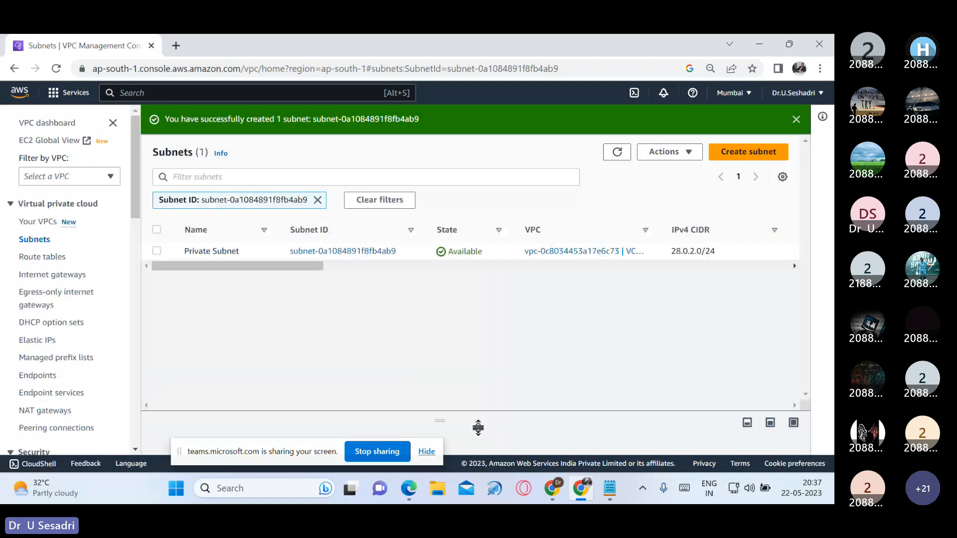
{"action": "left_click", "coordinate": [796, 120]}
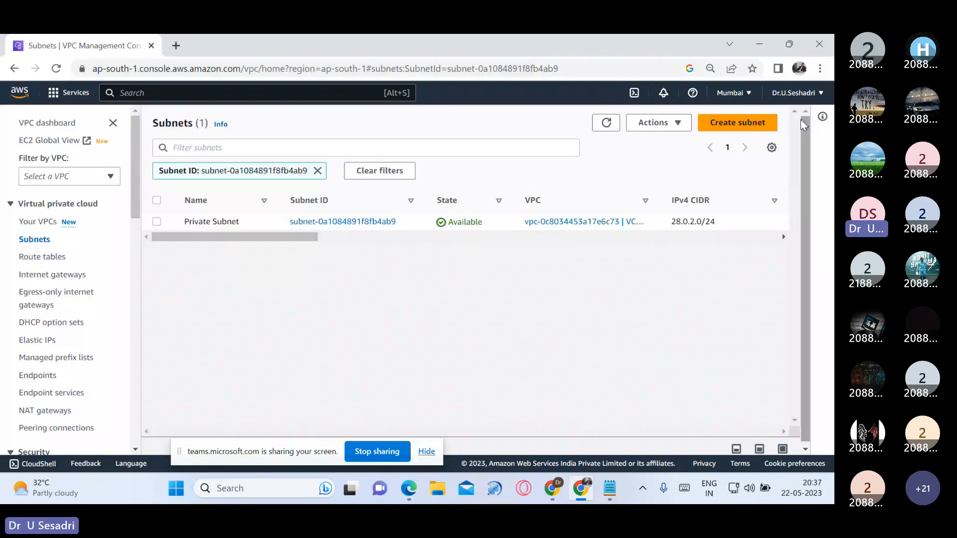
Step: Show the unfiltered subnets list and select both the Public Subnet and the Private Subnet
{"action": "left_click", "coordinate": [609, 122]}
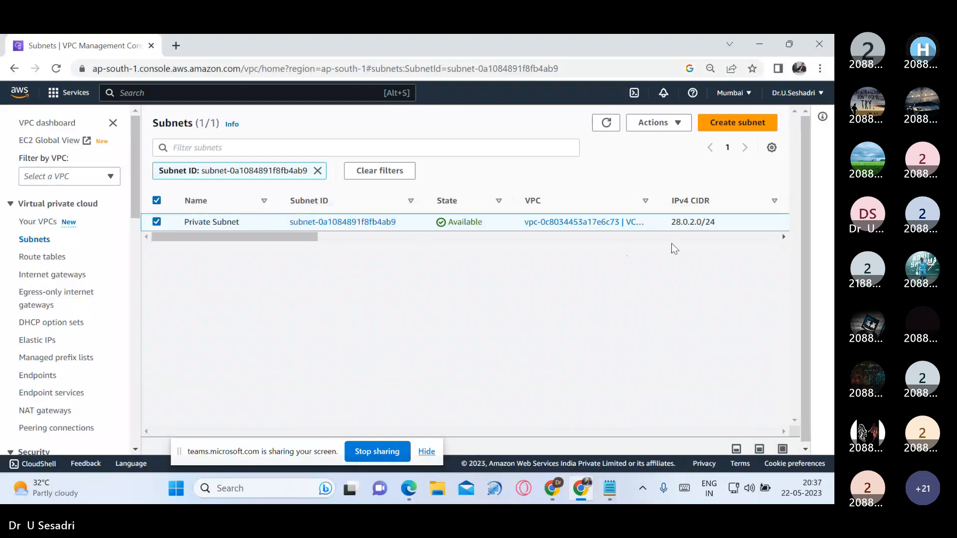
{"action": "left_click", "coordinate": [783, 237]}
{"action": "left_click", "coordinate": [783, 237]}
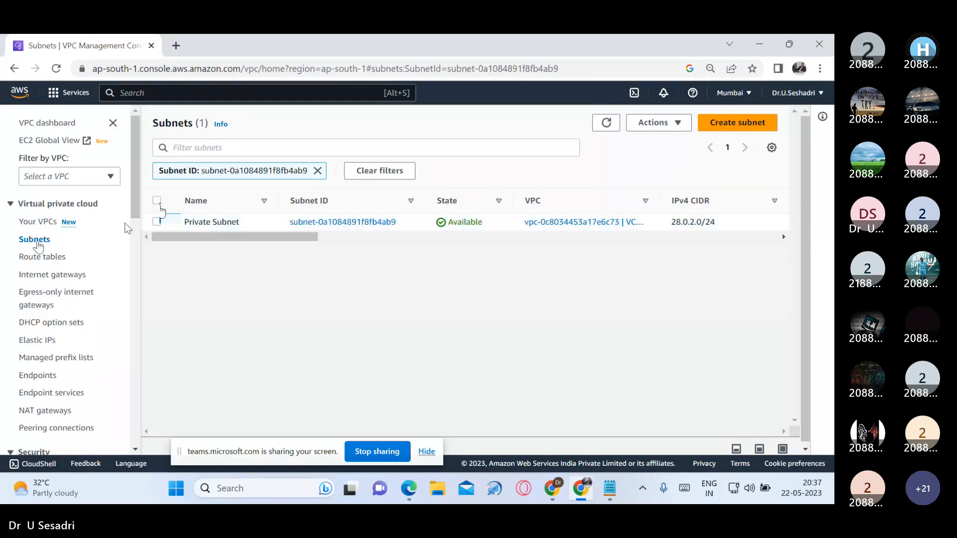
{"action": "left_click", "coordinate": [38, 241]}
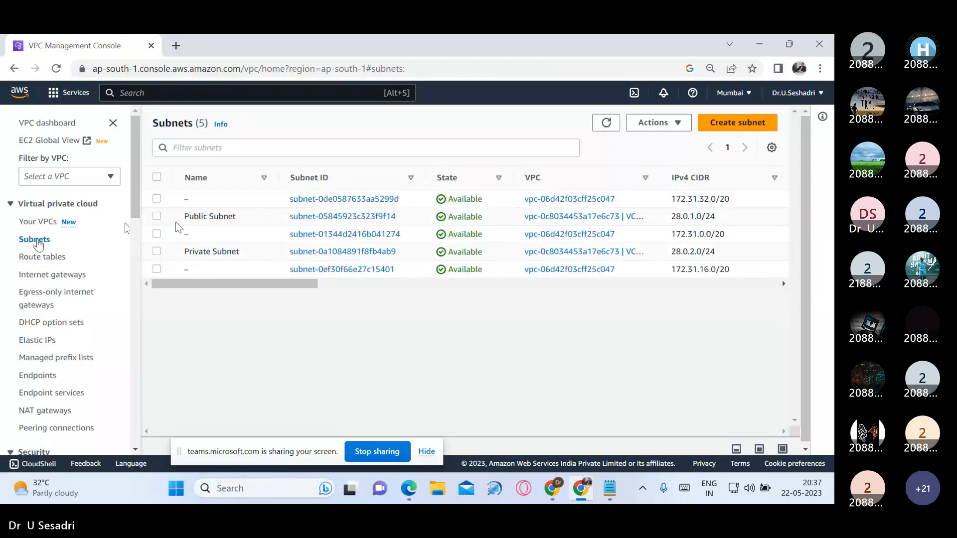
{"action": "left_click", "coordinate": [156, 216]}
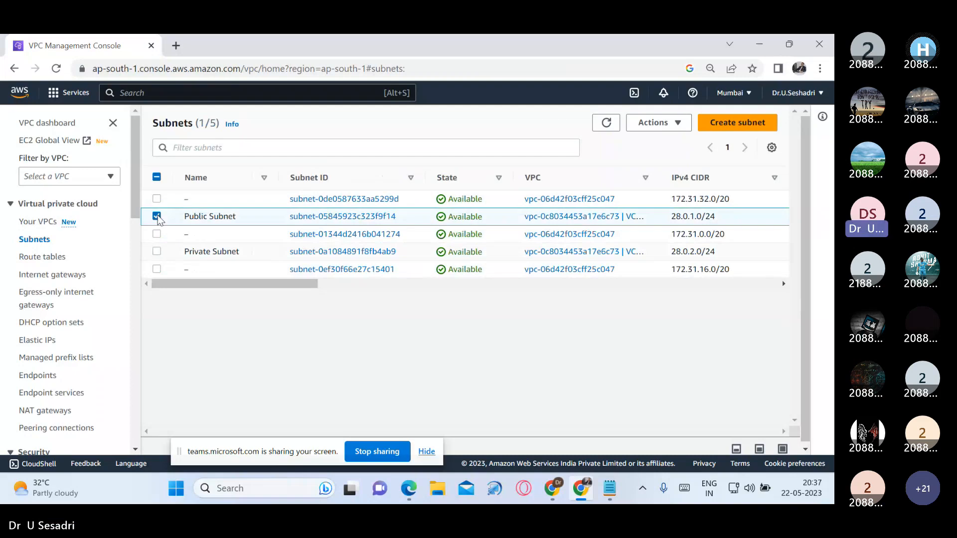
{"action": "left_click", "coordinate": [157, 251]}
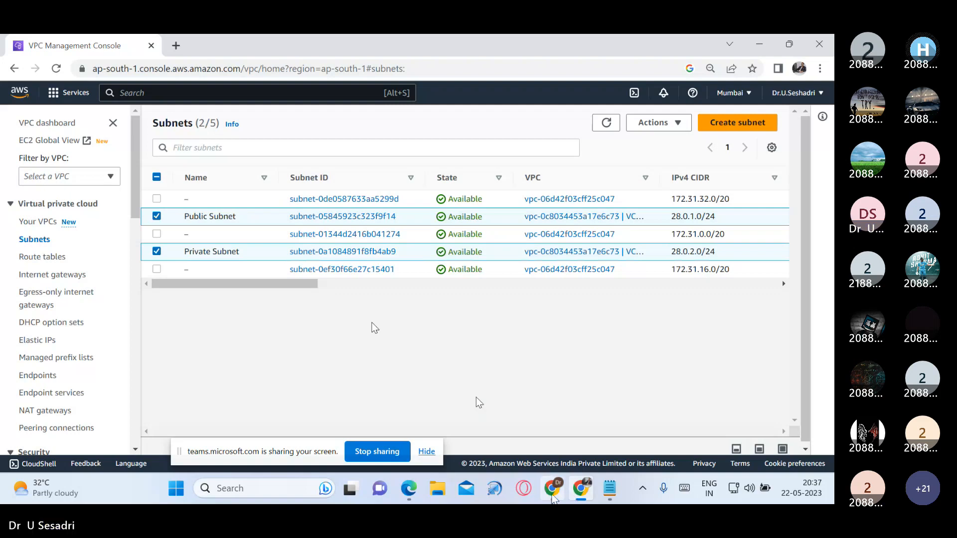
Step: Switch to the CIDR to IPv4 calculator page and highlight the Total Host value for 10.0.0.0/24
{"action": "left_click", "coordinate": [553, 499]}
{"action": "left_click", "coordinate": [342, 179]}
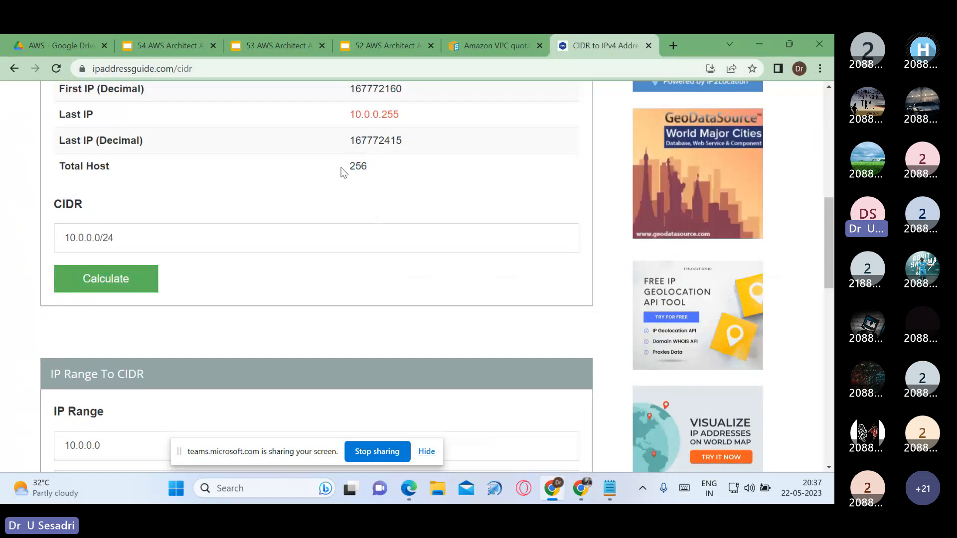
{"action": "left_click_drag", "start_coordinate": [349, 168], "coordinate": [381, 172]}
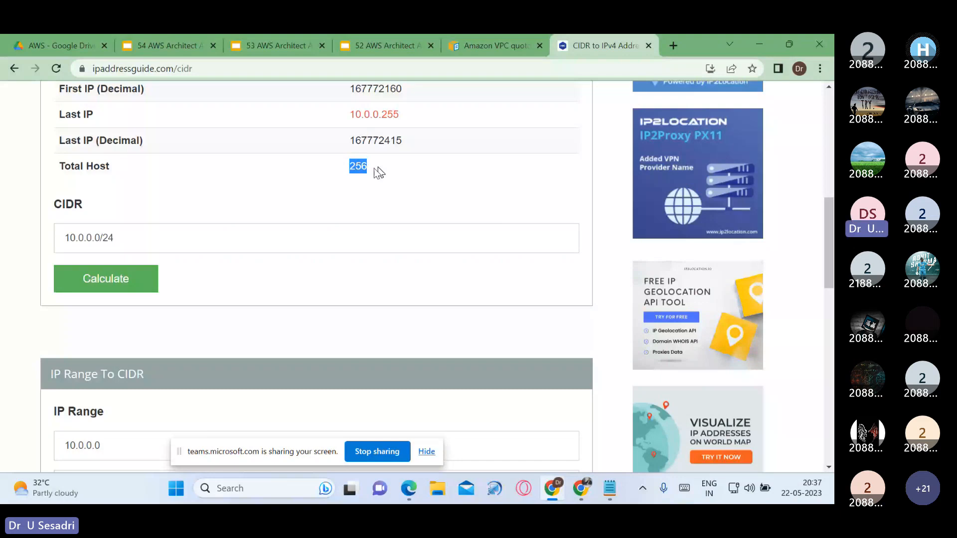
Step: Switch back to the AWS subnets list and highlight the Public Subnet's available IPv4 address count, with the page enlarged
{"action": "key", "text": "alt+Tab"}
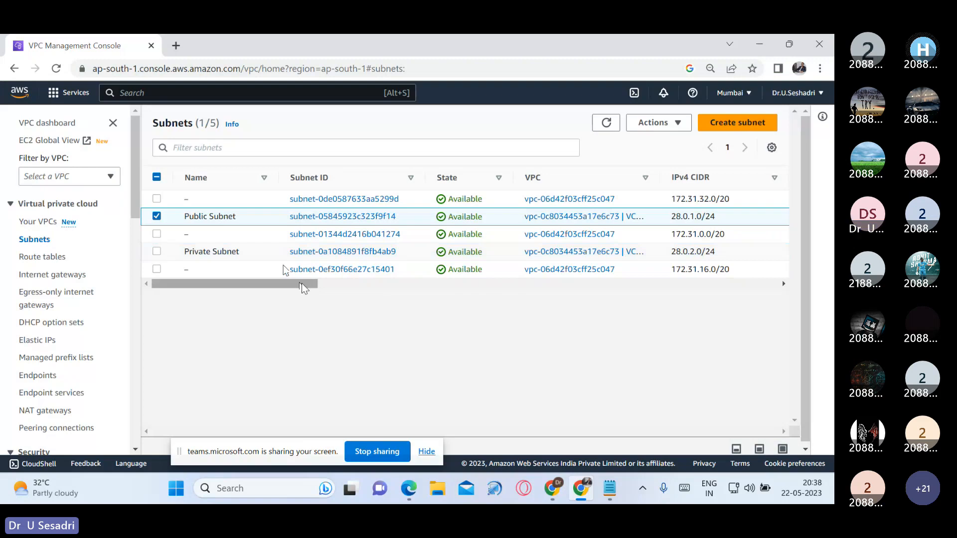
{"action": "left_click_drag", "start_coordinate": [301, 283], "coordinate": [429, 293]}
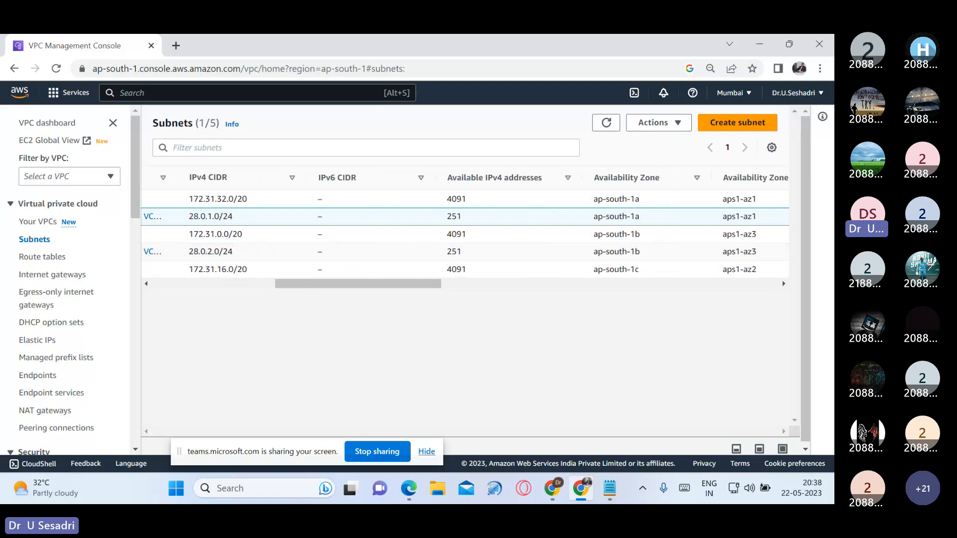
{"action": "left_click_drag", "start_coordinate": [439, 217], "coordinate": [469, 219]}
{"action": "key", "text": "ctrl+plus"}
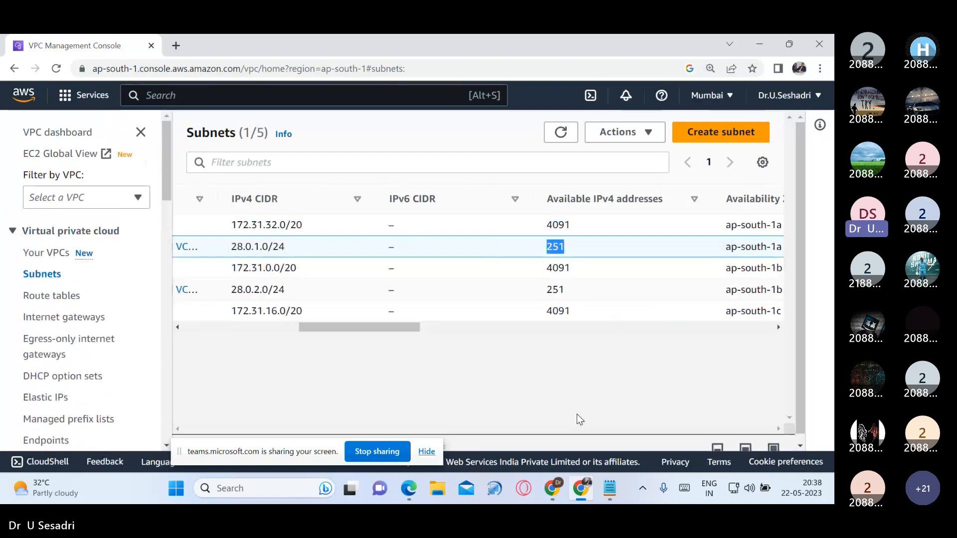
Step: Select only the Private Subnet in the list and highlight its available IPv4 address count
{"action": "left_click_drag", "start_coordinate": [349, 328], "coordinate": [203, 324]}
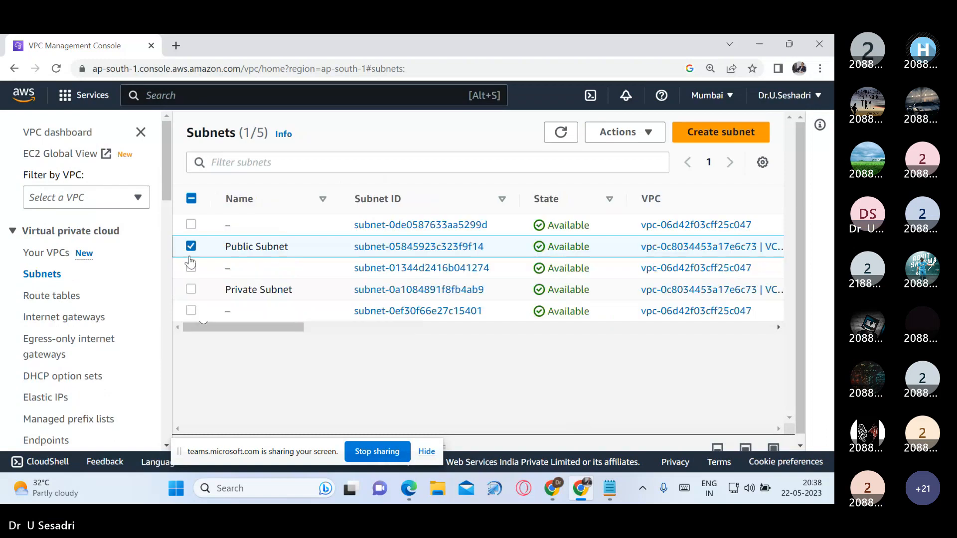
{"action": "left_click", "coordinate": [191, 246]}
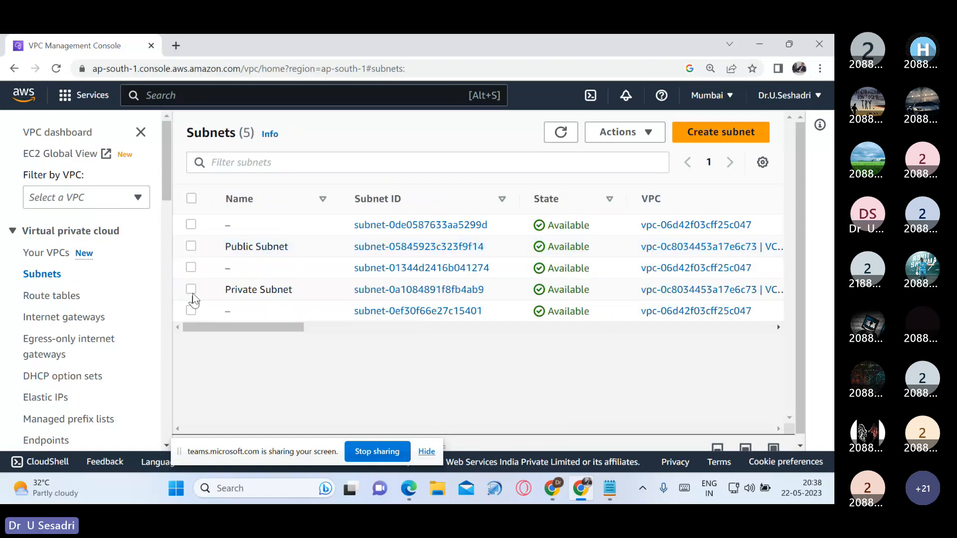
{"action": "left_click", "coordinate": [192, 293]}
{"action": "left_click_drag", "start_coordinate": [288, 327], "coordinate": [432, 336]}
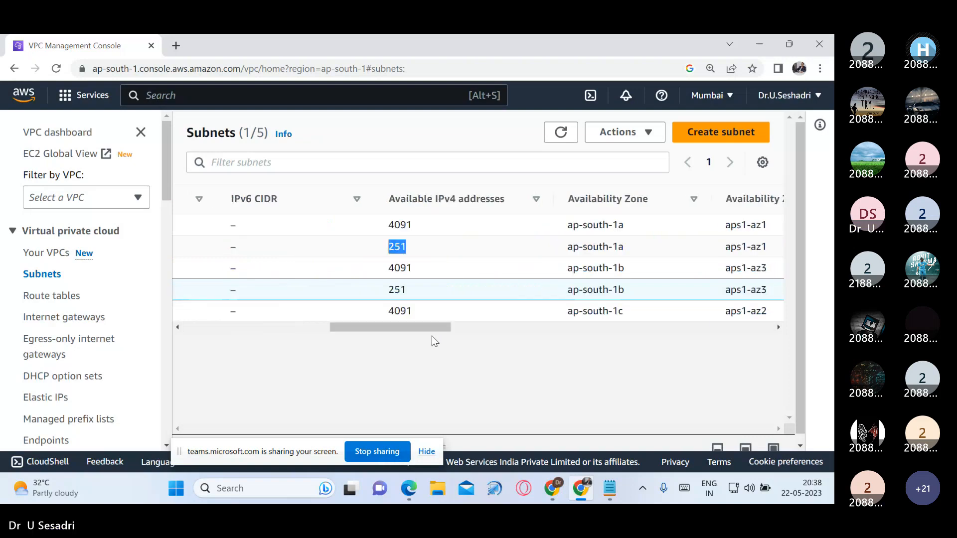
{"action": "left_click", "coordinate": [391, 292]}
{"action": "double_click", "coordinate": [393, 291]}
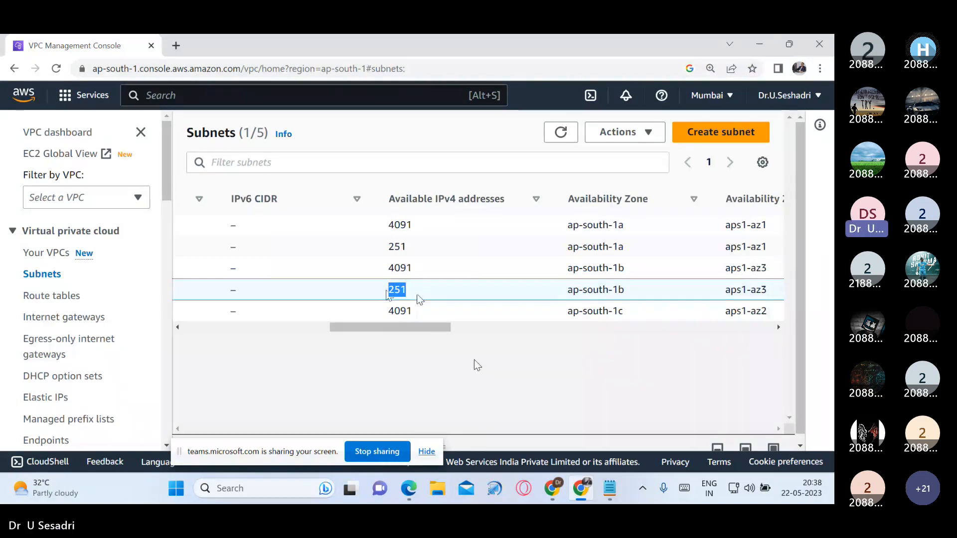
Step: Switch to the 53 AWS Architect Associate - VPC - Subnet presentation and present slide 3 on AWS-reserved IP addresses as a slideshow
{"action": "key", "text": "alt+Tab"}
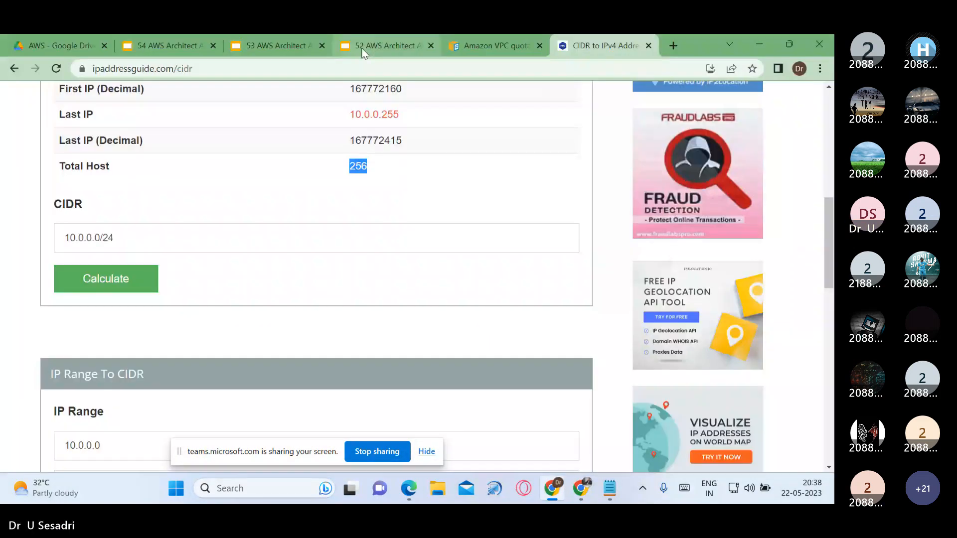
{"action": "left_click", "coordinate": [304, 47]}
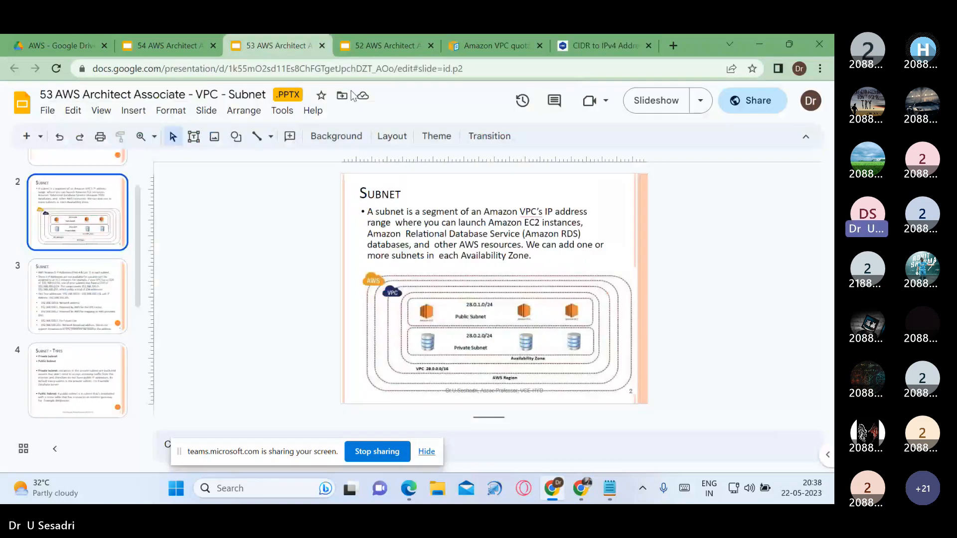
{"action": "key", "text": "Down"}
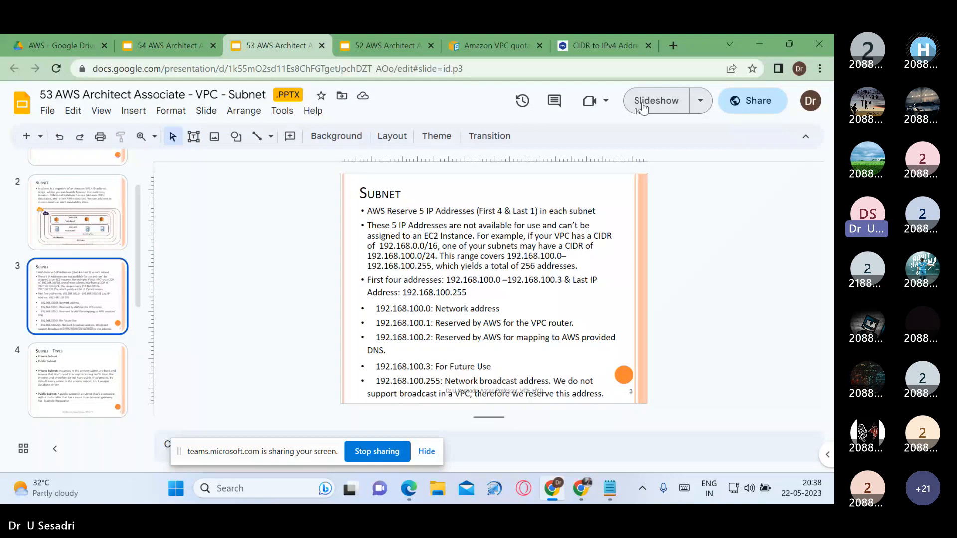
{"action": "left_click", "coordinate": [643, 108]}
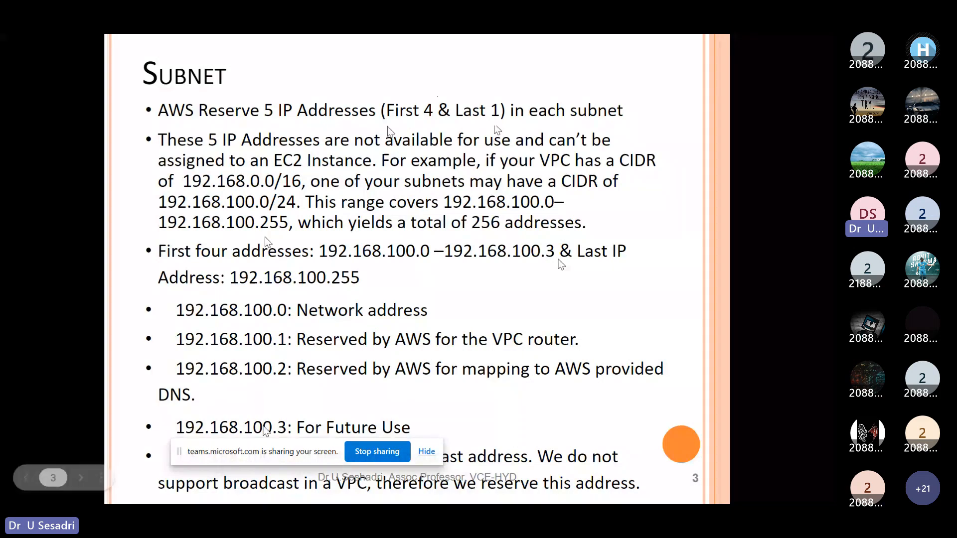
Step: Advance the slideshow to the Subnet - Types slide and end the presentation
{"action": "left_click_drag", "start_coordinate": [312, 449], "coordinate": [303, 479]}
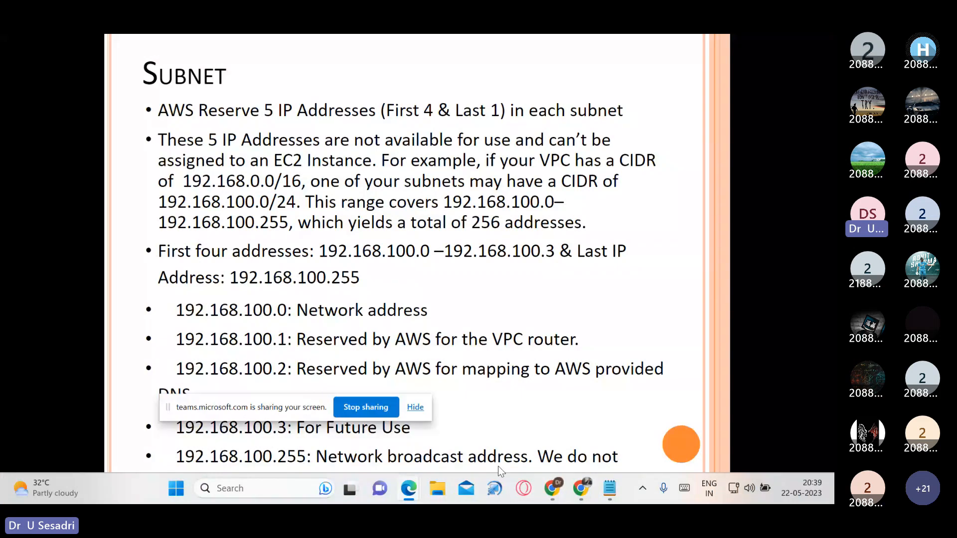
{"action": "left_click_drag", "start_coordinate": [297, 408], "coordinate": [296, 425]}
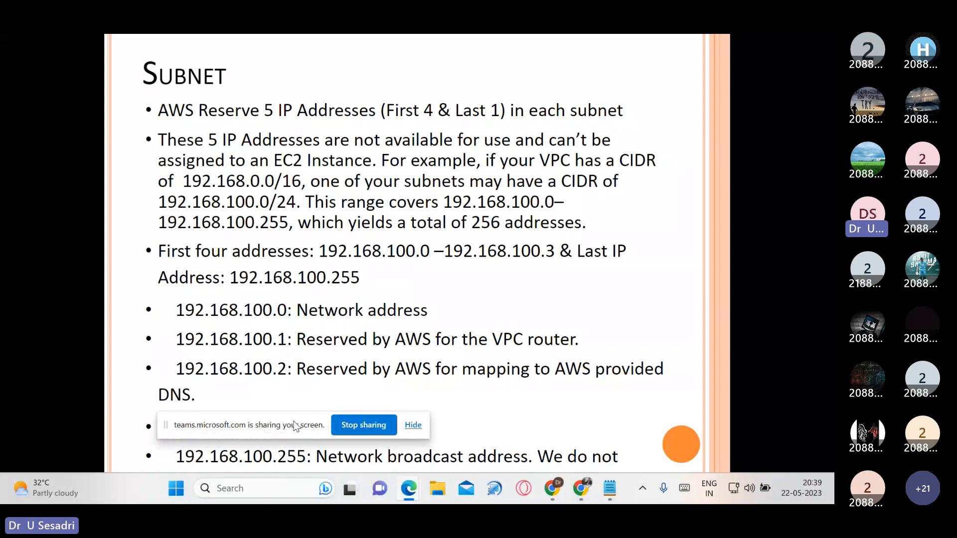
{"action": "left_click", "coordinate": [550, 340]}
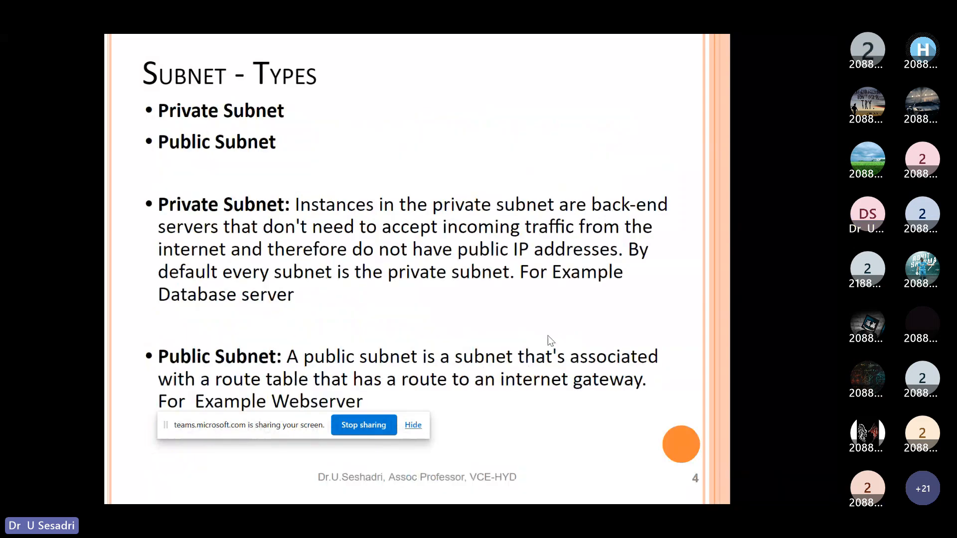
{"action": "key", "text": "Escape"}
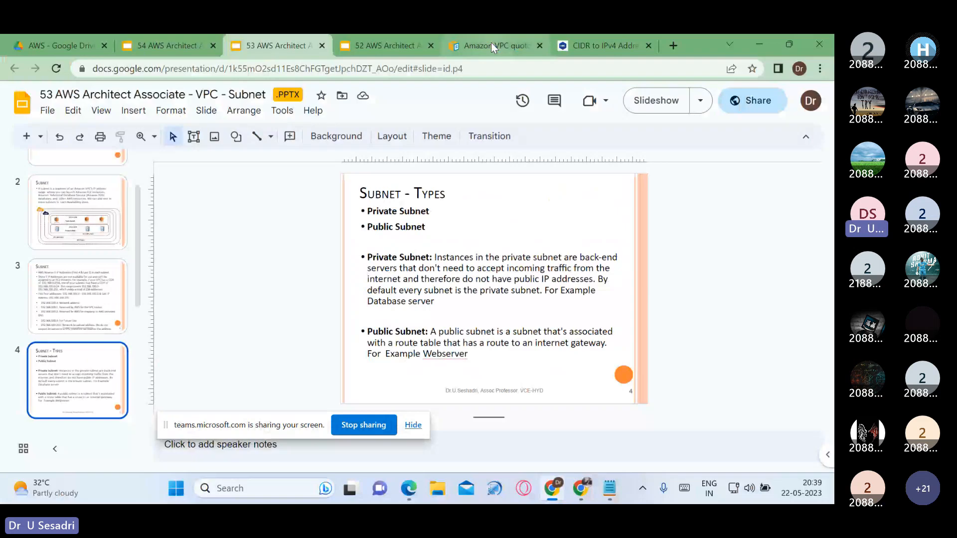
Step: Switch to the AWS-VPC notes in Notepad and copy the outline line "3. Creation Internet Gateways"
{"action": "left_click", "coordinate": [581, 488]}
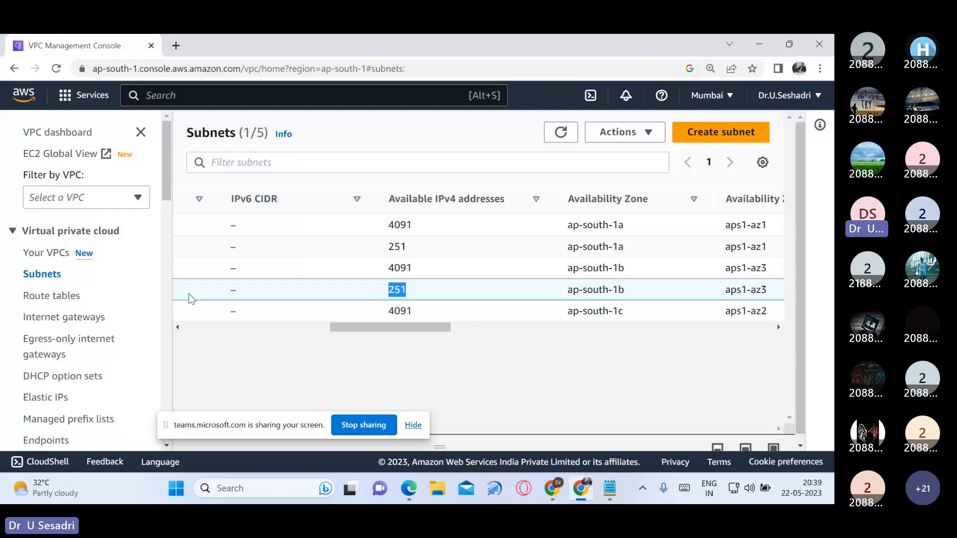
{"action": "left_click", "coordinate": [762, 43]}
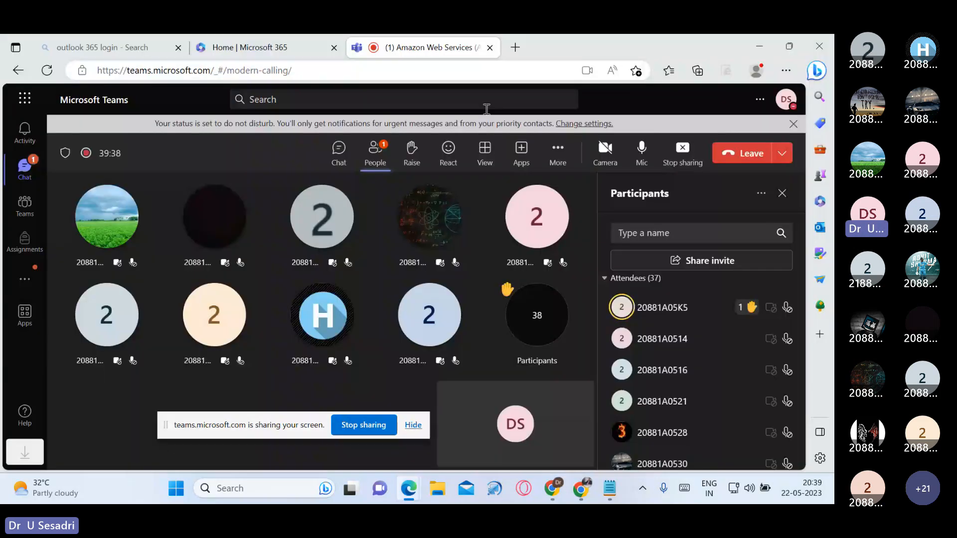
{"action": "left_click", "coordinate": [759, 45]}
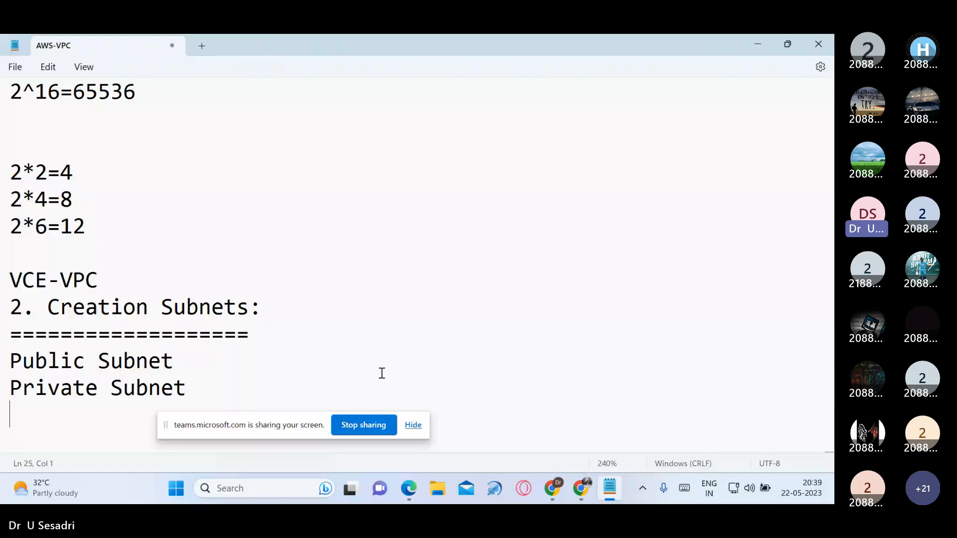
{"action": "scroll", "coordinate": [47, 166], "scroll_direction": "up", "scroll_amount": 4}
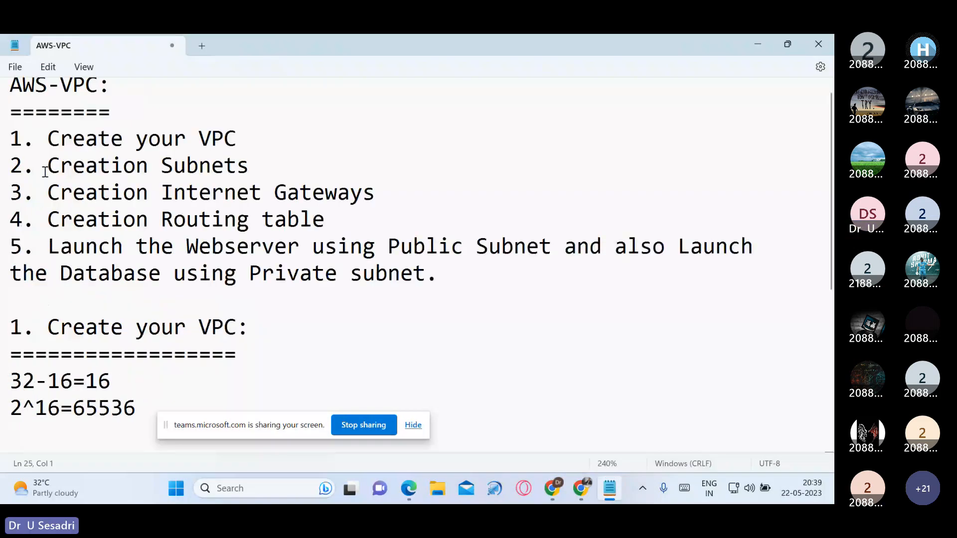
{"action": "left_click_drag", "start_coordinate": [10, 208], "coordinate": [391, 218]}
{"action": "key", "text": "ctrl+c"}
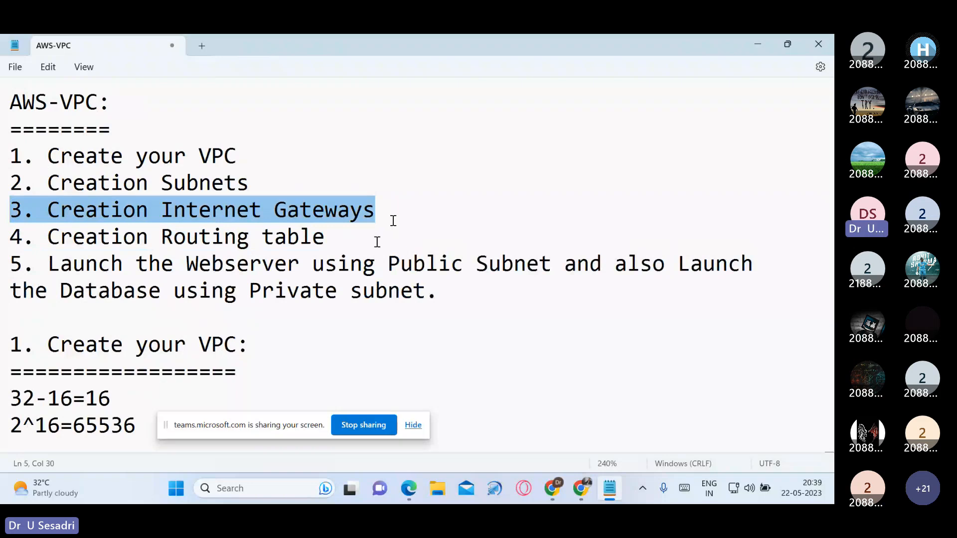
Step: Paste "3. Creation Internet Gateways" below Private Subnet at the end of the notes, adding a colon and an underline of equals signs
{"action": "scroll", "coordinate": [355, 337], "scroll_direction": "down", "scroll_amount": 4}
{"action": "left_click", "coordinate": [76, 423]}
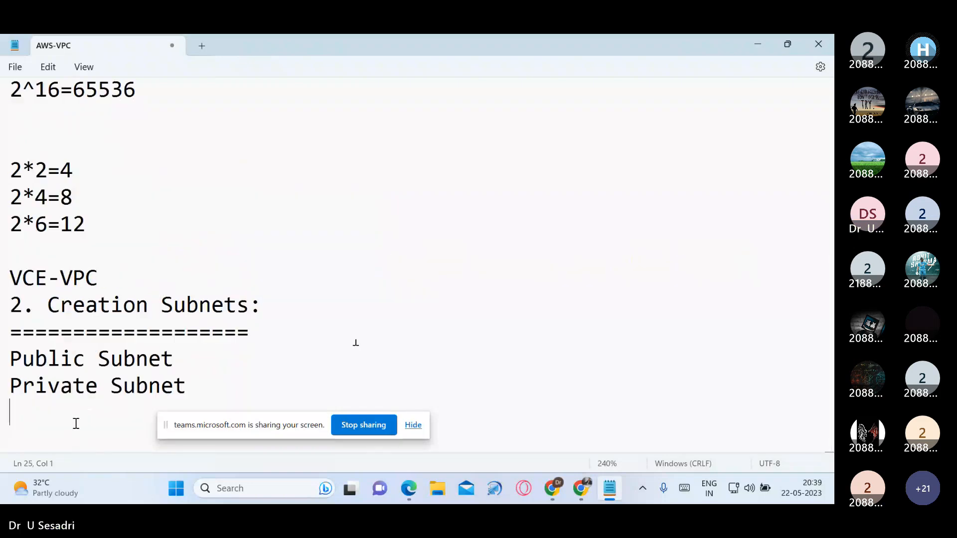
{"action": "key", "text": "ctrl+v"}
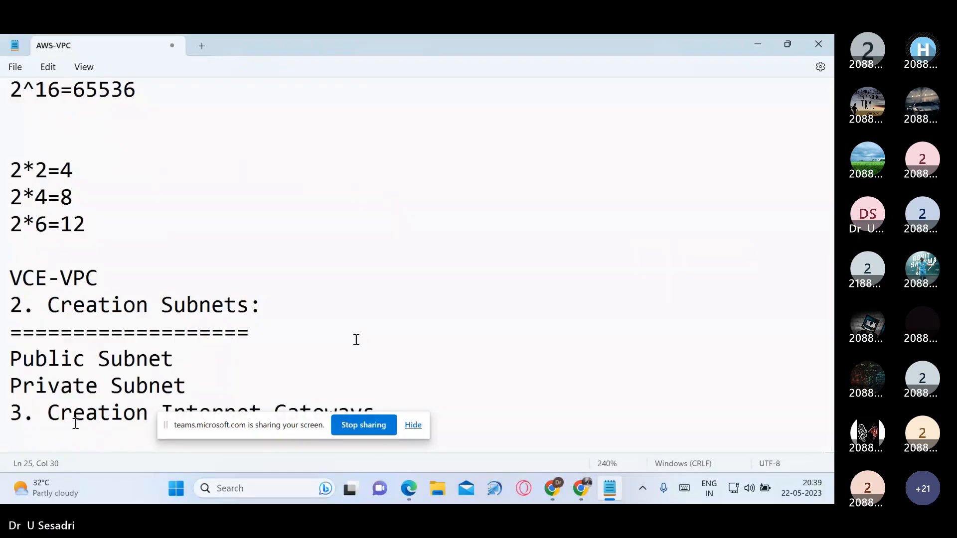
{"action": "type", "text": ":"}
{"action": "key", "text": "Return"}
{"action": "type", "text": "============="}
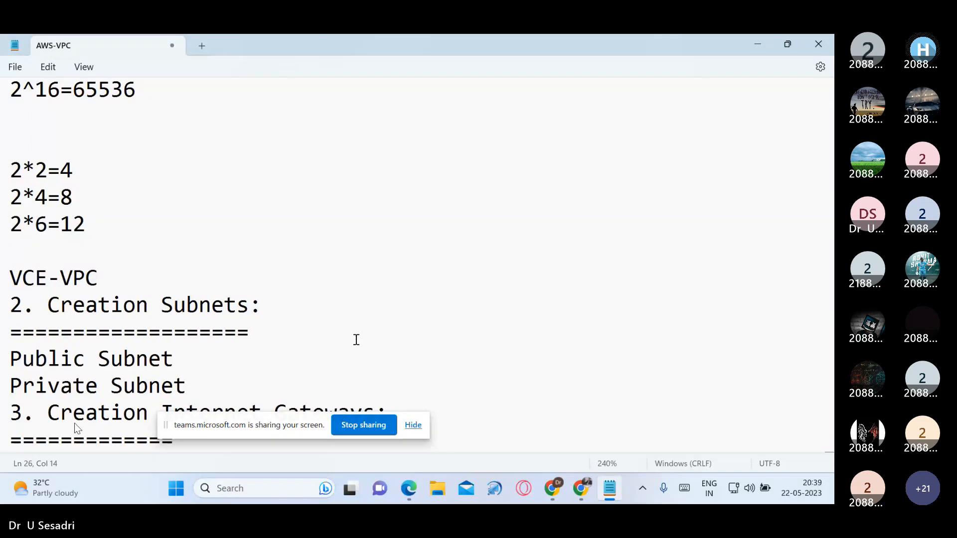
{"action": "type", "text": "===================="}
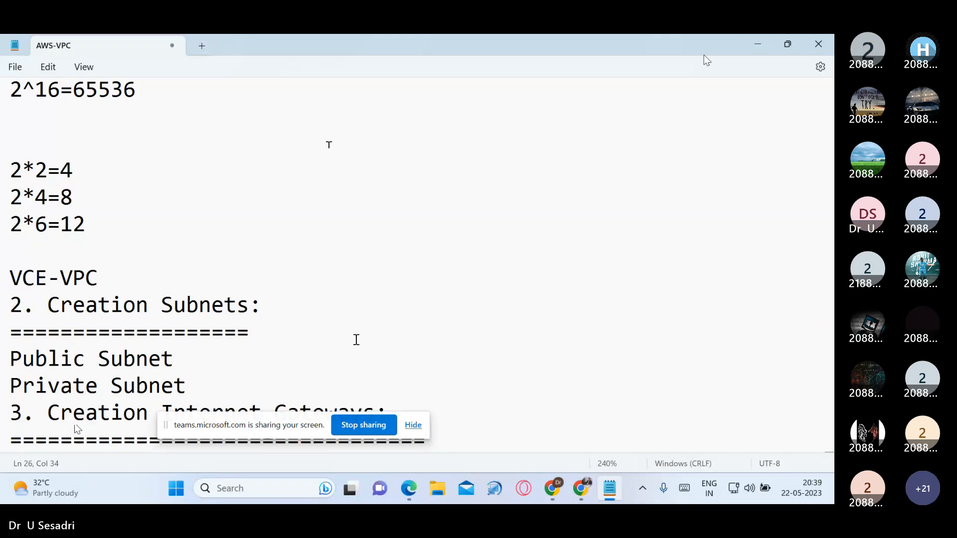
Step: Switch back to the AWS subnets list and select only the Public Subnet
{"action": "left_click", "coordinate": [759, 50]}
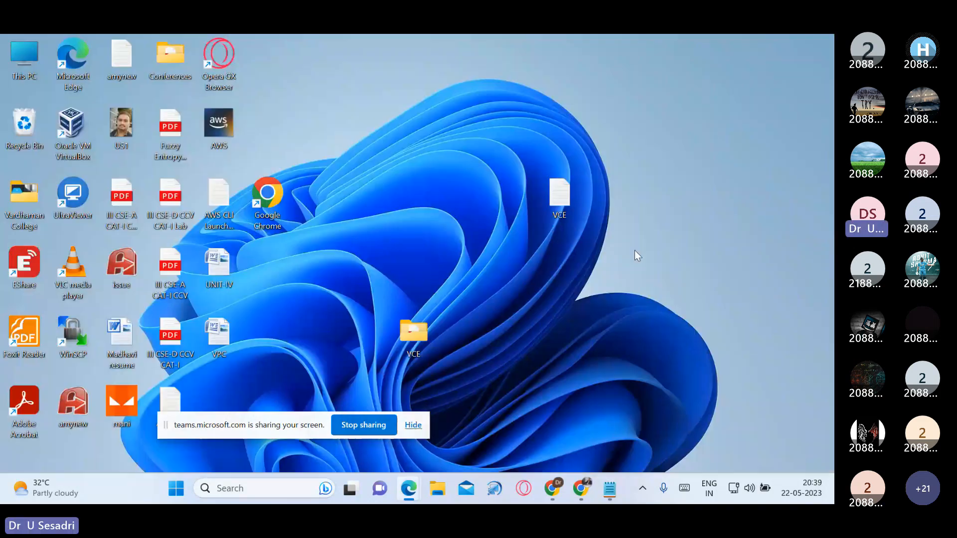
{"action": "left_click", "coordinate": [583, 491]}
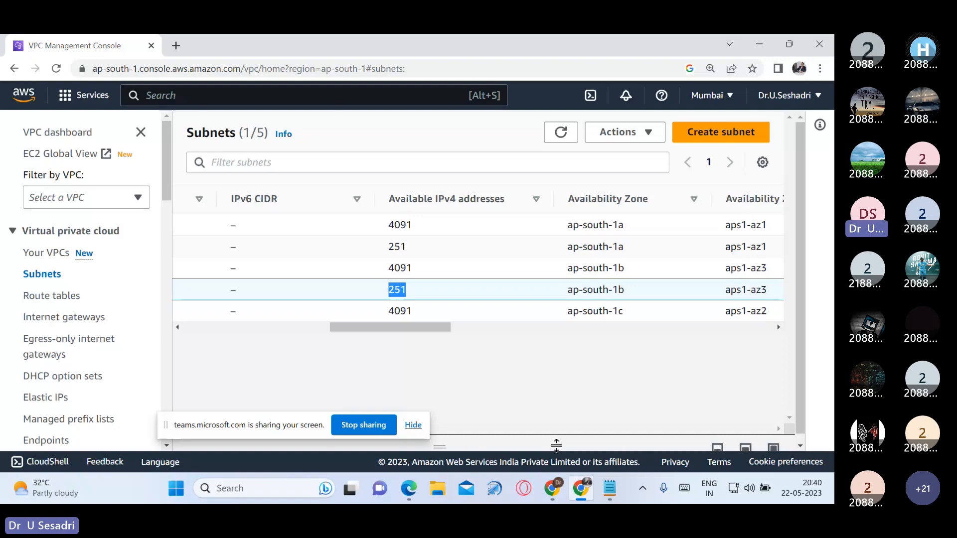
{"action": "left_click_drag", "start_coordinate": [412, 330], "coordinate": [267, 376]}
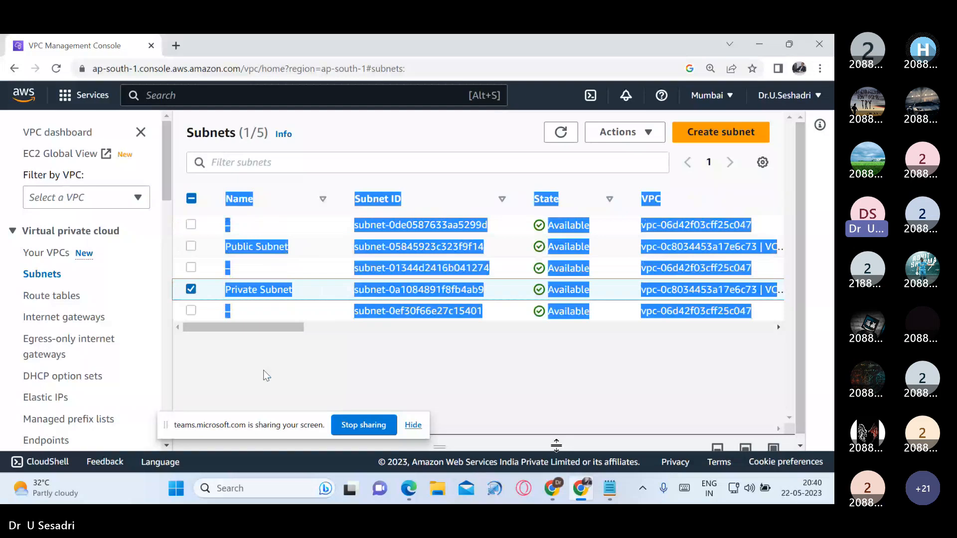
{"action": "left_click", "coordinate": [306, 248]}
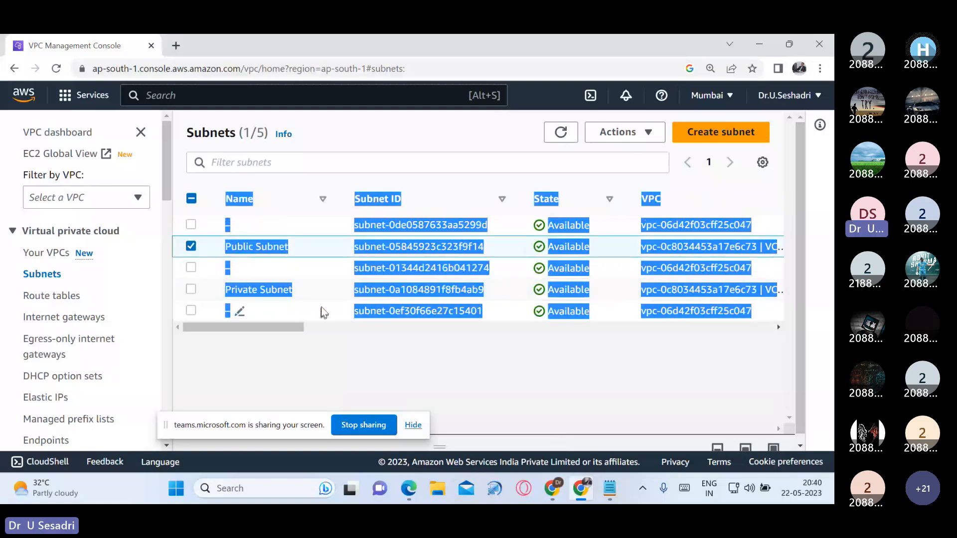
{"action": "left_click", "coordinate": [321, 309]}
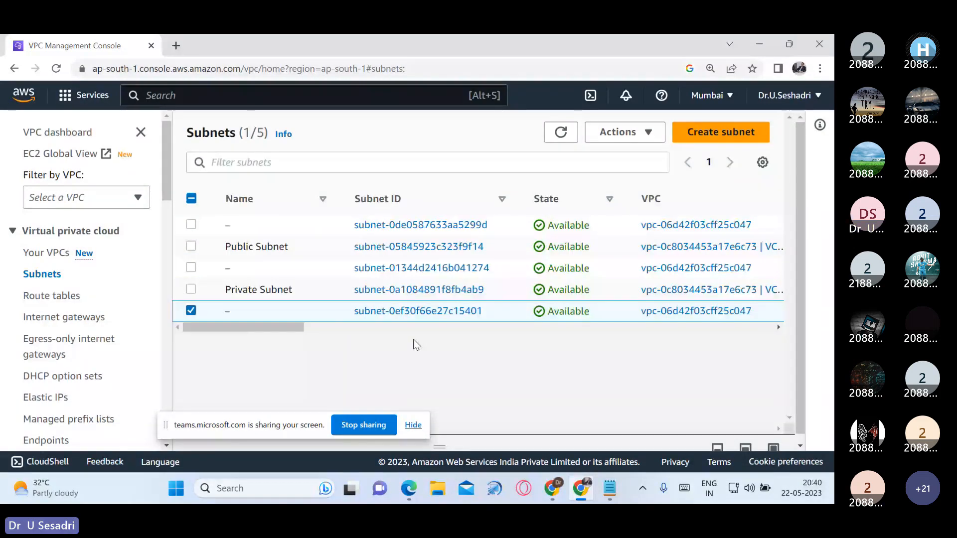
{"action": "left_click", "coordinate": [64, 274]}
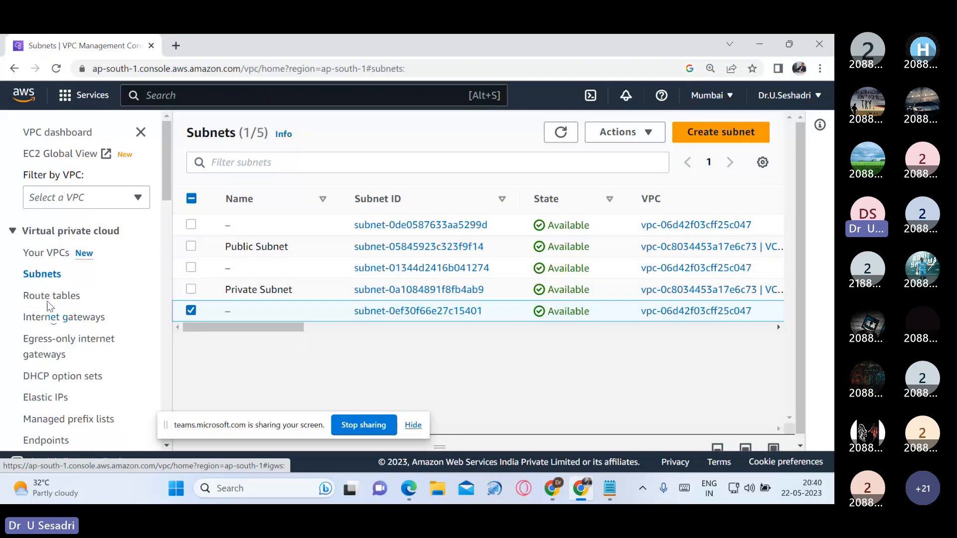
{"action": "left_click", "coordinate": [191, 246]}
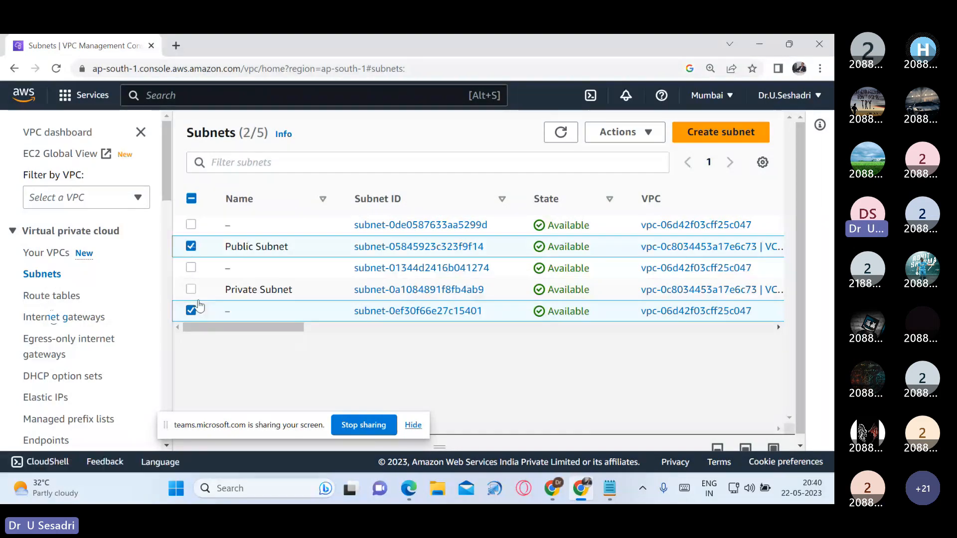
{"action": "left_click", "coordinate": [191, 310]}
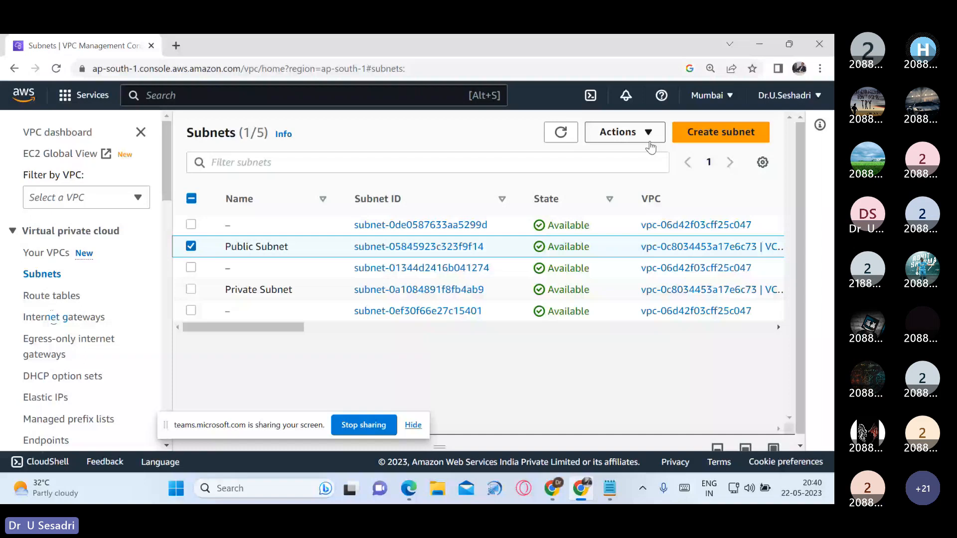
Step: Edit the Public Subnet's settings to enable auto-assign public IPv4 address, and save the change
{"action": "left_click", "coordinate": [649, 139]}
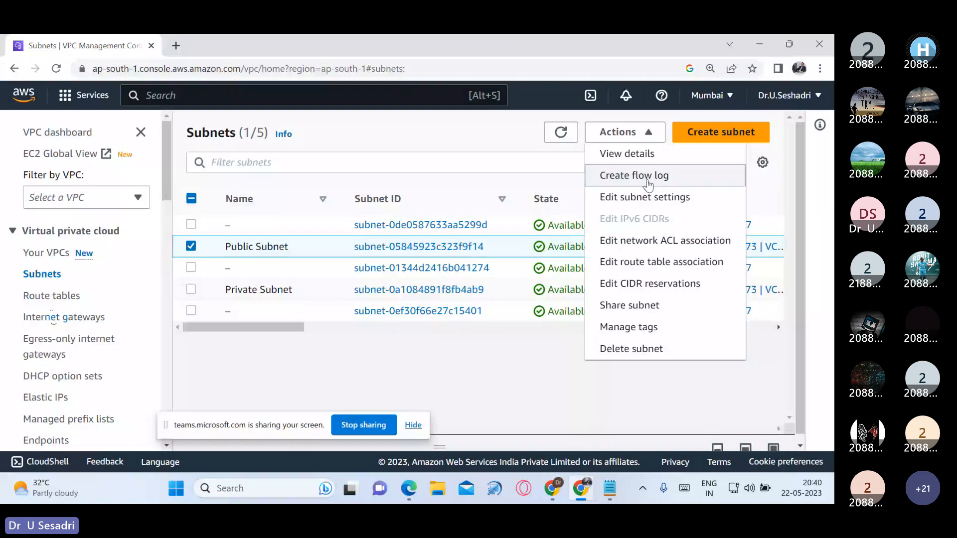
{"action": "left_click", "coordinate": [648, 198]}
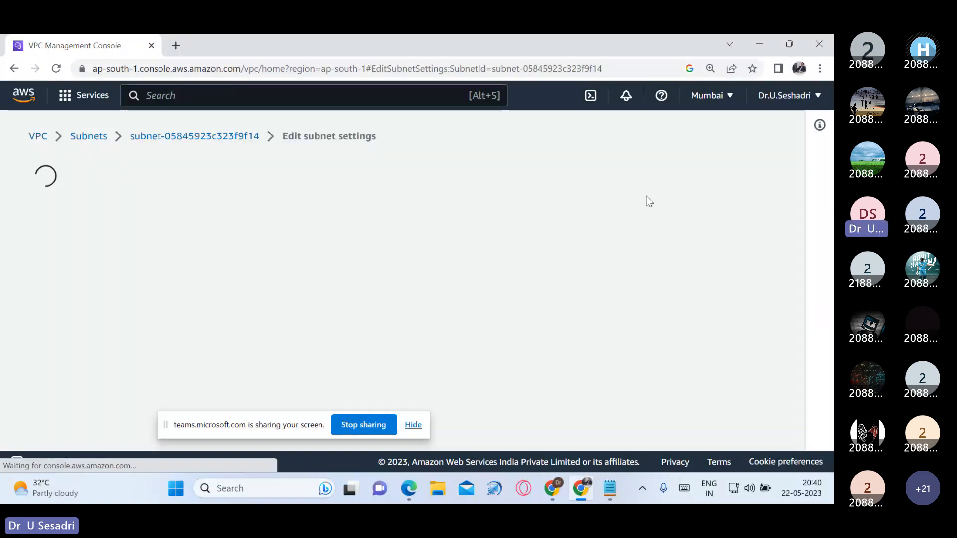
{"action": "scroll", "coordinate": [450, 310], "scroll_direction": "down", "scroll_amount": 1}
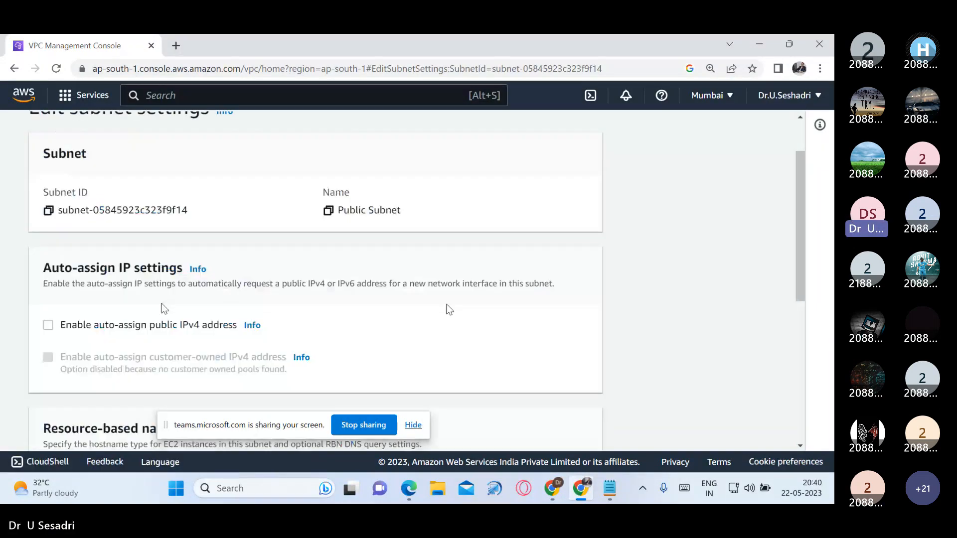
{"action": "left_click_drag", "start_coordinate": [43, 268], "coordinate": [186, 268]}
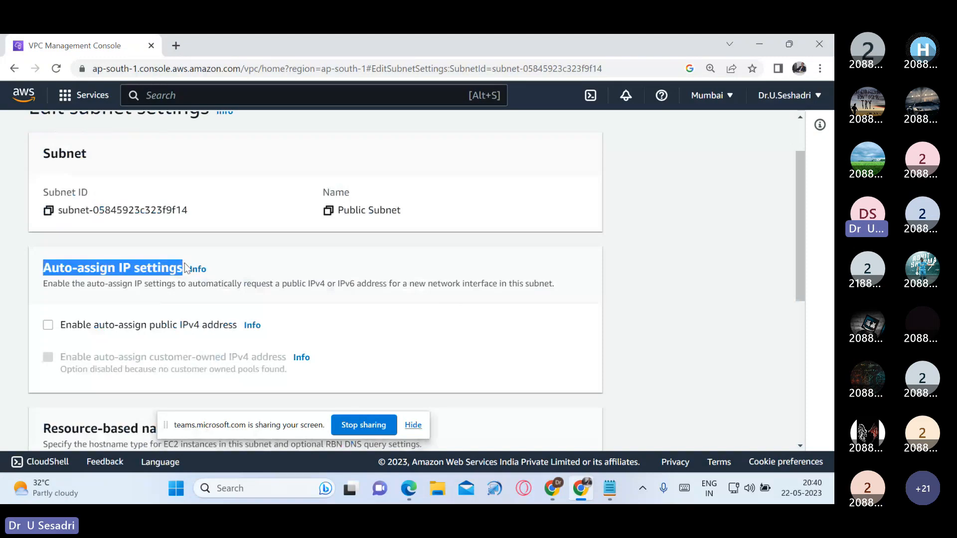
{"action": "left_click", "coordinate": [48, 325]}
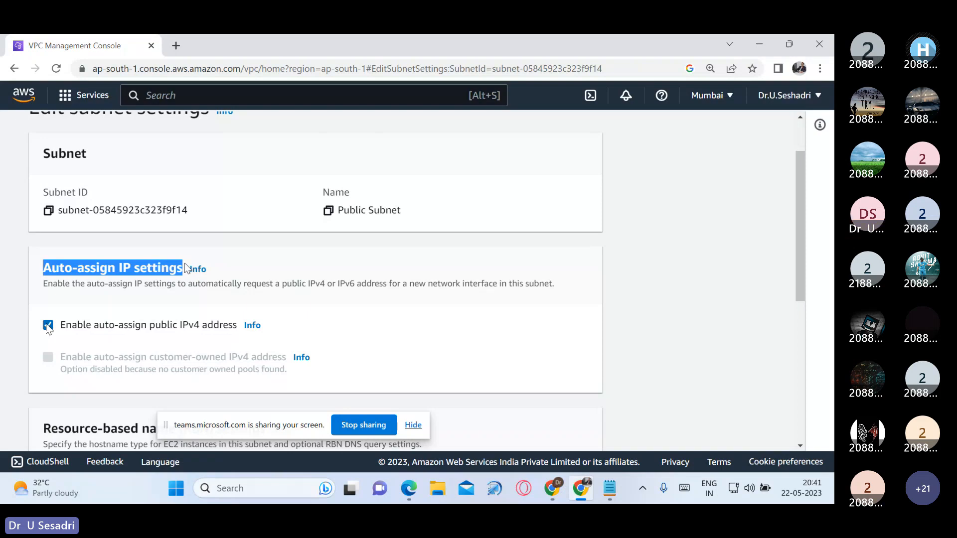
{"action": "scroll", "coordinate": [201, 332], "scroll_direction": "down", "scroll_amount": 5}
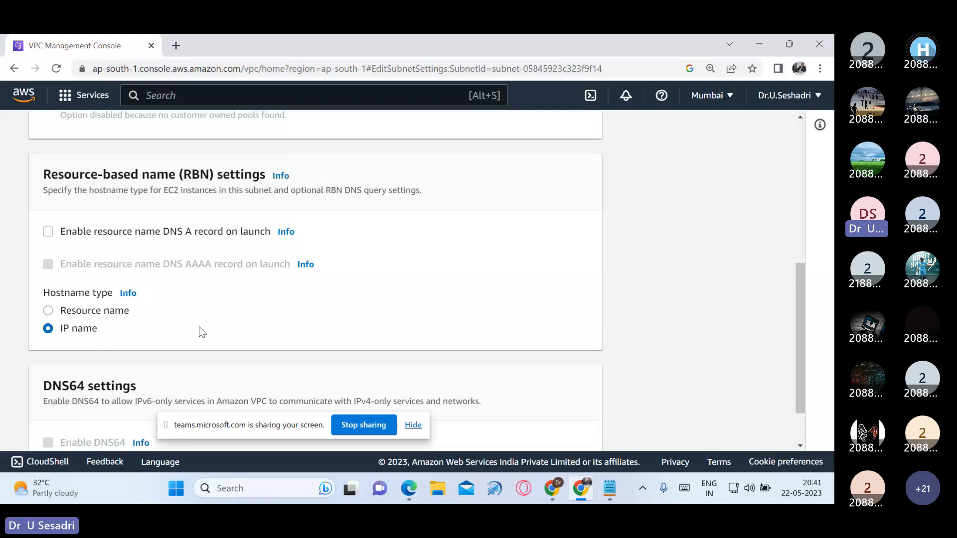
{"action": "scroll", "coordinate": [199, 332], "scroll_direction": "down", "scroll_amount": 1}
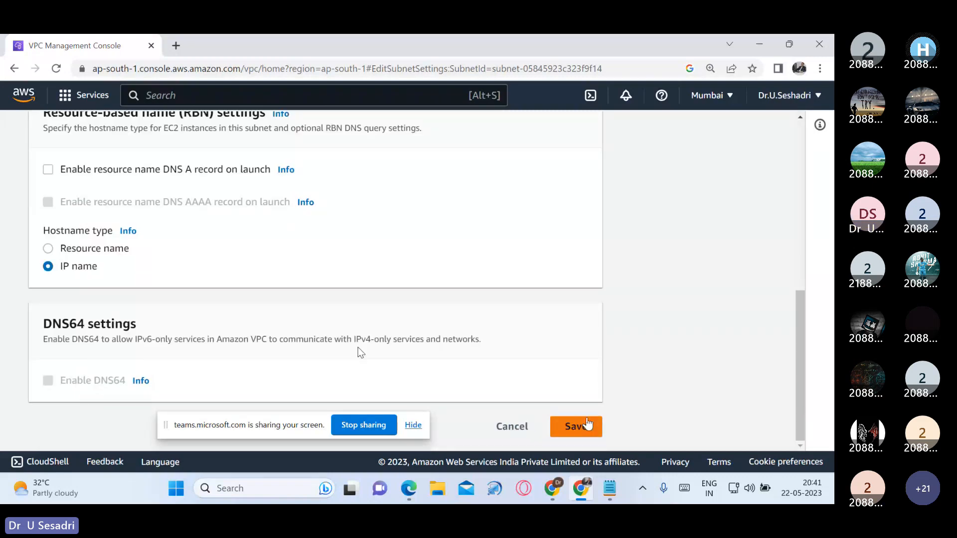
{"action": "left_click", "coordinate": [588, 425]}
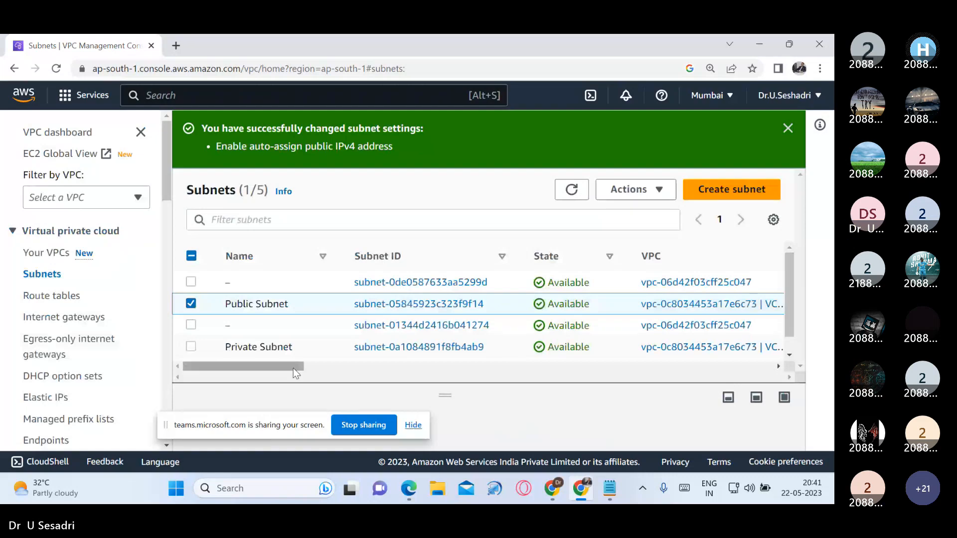
Step: Examine the subnets' Auto-assign public IPv4 address values, sorting the list by that column, and compare them with the subnets' IPv4 CIDRs
{"action": "left_click_drag", "start_coordinate": [293, 367], "coordinate": [643, 401]}
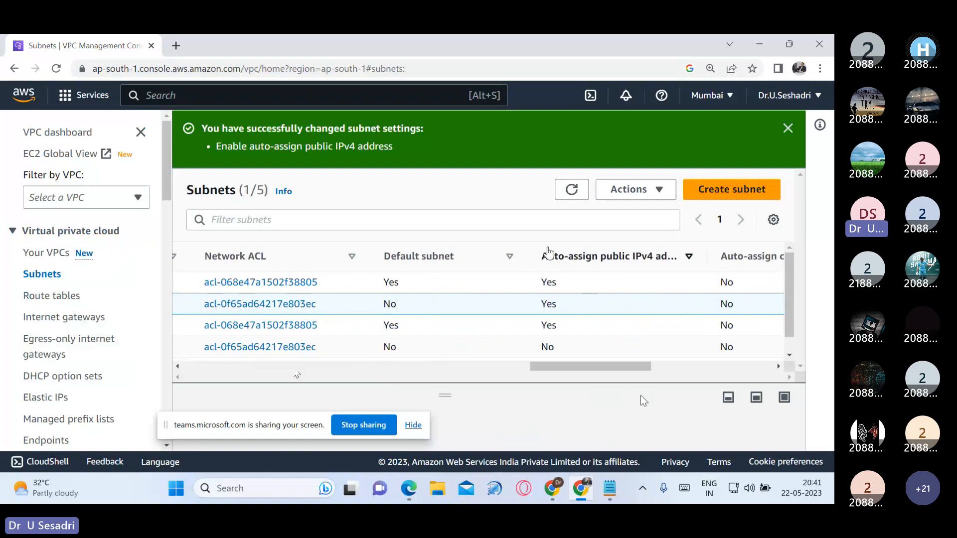
{"action": "left_click_drag", "start_coordinate": [547, 255], "coordinate": [661, 256]}
{"action": "left_click_drag", "start_coordinate": [661, 257], "coordinate": [667, 257]}
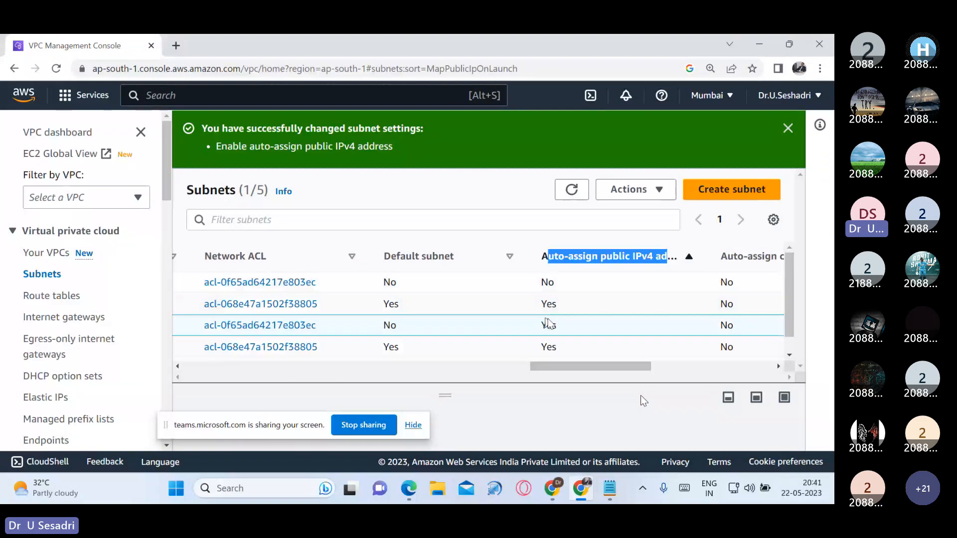
{"action": "double_click", "coordinate": [548, 304]}
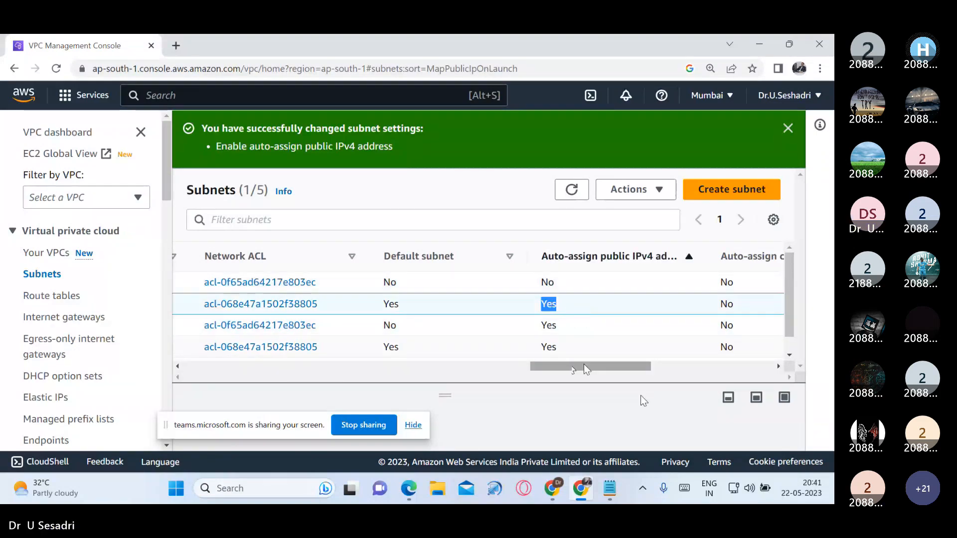
{"action": "scroll", "coordinate": [584, 366], "scroll_direction": "right", "scroll_amount": 3}
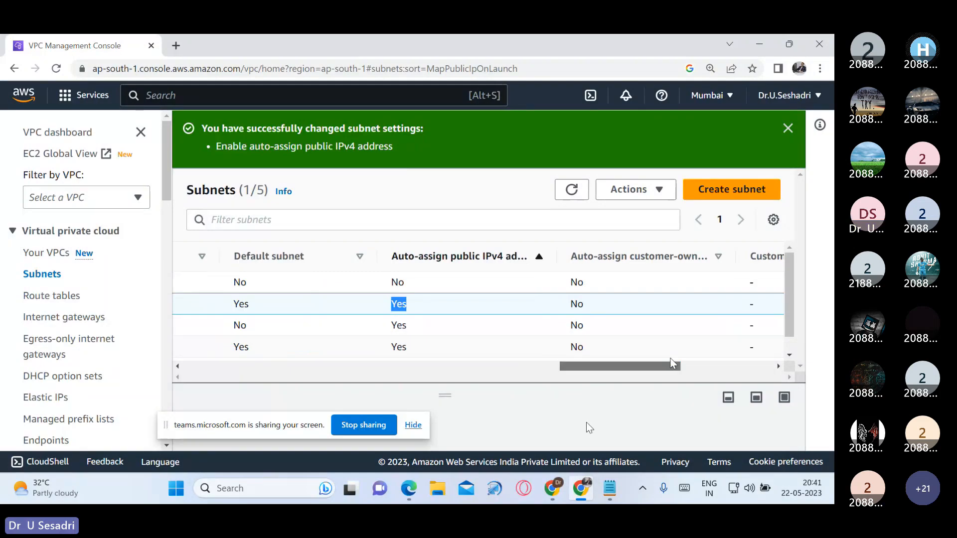
{"action": "scroll", "coordinate": [518, 310], "scroll_direction": "left", "scroll_amount": 1}
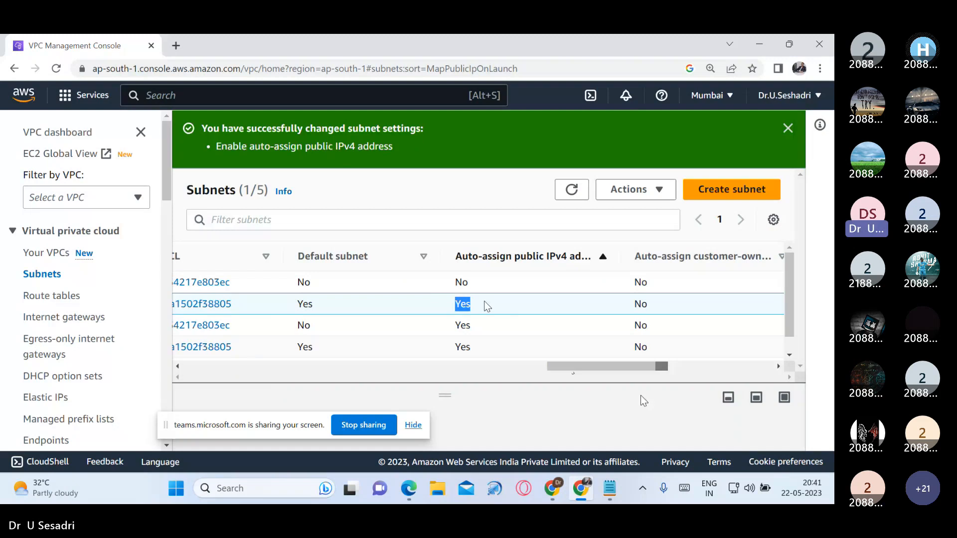
{"action": "left_click_drag", "start_coordinate": [588, 366], "coordinate": [277, 357]}
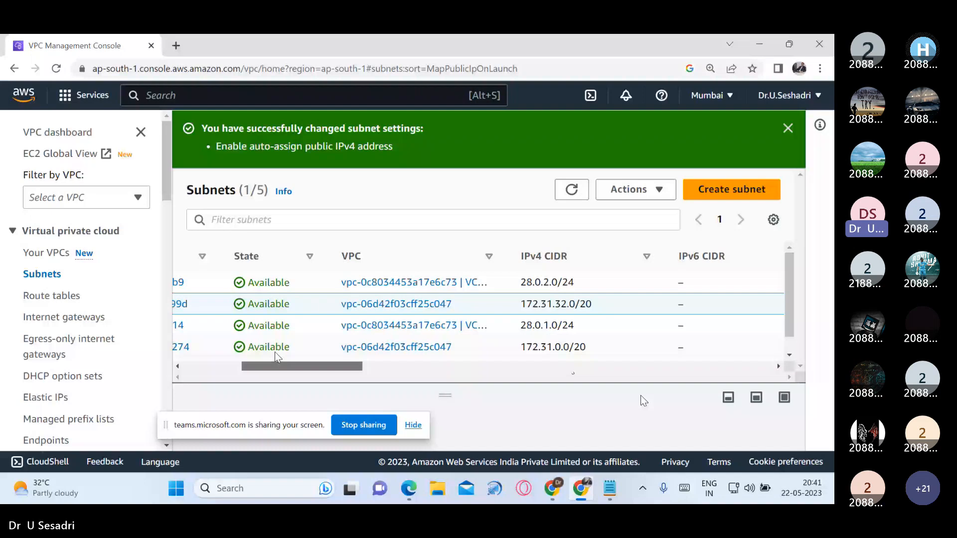
Step: Select only the Public Subnet in the subnets list and check its Auto-assign public IPv4 address value
{"action": "left_click_drag", "start_coordinate": [276, 353], "coordinate": [216, 355]}
{"action": "left_click", "coordinate": [192, 304]}
{"action": "left_click", "coordinate": [191, 325]}
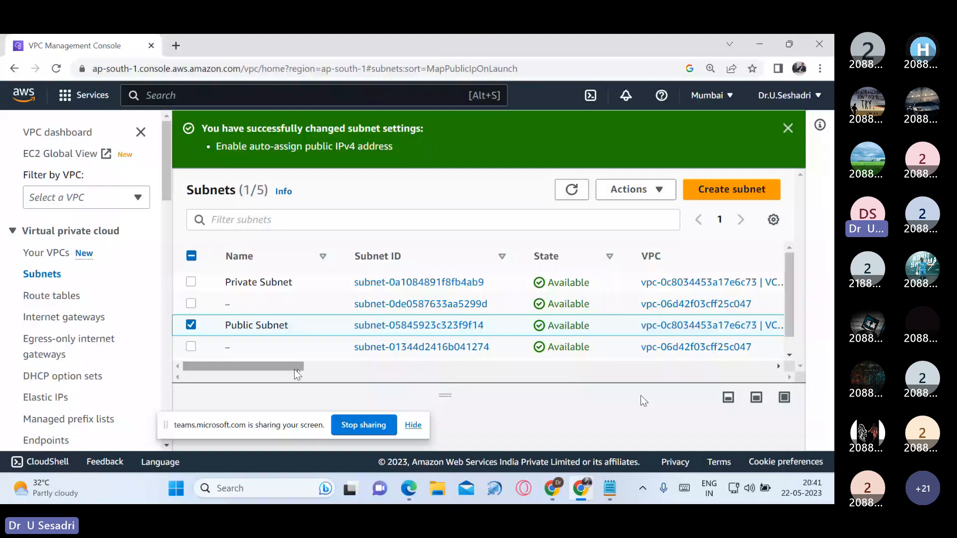
{"action": "left_click_drag", "start_coordinate": [295, 369], "coordinate": [630, 377]}
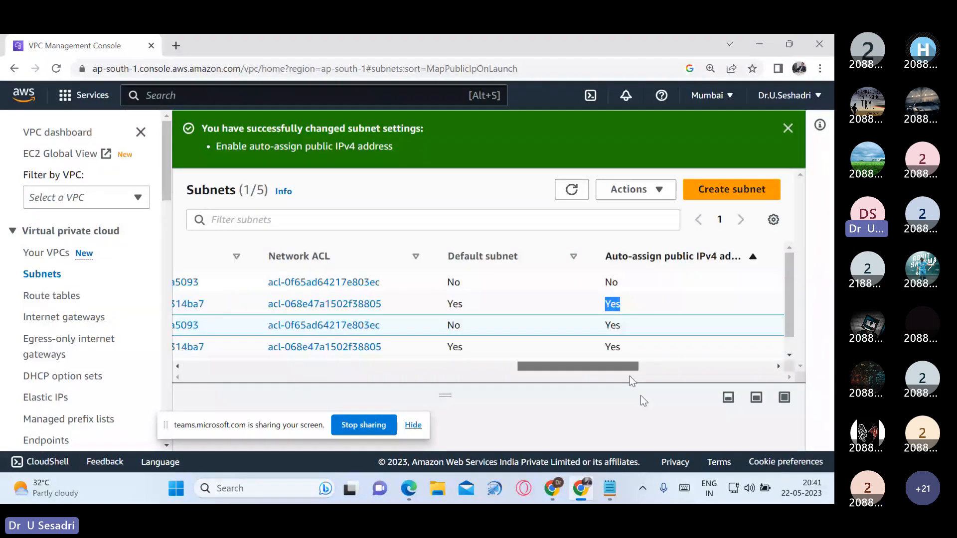
{"action": "double_click", "coordinate": [609, 326]}
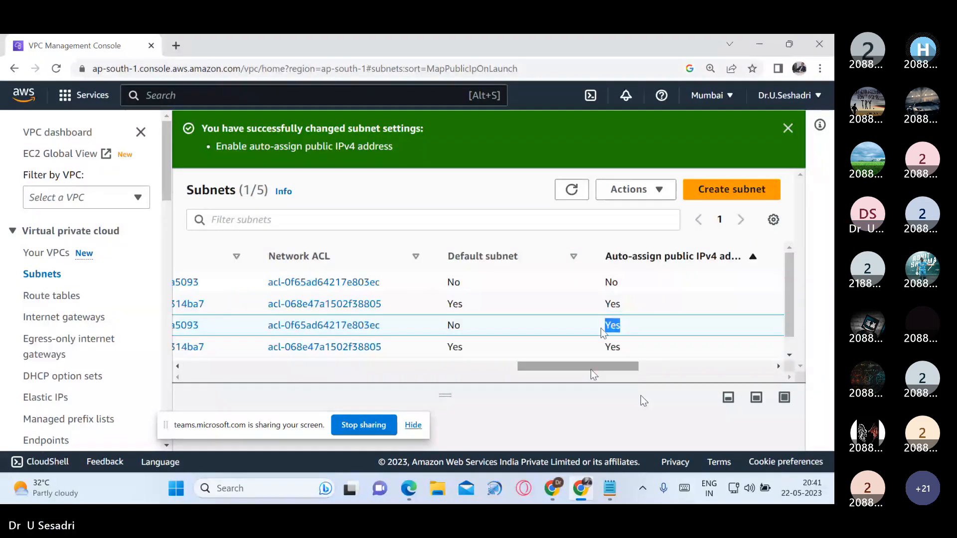
Step: Select only the Private Subnet, check its Auto-assign public IPv4 address value, and dismiss the success notification
{"action": "left_click_drag", "start_coordinate": [592, 369], "coordinate": [257, 369]}
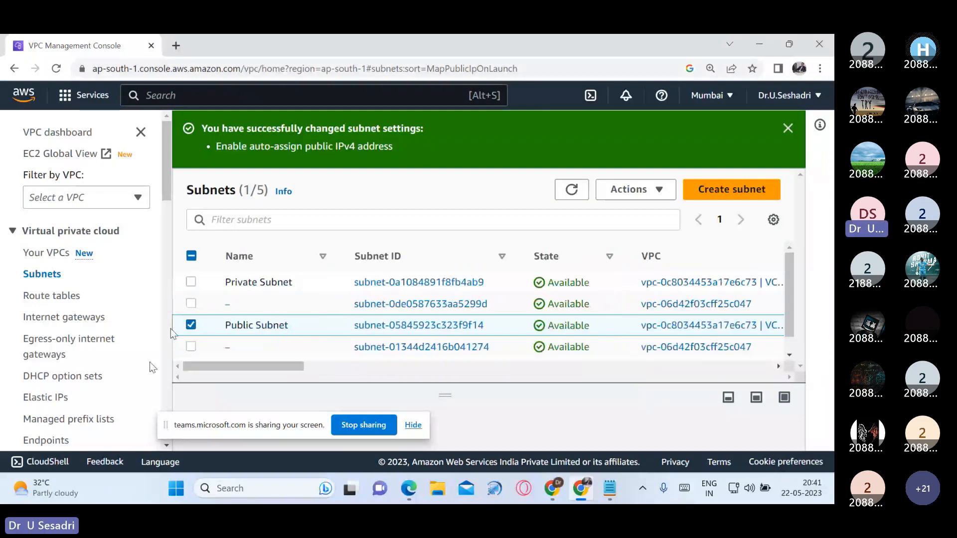
{"action": "left_click", "coordinate": [192, 325]}
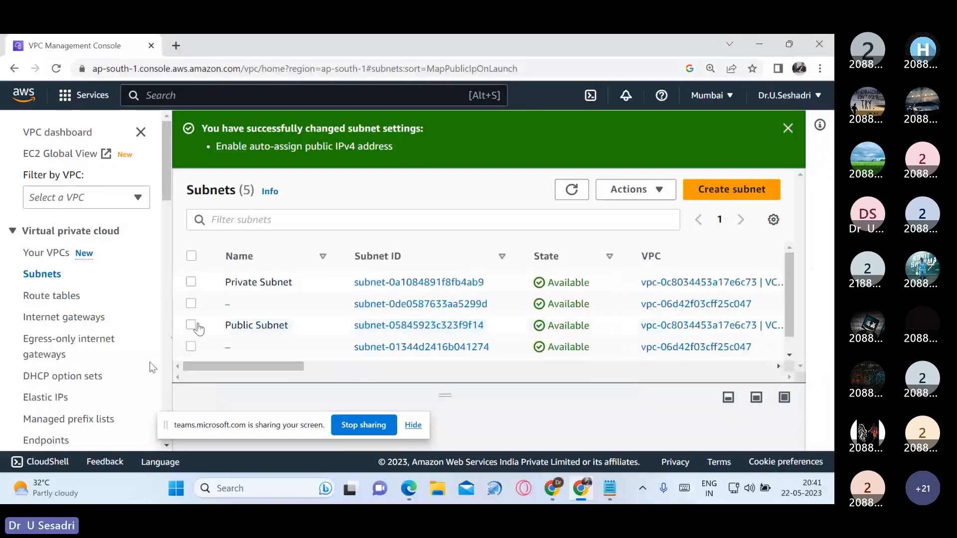
{"action": "left_click", "coordinate": [191, 283]}
{"action": "left_click_drag", "start_coordinate": [296, 366], "coordinate": [641, 375]}
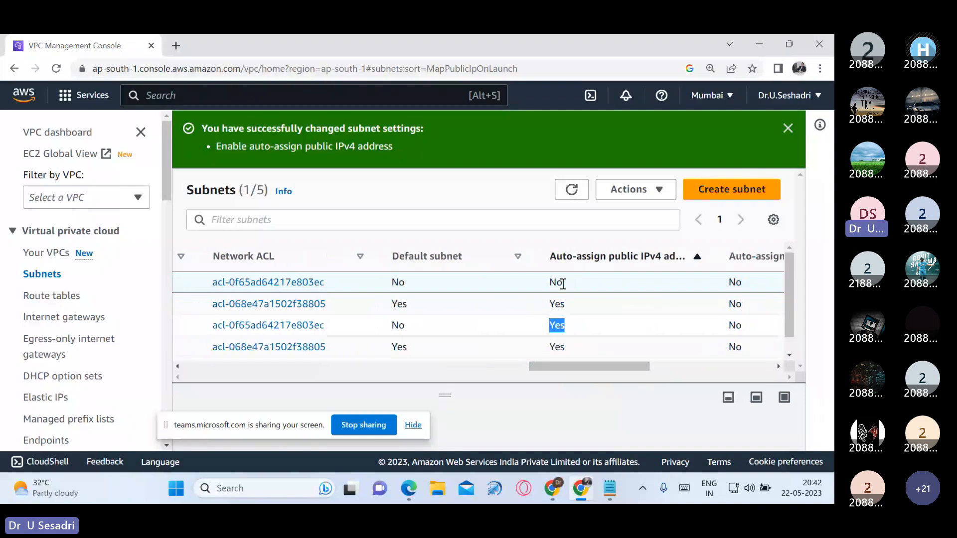
{"action": "left_click_drag", "start_coordinate": [555, 282], "coordinate": [576, 294]}
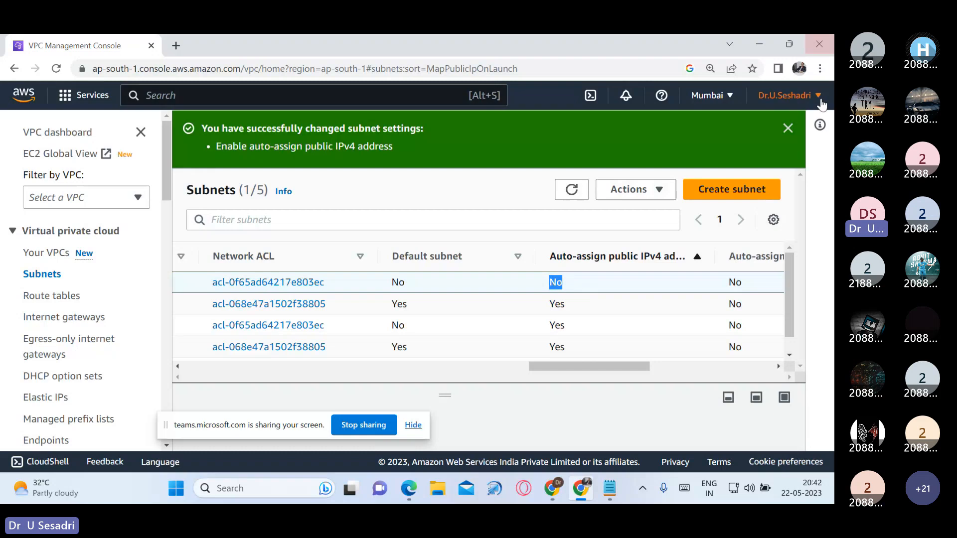
{"action": "left_click", "coordinate": [786, 130]}
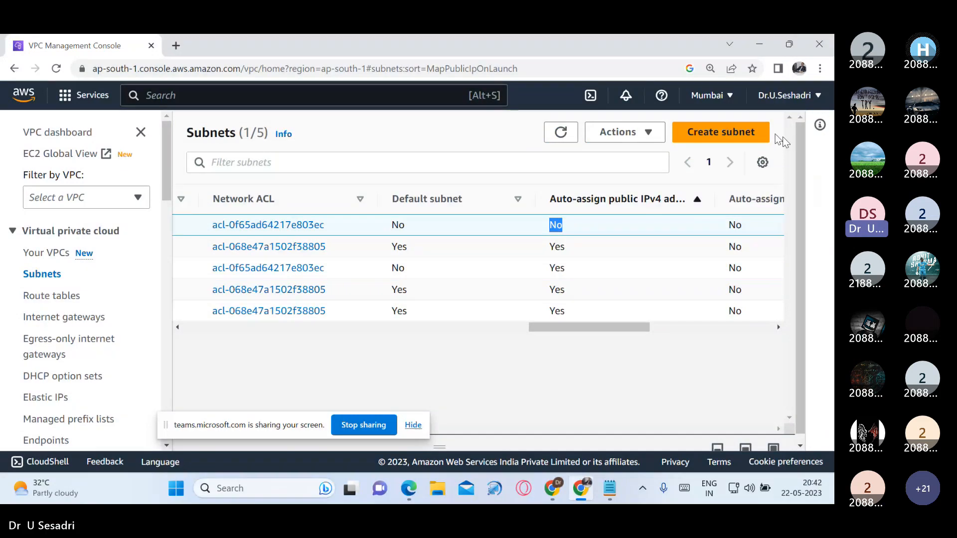
Step: Switch to the "54 AWS Architect Associate" presentation in Google Slides and present its Internet Gateway diagram slide full screen, moving the screen-sharing bar off the diagram
{"action": "left_click", "coordinate": [555, 495]}
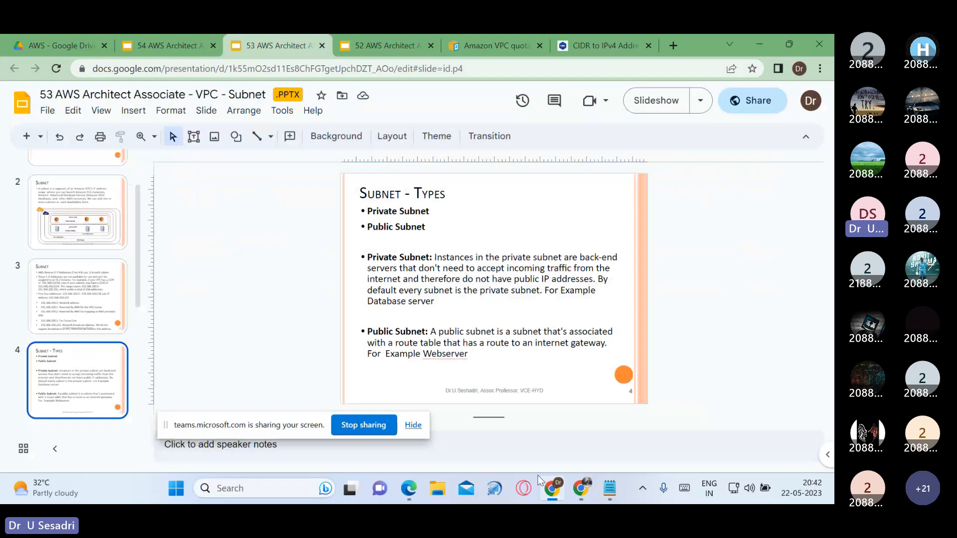
{"action": "left_click", "coordinate": [195, 46]}
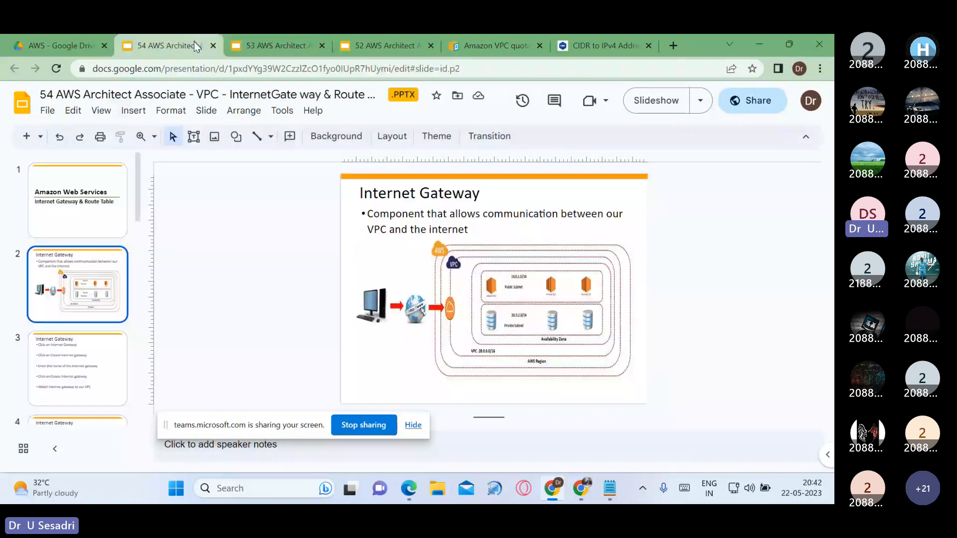
{"action": "key", "text": "ctrl+F5"}
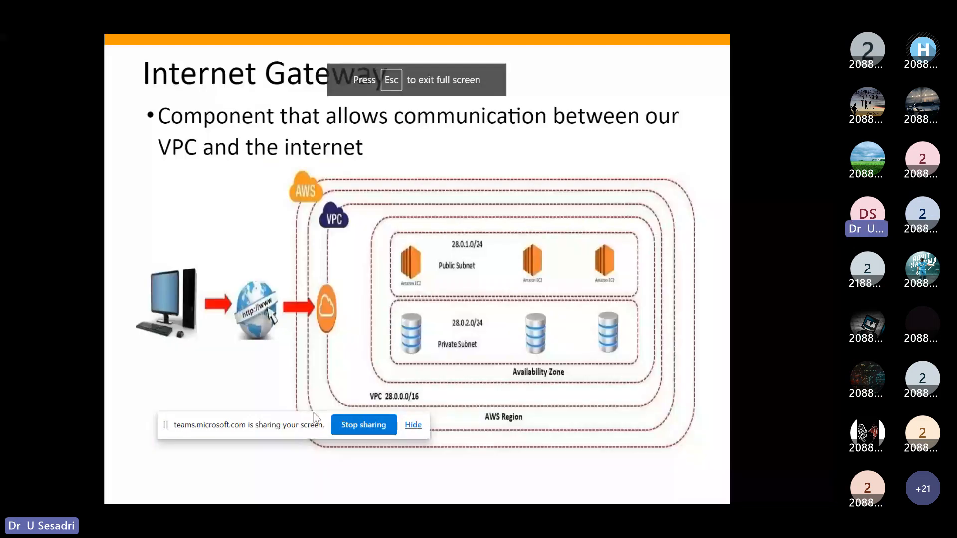
{"action": "left_click_drag", "start_coordinate": [313, 416], "coordinate": [139, 441]}
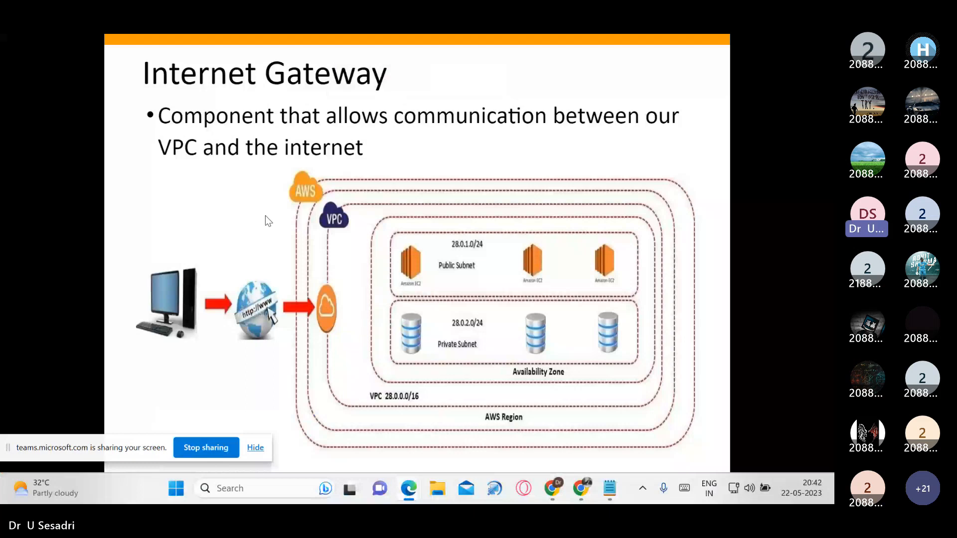
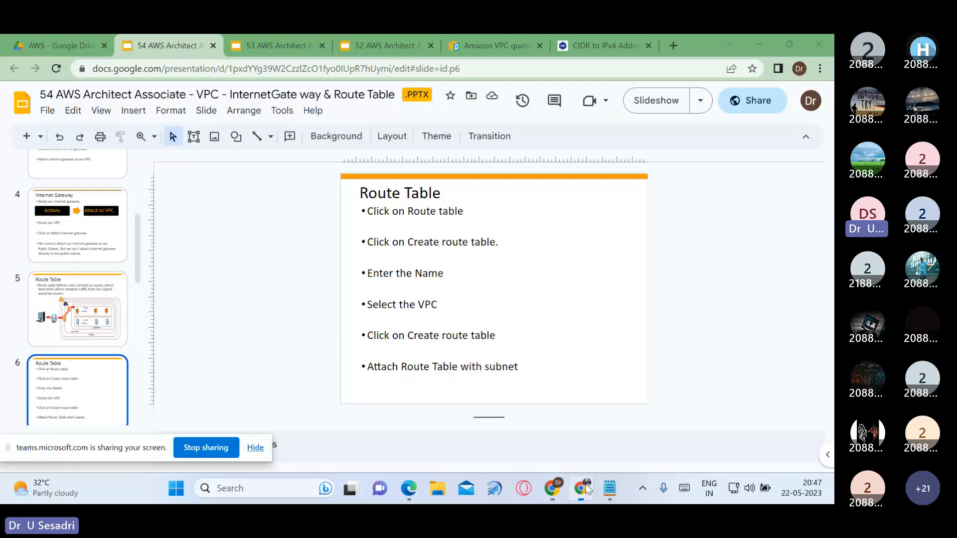
Step: Switch to the AWS VPC console and start a new route table named VCE-RouteTable
{"action": "left_click", "coordinate": [586, 489]}
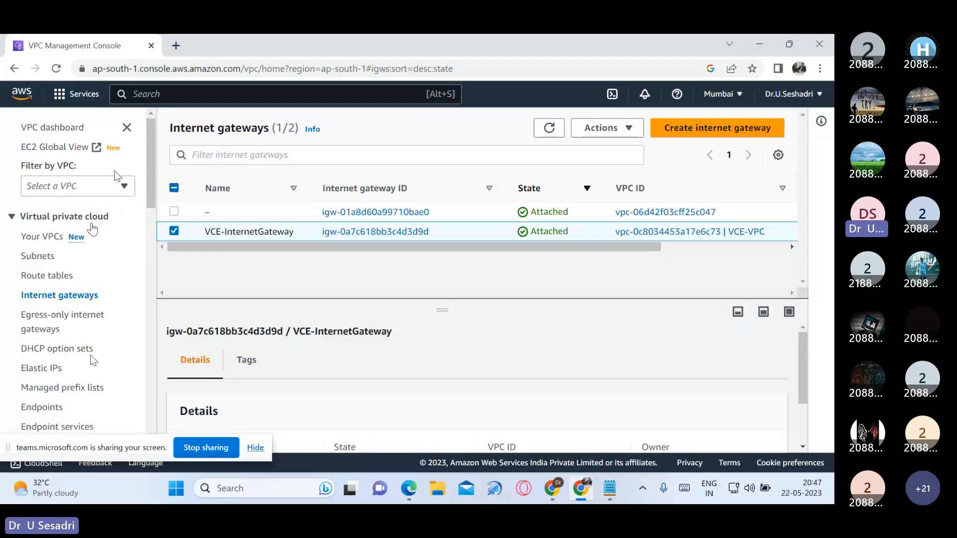
{"action": "left_click", "coordinate": [64, 281]}
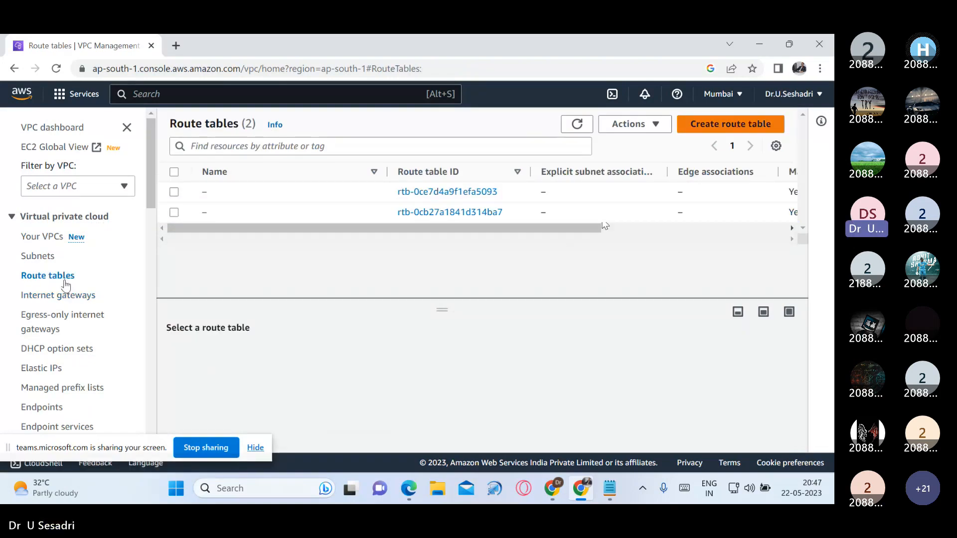
{"action": "left_click", "coordinate": [738, 130]}
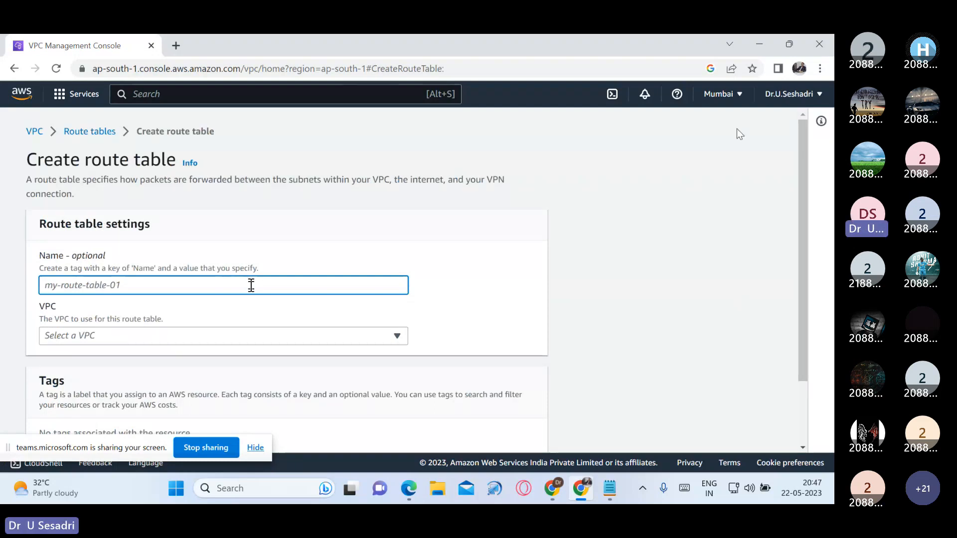
{"action": "type", "text": "V"}
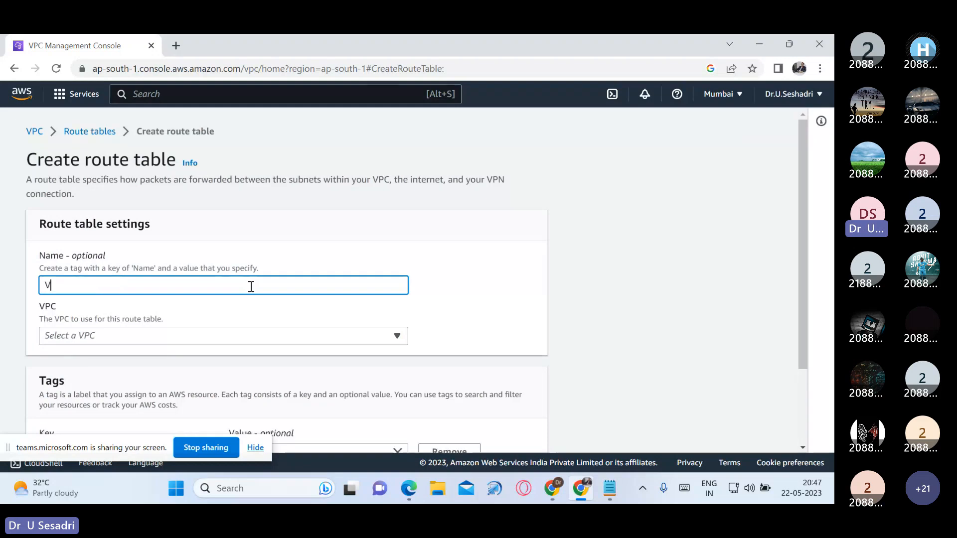
{"action": "type", "text": "CE-Ro"}
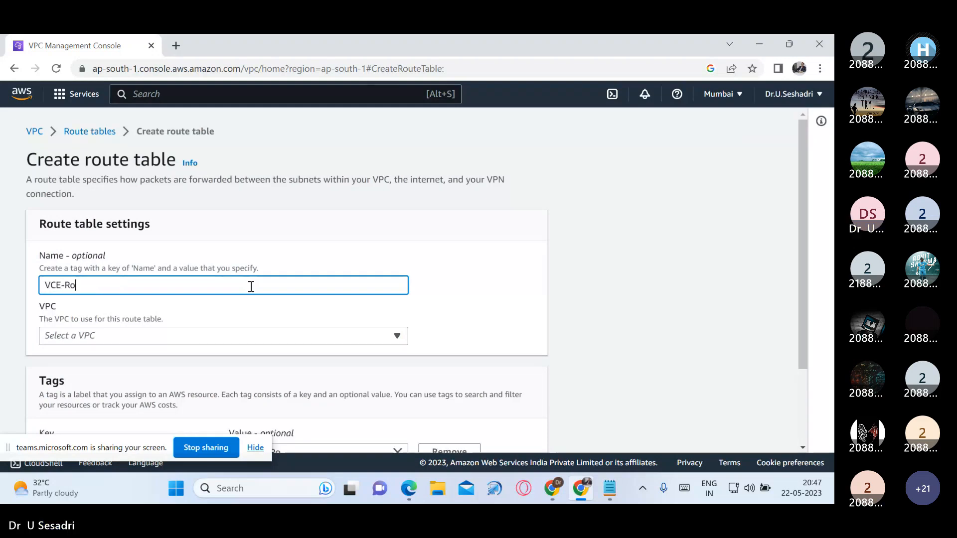
{"action": "type", "text": "uteTable"}
{"action": "scroll", "coordinate": [267, 331], "scroll_direction": "down", "scroll_amount": 1}
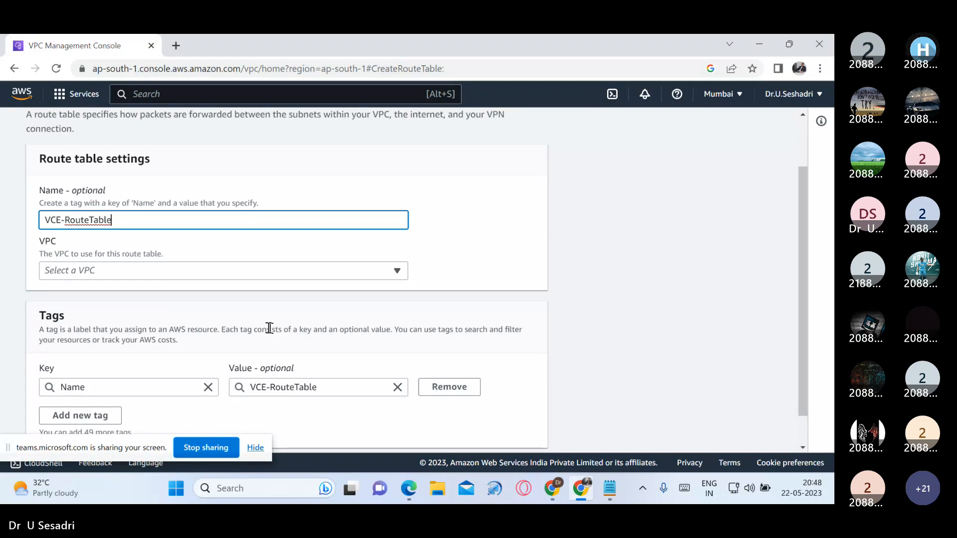
Step: Assign VCE-RouteTable to VCE-VPC, create it, and return to the route tables list
{"action": "left_click", "coordinate": [320, 272]}
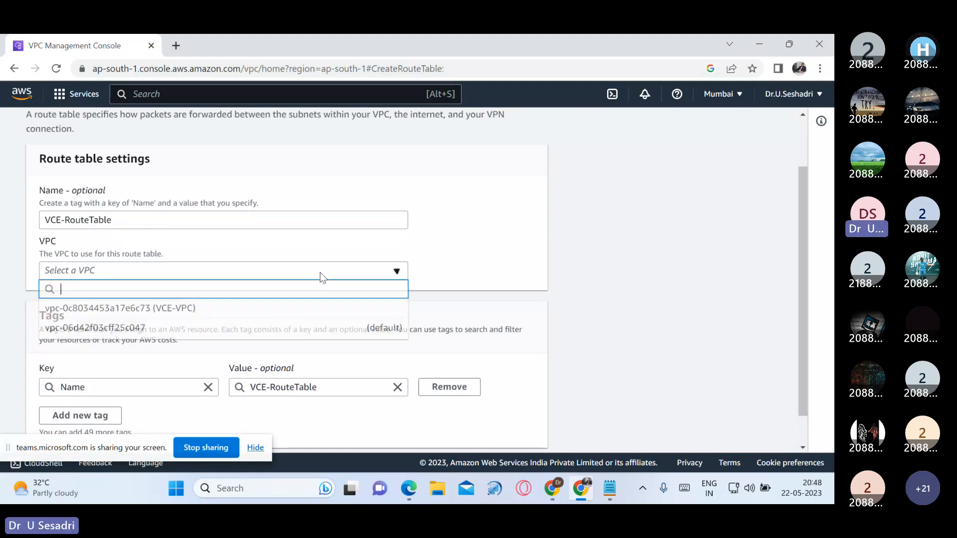
{"action": "left_click", "coordinate": [230, 308]}
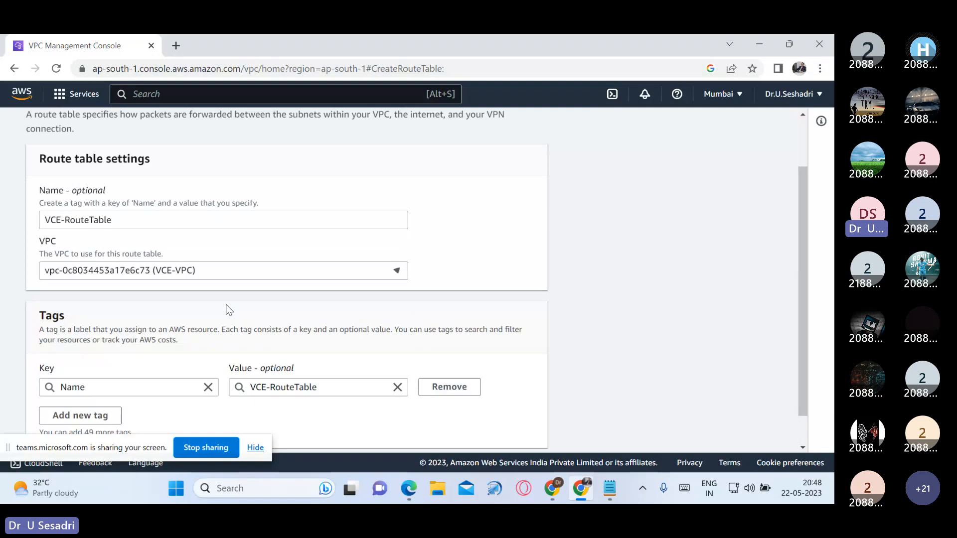
{"action": "scroll", "coordinate": [348, 325], "scroll_direction": "down", "scroll_amount": 1}
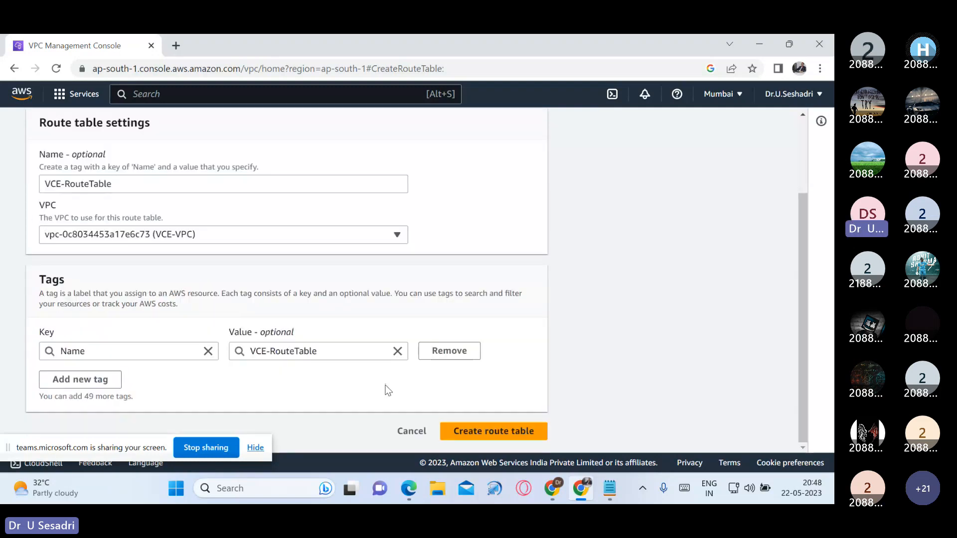
{"action": "left_click", "coordinate": [493, 431]}
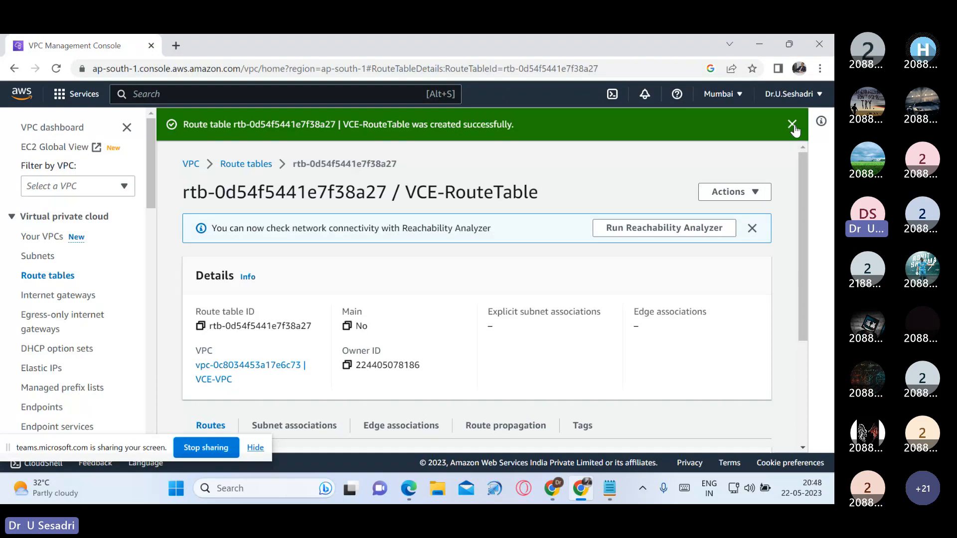
{"action": "left_click", "coordinate": [247, 164]}
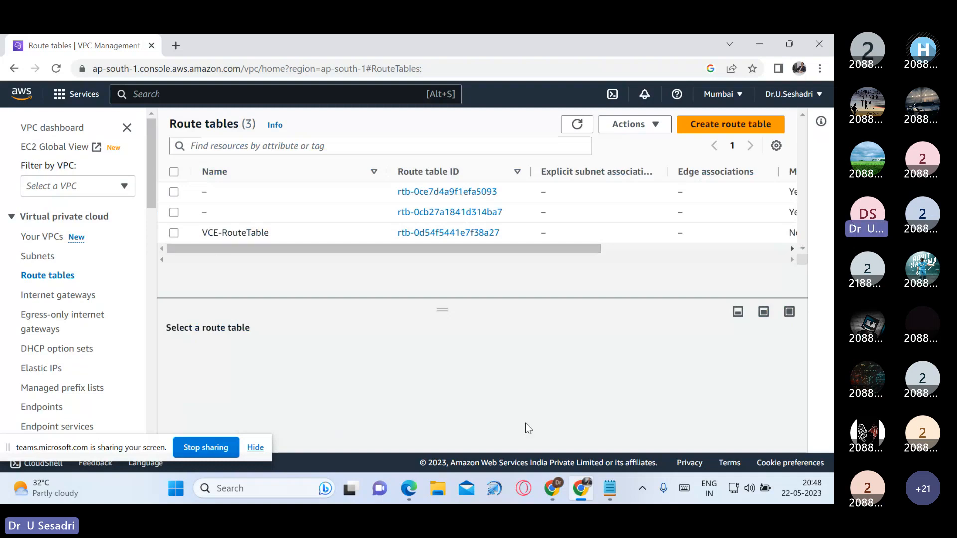
Step: Review the Route Table diagram slide in the Google Slides presentation and return to the AWS VPC console
{"action": "left_click", "coordinate": [552, 489]}
{"action": "key", "text": "Up"}
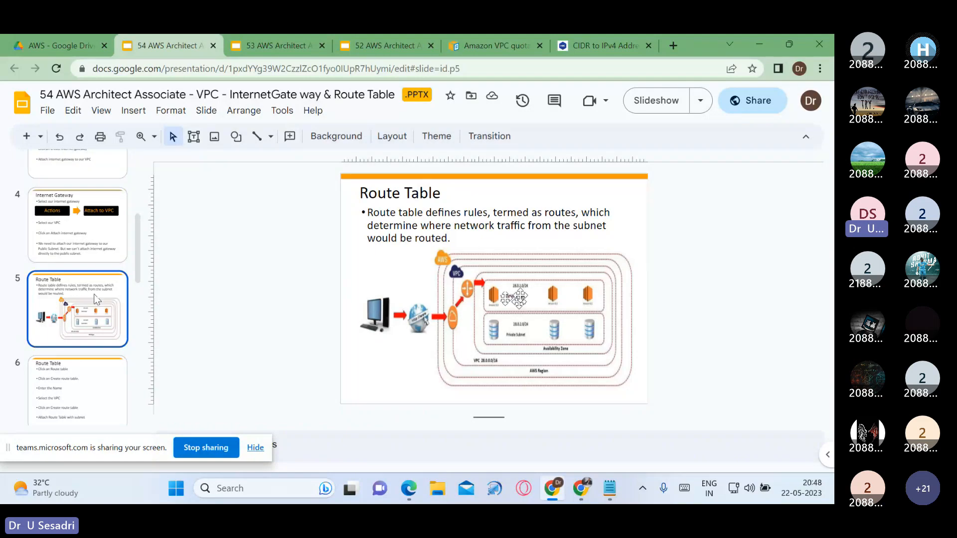
{"action": "left_click", "coordinate": [584, 476]}
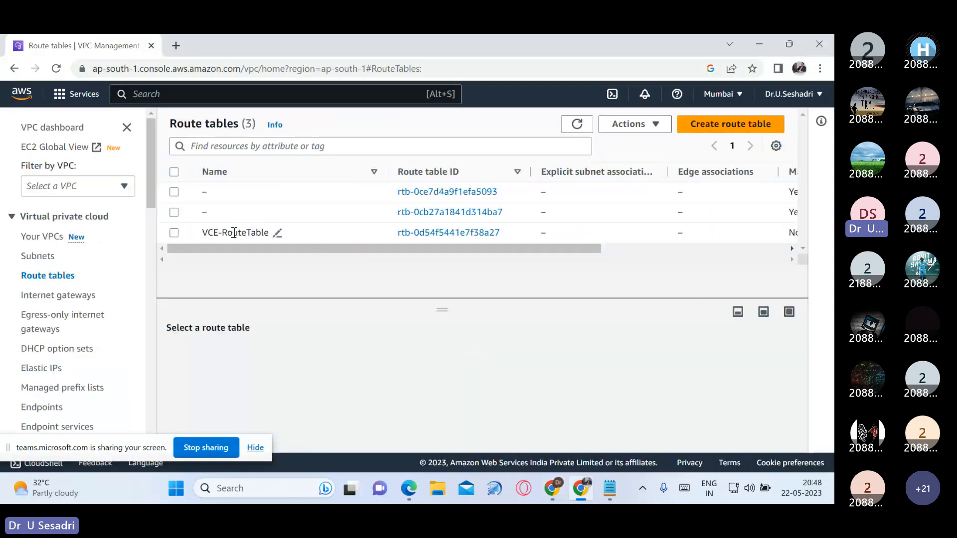
Step: Associate the Public Subnet with VCE-RouteTable, save the association, and dismiss the success notification
{"action": "left_click", "coordinate": [174, 233]}
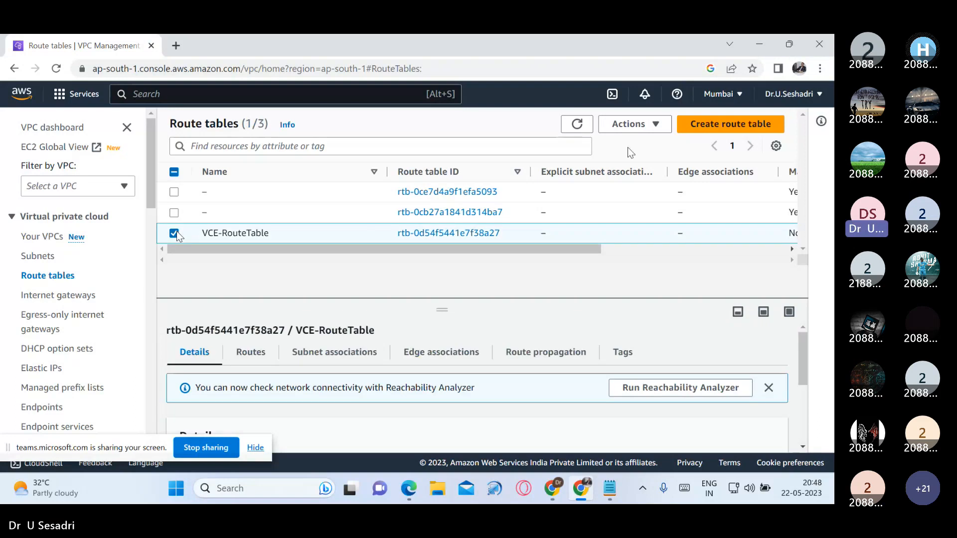
{"action": "left_click", "coordinate": [655, 132]}
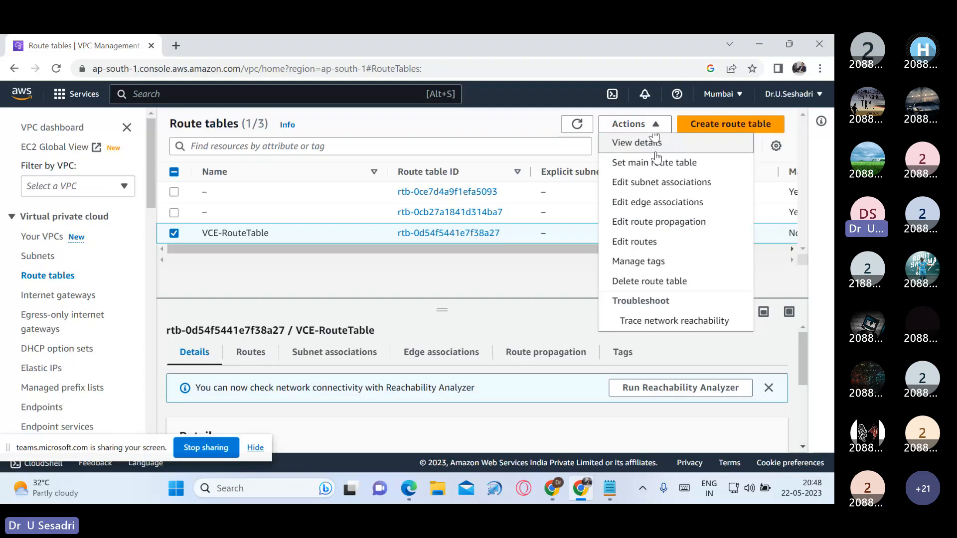
{"action": "left_click", "coordinate": [657, 181]}
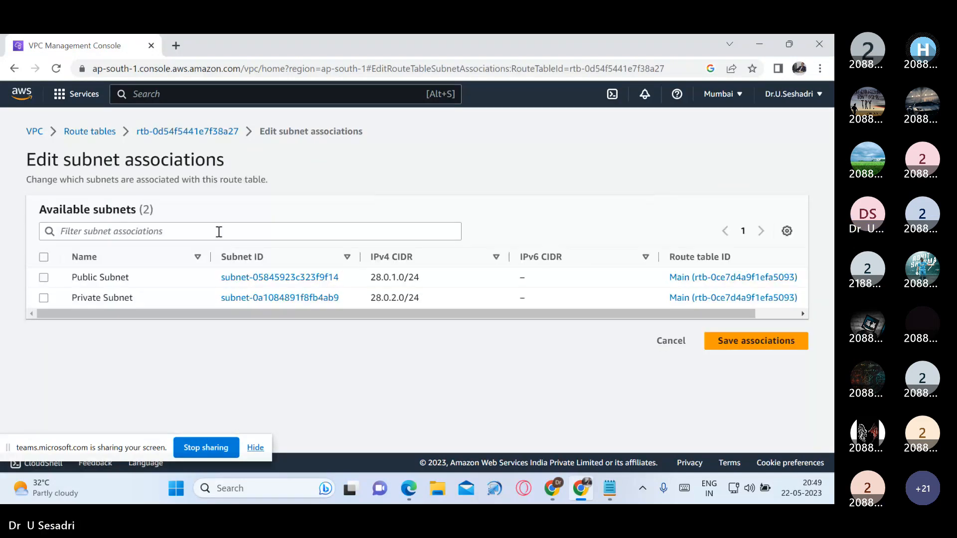
{"action": "left_click", "coordinate": [44, 278]}
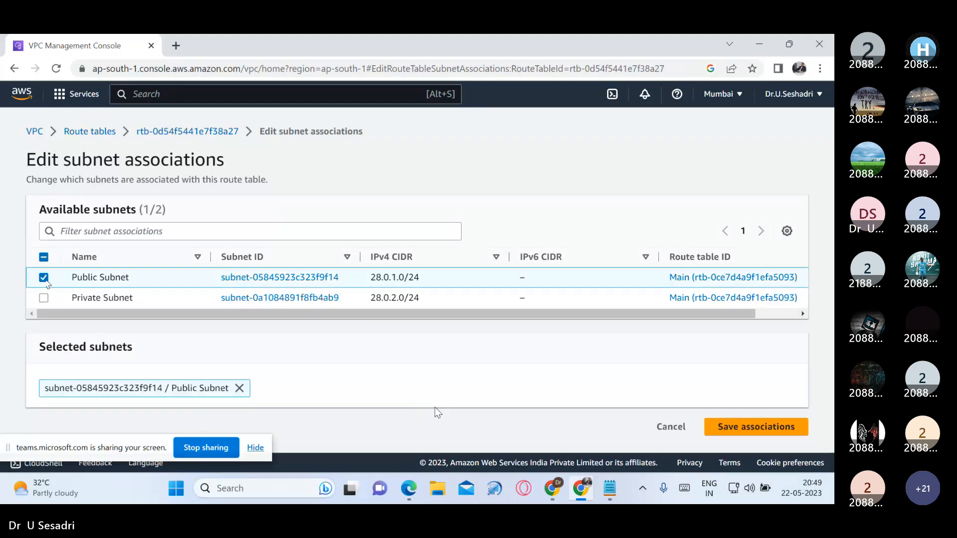
{"action": "left_click", "coordinate": [757, 431]}
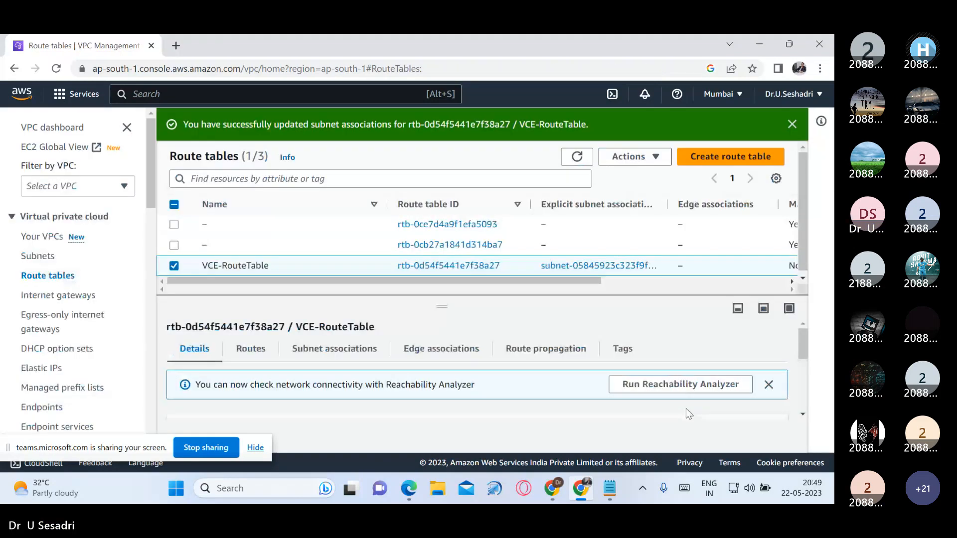
{"action": "left_click", "coordinate": [796, 125]}
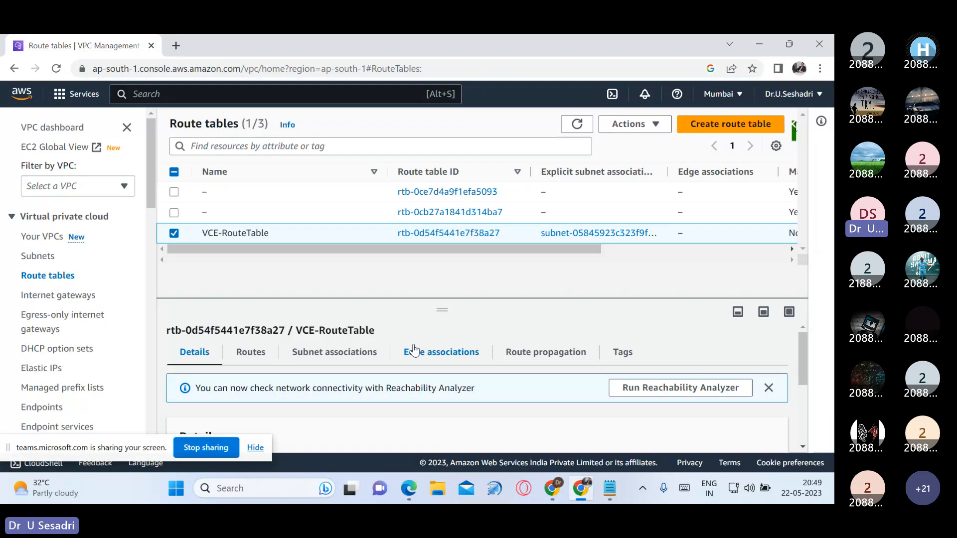
Step: Add a route to VCE-RouteTable with destination 0.0.0.0/0 and VCE-InternetGateway as target, and save the changes
{"action": "left_click", "coordinate": [174, 234]}
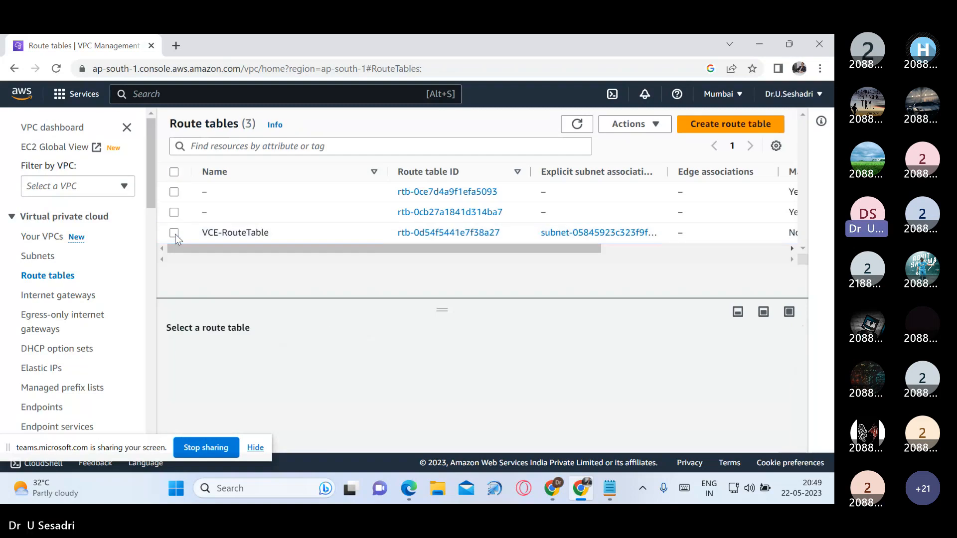
{"action": "left_click", "coordinate": [174, 233]}
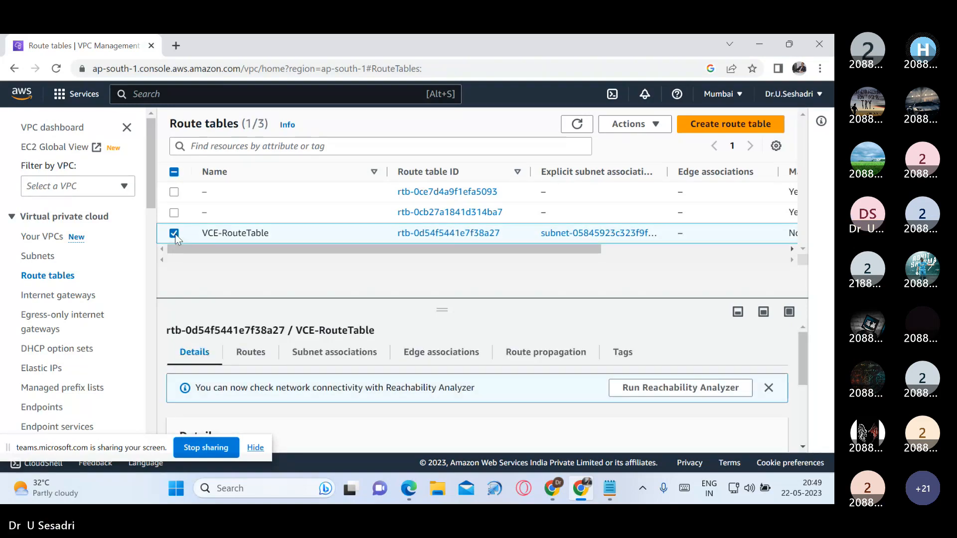
{"action": "left_click", "coordinate": [638, 128]}
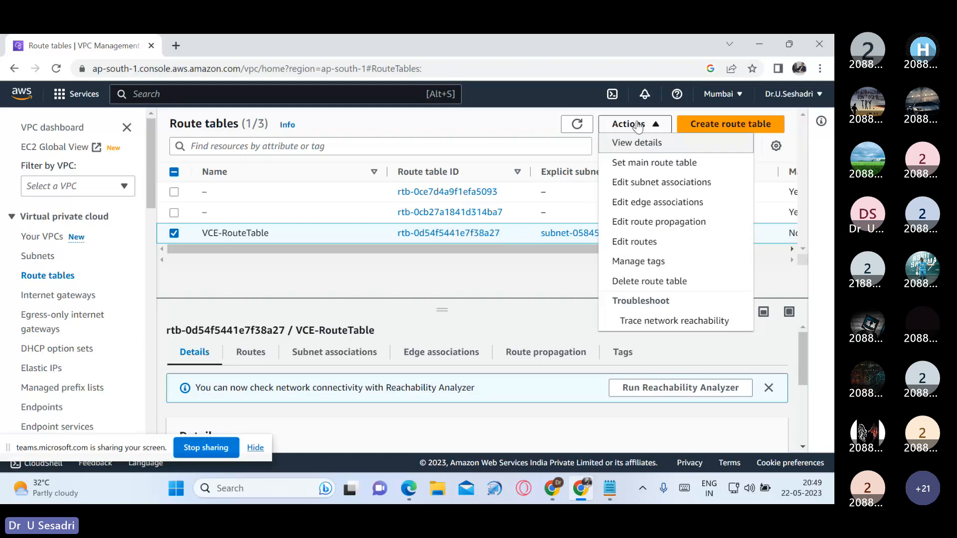
{"action": "left_click", "coordinate": [647, 242]}
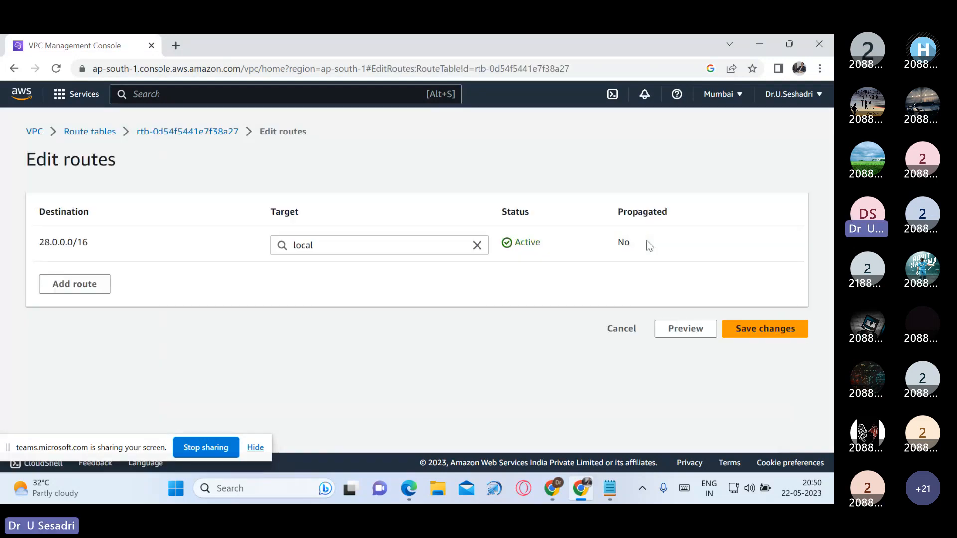
{"action": "left_click", "coordinate": [103, 292]}
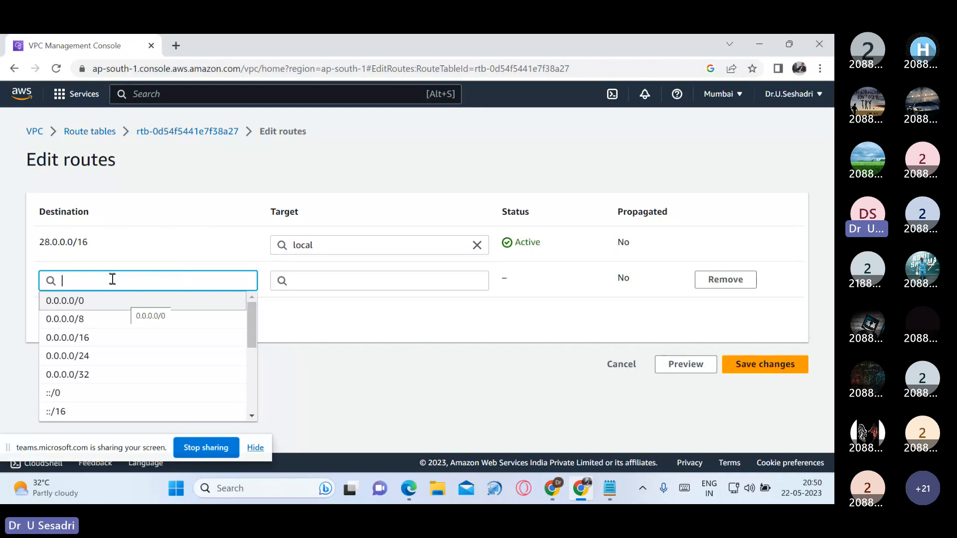
{"action": "left_click", "coordinate": [127, 302]}
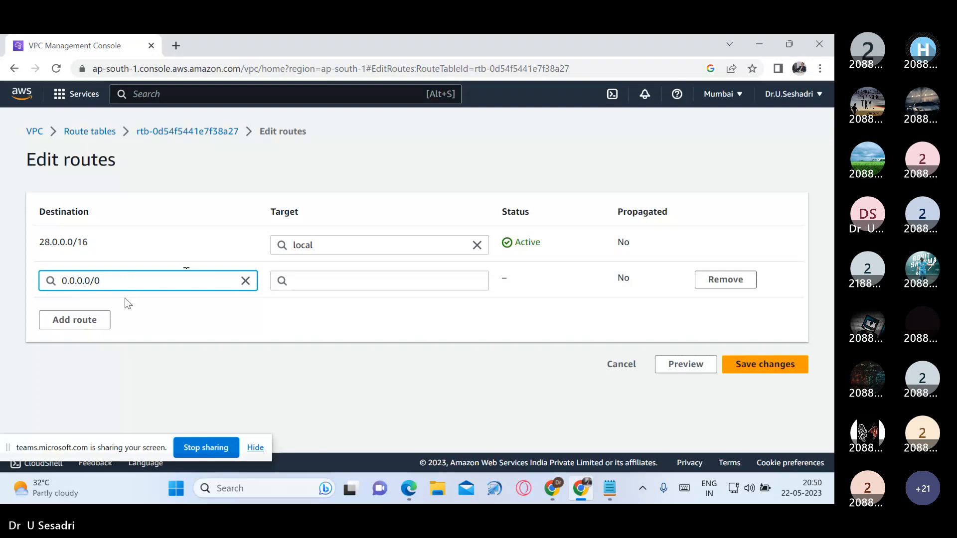
{"action": "left_click", "coordinate": [299, 282]}
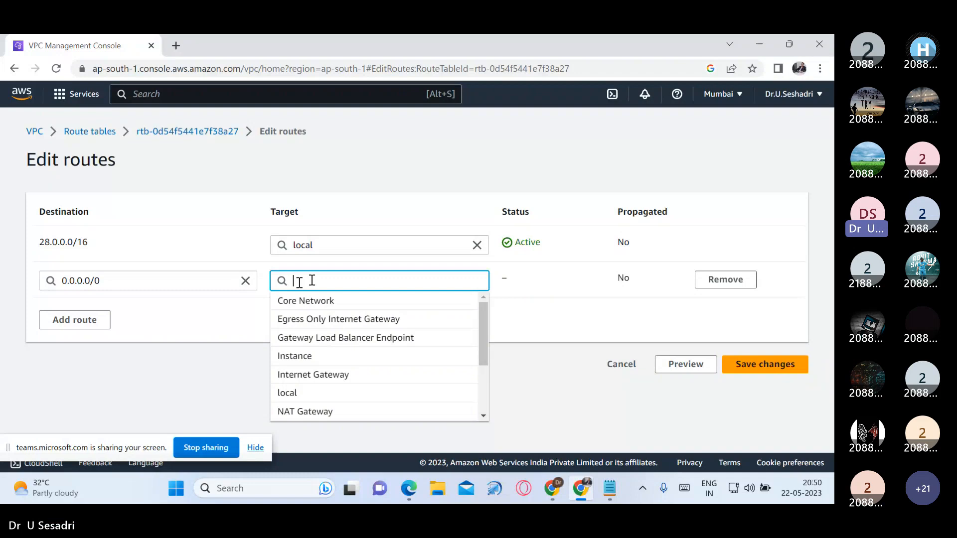
{"action": "type", "text": "igw-"}
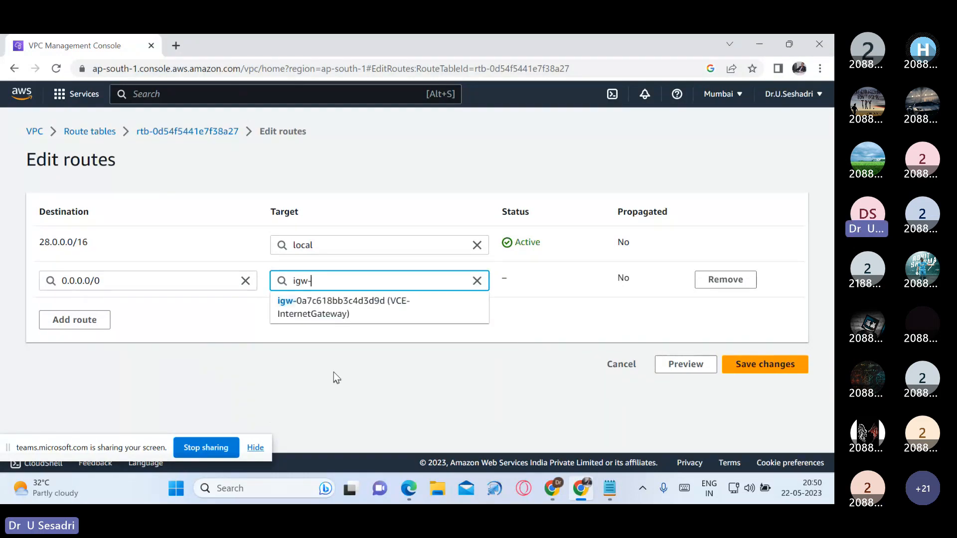
{"action": "left_click", "coordinate": [341, 321]}
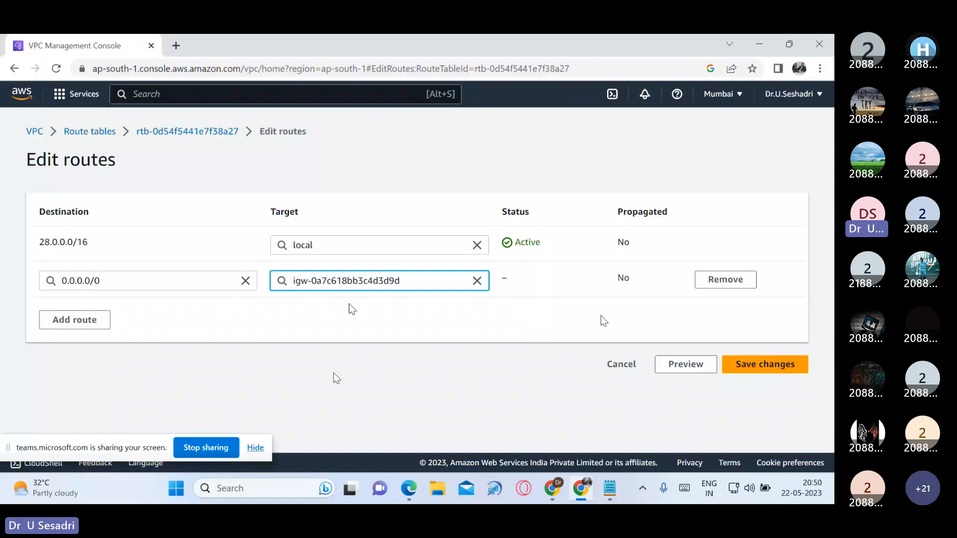
{"action": "left_click", "coordinate": [778, 372]}
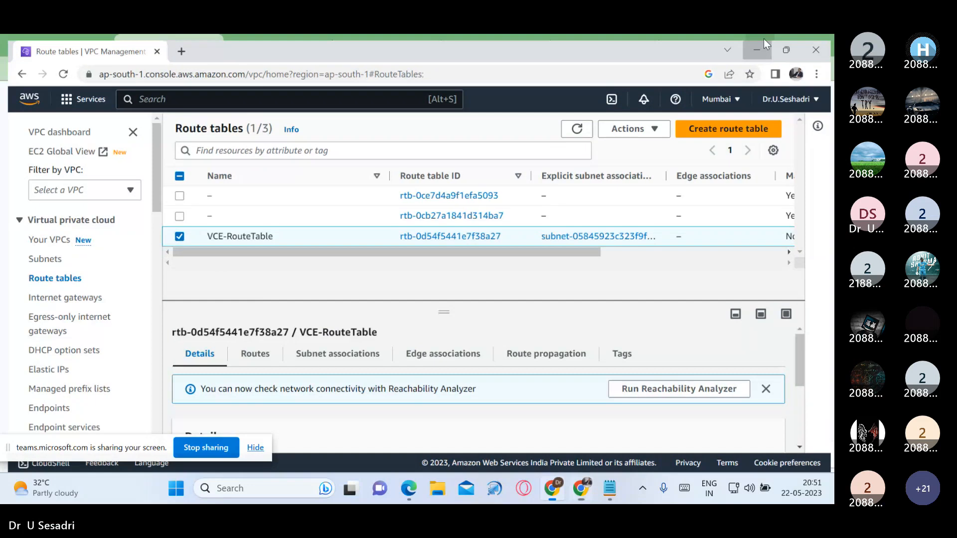
Step: Switch to the AWS-VPC notes in Notepad and review items 1 to 4, from VPC creation to the routing table
{"action": "left_click", "coordinate": [764, 40]}
{"action": "left_click", "coordinate": [603, 492]}
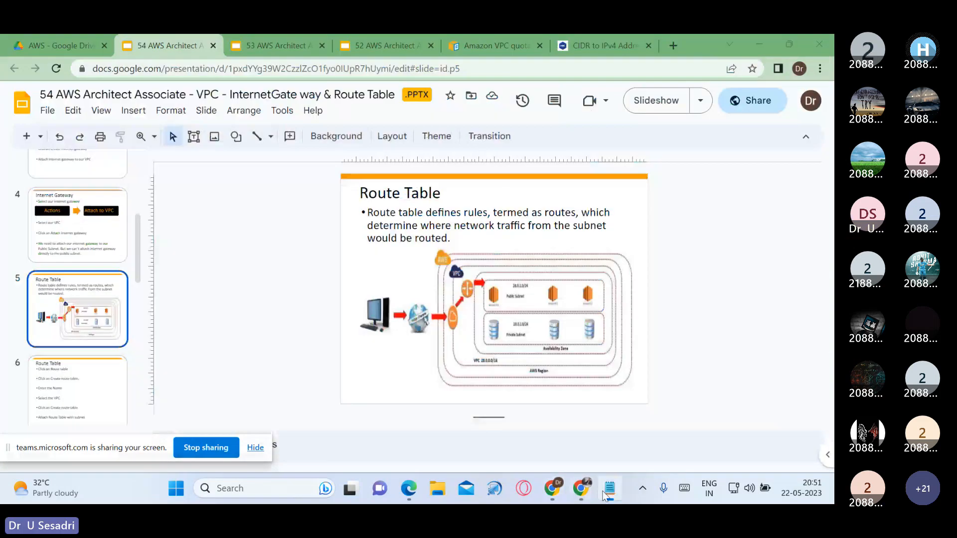
{"action": "left_click_drag", "start_coordinate": [11, 156], "coordinate": [393, 230]}
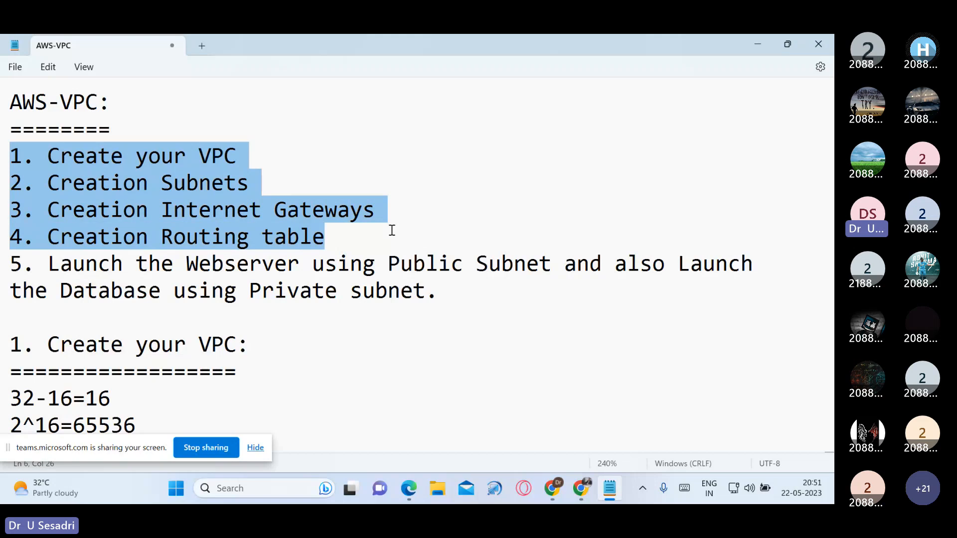
{"action": "left_click", "coordinate": [357, 282]}
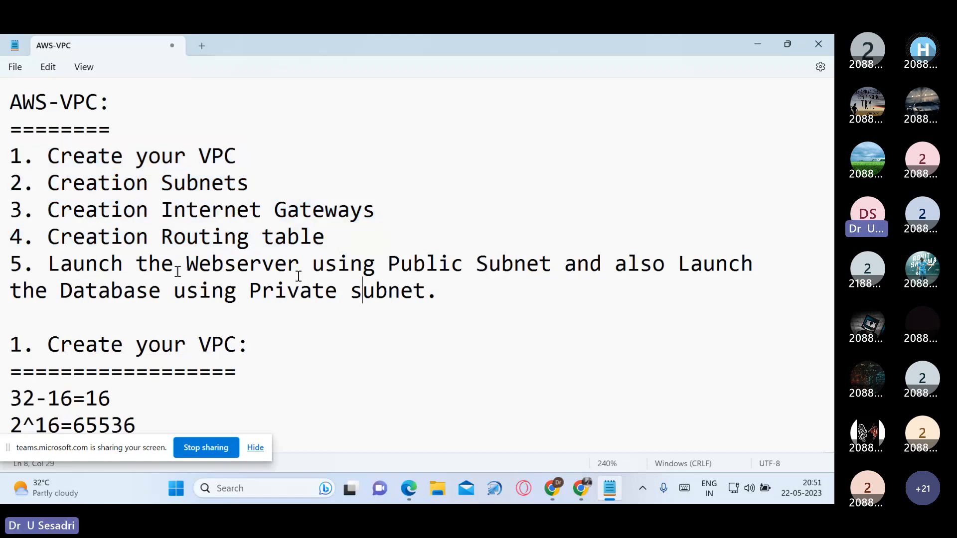
Step: Highlight and read item 5 of the notes, about launching the Webserver in the Public Subnet and the Database in the Private subnet
{"action": "left_click", "coordinate": [4, 268]}
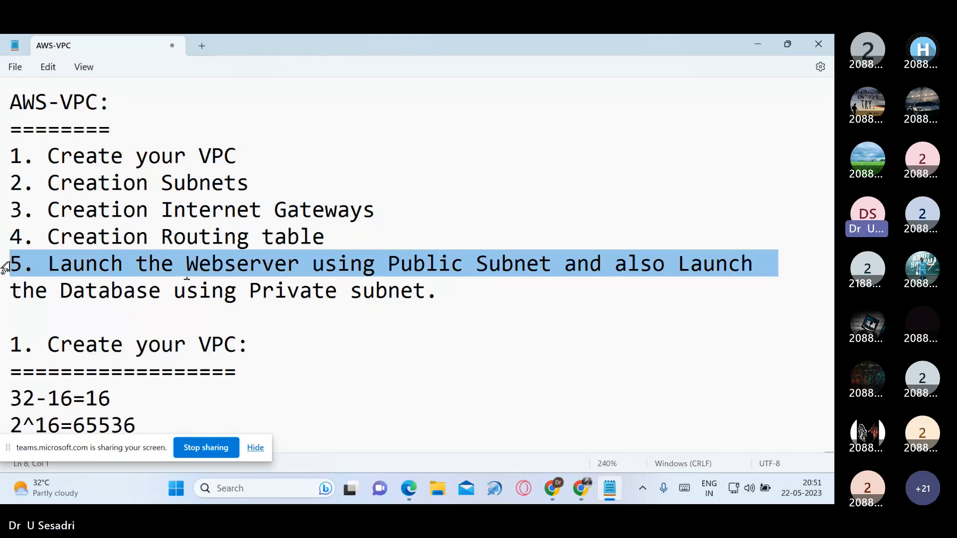
{"action": "left_click_drag", "start_coordinate": [4, 268], "coordinate": [188, 302]}
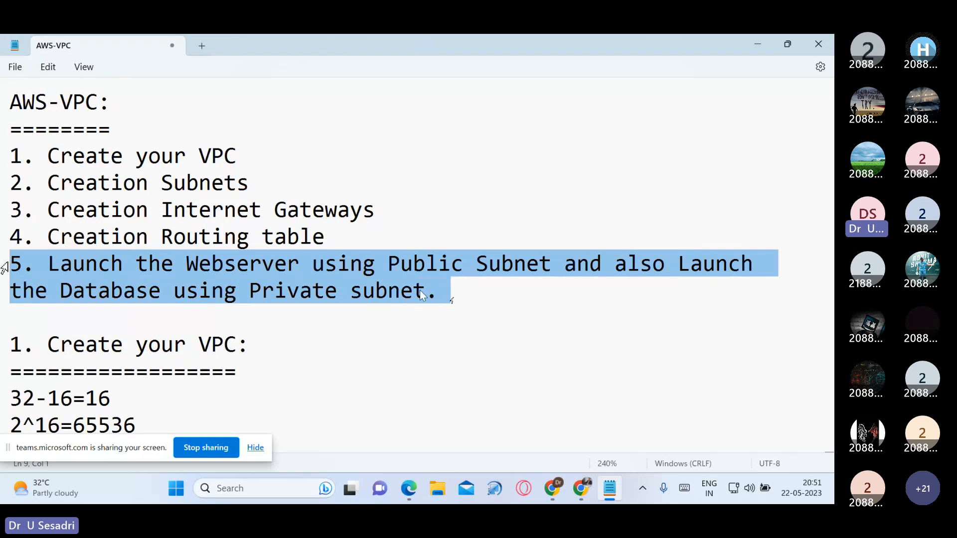
{"action": "left_click", "coordinate": [295, 296]}
{"action": "key", "text": "ctrl+Left"}
{"action": "key", "text": "ctrl+Left"}
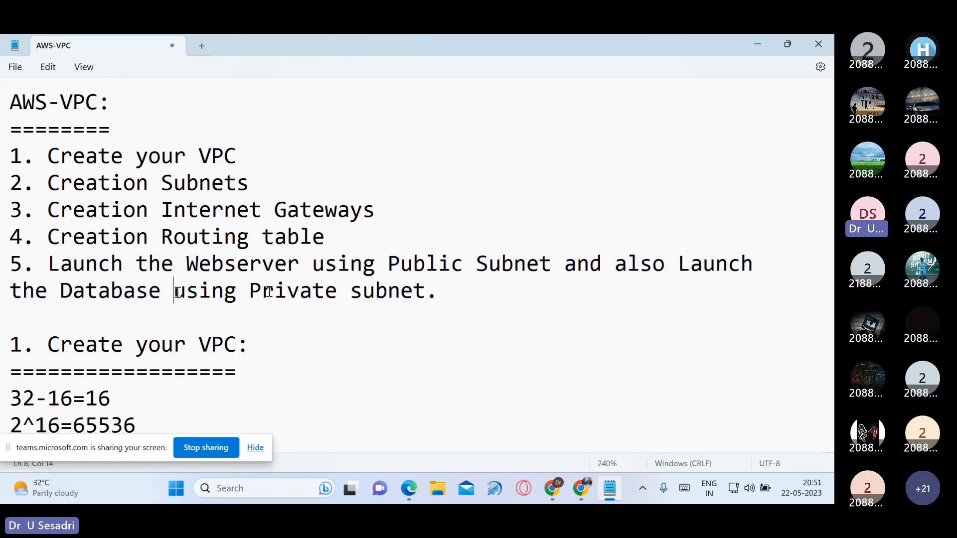
Step: Insert the word "Server" after "Database" in item 5 of the AWS-VPC notes
{"action": "type", "text": "NA"}
{"action": "key", "text": "BackSpace"}
{"action": "type", "text": "ase Se"}
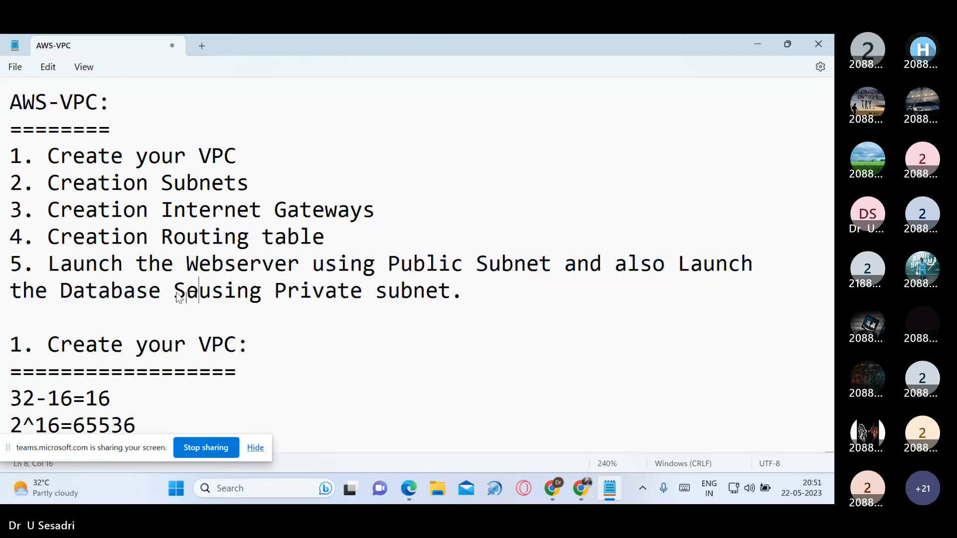
{"action": "type", "text": "rver"}
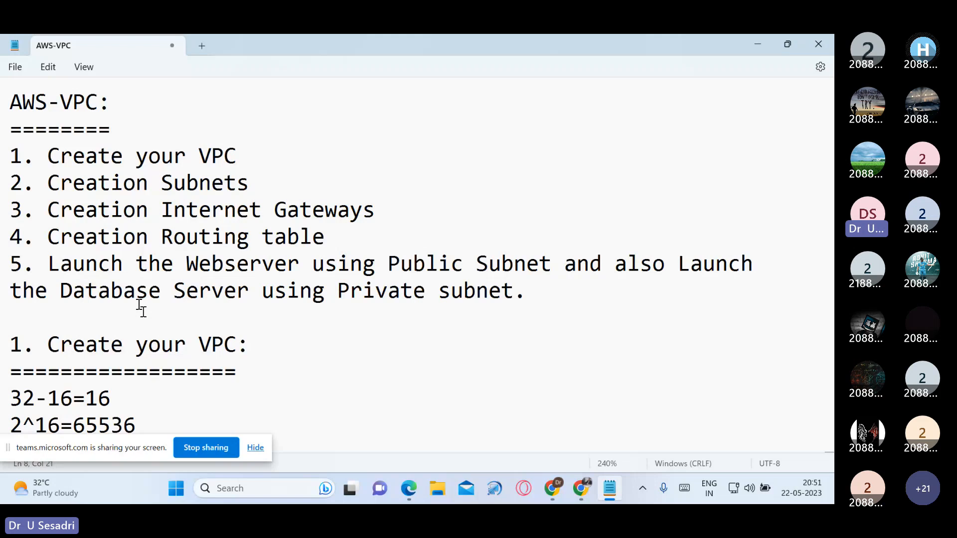
Step: Copy item 5 about launching the Webserver and Database Server to the end of the notes, below the Creation Internet Gateways heading
{"action": "left_click_drag", "start_coordinate": [47, 263], "coordinate": [551, 264]}
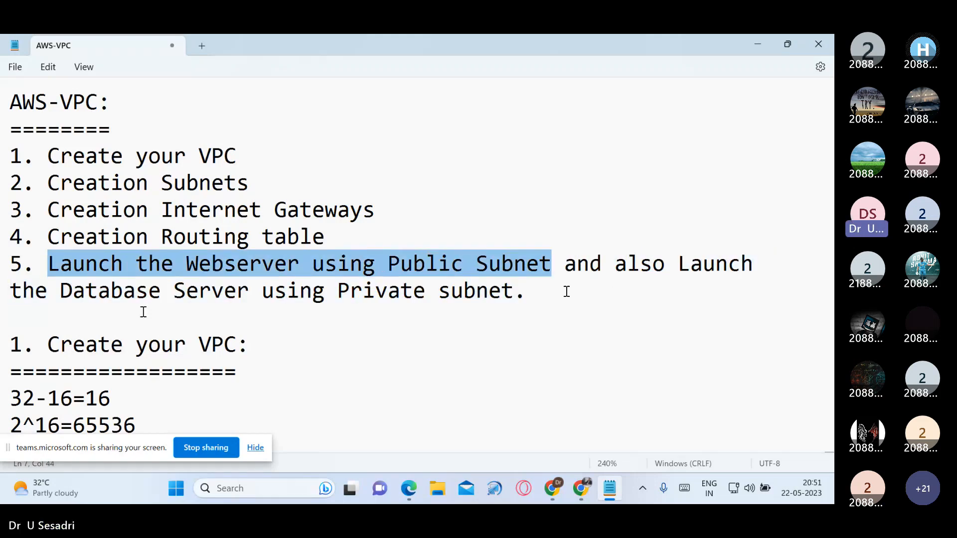
{"action": "left_click_drag", "start_coordinate": [679, 264], "coordinate": [715, 294]}
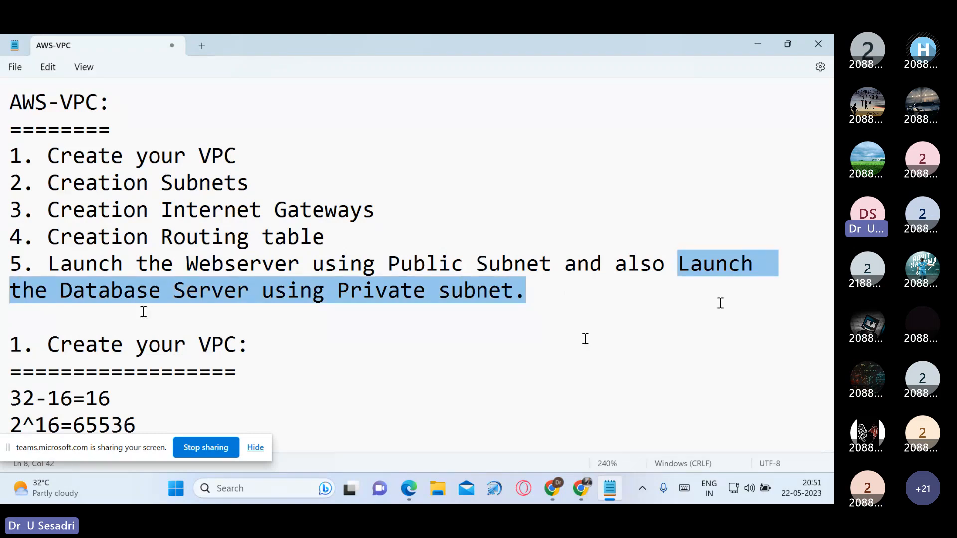
{"action": "left_click_drag", "start_coordinate": [5, 269], "coordinate": [533, 293]}
{"action": "scroll", "coordinate": [483, 367], "scroll_direction": "down", "scroll_amount": 5}
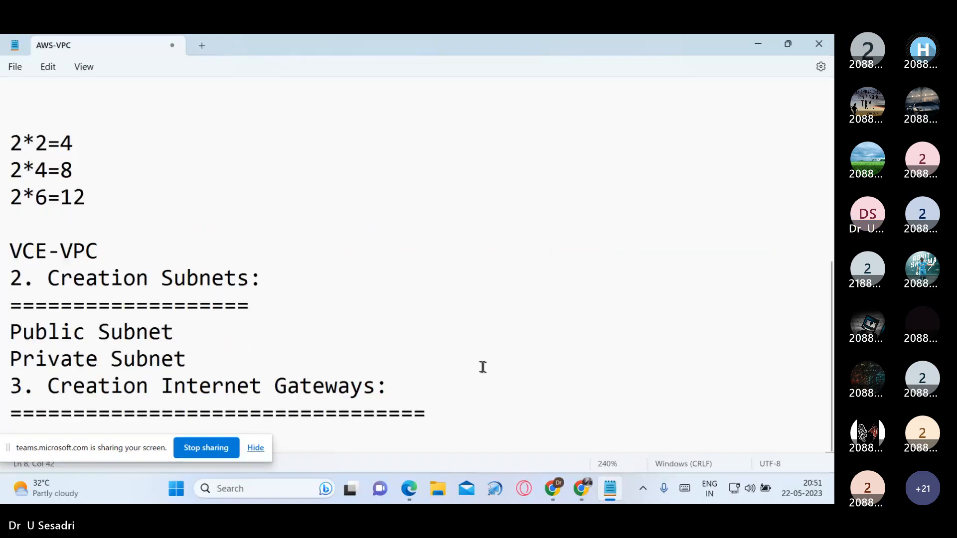
{"action": "left_click", "coordinate": [475, 400]}
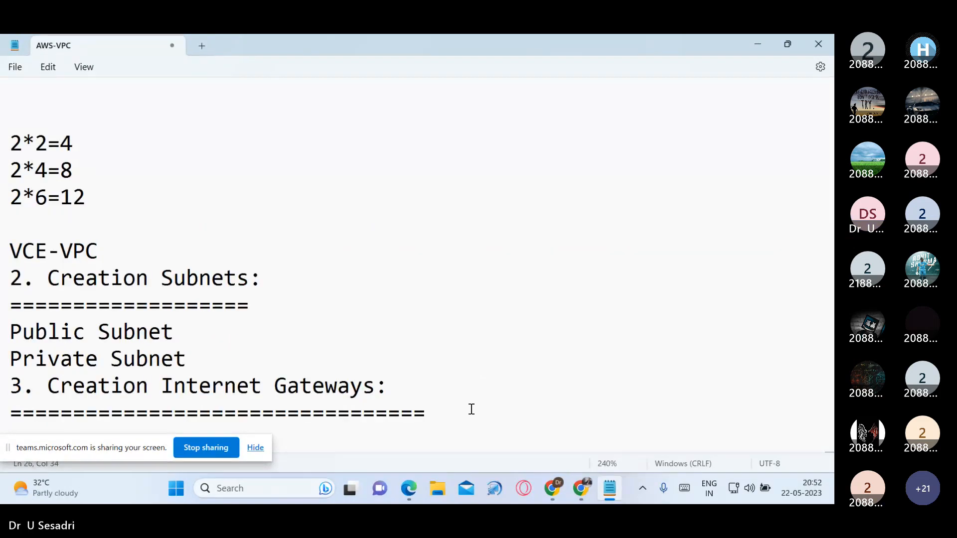
{"action": "key", "text": "Return"}
{"action": "key", "text": "Return"}
{"action": "key", "text": "Return"}
{"action": "type", "text": "5. Launch the Webserver using Public Subnet and also Launch the Database Server using Private subnet."}
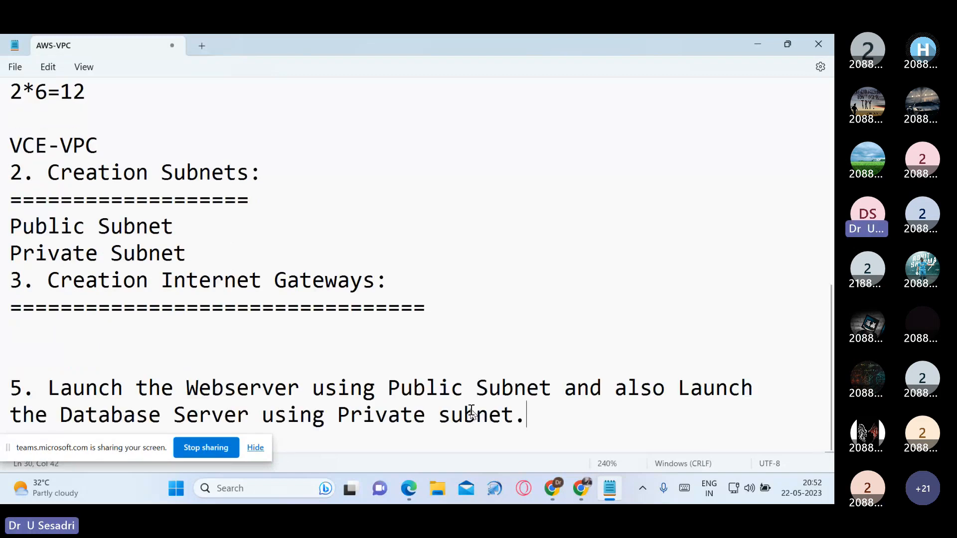
{"action": "key", "text": "Return"}
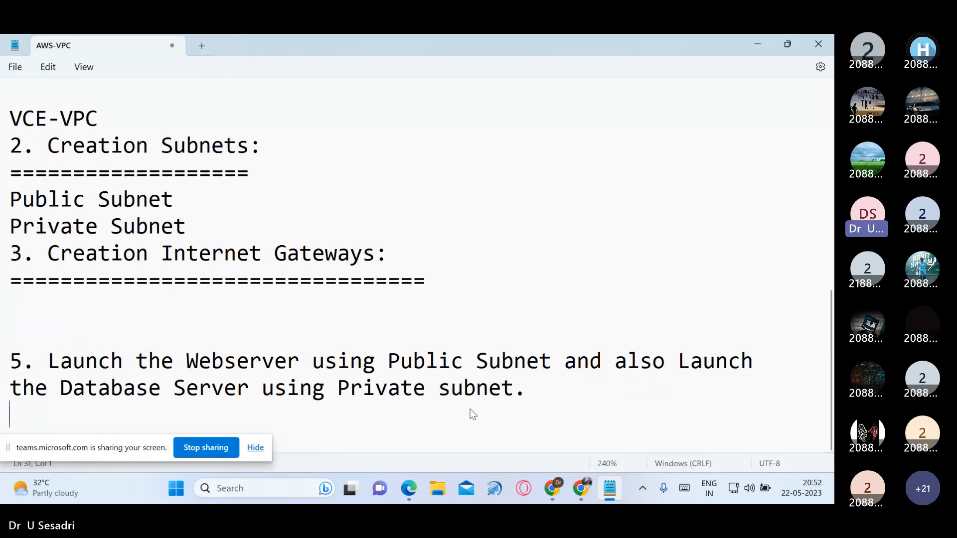
Step: Switch to the AWS console in Chrome, search for ec2, and open the EC2 service
{"action": "left_click", "coordinate": [766, 43]}
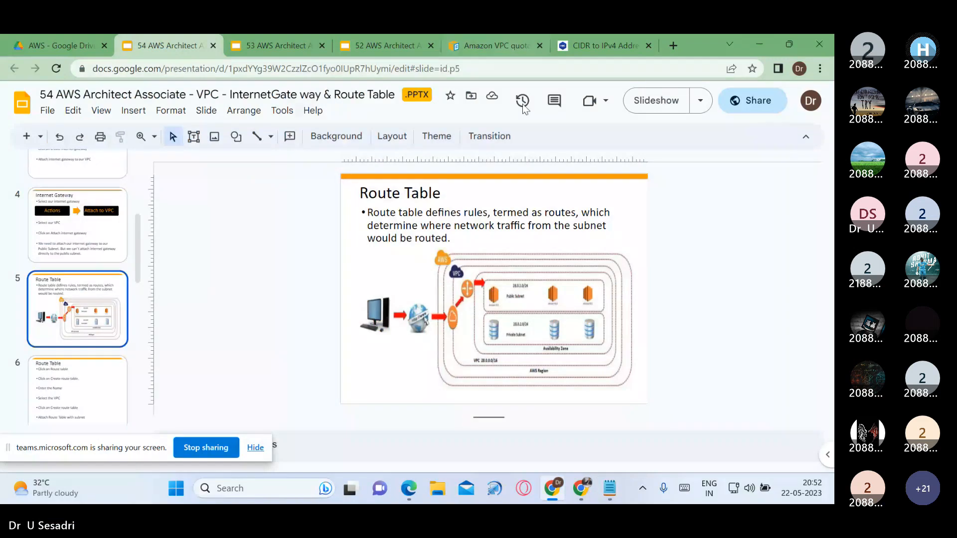
{"action": "key", "text": "alt+Tab"}
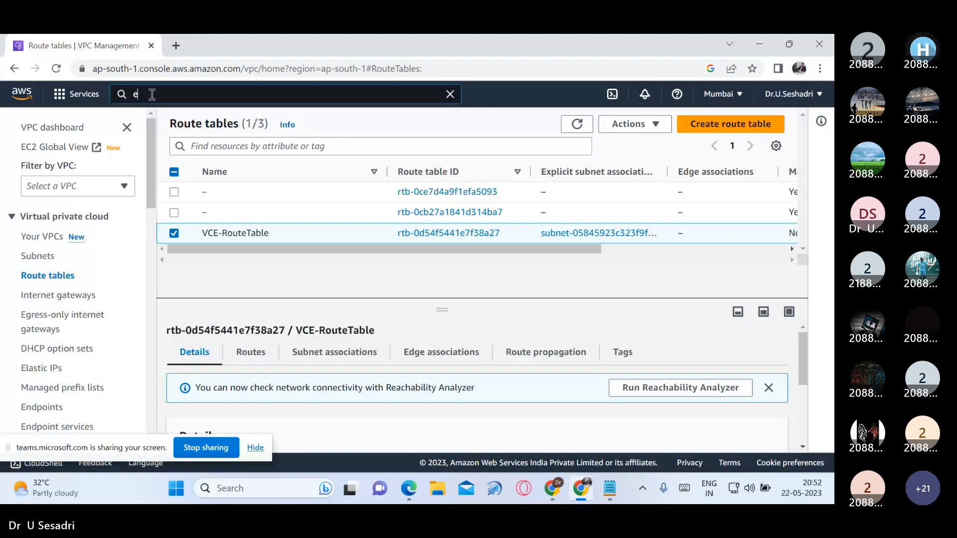
{"action": "type", "text": "ec2"}
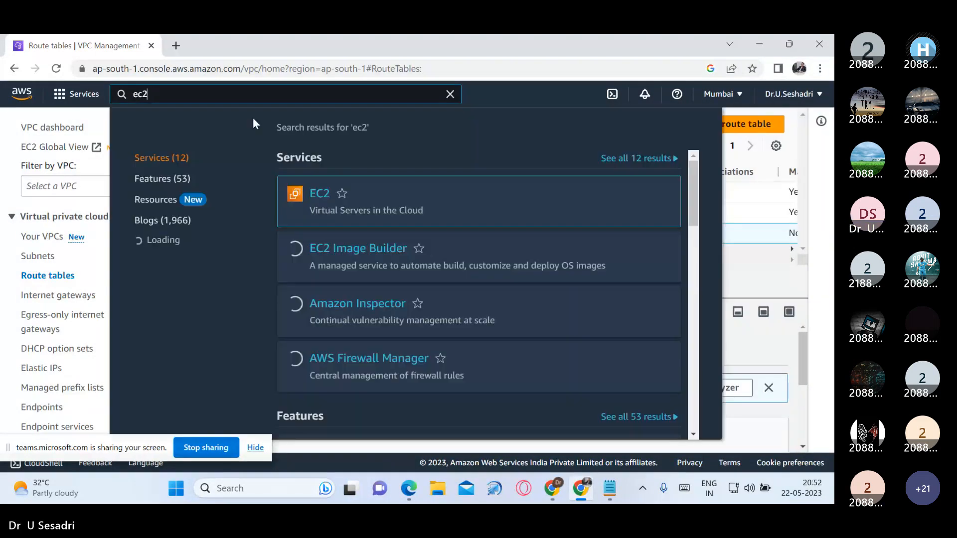
{"action": "left_click", "coordinate": [287, 208]}
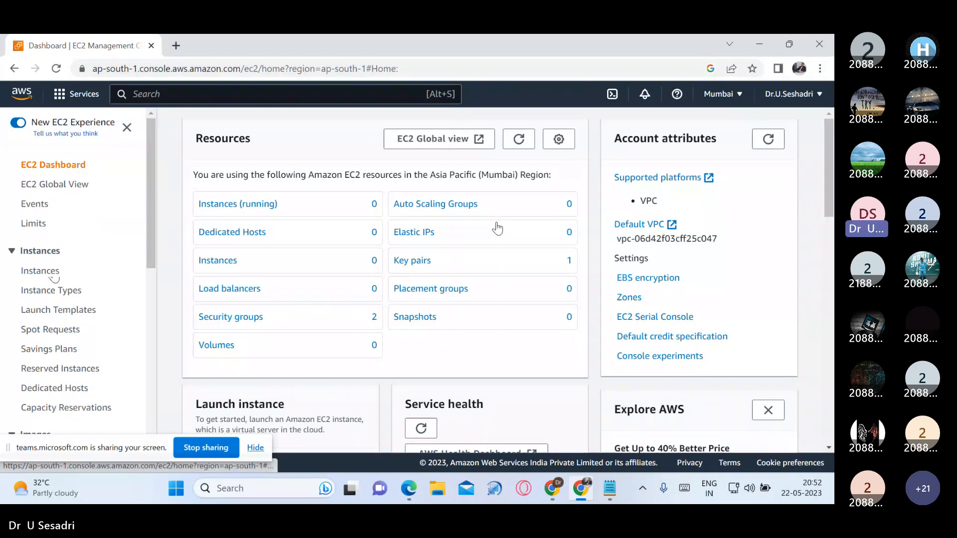
Step: View the existing key pairs, go to the EC2 instances list, and open the form for launching an instance
{"action": "left_click", "coordinate": [412, 261]}
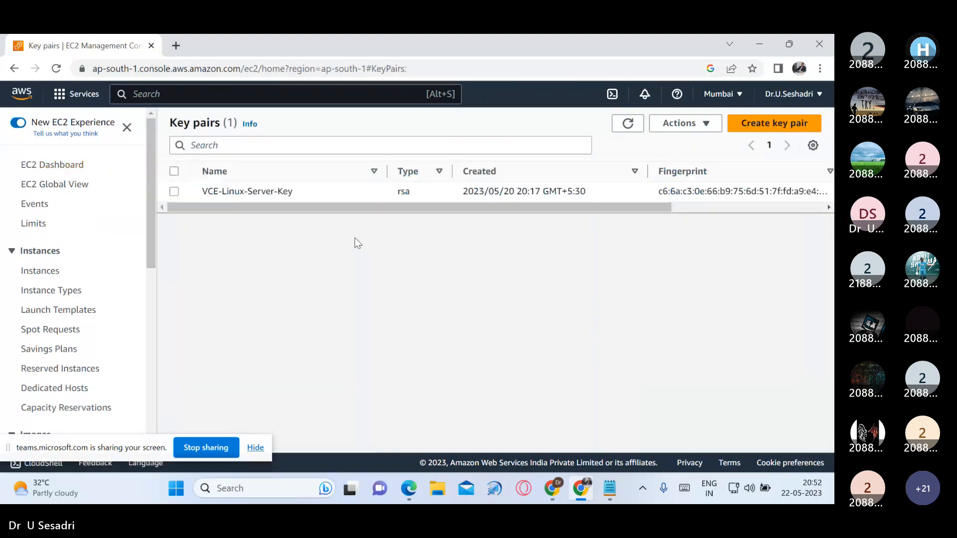
{"action": "left_click", "coordinate": [42, 272]}
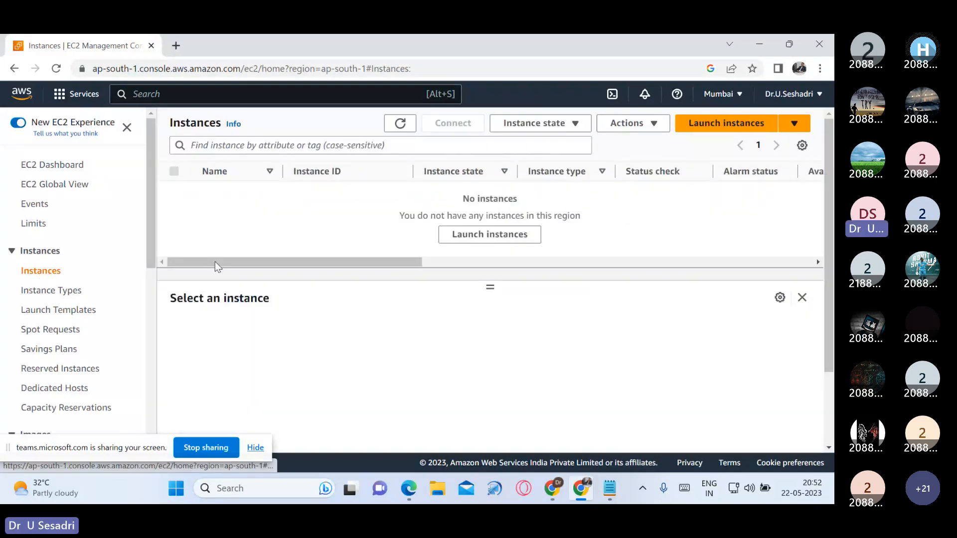
{"action": "left_click", "coordinate": [728, 125]}
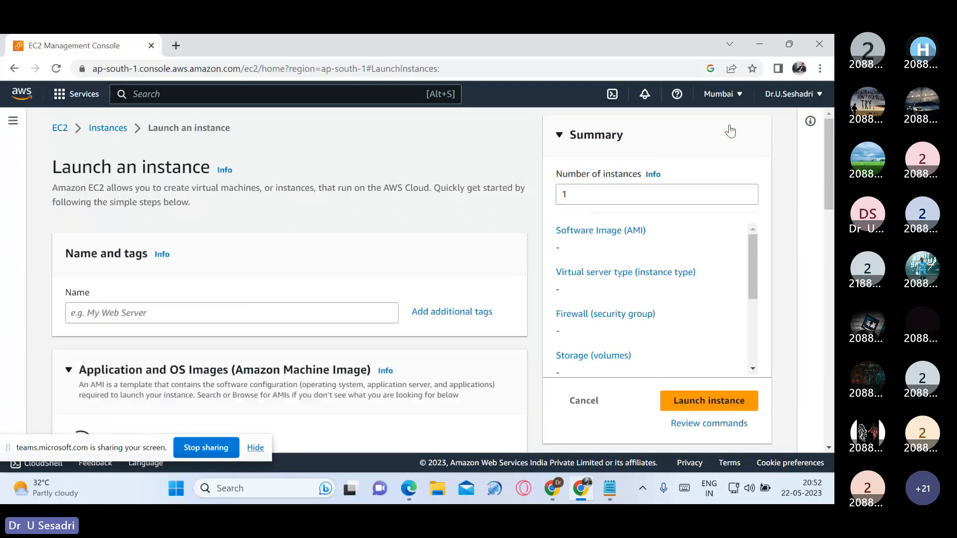
Step: Name the new instance VCE-Web Server
{"action": "scroll", "coordinate": [290, 310], "scroll_direction": "down", "scroll_amount": 1}
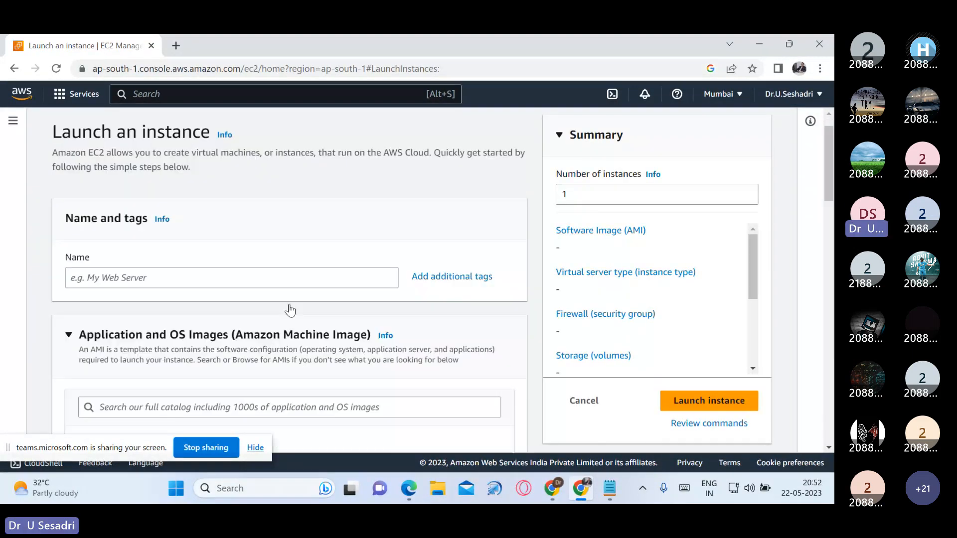
{"action": "scroll", "coordinate": [291, 309], "scroll_direction": "down", "scroll_amount": 1}
{"action": "left_click", "coordinate": [290, 247]}
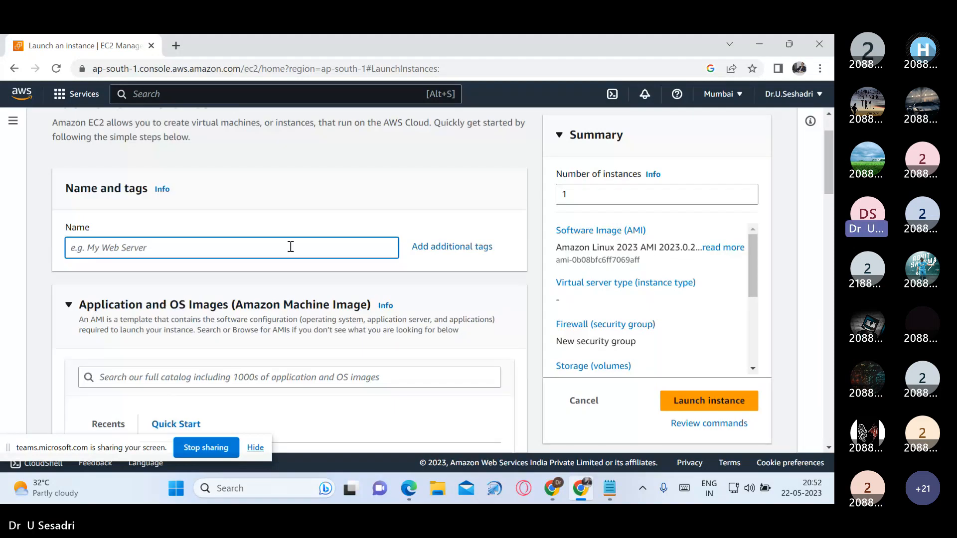
{"action": "type", "text": "Web"}
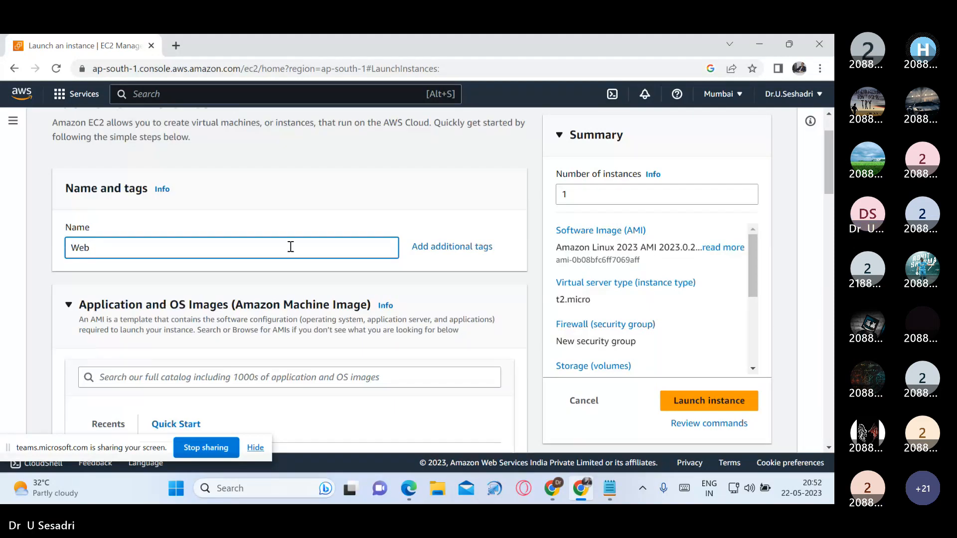
{"action": "key", "text": "BackSpace"}
{"action": "key", "text": "BackSpace"}
{"action": "key", "text": "BackSpace"}
{"action": "type", "text": "V"}
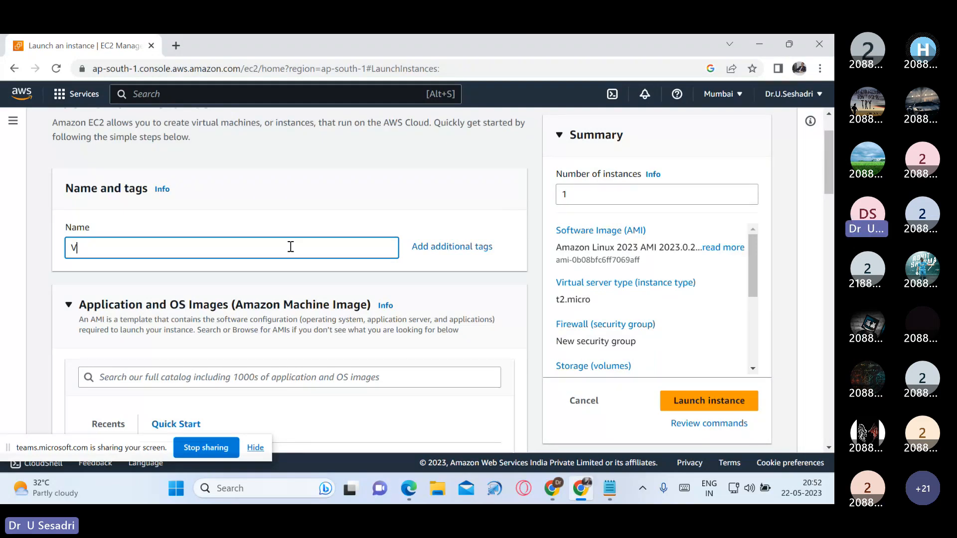
{"action": "type", "text": "CE-Web Server"}
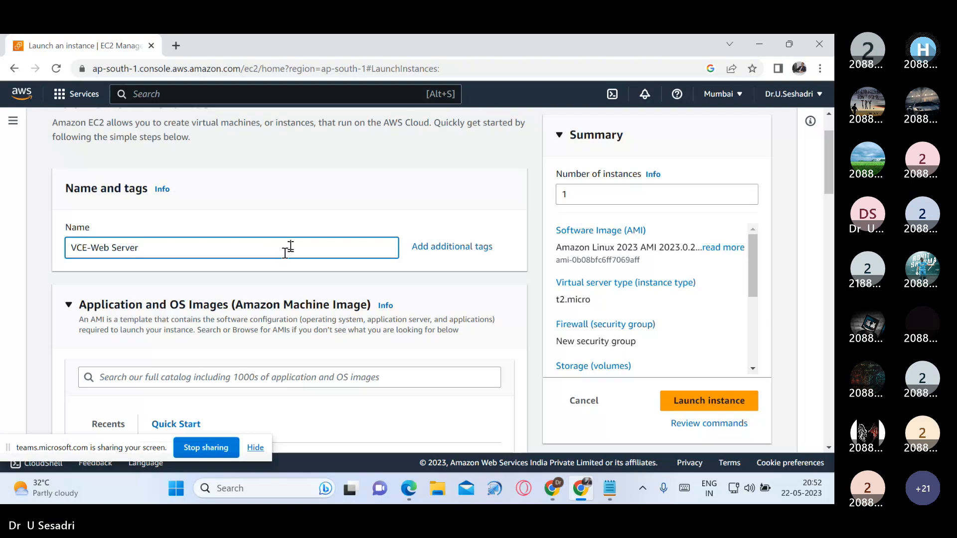
Step: Copy the instance name VCE-Web Server into the Notepad notes below item 5, with blank lines after it
{"action": "left_click_drag", "start_coordinate": [140, 247], "coordinate": [63, 246]}
{"action": "key", "text": "ctrl+c"}
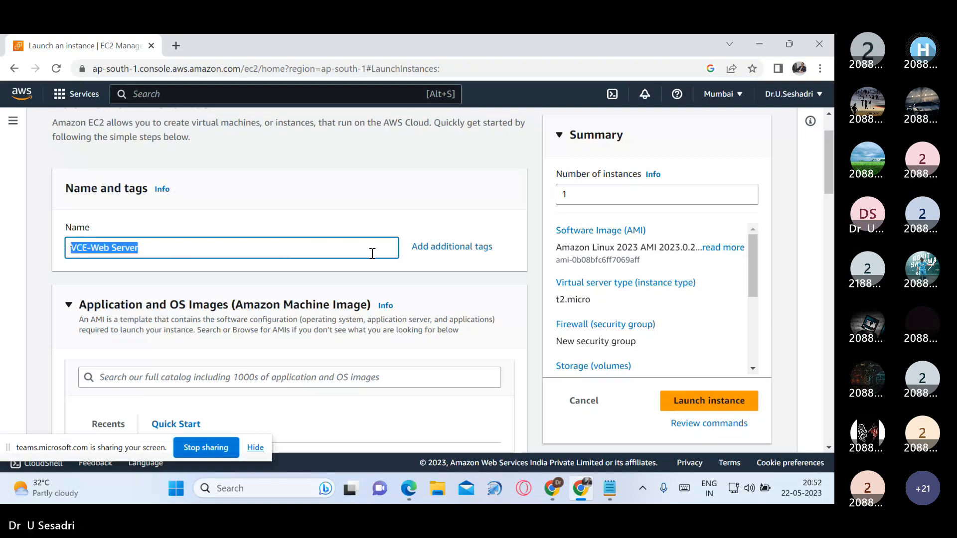
{"action": "left_click", "coordinate": [609, 488]}
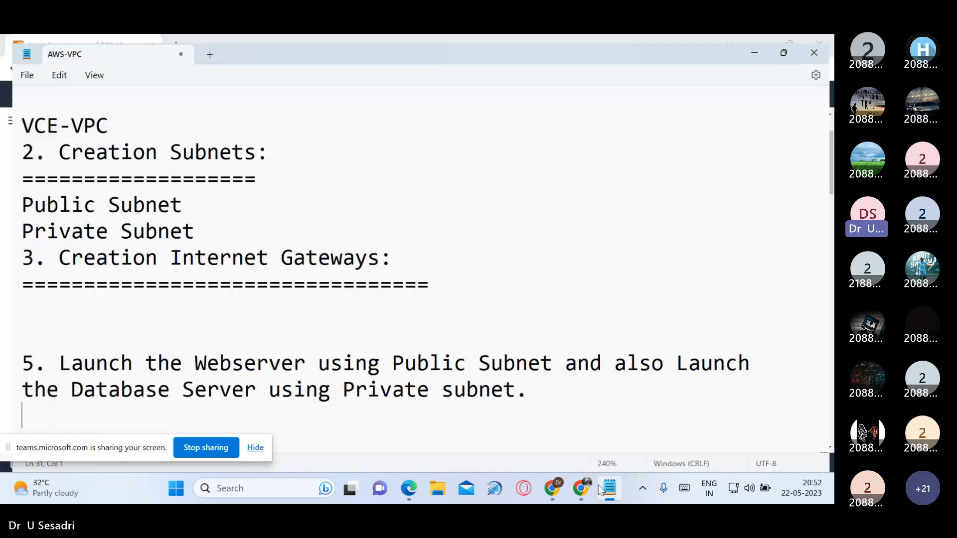
{"action": "key", "text": "Return"}
{"action": "key", "text": "ctrl+v"}
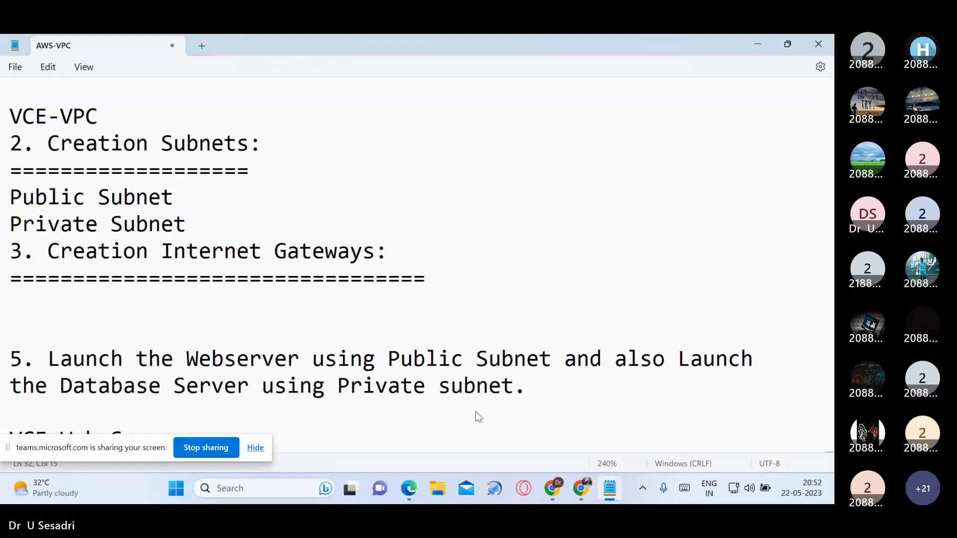
{"action": "scroll", "coordinate": [526, 324], "scroll_direction": "down", "scroll_amount": 1}
{"action": "key", "text": "Return"}
{"action": "key", "text": "Return"}
{"action": "key", "text": "Return"}
{"action": "key", "text": "Return"}
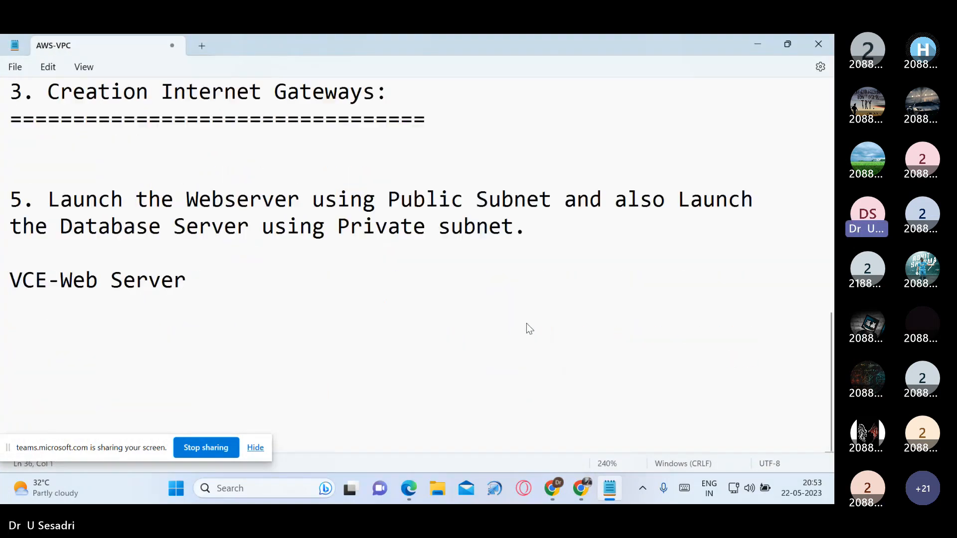
{"action": "key", "text": "Return"}
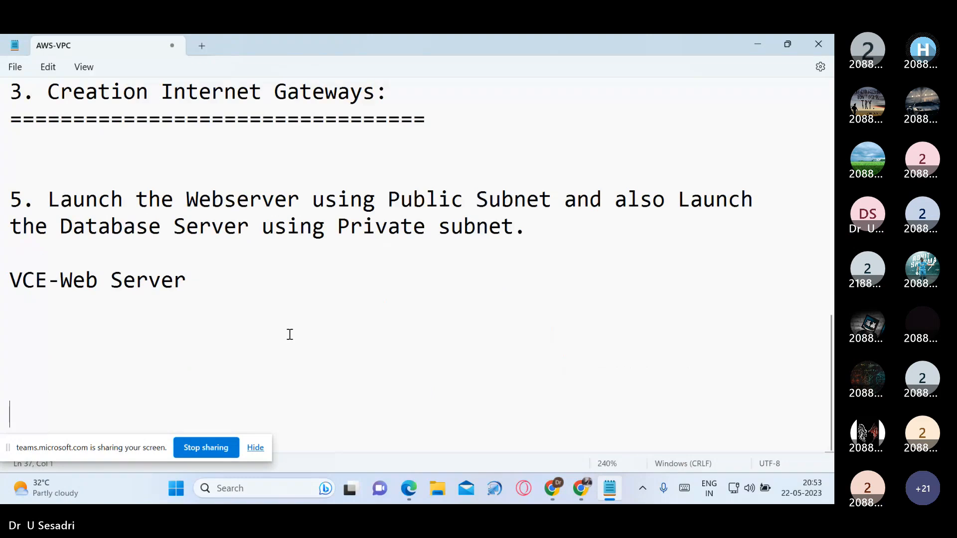
{"action": "left_click", "coordinate": [294, 282]}
Step: Return to the AWS launch form and choose Amazon Linux 2 AMI (HVM) - Kernel 5.10, SSD Volume Type as the machine image
{"action": "left_click", "coordinate": [748, 40]}
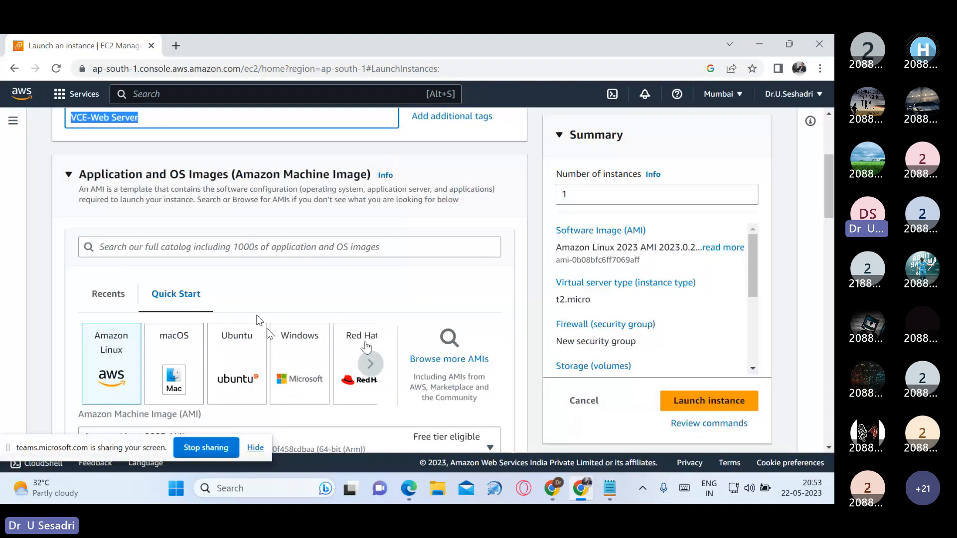
{"action": "scroll", "coordinate": [182, 377], "scroll_direction": "down", "scroll_amount": 1}
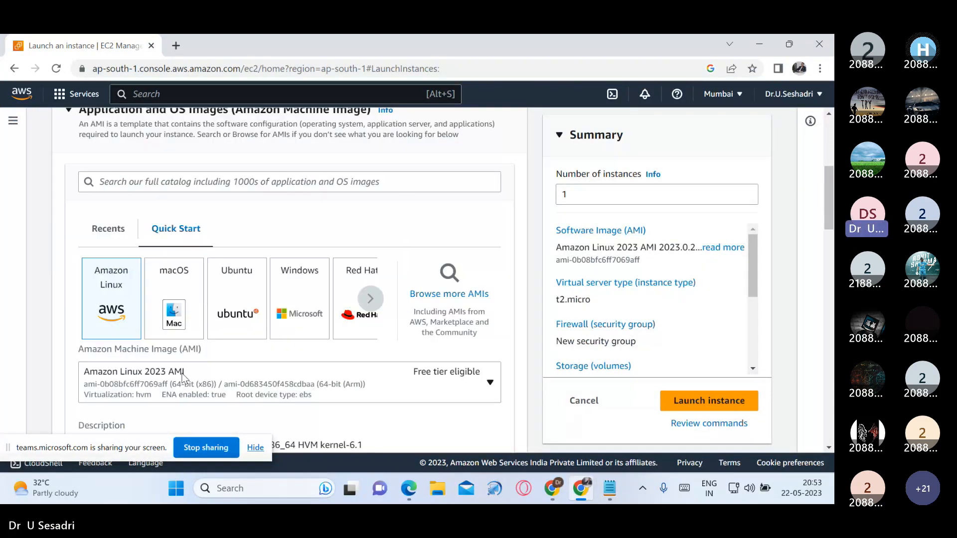
{"action": "scroll", "coordinate": [182, 378], "scroll_direction": "down", "scroll_amount": 2}
{"action": "left_click", "coordinate": [489, 252]}
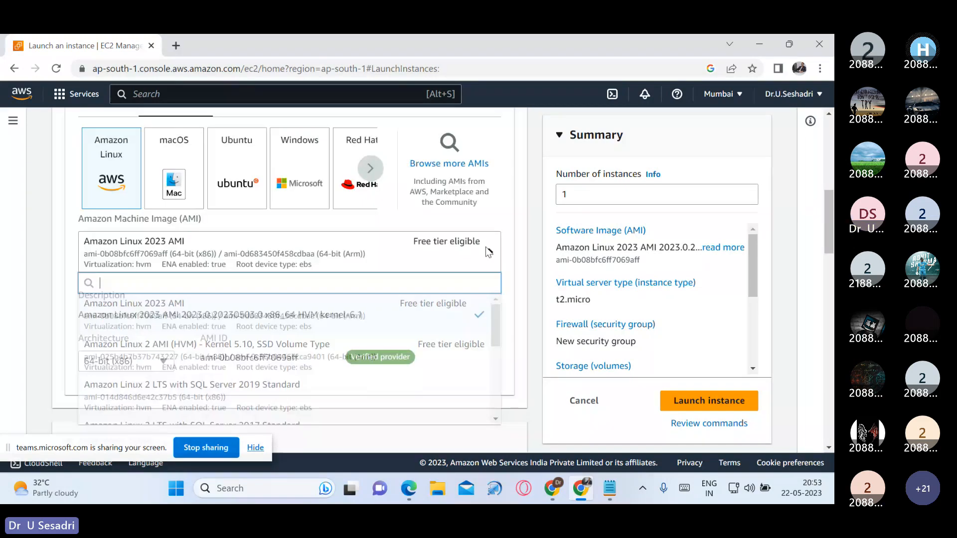
{"action": "left_click", "coordinate": [337, 345]}
{"action": "scroll", "coordinate": [337, 345], "scroll_direction": "down", "scroll_amount": 2}
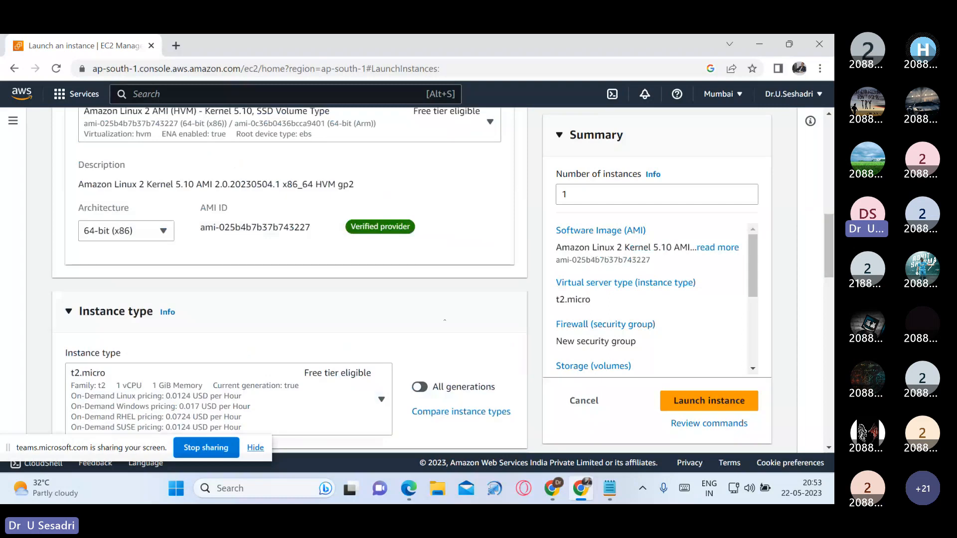
Step: Create an RSA key pair named VCE-Web Server-Key in .pem format for the instance login
{"action": "scroll", "coordinate": [441, 318], "scroll_direction": "down", "scroll_amount": 4}
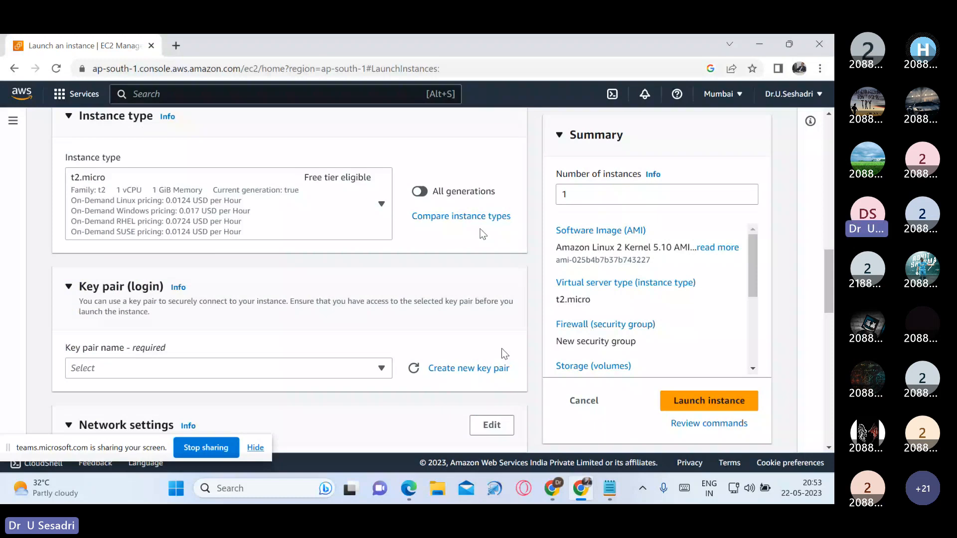
{"action": "left_click", "coordinate": [499, 372]}
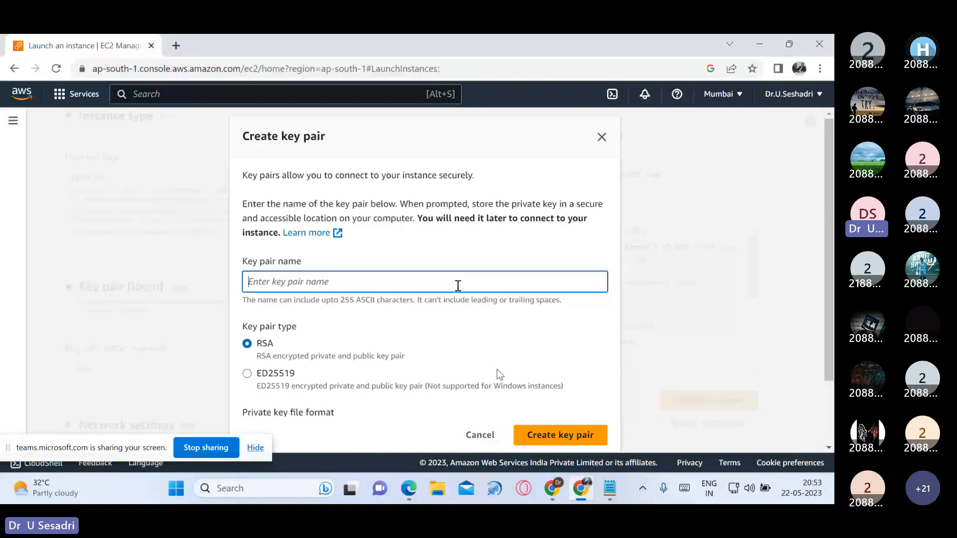
{"action": "type", "text": "VCE"}
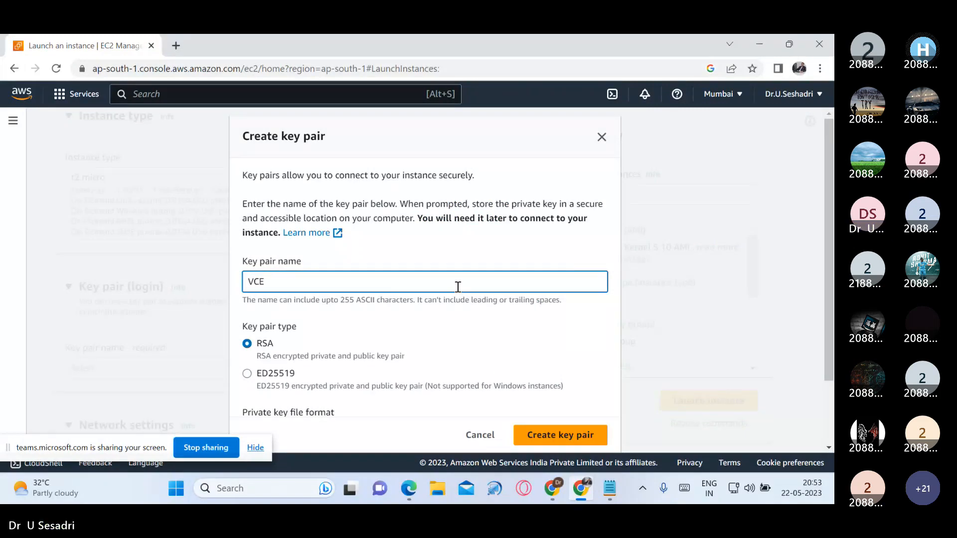
{"action": "type", "text": "-Web S"}
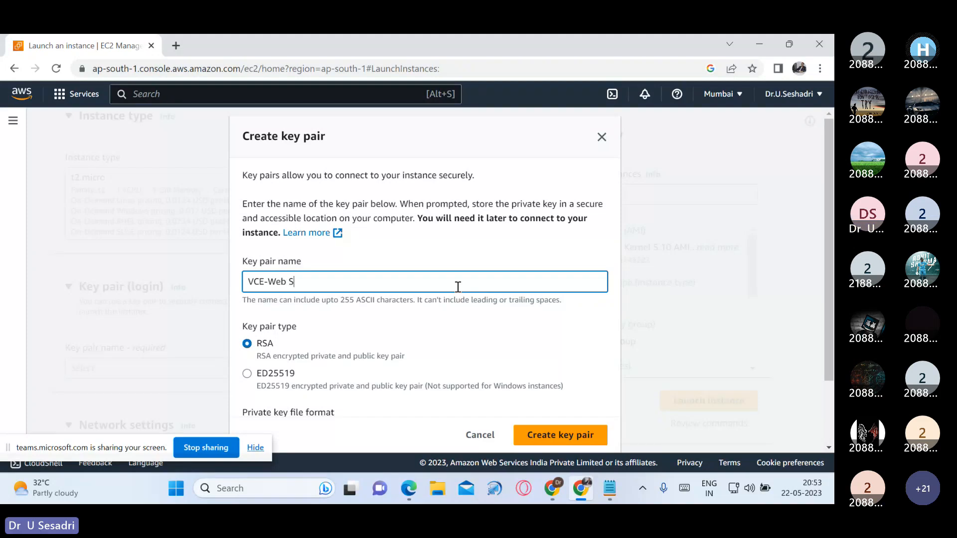
{"action": "type", "text": "erver-Key"}
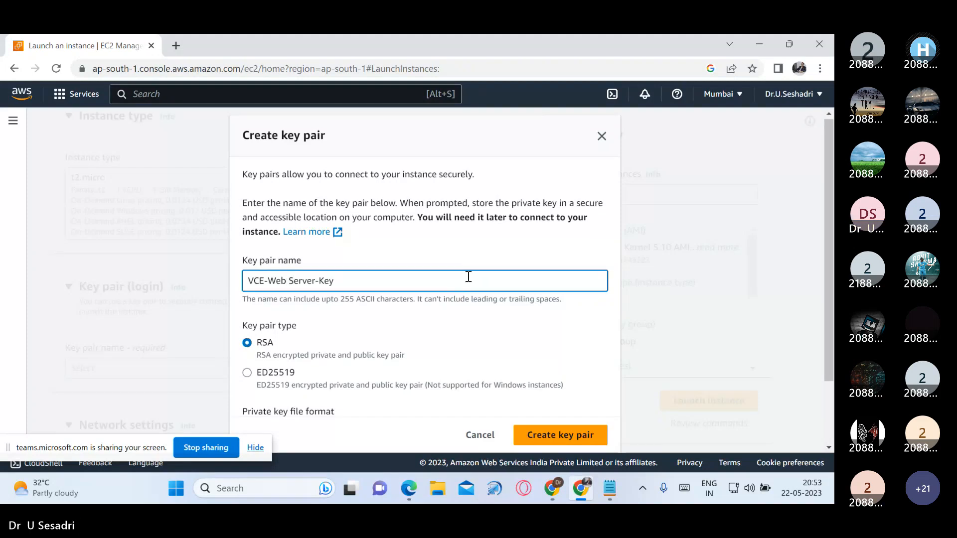
{"action": "scroll", "coordinate": [471, 282], "scroll_direction": "down", "scroll_amount": 2}
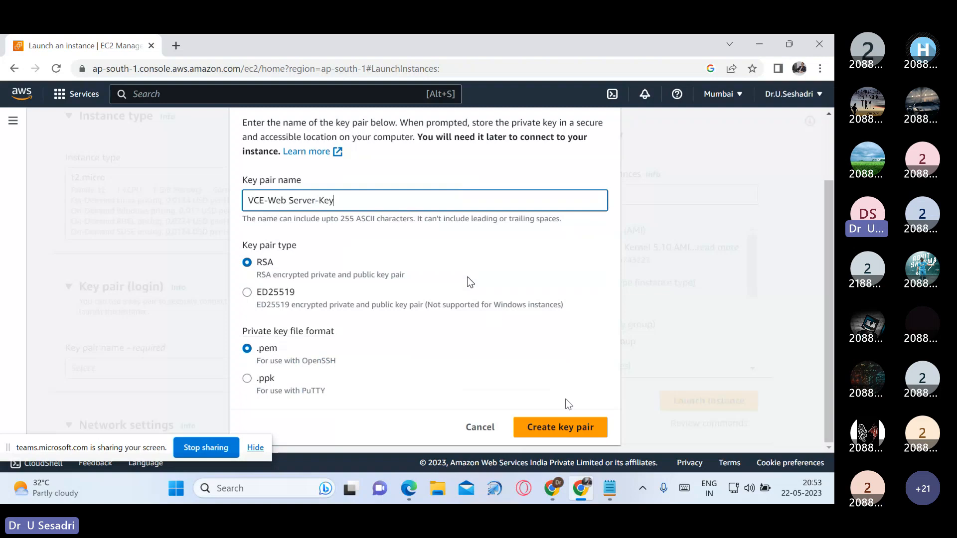
{"action": "left_click", "coordinate": [576, 429]}
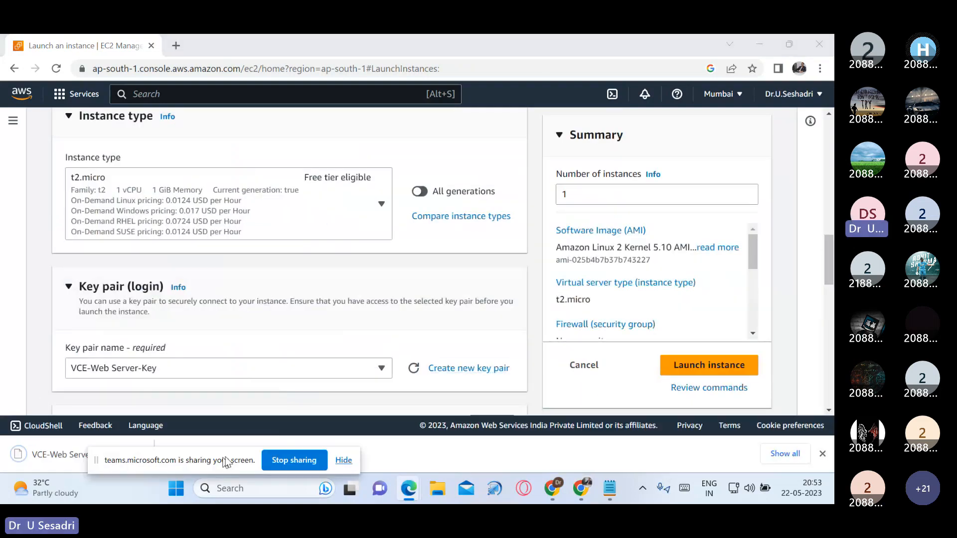
Step: Edit the network settings to place the instance in VCE-VPC, and check the subnet choices, keeping Public Subnet
{"action": "scroll", "coordinate": [513, 203], "scroll_direction": "down", "scroll_amount": 3}
{"action": "scroll", "coordinate": [493, 240], "scroll_direction": "down", "scroll_amount": 1}
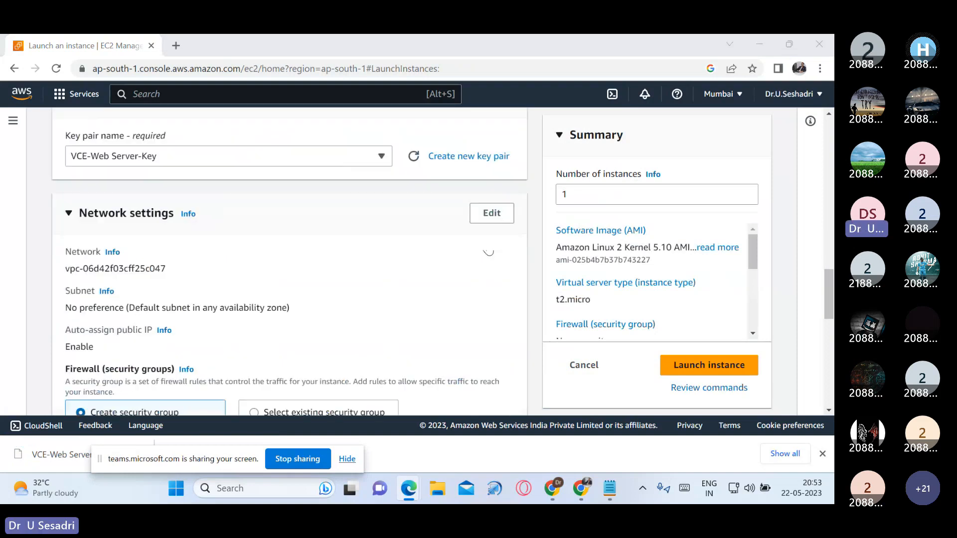
{"action": "scroll", "coordinate": [486, 250], "scroll_direction": "down", "scroll_amount": 1}
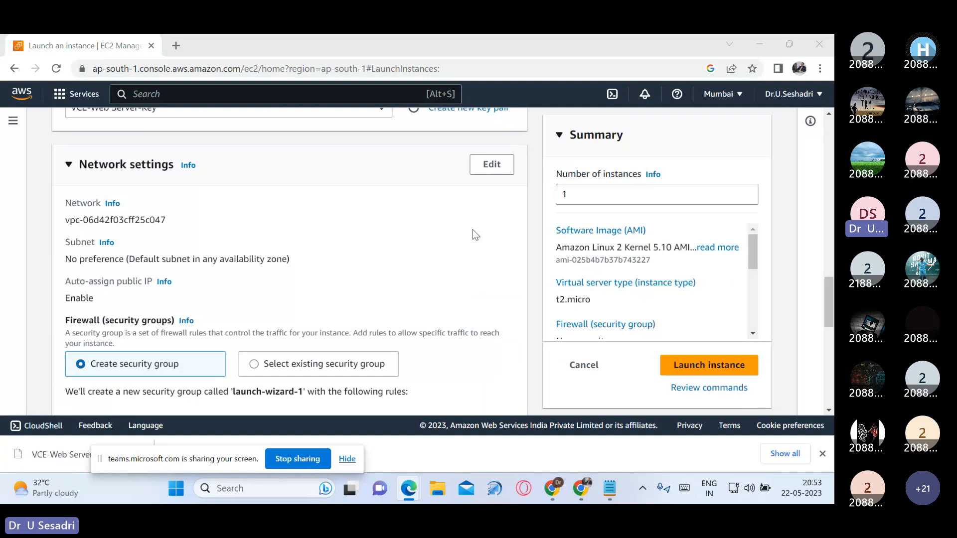
{"action": "left_click", "coordinate": [492, 164]}
{"action": "scroll", "coordinate": [433, 300], "scroll_direction": "down", "scroll_amount": 1}
{"action": "scroll", "coordinate": [433, 285], "scroll_direction": "up", "scroll_amount": 1}
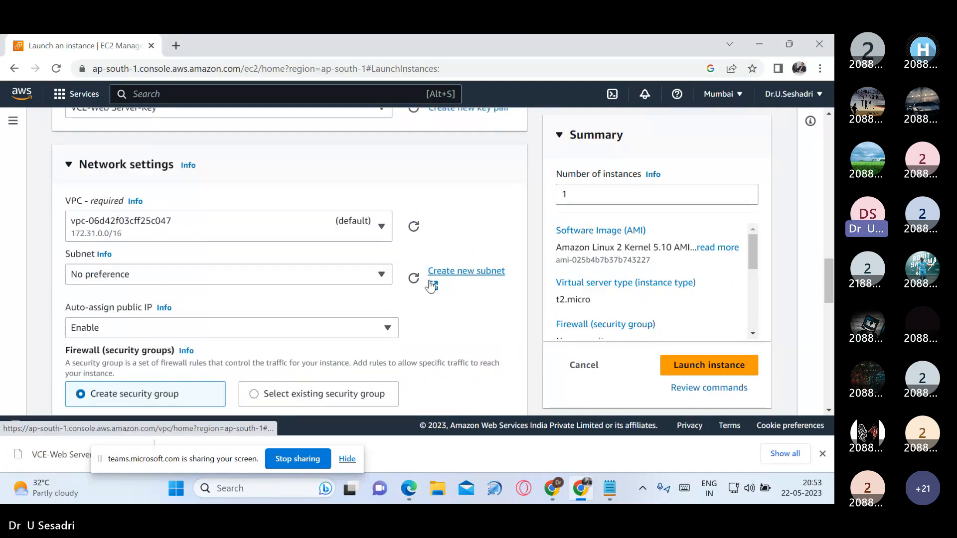
{"action": "left_click", "coordinate": [382, 229]}
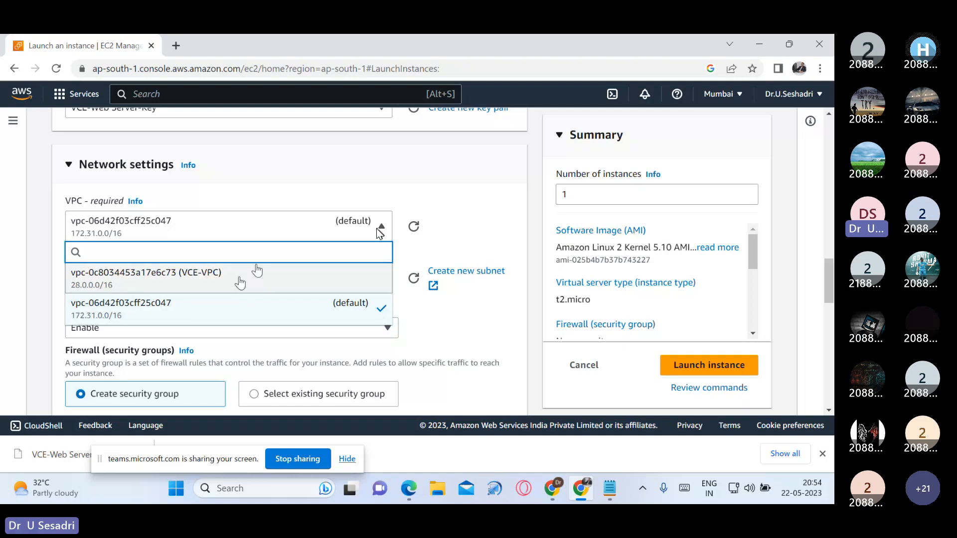
{"action": "left_click", "coordinate": [240, 281]}
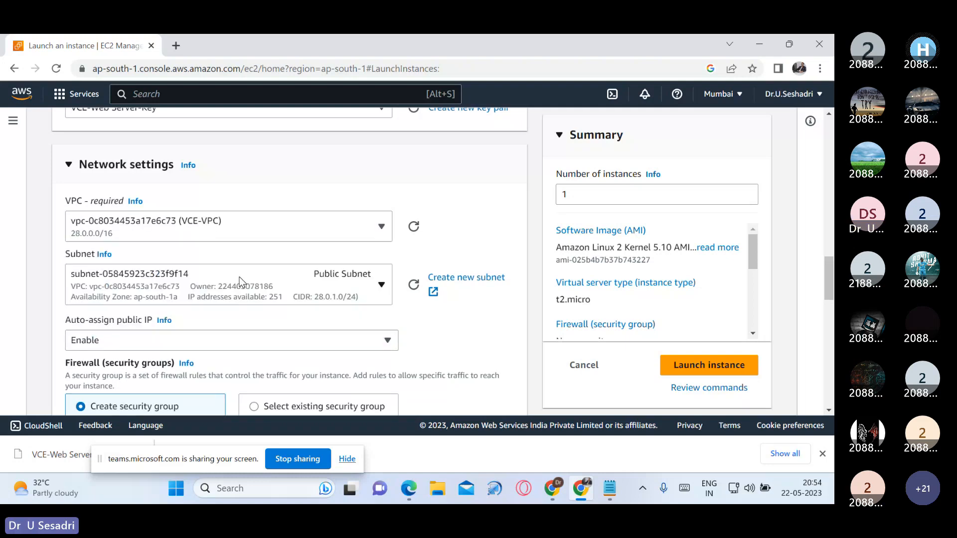
{"action": "scroll", "coordinate": [425, 290], "scroll_direction": "down", "scroll_amount": 1}
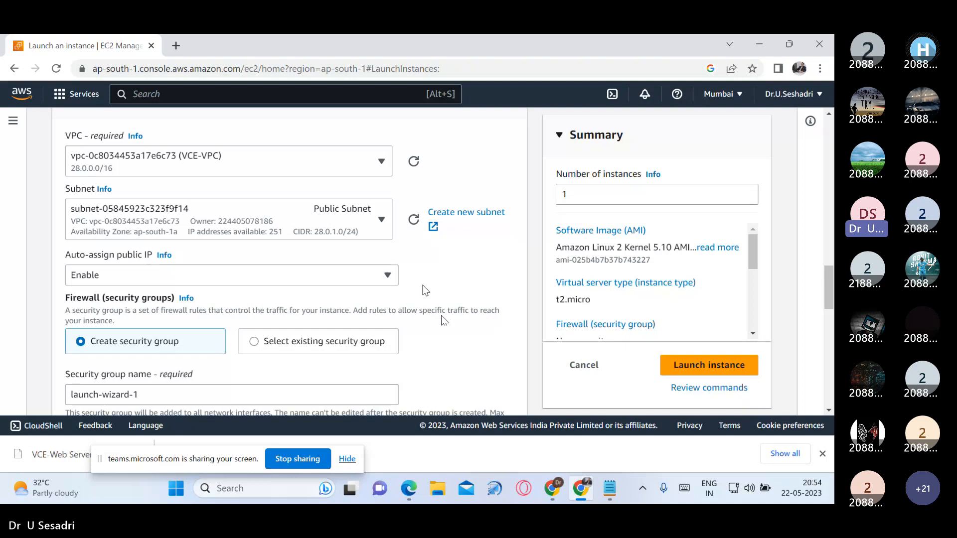
{"action": "left_click", "coordinate": [390, 233]}
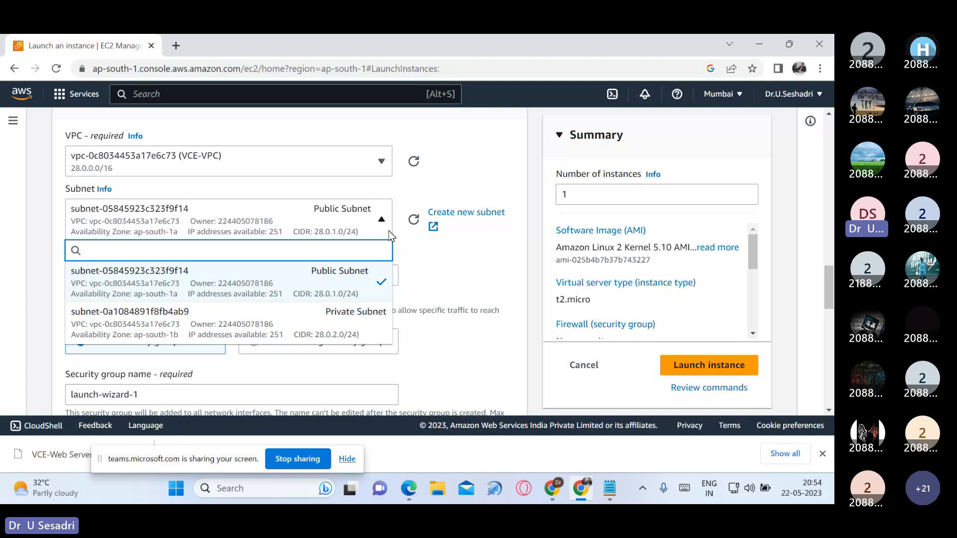
{"action": "left_click", "coordinate": [439, 269]}
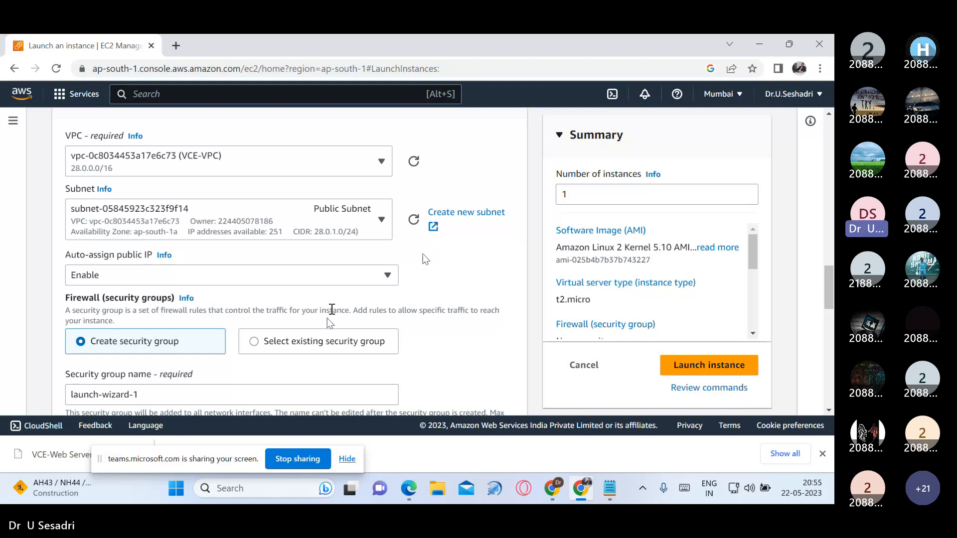
Step: Name the new security group VCE-Web Server-SG and copy that name into its description
{"action": "scroll", "coordinate": [327, 319], "scroll_direction": "down", "scroll_amount": 3}
{"action": "left_click", "coordinate": [278, 265]}
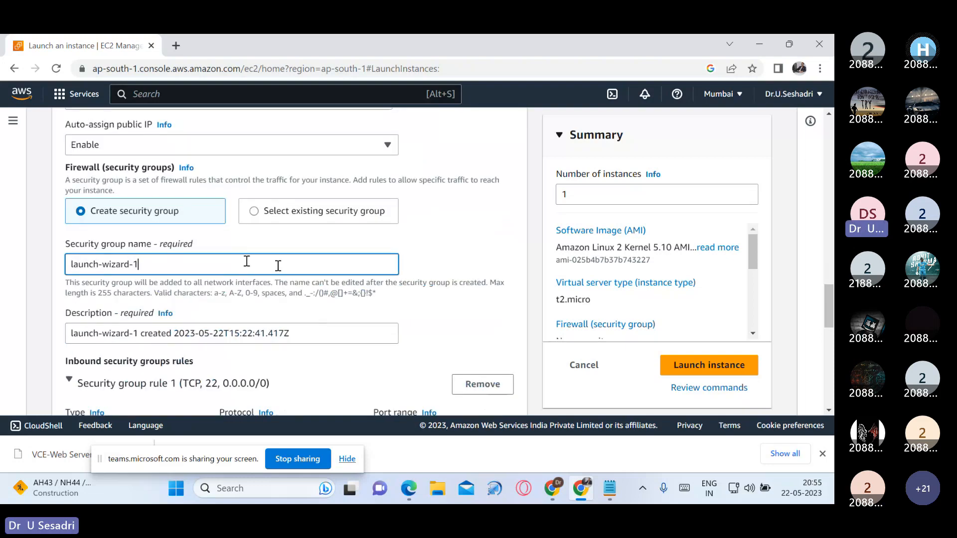
{"action": "key", "text": "ctrl+a"}
{"action": "type", "text": "VCE"}
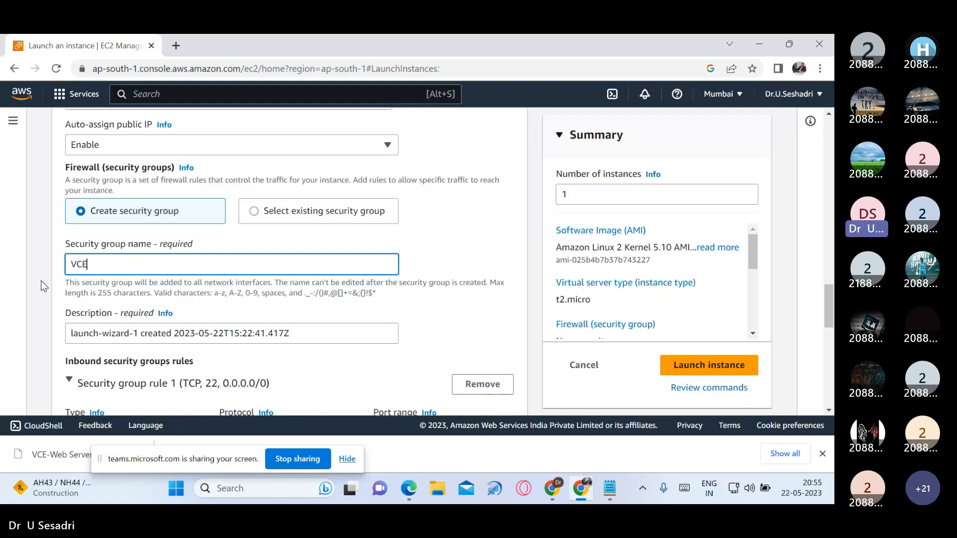
{"action": "type", "text": "-Web"}
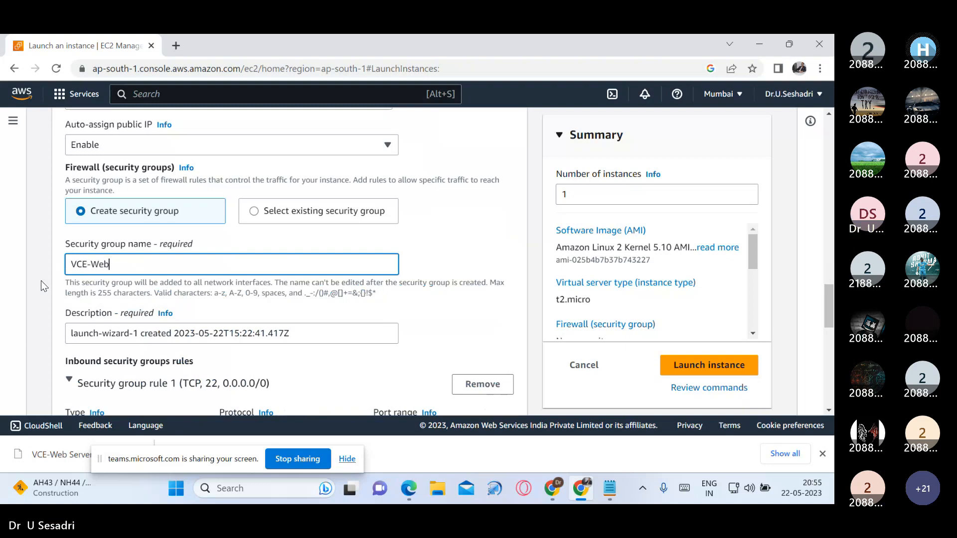
{"action": "type", "text": " Serv"}
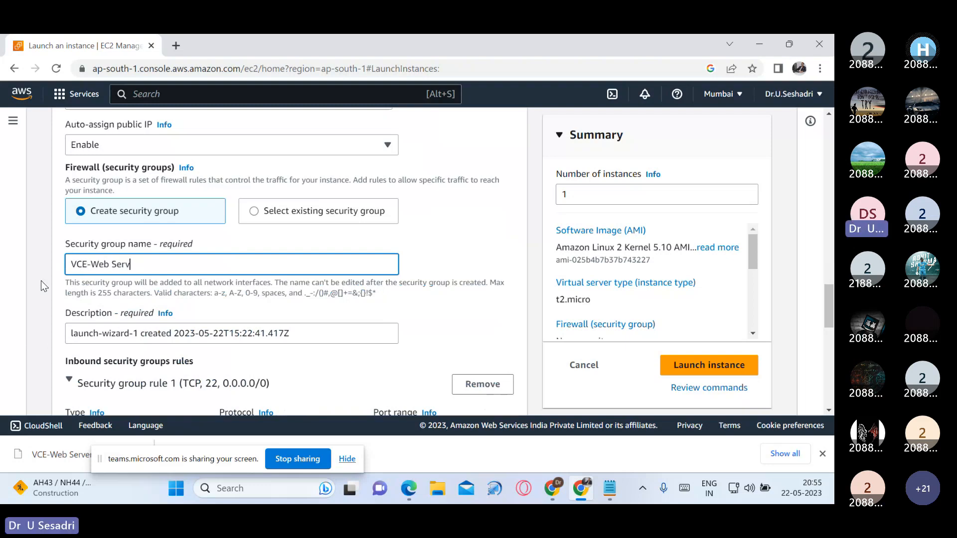
{"action": "type", "text": "er-SG"}
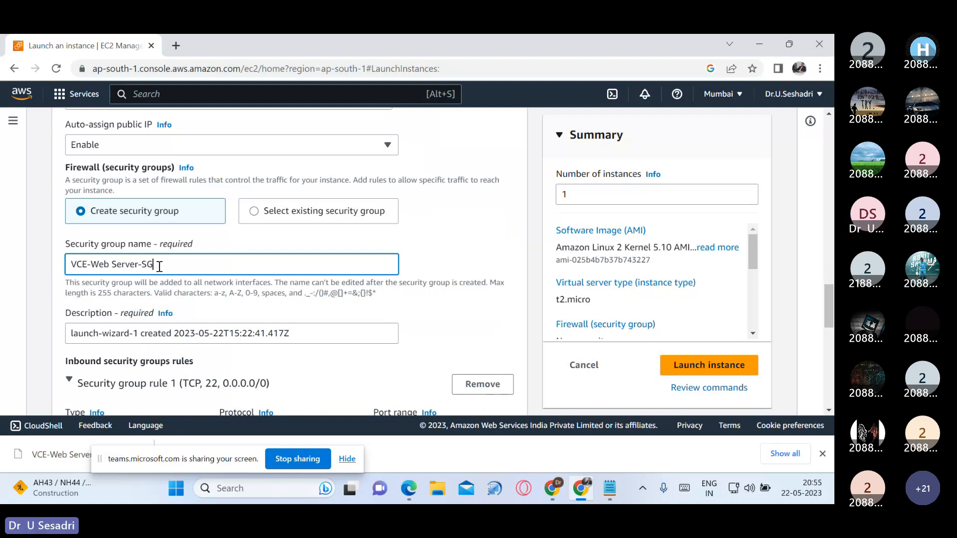
{"action": "left_click_drag", "start_coordinate": [160, 267], "coordinate": [71, 264]}
{"action": "key", "text": "ctrl+c"}
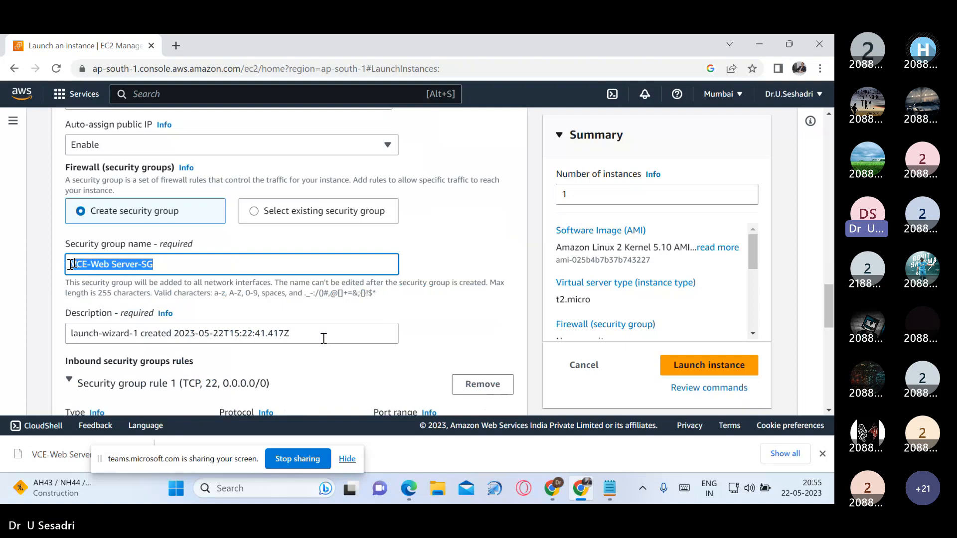
{"action": "left_click_drag", "start_coordinate": [324, 338], "coordinate": [49, 347]}
{"action": "key", "text": "ctrl+v"}
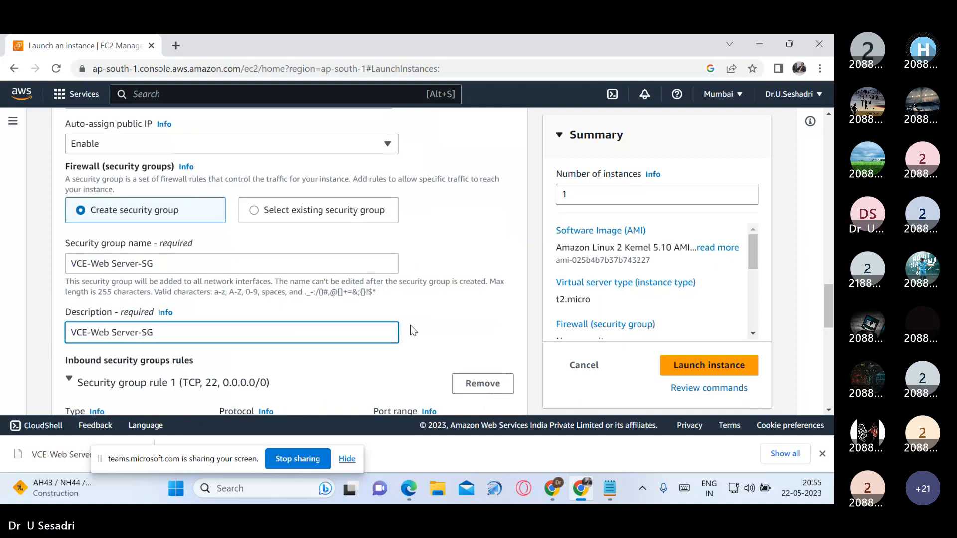
Step: Add a second inbound security group rule of type HTTP with source type Anywhere
{"action": "scroll", "coordinate": [412, 330], "scroll_direction": "down", "scroll_amount": 3}
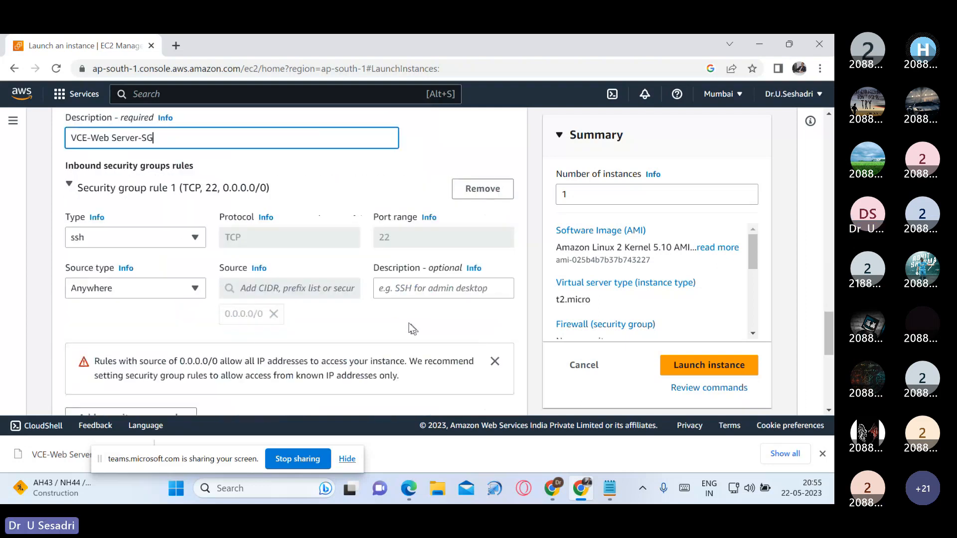
{"action": "scroll", "coordinate": [379, 329], "scroll_direction": "down", "scroll_amount": 2}
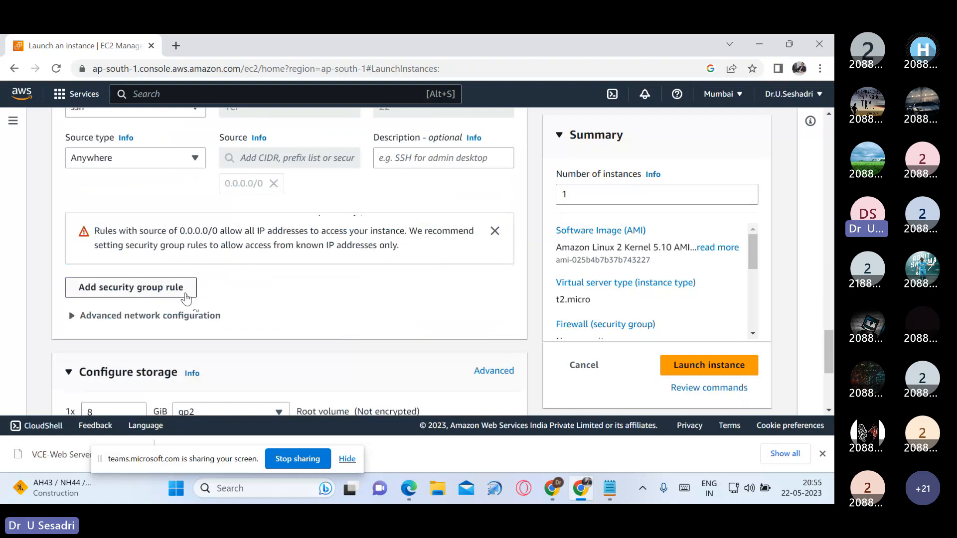
{"action": "left_click", "coordinate": [186, 299]}
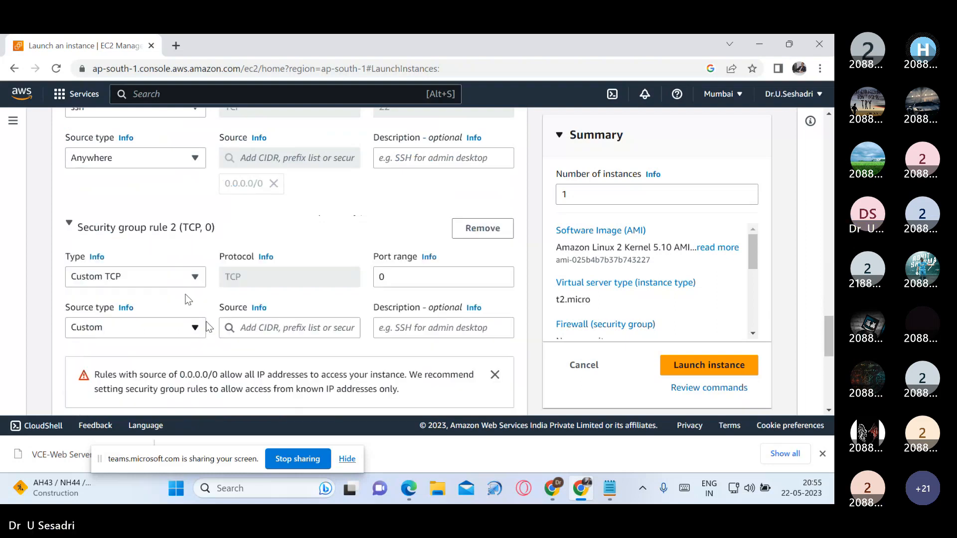
{"action": "scroll", "coordinate": [188, 300], "scroll_direction": "down", "scroll_amount": 1}
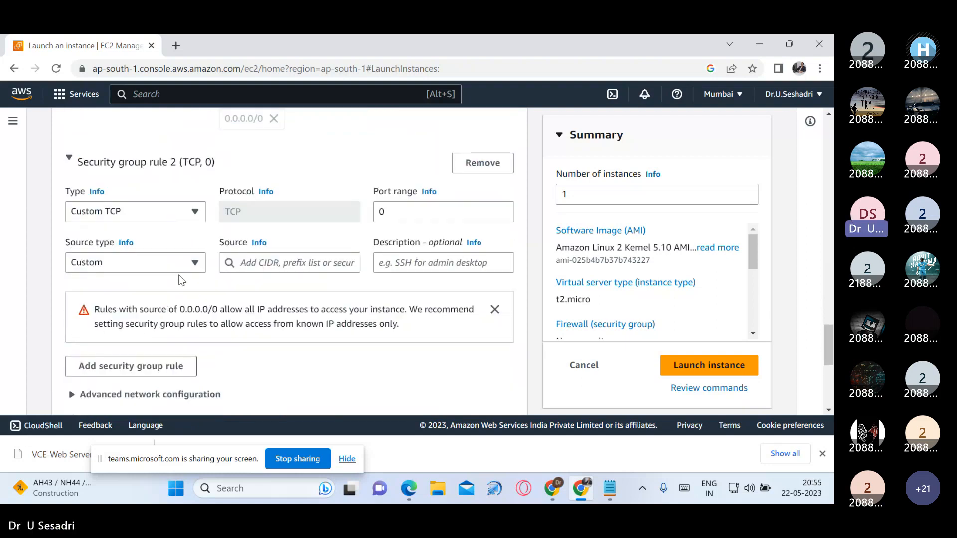
{"action": "left_click", "coordinate": [197, 215]}
{"action": "scroll", "coordinate": [165, 299], "scroll_direction": "down", "scroll_amount": 3}
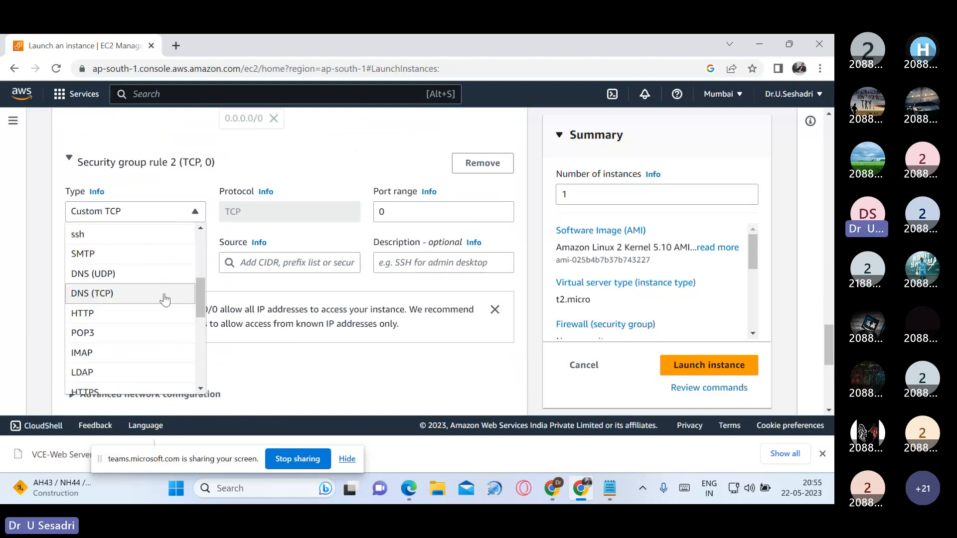
{"action": "left_click", "coordinate": [144, 312]}
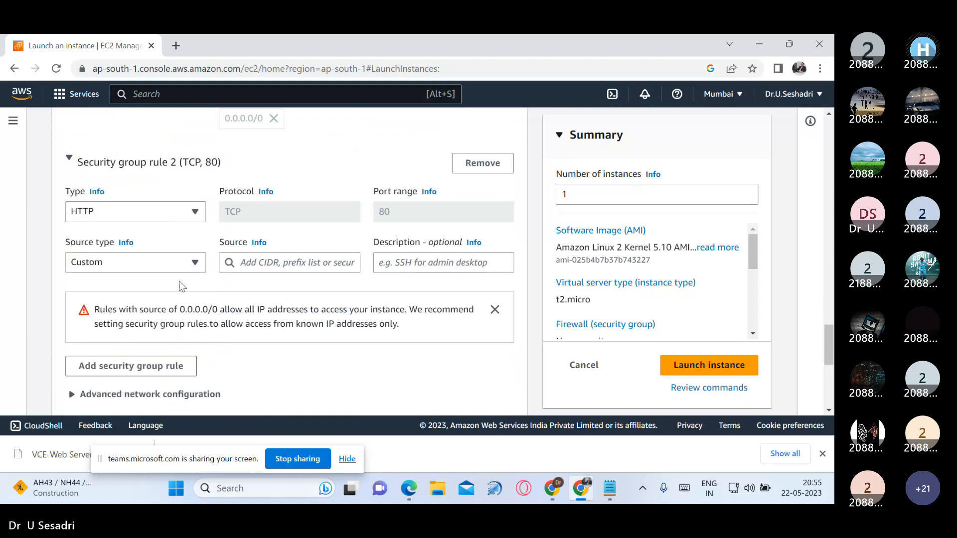
{"action": "left_click", "coordinate": [190, 264]}
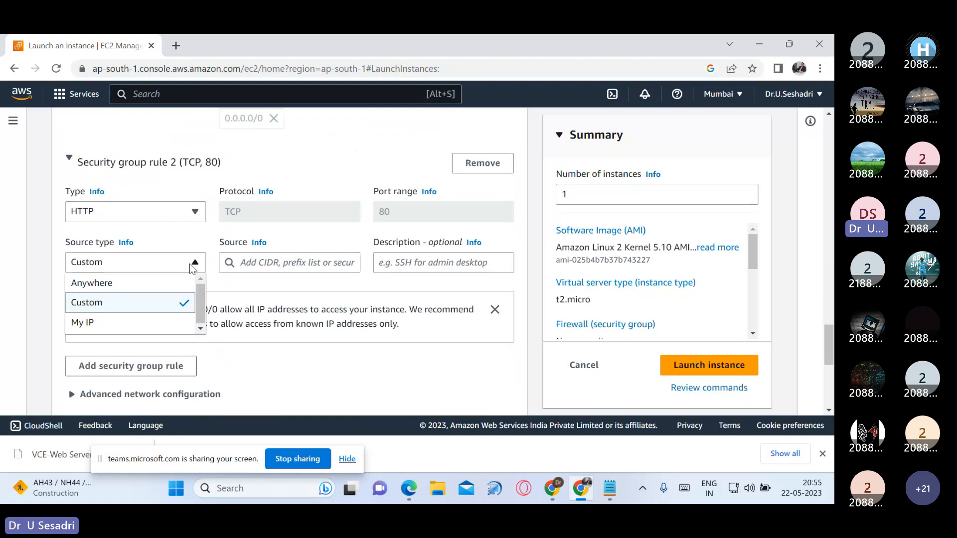
{"action": "left_click", "coordinate": [166, 282]}
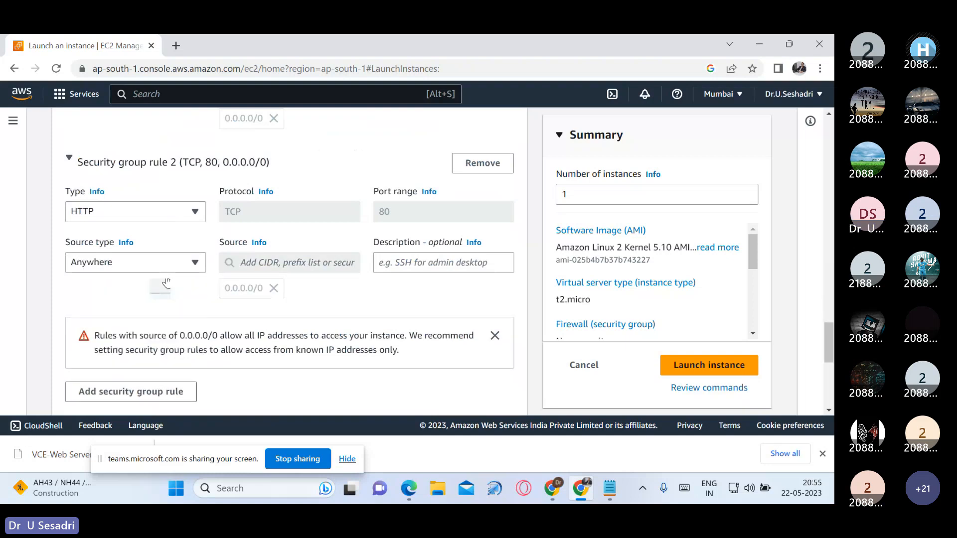
Step: Expand the advanced details of the web server instance and get the empty User data field ready for entry
{"action": "scroll", "coordinate": [241, 305], "scroll_direction": "down", "scroll_amount": 5}
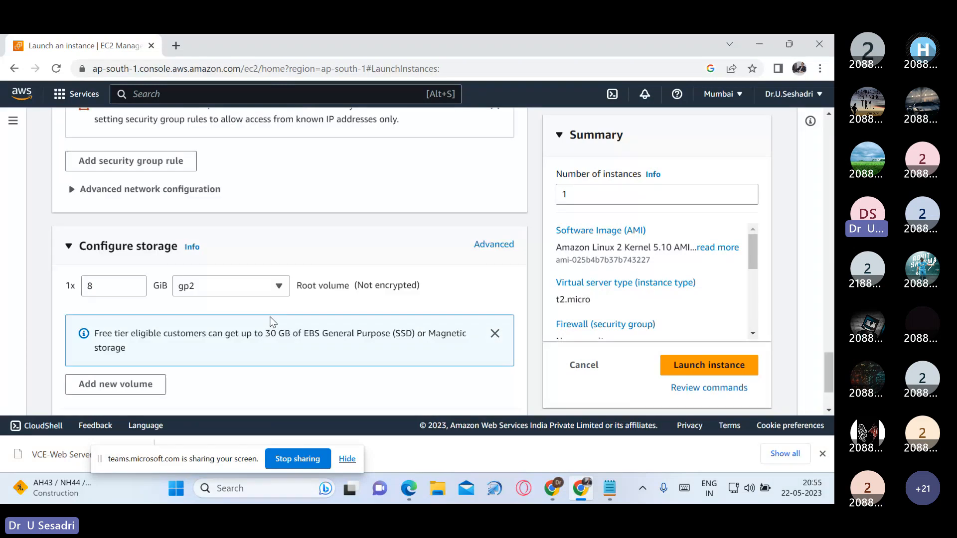
{"action": "scroll", "coordinate": [273, 321], "scroll_direction": "down", "scroll_amount": 2}
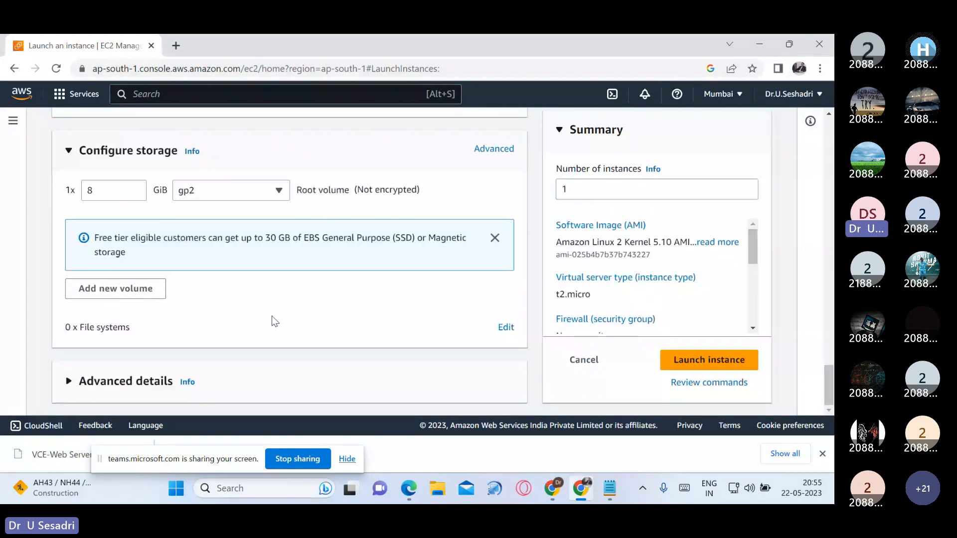
{"action": "left_click", "coordinate": [73, 387]}
{"action": "scroll", "coordinate": [237, 379], "scroll_direction": "down", "scroll_amount": 1}
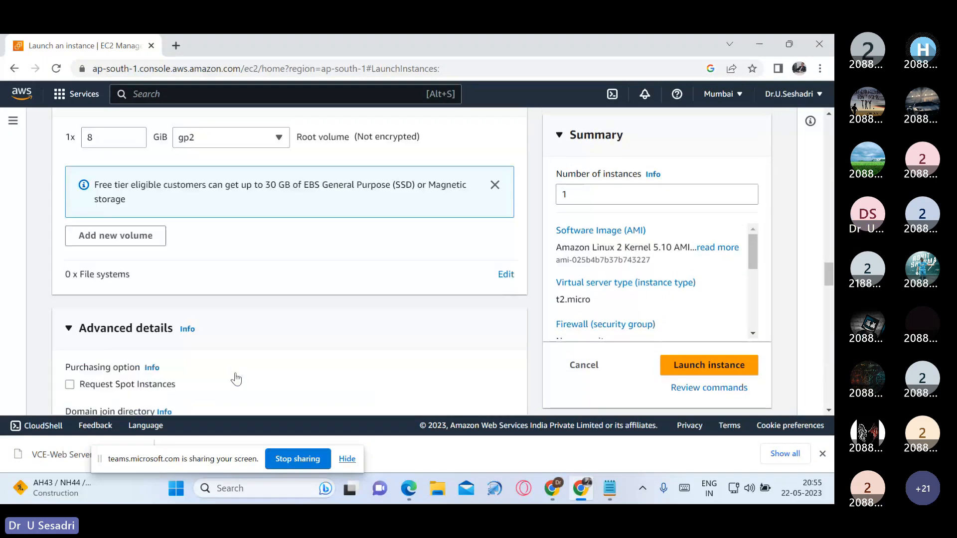
{"action": "scroll", "coordinate": [315, 353], "scroll_direction": "down", "scroll_amount": 15}
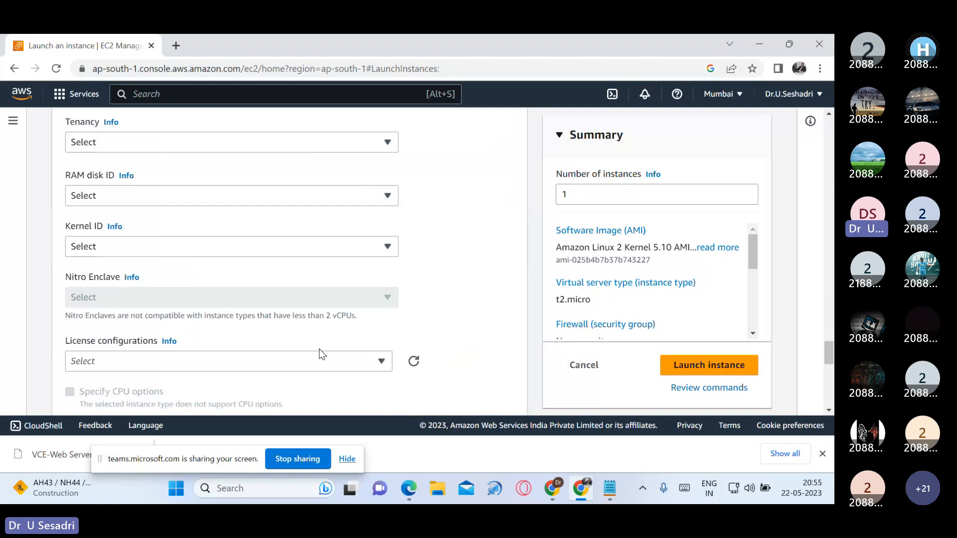
{"action": "left_click", "coordinate": [157, 172]}
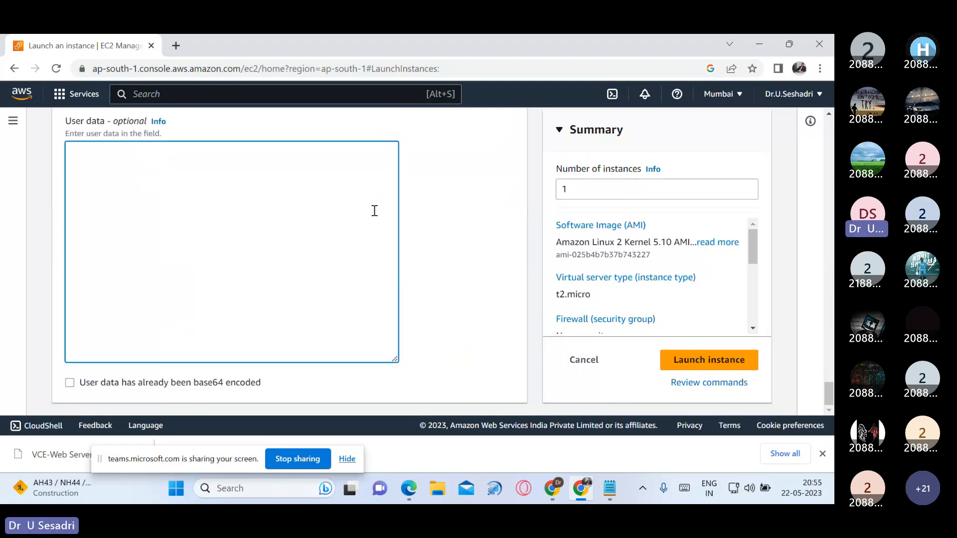
Step: Switch to the slide deck in the other browser window and open the bootstrap script linked on the EC2 – Public Subnet slide
{"action": "left_click", "coordinate": [552, 490]}
{"action": "left_click", "coordinate": [640, 107]}
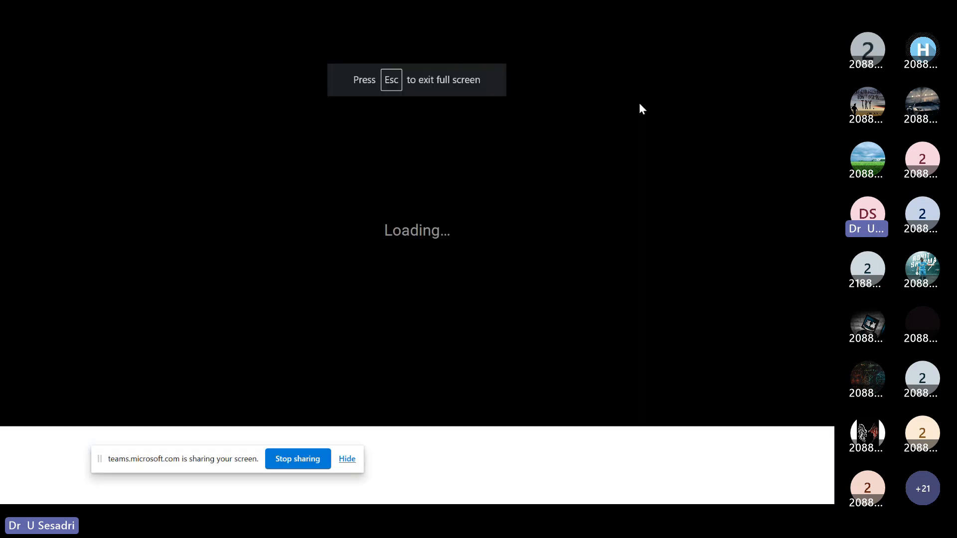
{"action": "key", "text": "Right"}
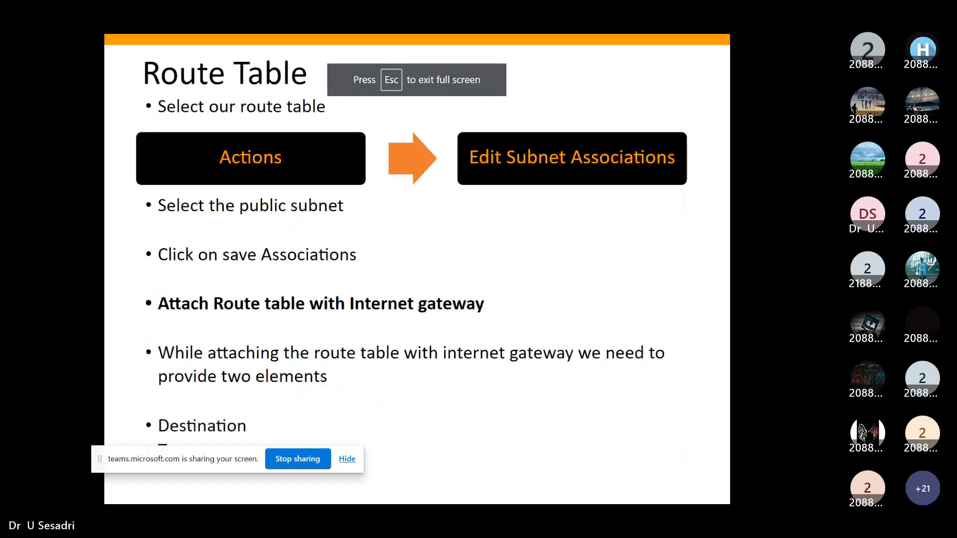
{"action": "key", "text": "Right"}
{"action": "key", "text": "Right"}
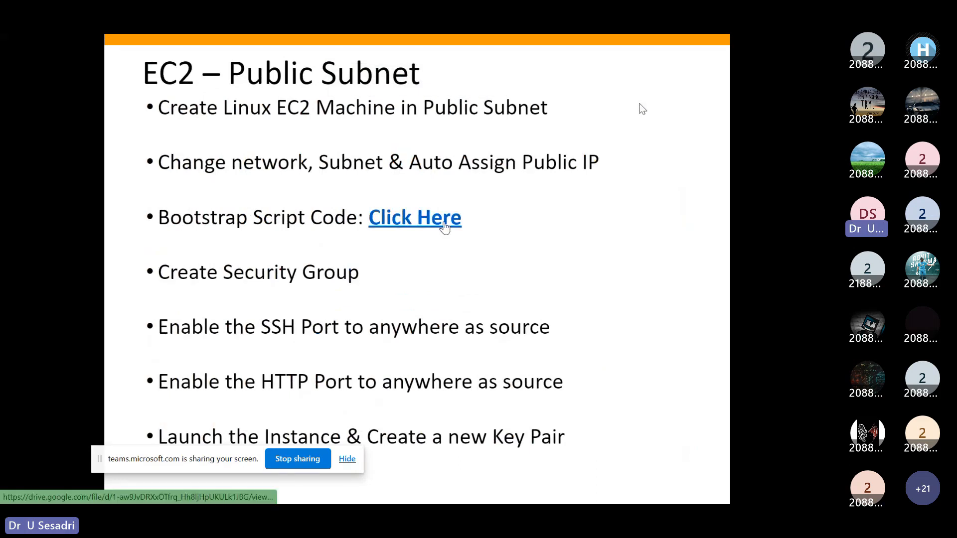
{"action": "left_click", "coordinate": [445, 228]}
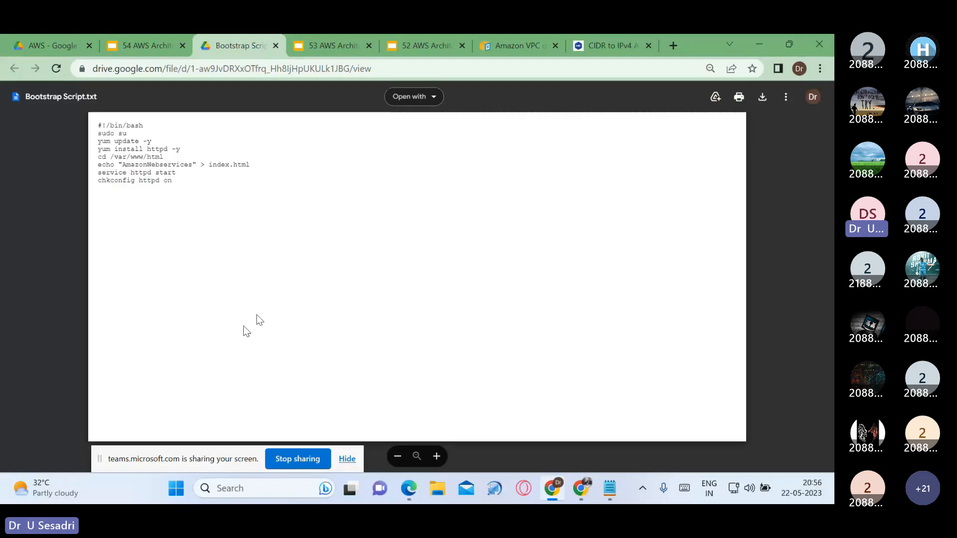
Step: Copy the full text of Bootstrap Script.txt and paste it into the instance's User data in the AWS console
{"action": "key", "text": "ctrl+plus"}
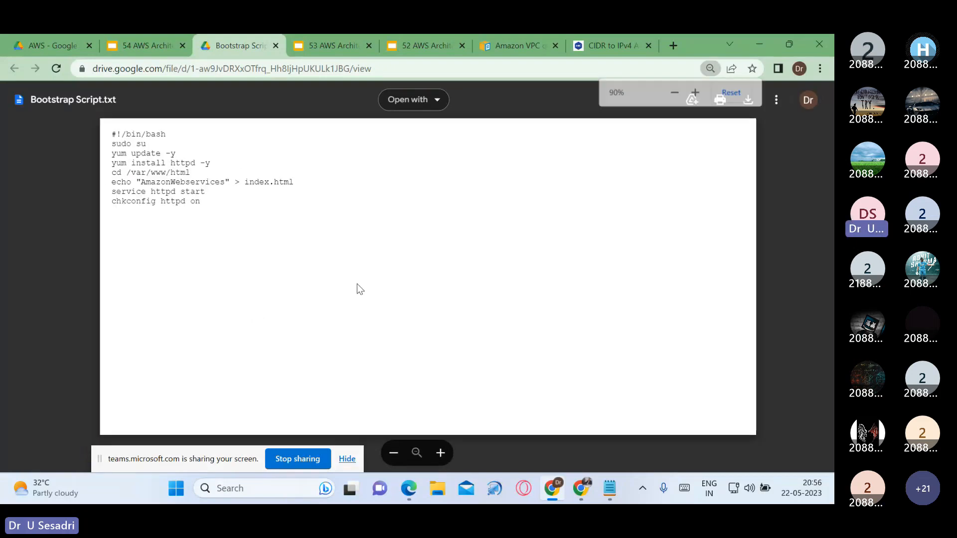
{"action": "key", "text": "ctrl+a"}
{"action": "key", "text": "ctrl+c"}
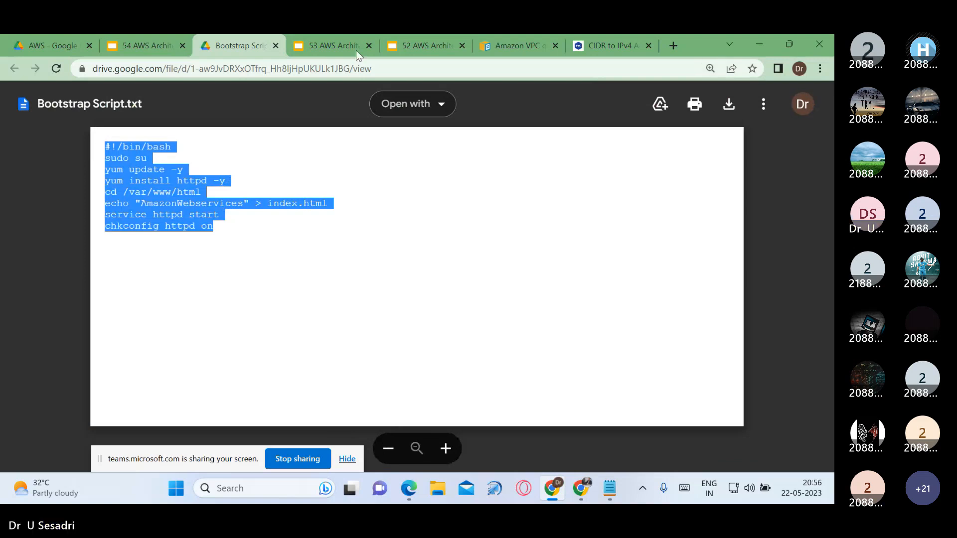
{"action": "left_click", "coordinate": [577, 485]}
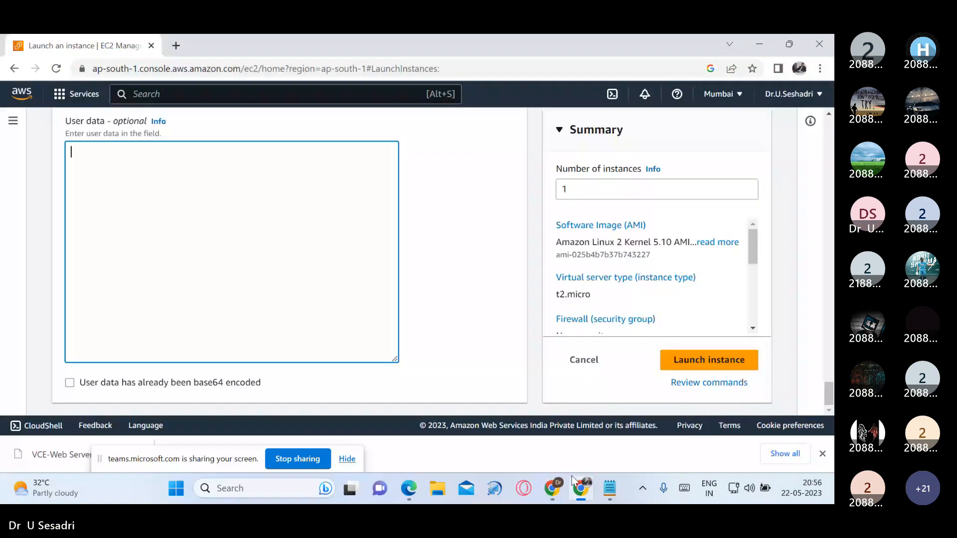
{"action": "key", "text": "ctrl+v"}
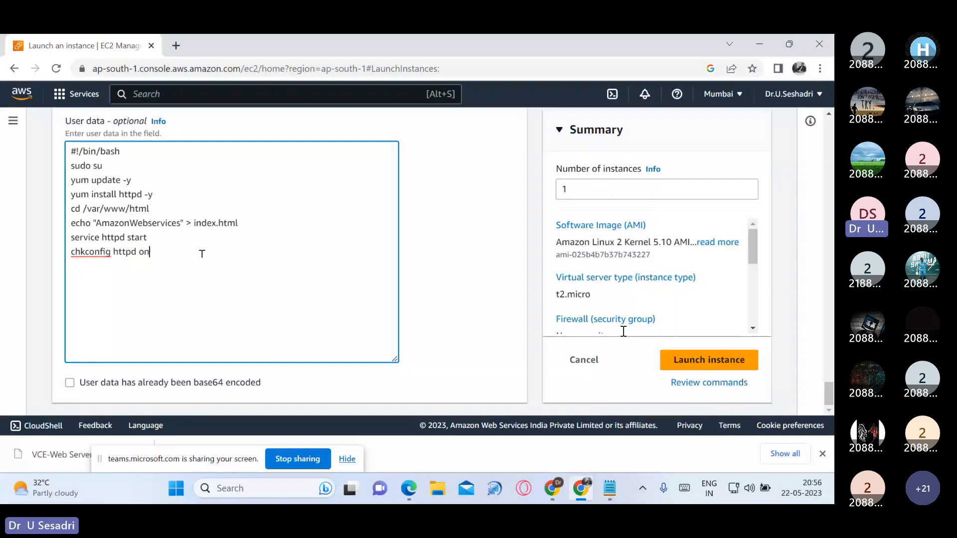
Step: Launch the web server instance and go to the list of instances
{"action": "left_click", "coordinate": [688, 360]}
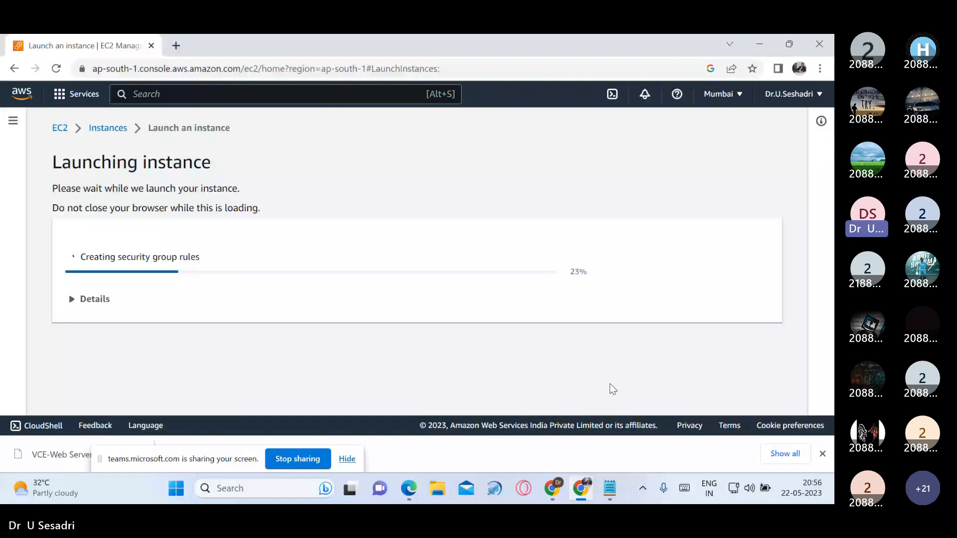
{"action": "left_click", "coordinate": [107, 128]}
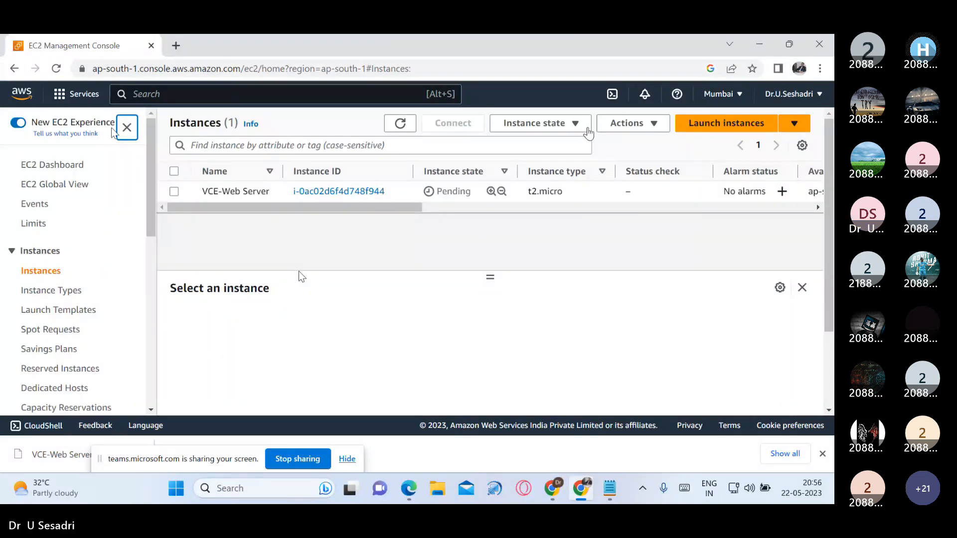
Step: Start launching another EC2 instance and name it VCE-Database Server
{"action": "left_click", "coordinate": [719, 125]}
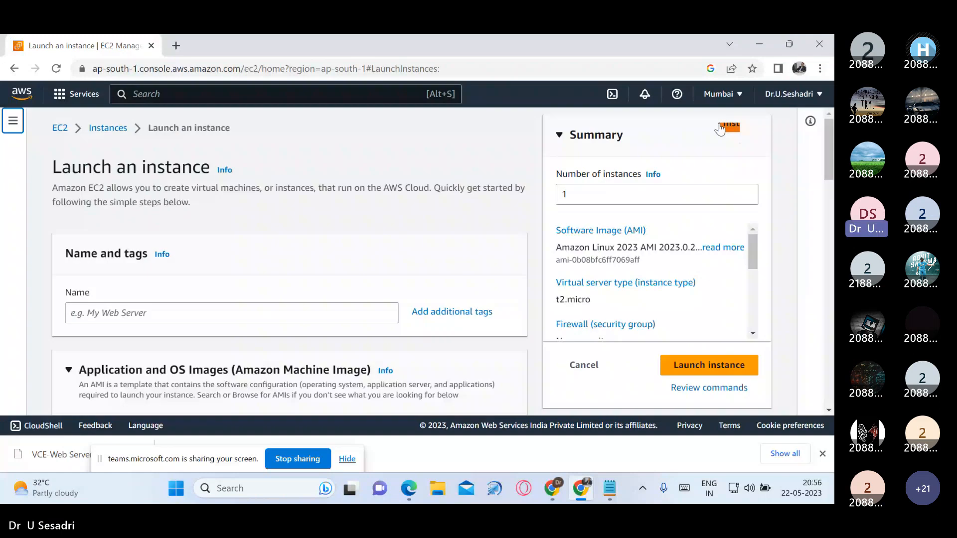
{"action": "left_click", "coordinate": [246, 315]}
{"action": "type", "text": "VCE-Data"}
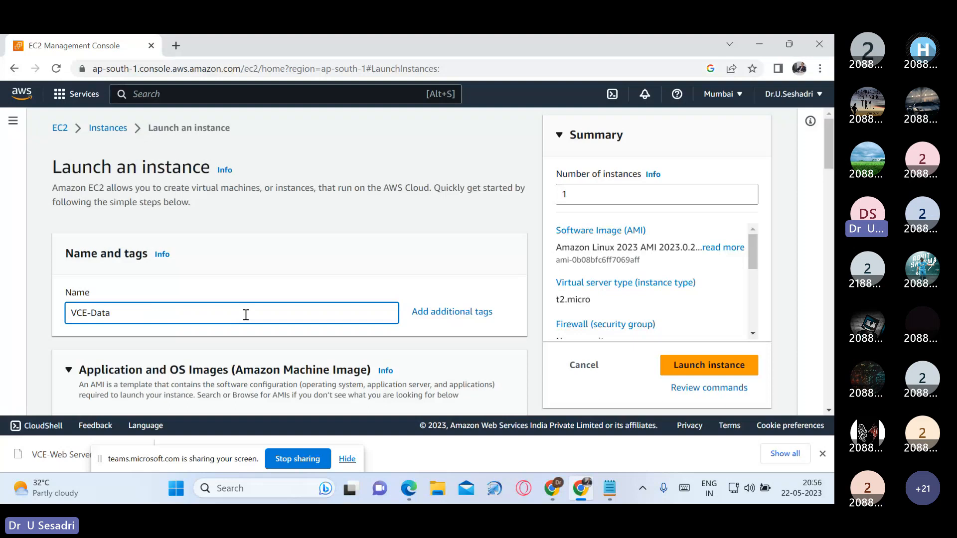
{"action": "type", "text": "base"}
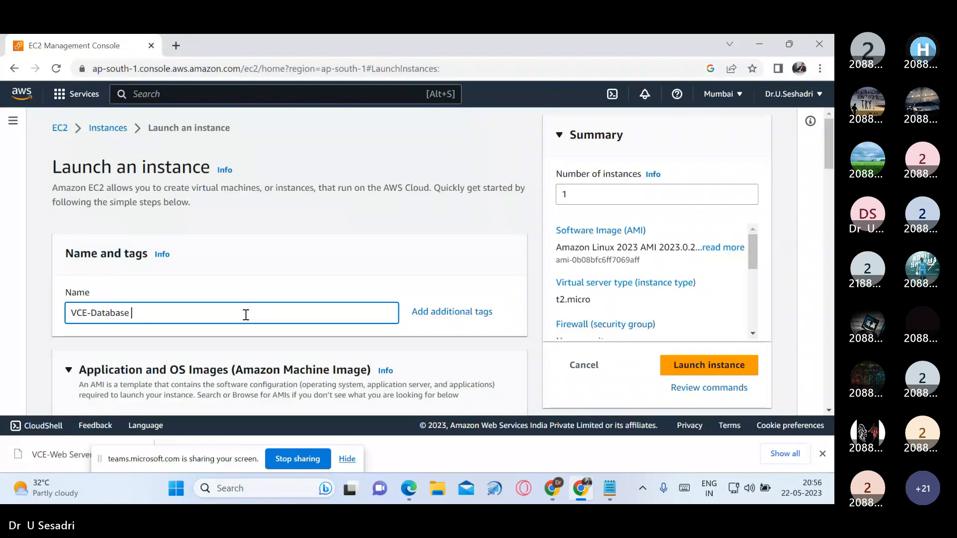
{"action": "type", "text": " Server"}
Step: Copy the instance name VCE-Database Server into the AWS-VPC notes below VCE-Web Server, and return to the AWS console
{"action": "left_click_drag", "start_coordinate": [247, 314], "coordinate": [75, 314]}
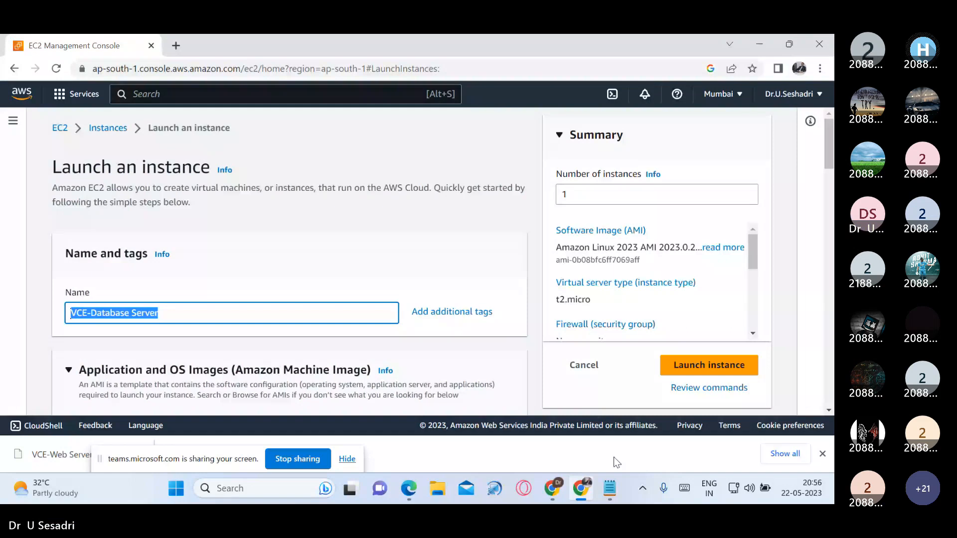
{"action": "key", "text": "alt+Tab"}
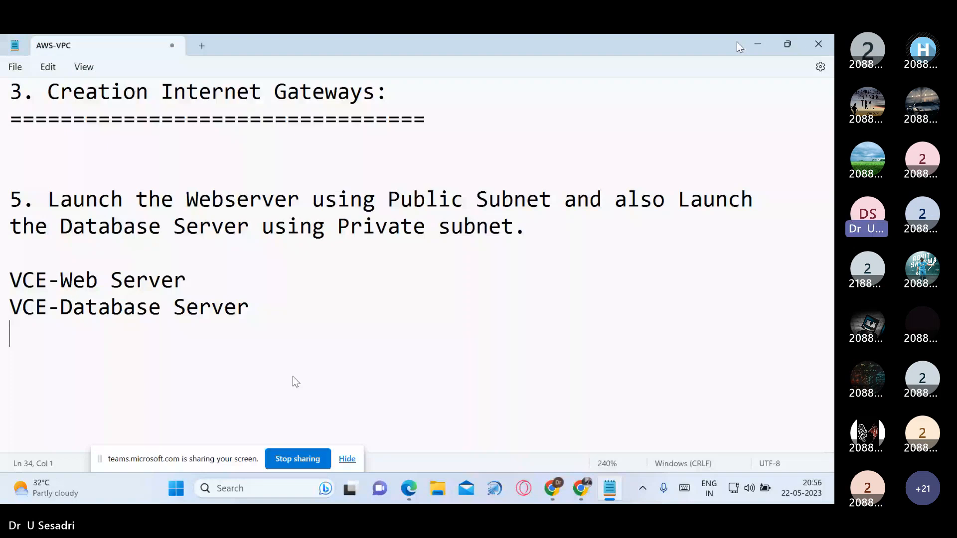
{"action": "key", "text": "alt+Tab"}
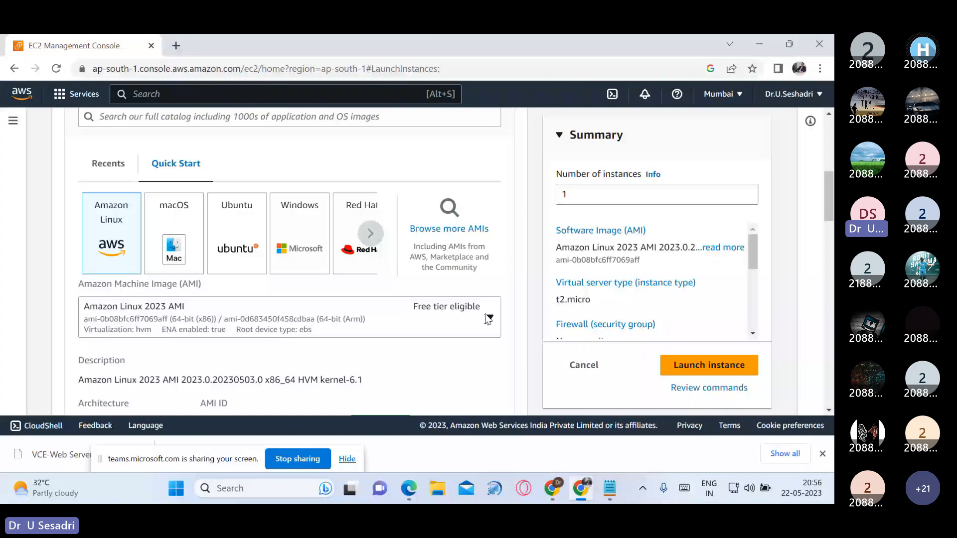
Step: Choose Microsoft Windows Server 2022 as the machine image for the database server, keeping the t2.micro instance type
{"action": "left_click", "coordinate": [488, 318]}
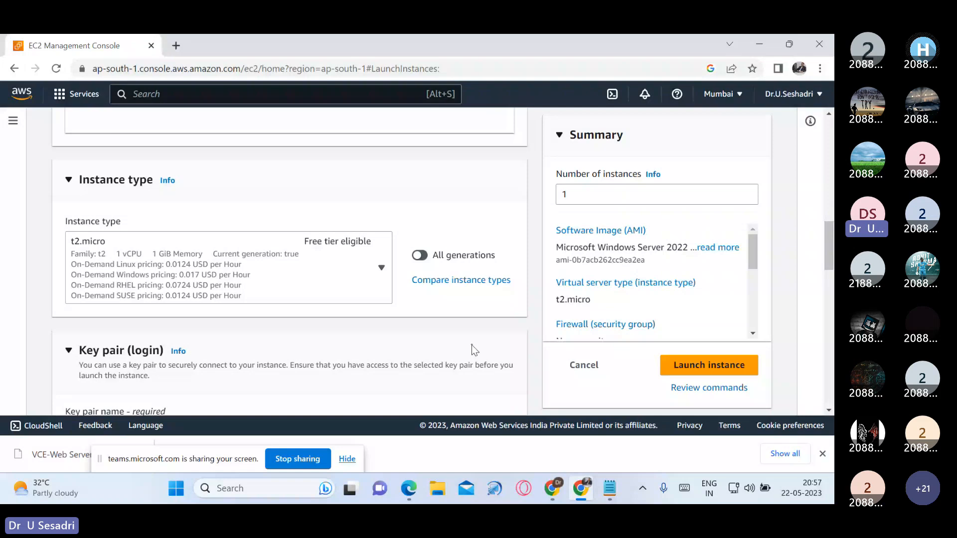
{"action": "scroll", "coordinate": [472, 345], "scroll_direction": "down", "scroll_amount": 4}
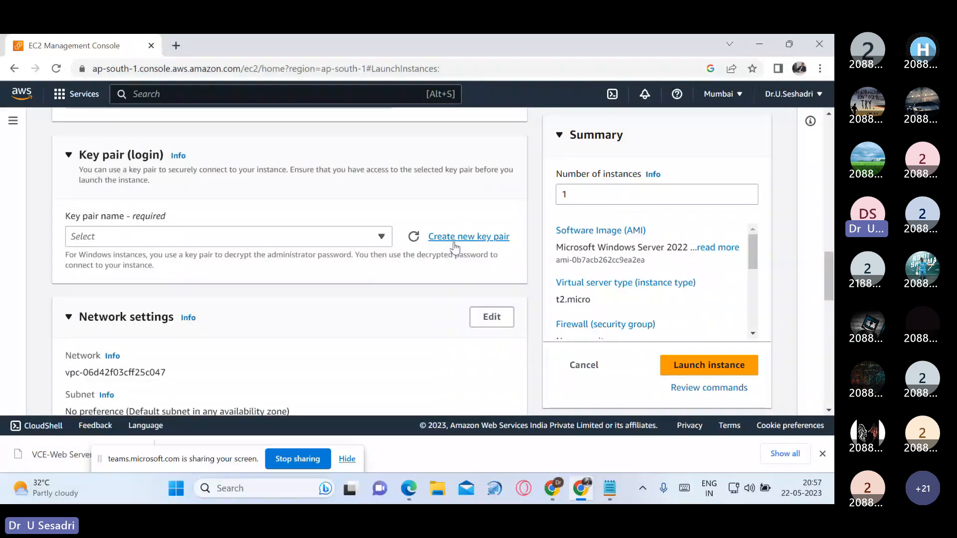
Step: Create a key pair named VCE-Database Server-Key in .pem format for the database server login
{"action": "left_click", "coordinate": [455, 239]}
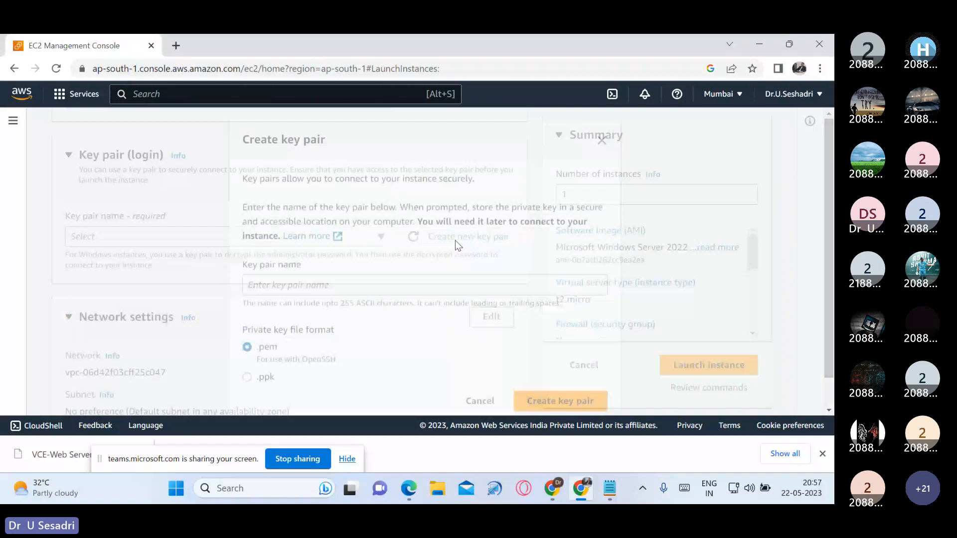
{"action": "type", "text": "VCE"}
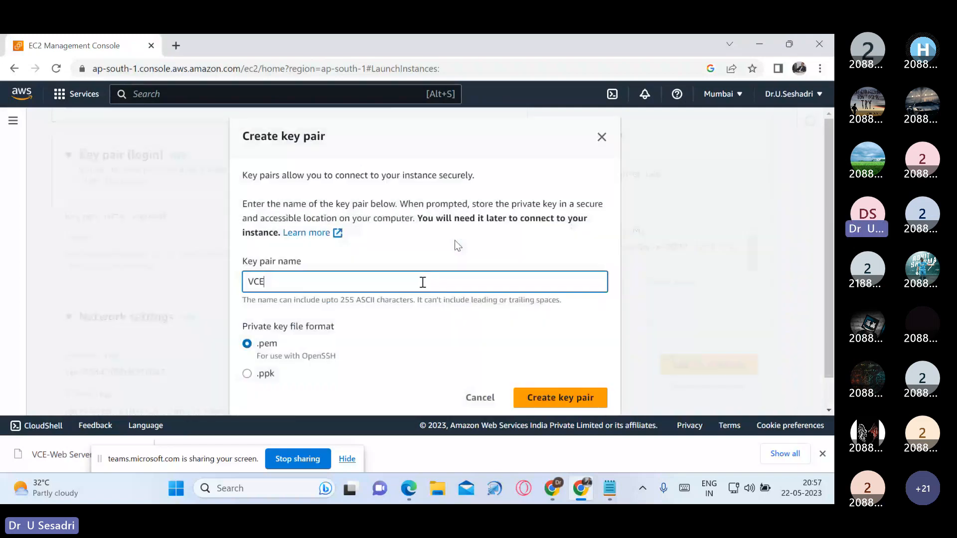
{"action": "type", "text": "-"}
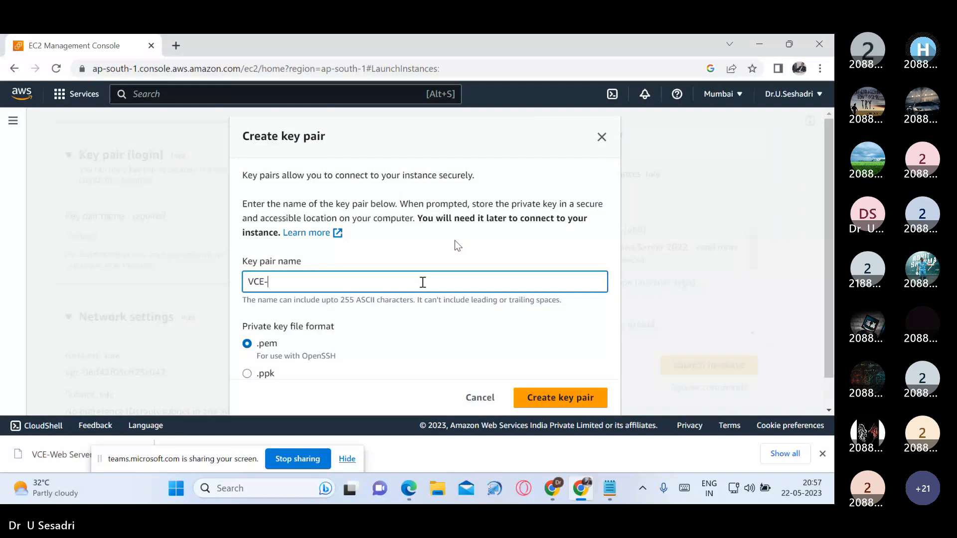
{"action": "type", "text": "Databas"}
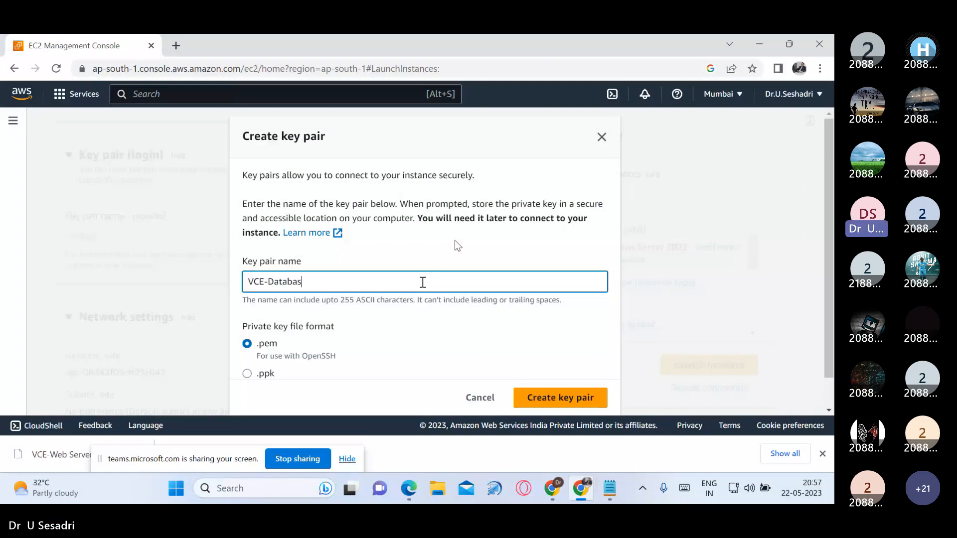
{"action": "type", "text": "e Se"}
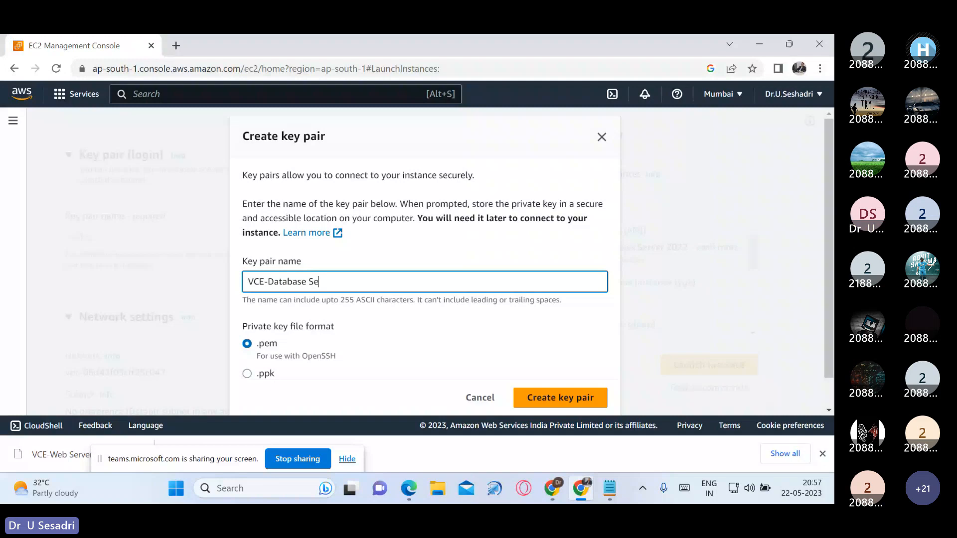
{"action": "type", "text": "rver-Key"}
{"action": "scroll", "coordinate": [536, 351], "scroll_direction": "down", "scroll_amount": 1}
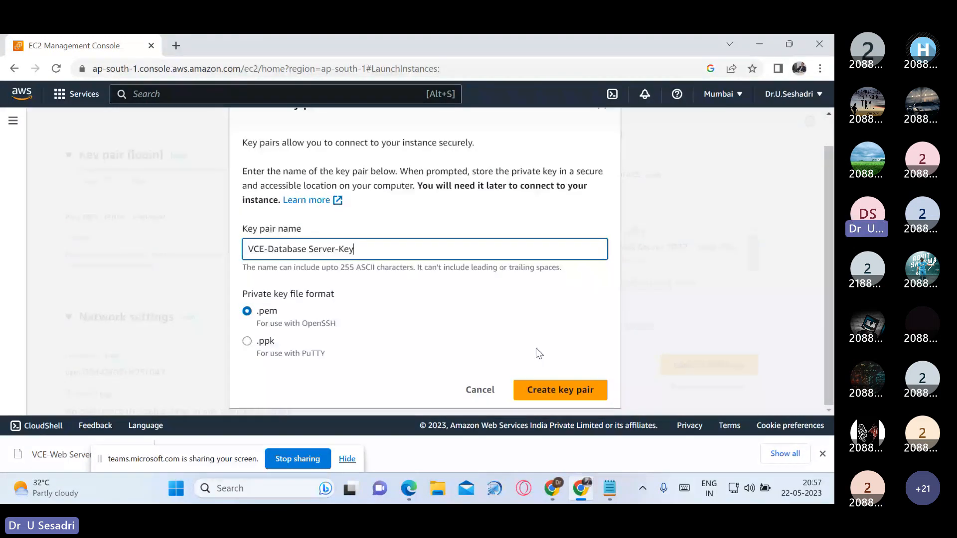
{"action": "left_click", "coordinate": [567, 391]}
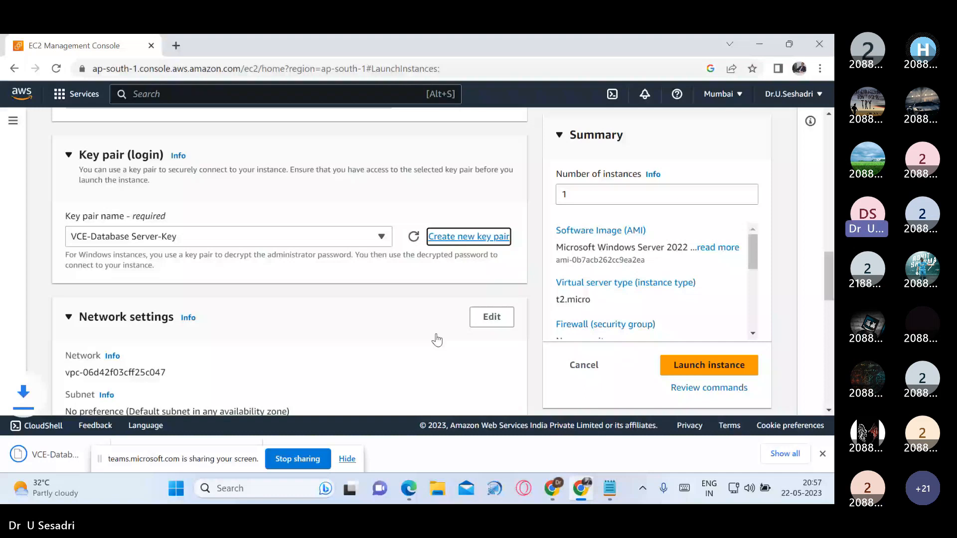
Step: Edit the network settings to place the database server in VCE-VPC and its Private Subnet
{"action": "left_click", "coordinate": [492, 318]}
{"action": "scroll", "coordinate": [507, 272], "scroll_direction": "down", "scroll_amount": 4}
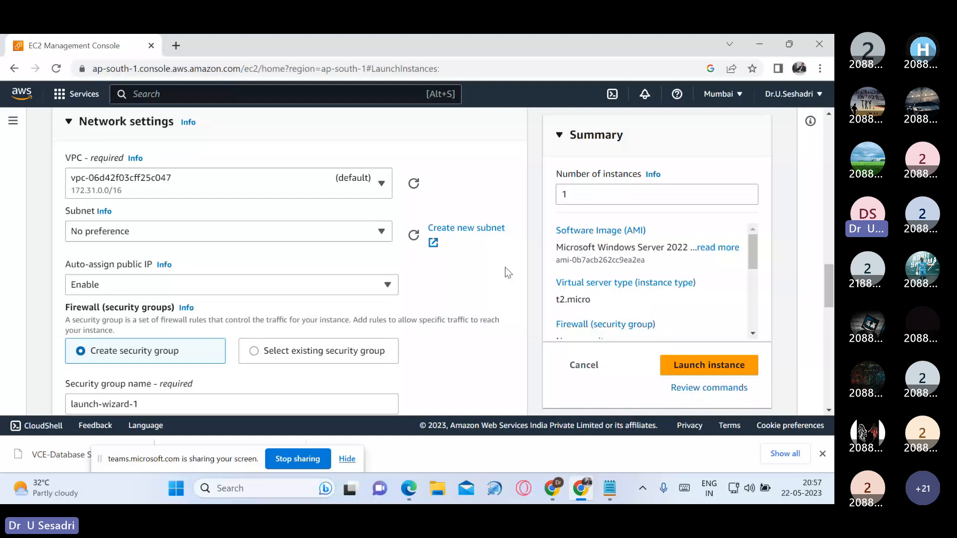
{"action": "left_click", "coordinate": [381, 184]}
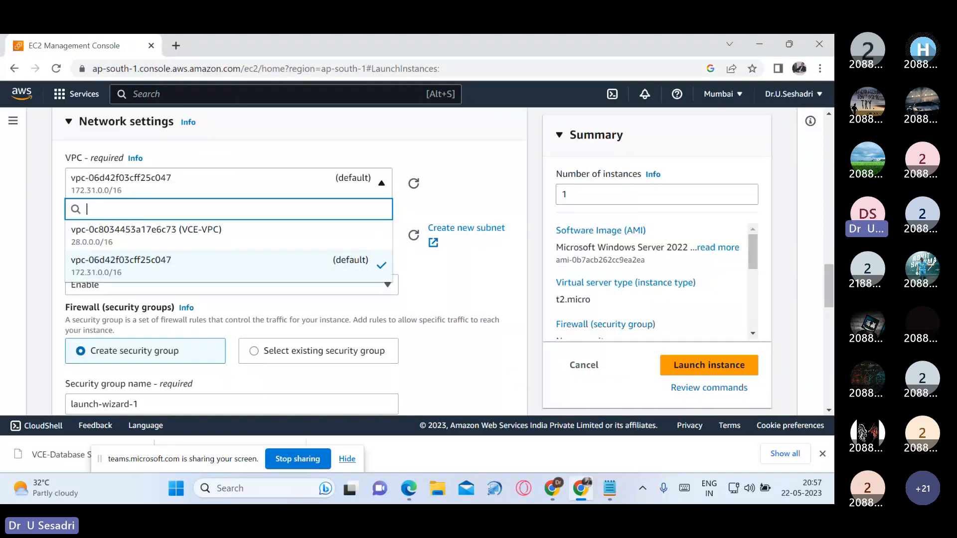
{"action": "left_click", "coordinate": [250, 242]}
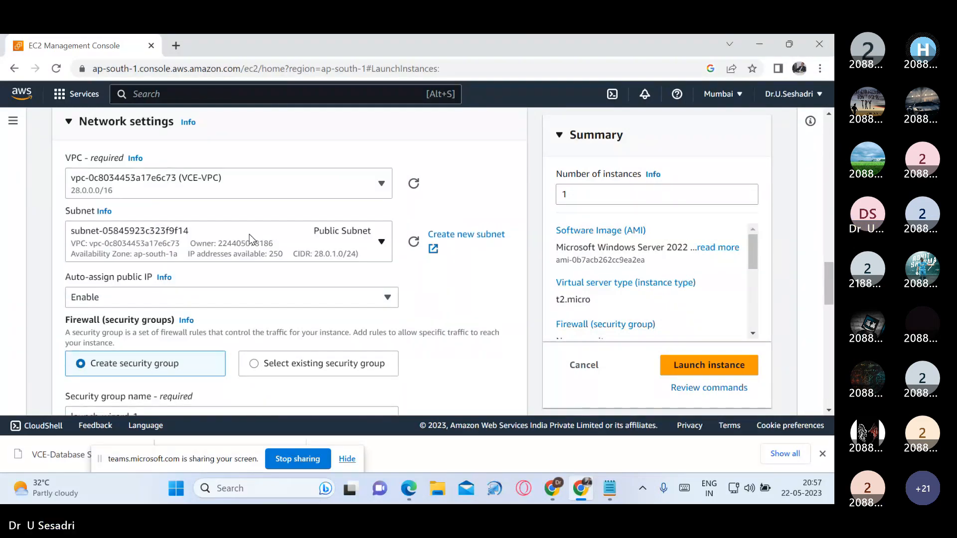
{"action": "left_click", "coordinate": [384, 250]}
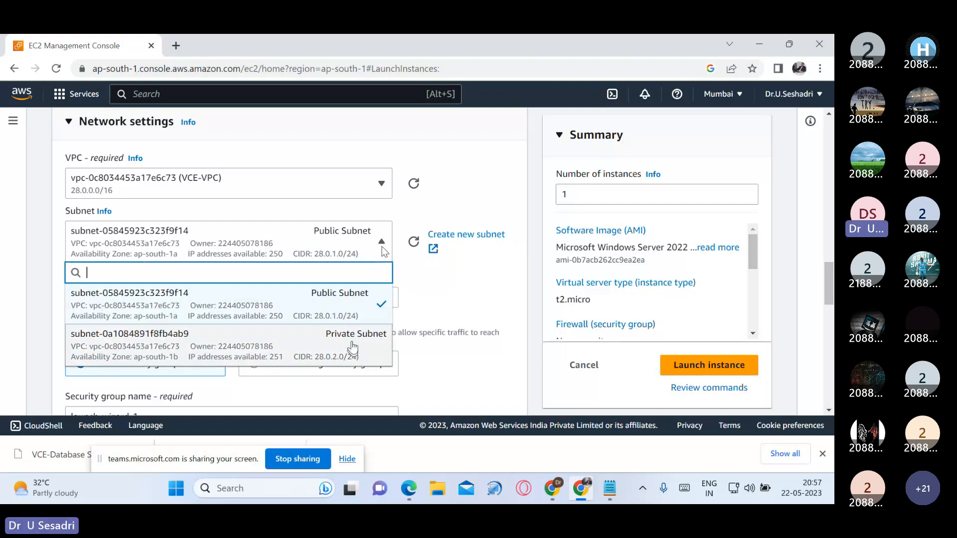
{"action": "left_click", "coordinate": [353, 348]}
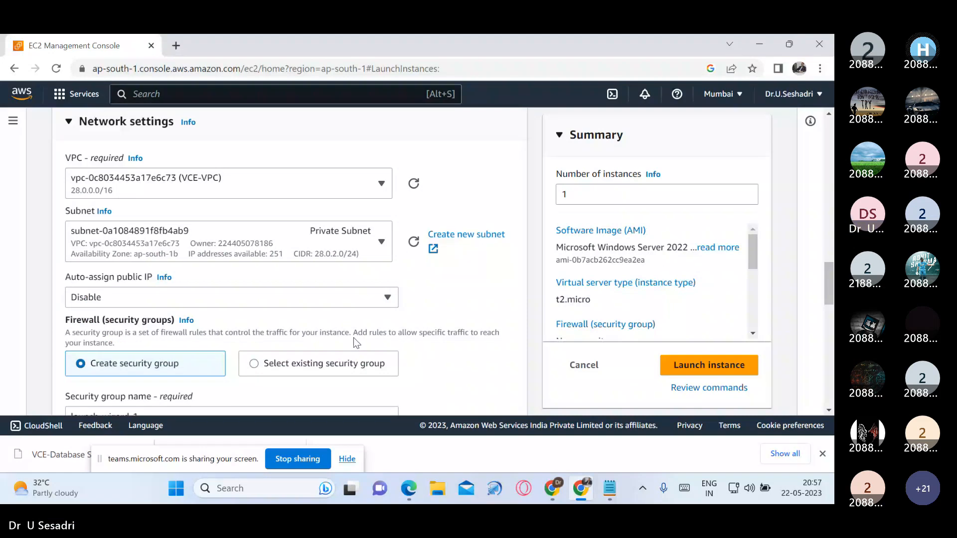
Step: Name the database server's new security group VCE-Database Server-SG
{"action": "scroll", "coordinate": [354, 337], "scroll_direction": "down", "scroll_amount": 1}
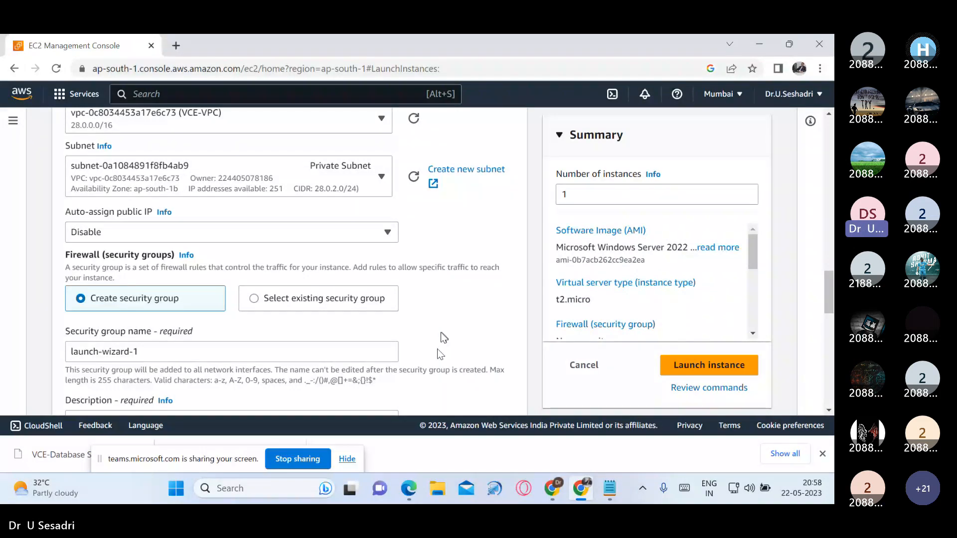
{"action": "scroll", "coordinate": [288, 371], "scroll_direction": "down", "scroll_amount": 1}
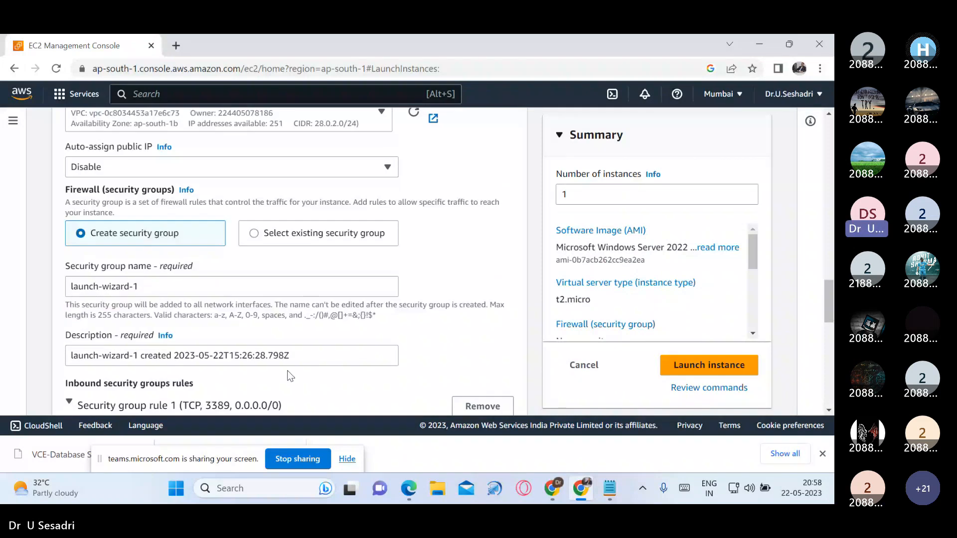
{"action": "double_click", "coordinate": [131, 287]}
{"action": "left_click_drag", "start_coordinate": [129, 287], "coordinate": [68, 283]}
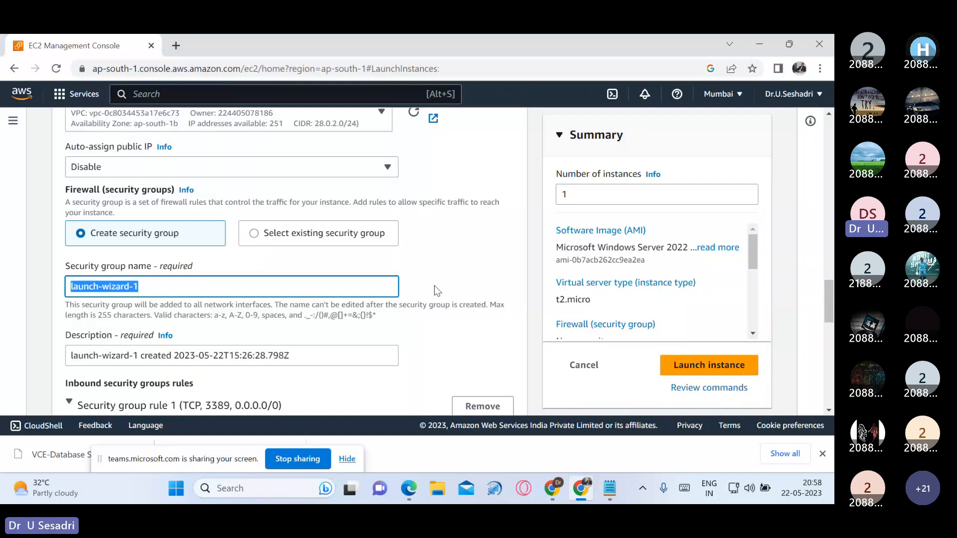
{"action": "type", "text": "VCE-Da"}
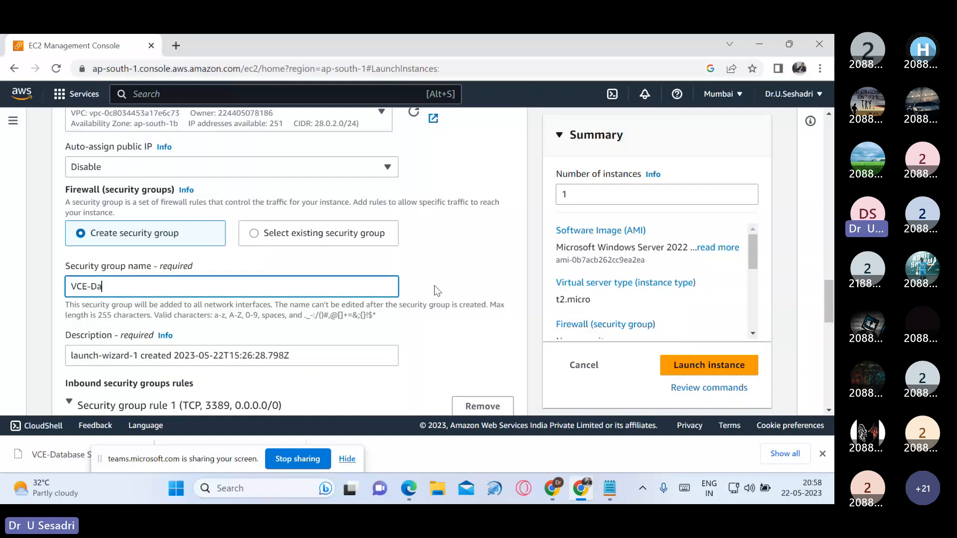
{"action": "type", "text": "tabase Serever"}
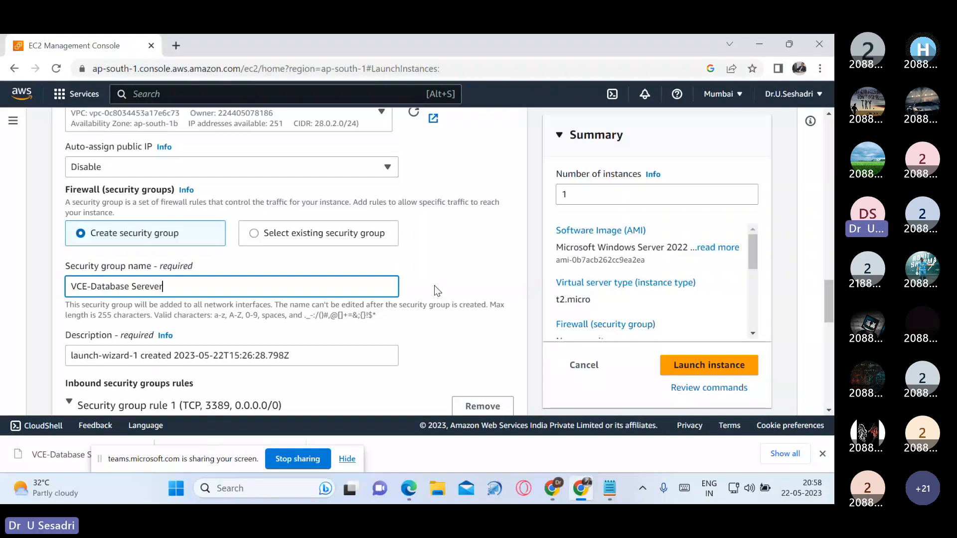
{"action": "key", "text": "BackSpace"}
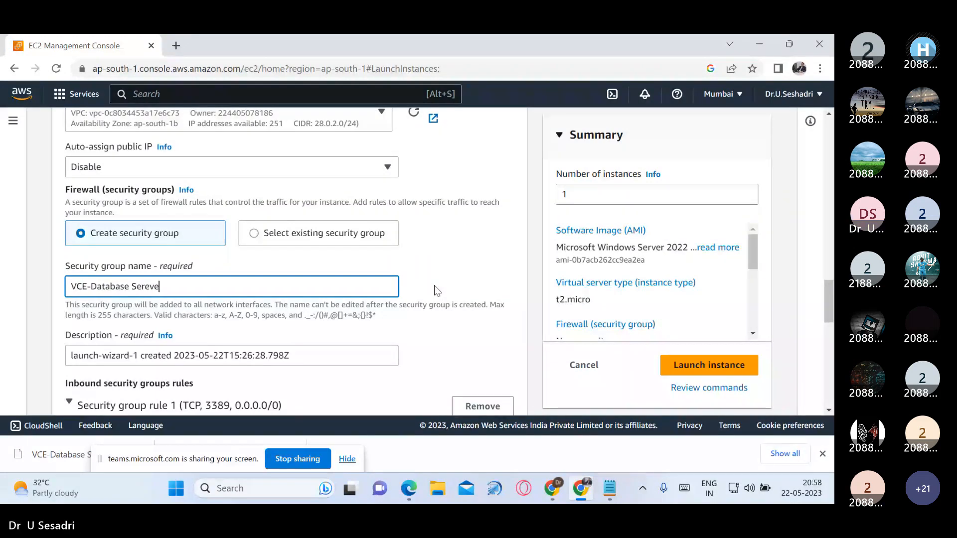
{"action": "key", "text": "BackSpace"}
{"action": "key", "text": "BackSpace"}
{"action": "key", "text": "BackSpace"}
{"action": "type", "text": "rver-SG"}
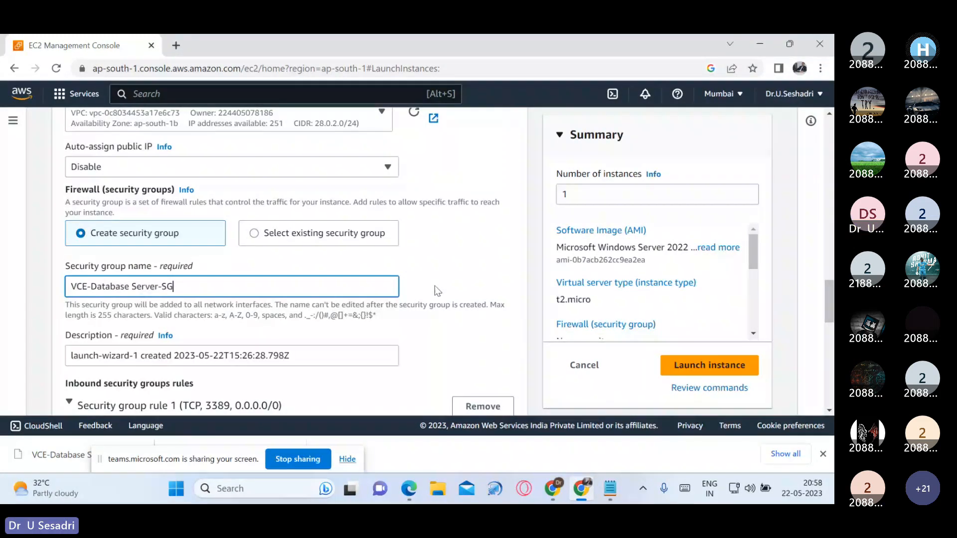
Step: Copy the security group name VCE-Database Server-SG into its description, replacing the default text
{"action": "left_click_drag", "start_coordinate": [175, 287], "coordinate": [71, 297]}
{"action": "key", "text": "ctrl+c"}
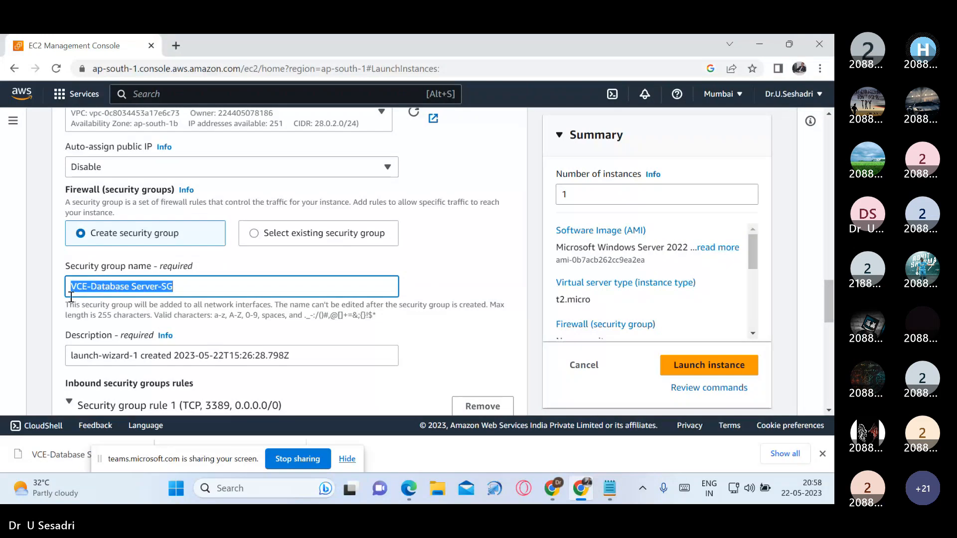
{"action": "left_click_drag", "start_coordinate": [290, 356], "coordinate": [171, 352]}
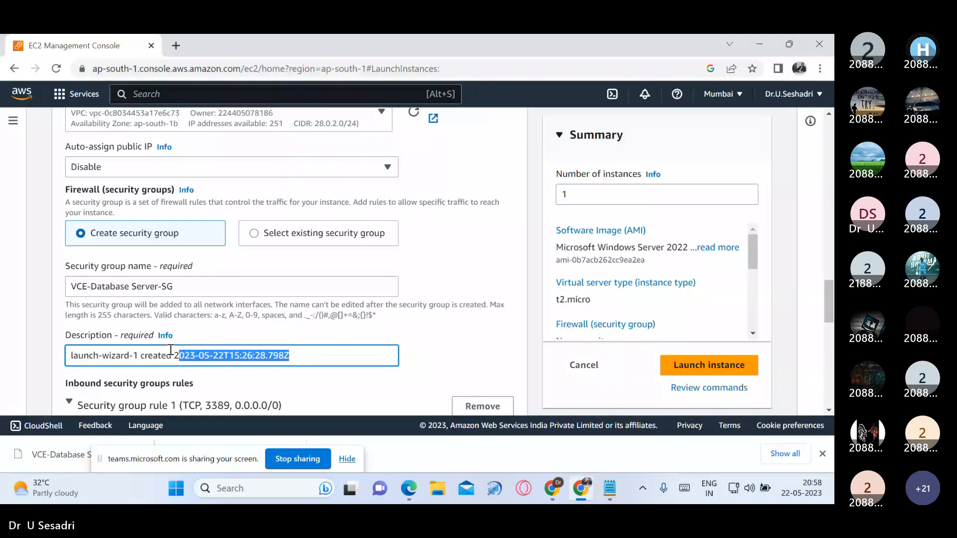
{"action": "key", "text": "ctrl+a"}
{"action": "key", "text": "ctrl+v"}
Step: Set the type of inbound security group rule 1 to MYSQL/Aurora
{"action": "scroll", "coordinate": [364, 336], "scroll_direction": "down", "scroll_amount": 3}
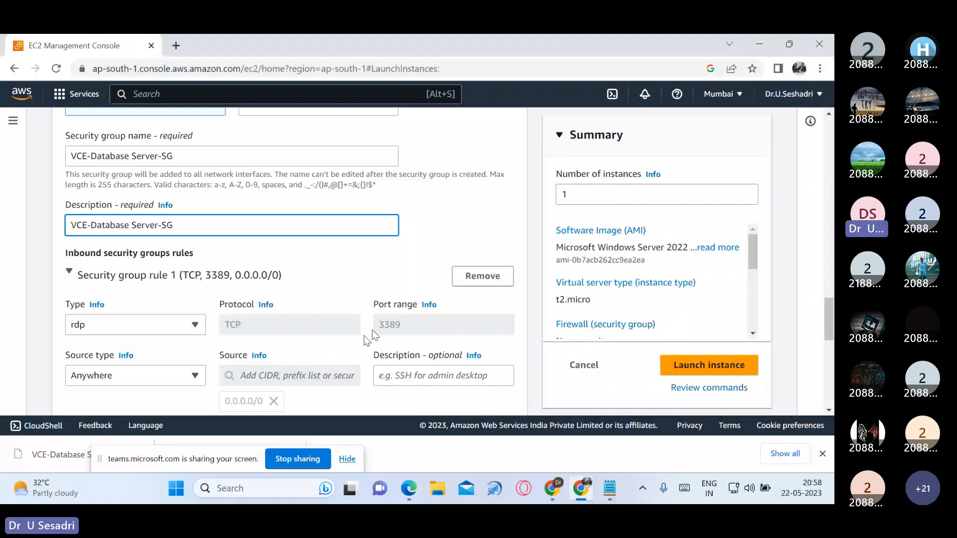
{"action": "scroll", "coordinate": [295, 339], "scroll_direction": "down", "scroll_amount": 1}
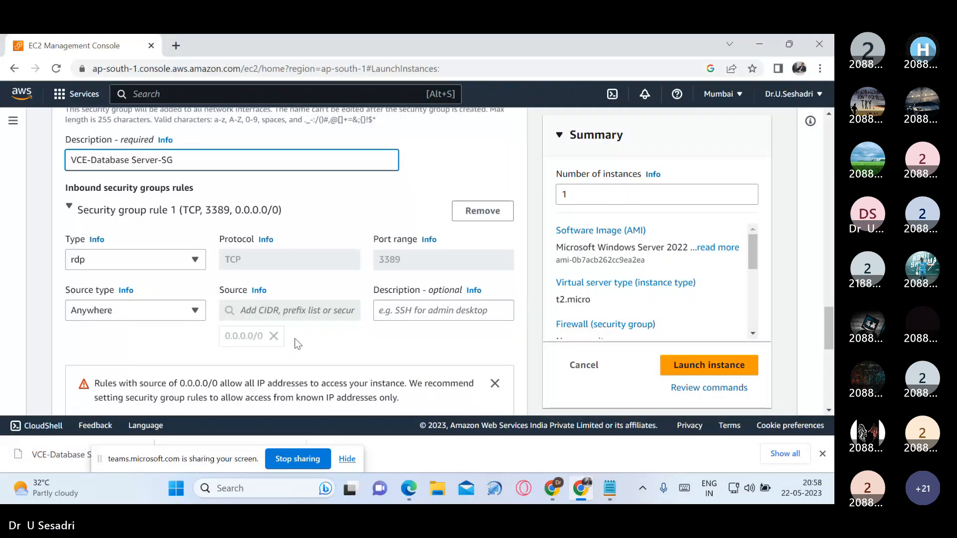
{"action": "left_click", "coordinate": [192, 266]}
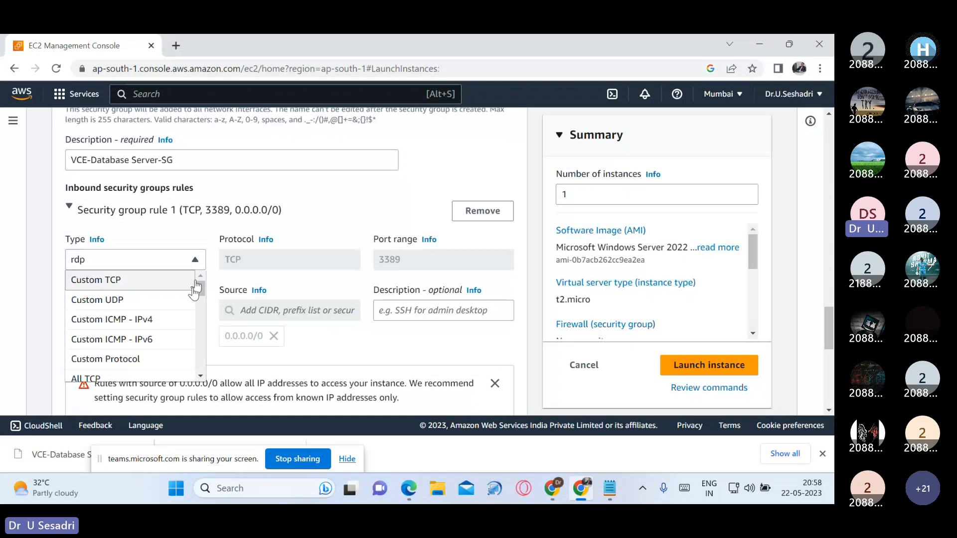
{"action": "scroll", "coordinate": [190, 312], "scroll_direction": "down", "scroll_amount": 3}
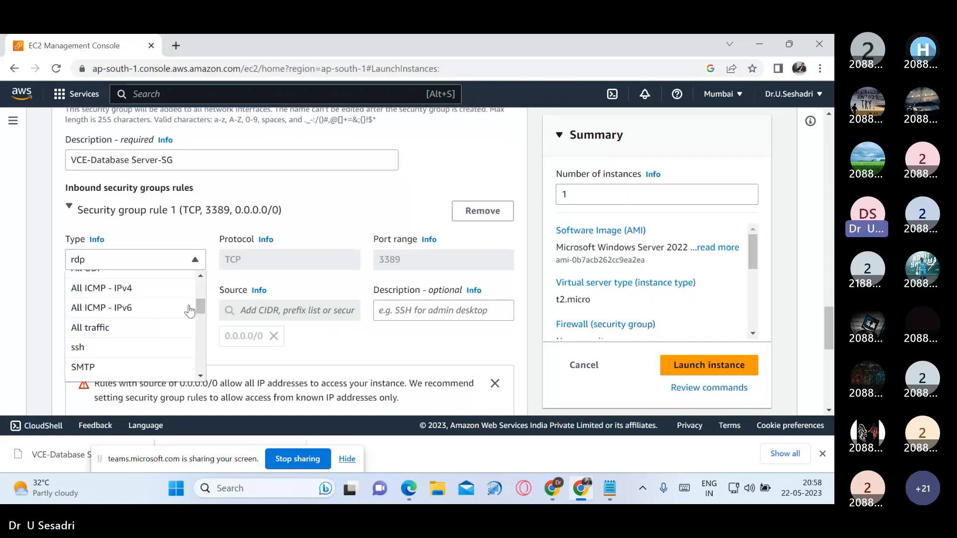
{"action": "scroll", "coordinate": [189, 311], "scroll_direction": "down", "scroll_amount": 1}
{"action": "scroll", "coordinate": [188, 313], "scroll_direction": "down", "scroll_amount": 4}
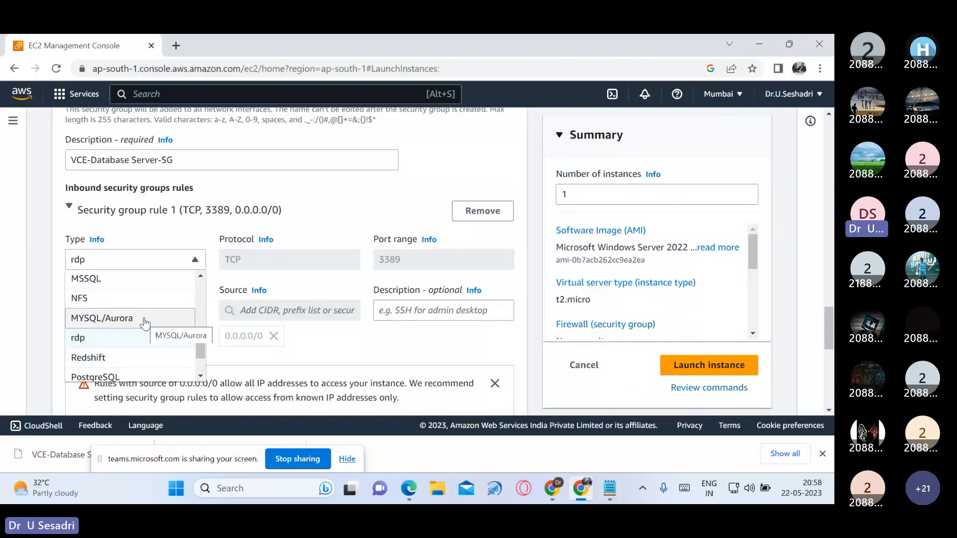
{"action": "left_click", "coordinate": [166, 317]}
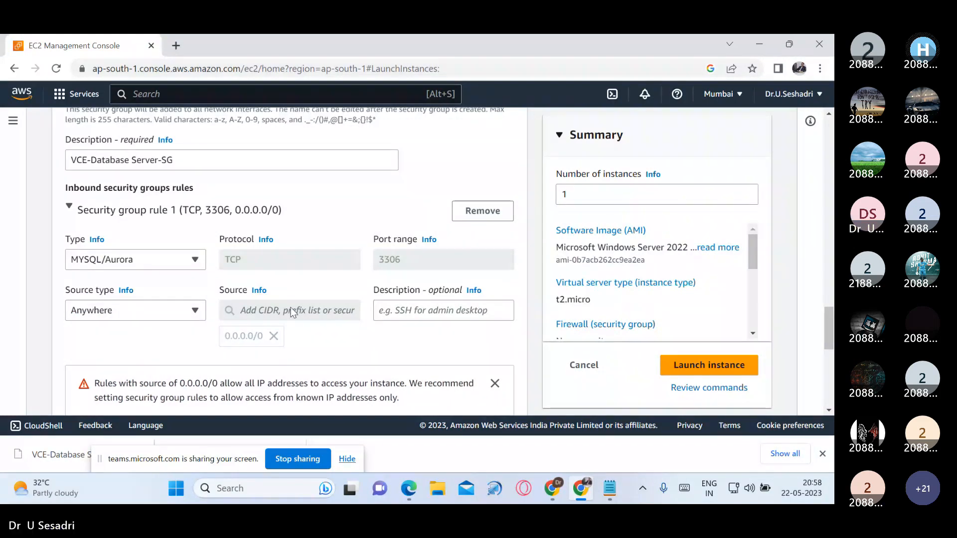
Step: Restrict the MYSQL/Aurora rule to a custom source of 28.0.1.0/24
{"action": "left_click", "coordinate": [148, 314]}
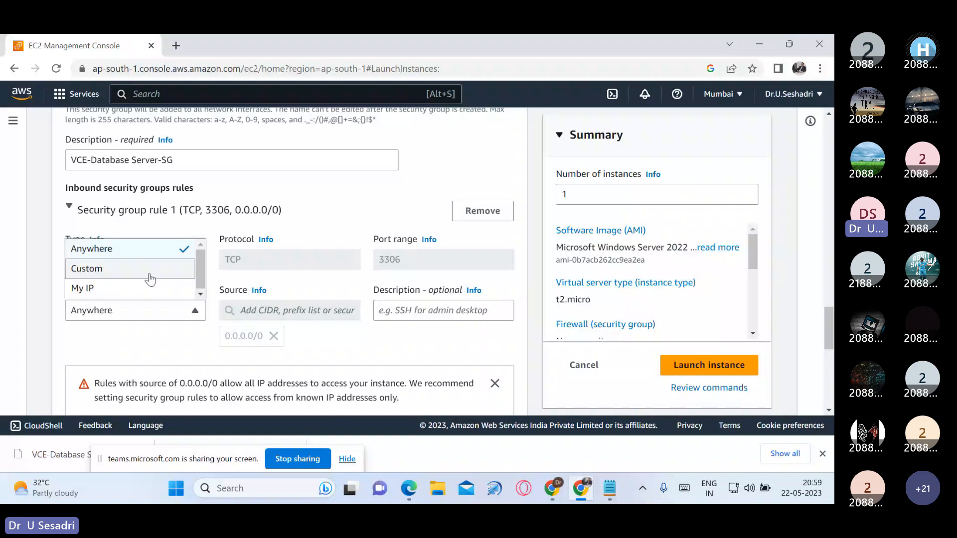
{"action": "left_click", "coordinate": [150, 269]}
{"action": "left_click", "coordinate": [241, 310]}
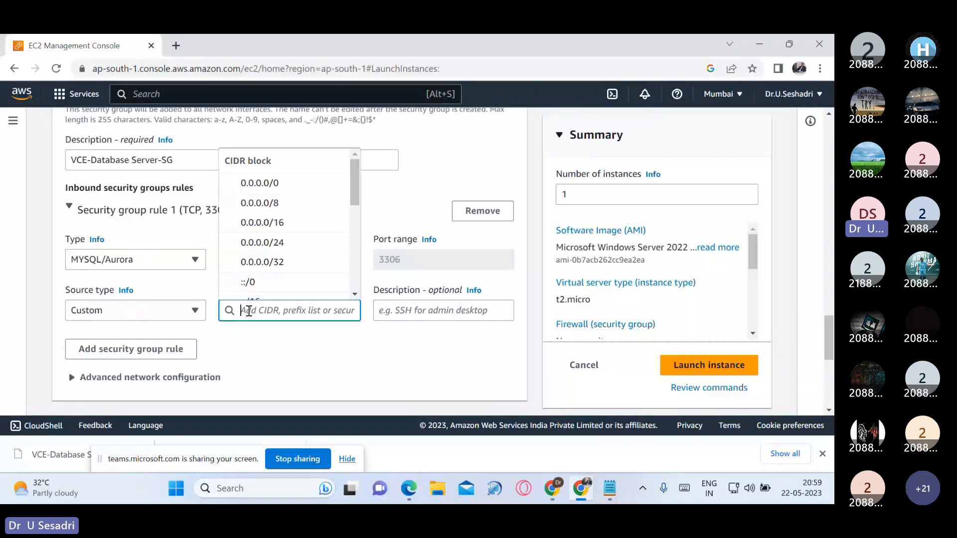
{"action": "type", "text": "28.0."}
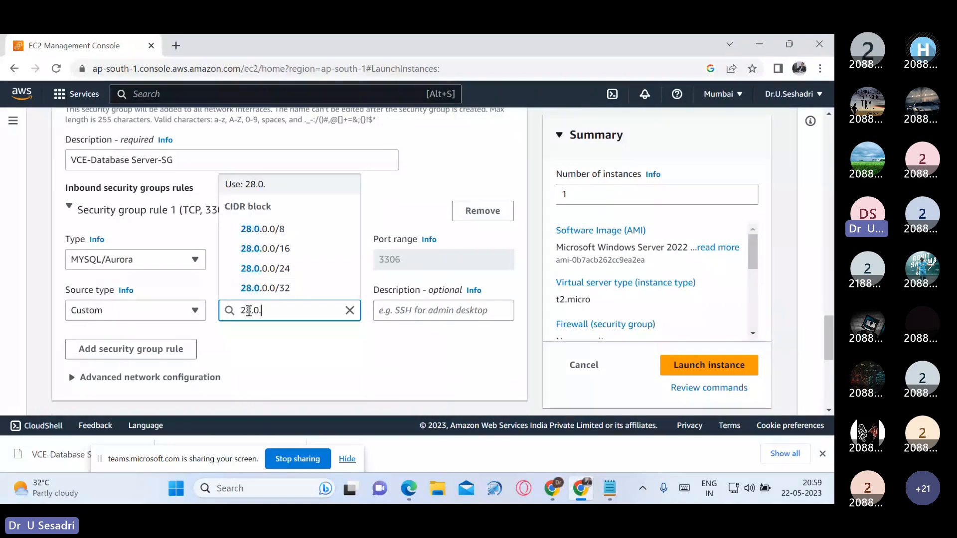
{"action": "type", "text": "1.0"}
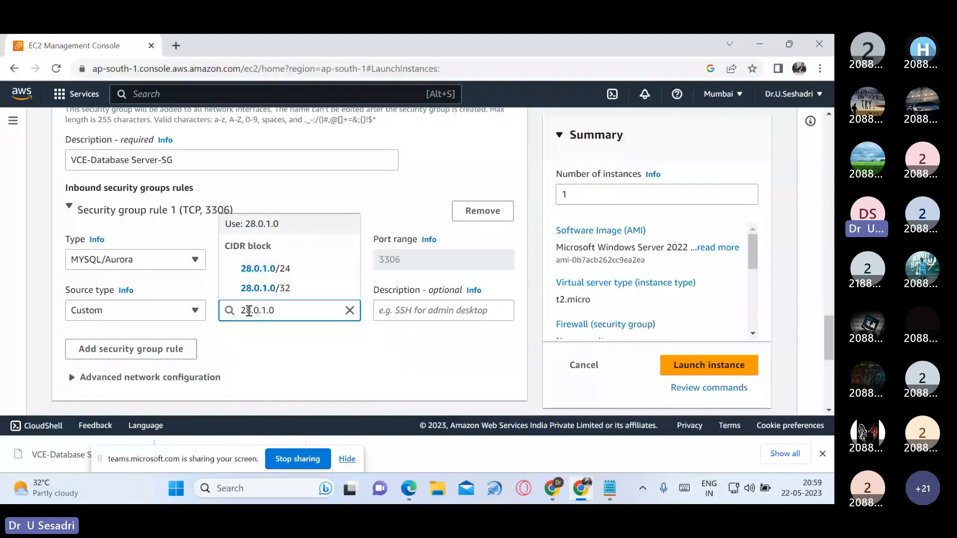
{"action": "left_click", "coordinate": [276, 269]}
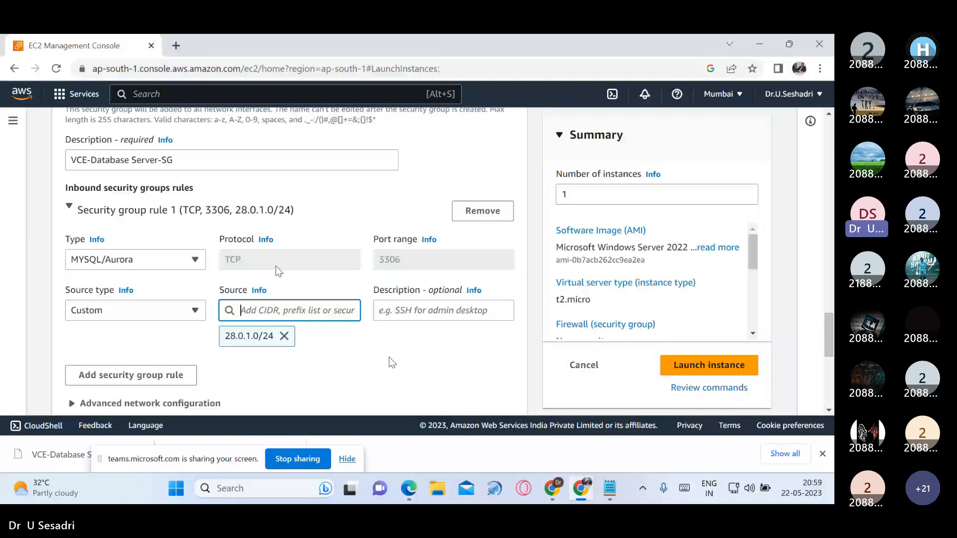
Step: Change the database server's machine image to Amazon Linux 2 Kernel 5.10, accepting the override of the security group rules
{"action": "scroll", "coordinate": [392, 359], "scroll_direction": "down", "scroll_amount": 1}
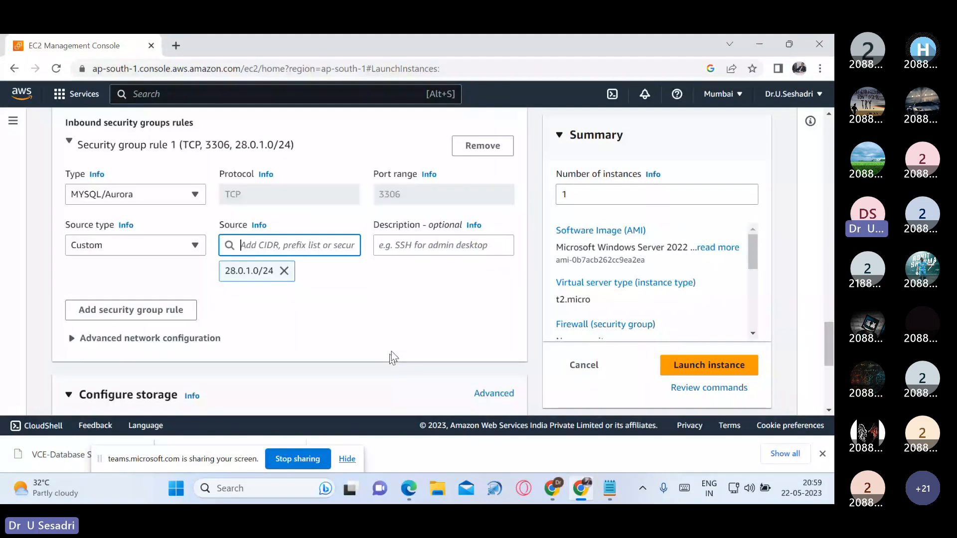
{"action": "scroll", "coordinate": [392, 357], "scroll_direction": "down", "scroll_amount": 2}
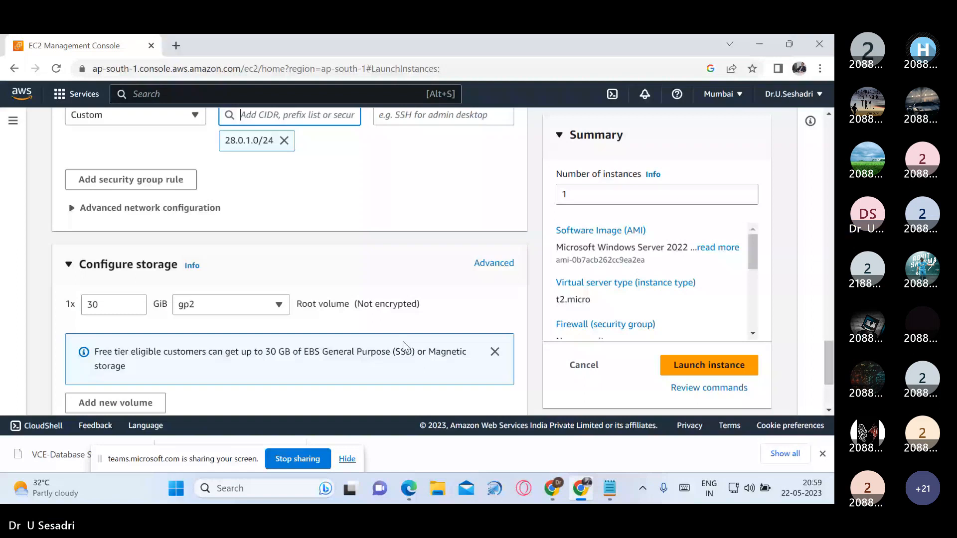
{"action": "scroll", "coordinate": [407, 342], "scroll_direction": "up", "scroll_amount": 5}
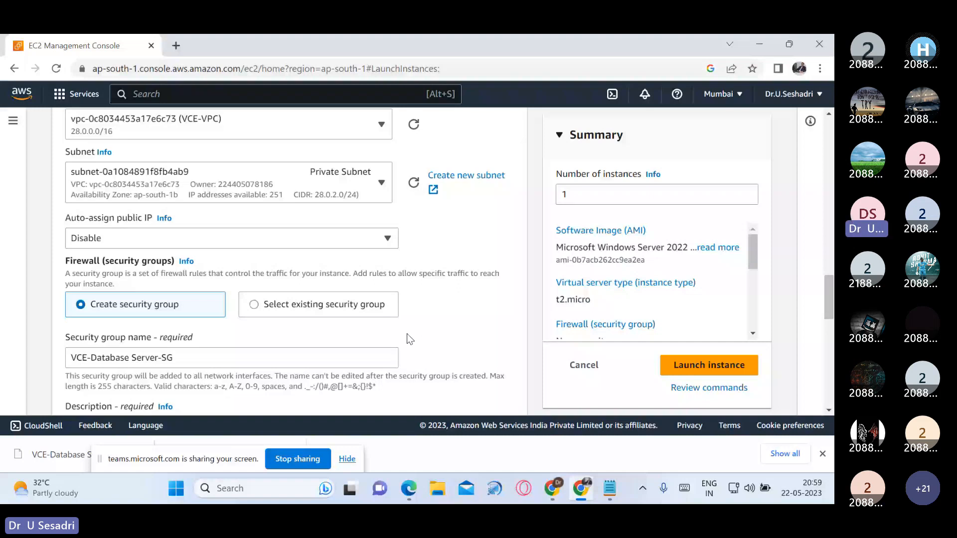
{"action": "scroll", "coordinate": [407, 333], "scroll_direction": "up", "scroll_amount": 5}
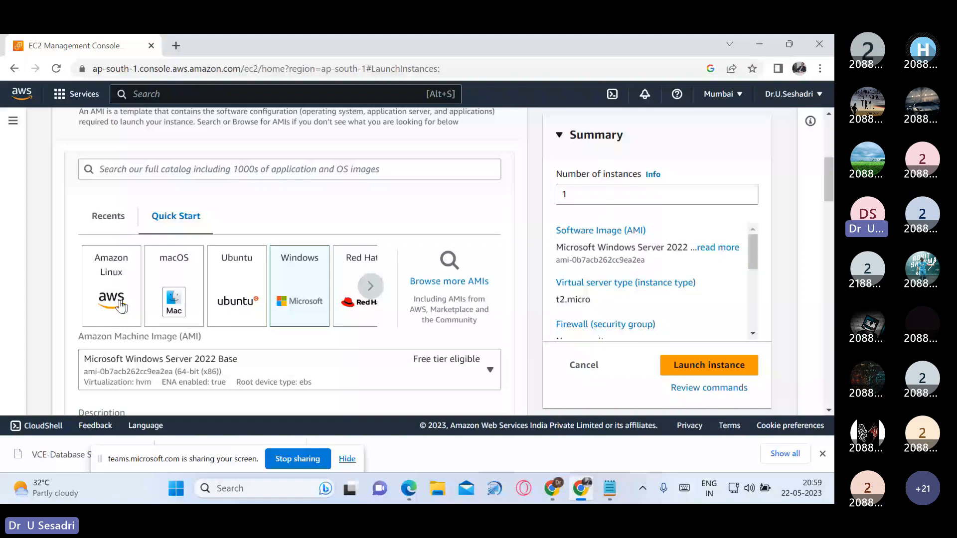
{"action": "left_click", "coordinate": [121, 305]}
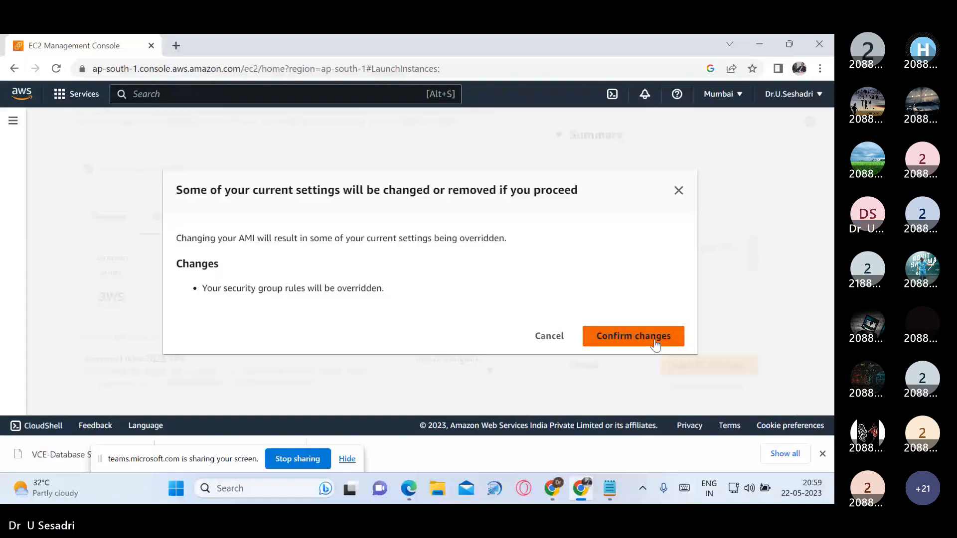
{"action": "left_click", "coordinate": [655, 343]}
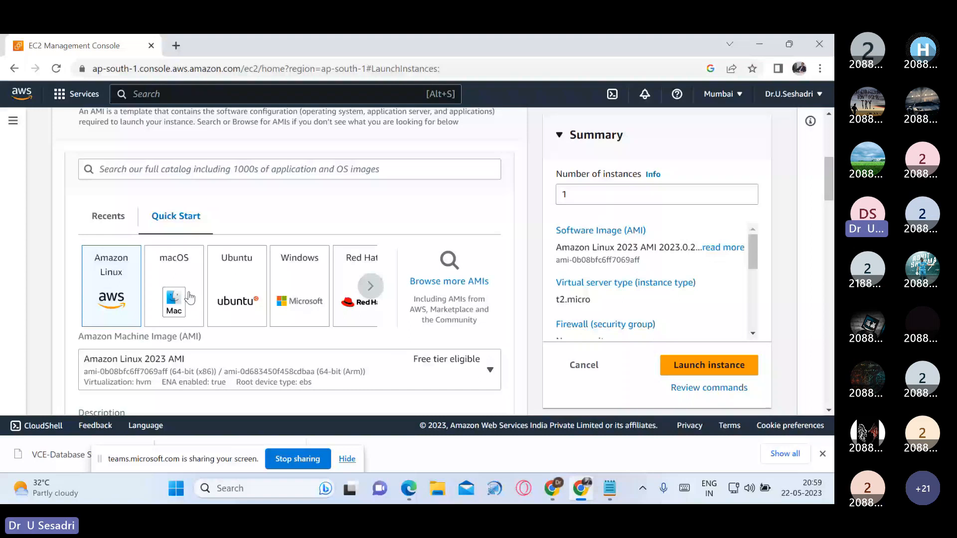
{"action": "left_click", "coordinate": [490, 365]}
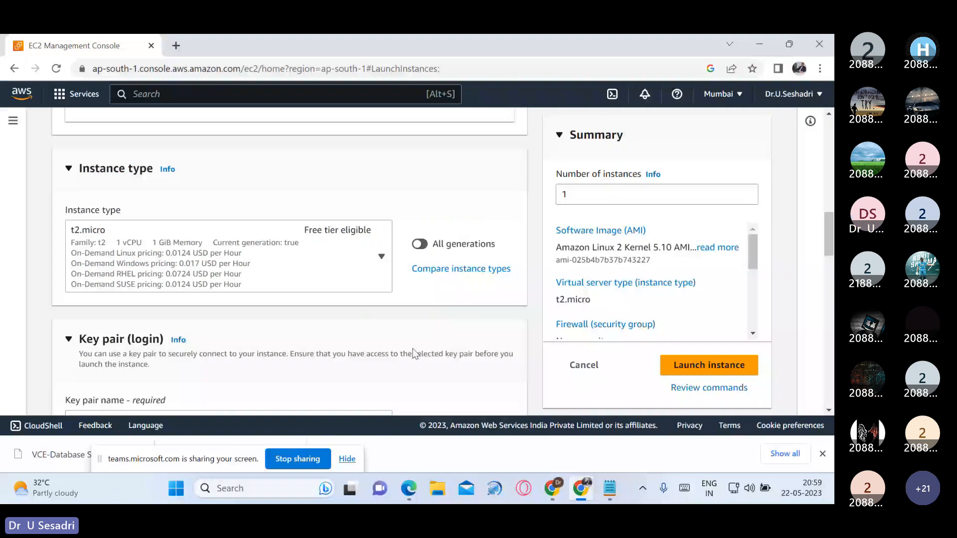
Step: Set both the name and the description of the reset security group to VCE-Database Server-SG
{"action": "scroll", "coordinate": [413, 353], "scroll_direction": "down", "scroll_amount": 8}
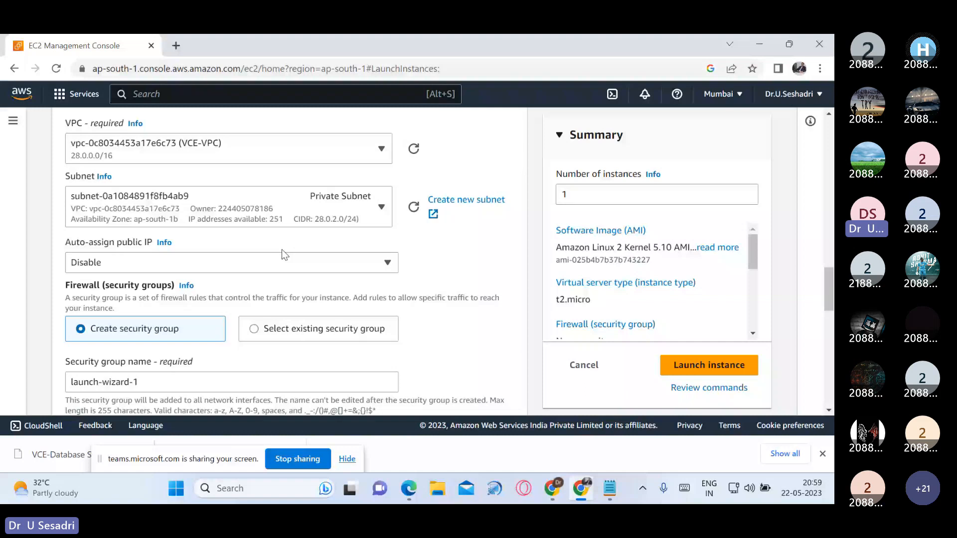
{"action": "scroll", "coordinate": [283, 250], "scroll_direction": "down", "scroll_amount": 2}
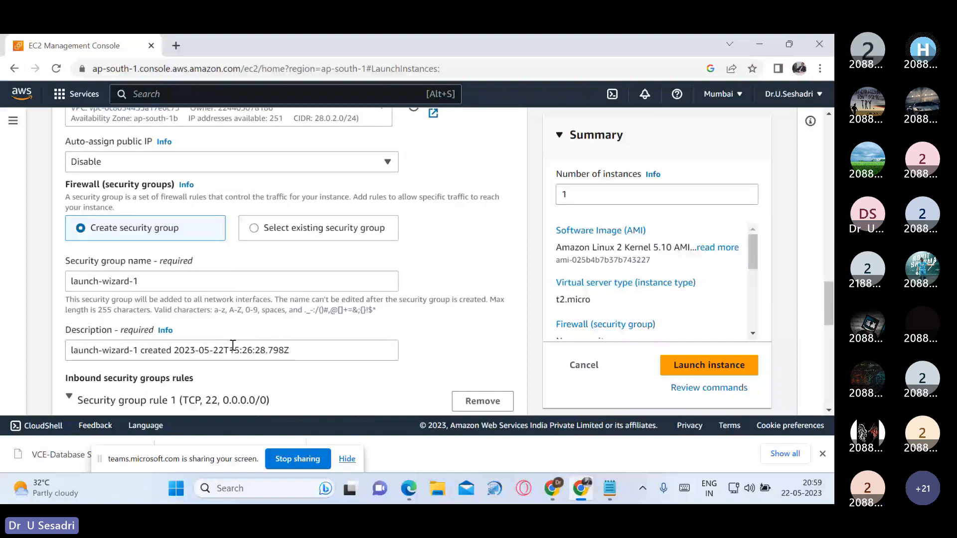
{"action": "scroll", "coordinate": [233, 345], "scroll_direction": "down", "scroll_amount": 1}
{"action": "left_click", "coordinate": [208, 249]}
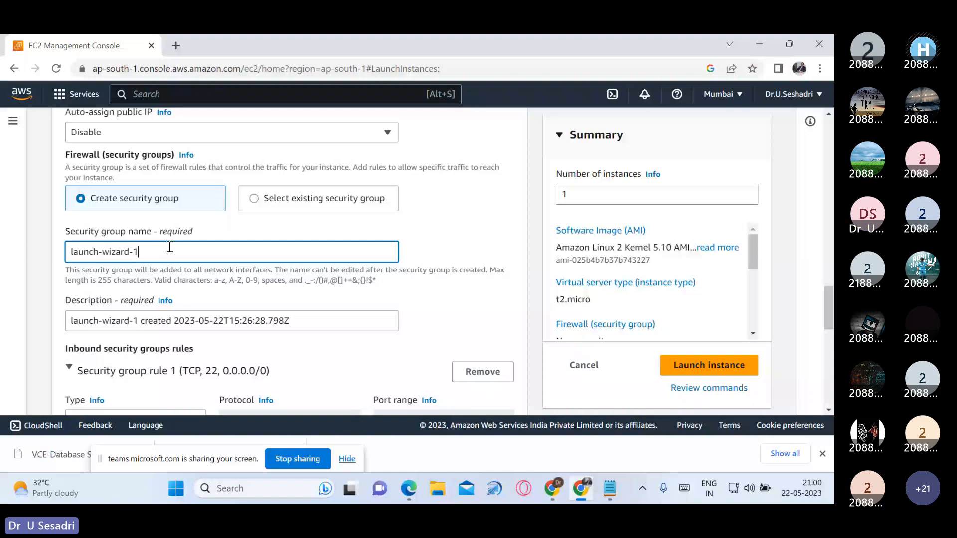
{"action": "key", "text": "ctrl+a"}
{"action": "type", "text": "VCE-Database Server-"}
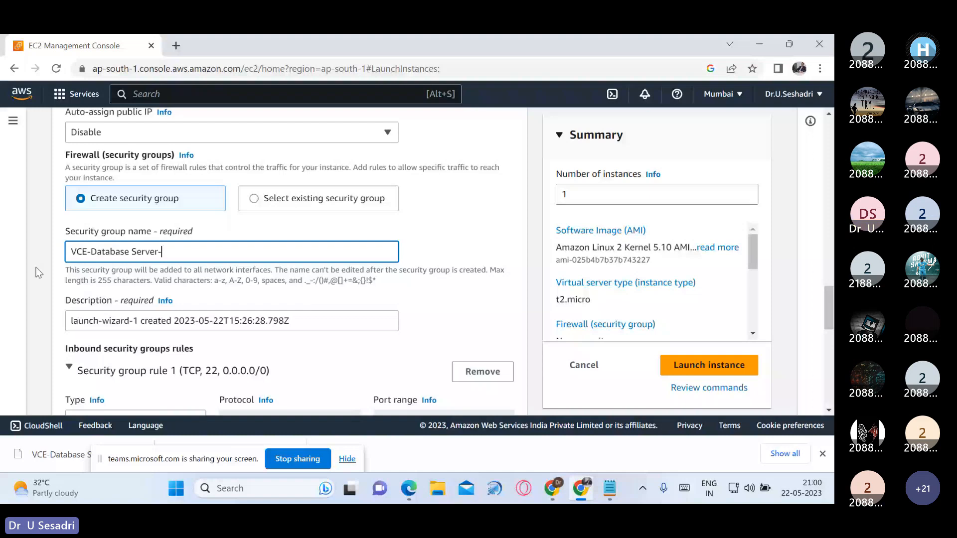
{"action": "type", "text": "SG"}
Step: Configure inbound security group rule 1 as MYSQL/Aurora with a custom source of 28.0.1.0/24
{"action": "scroll", "coordinate": [197, 293], "scroll_direction": "down", "scroll_amount": 3}
{"action": "left_click", "coordinate": [195, 290]}
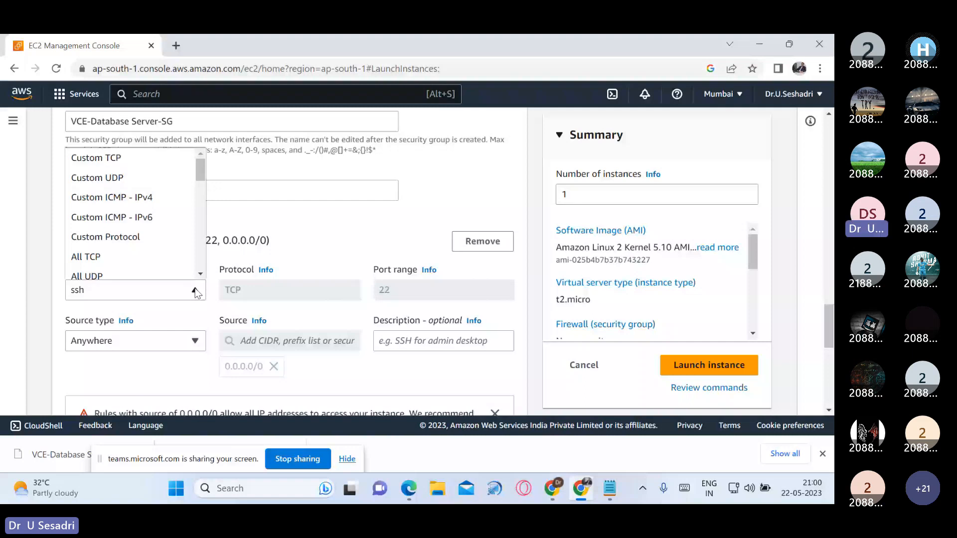
{"action": "left_click", "coordinate": [136, 257]}
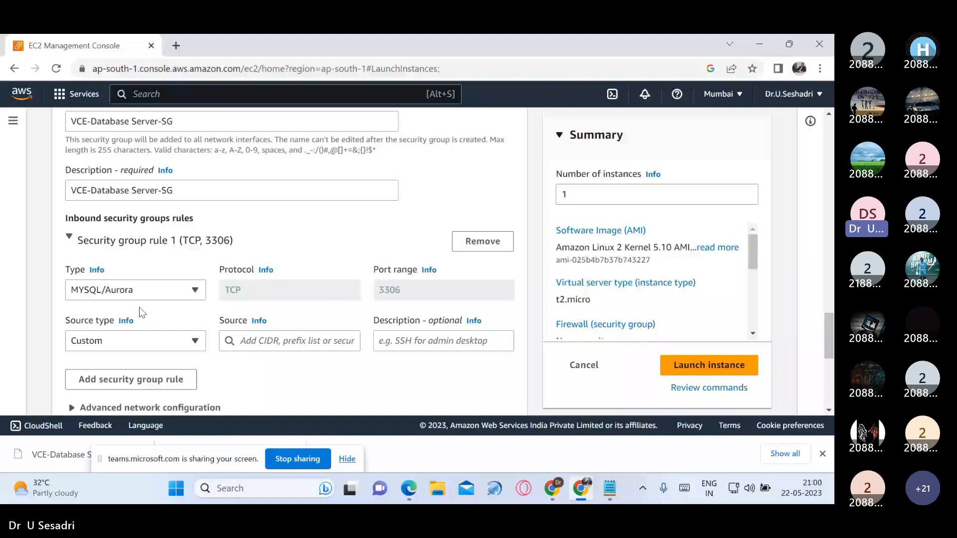
{"action": "left_click", "coordinate": [269, 341]}
{"action": "type", "text": "28.0."}
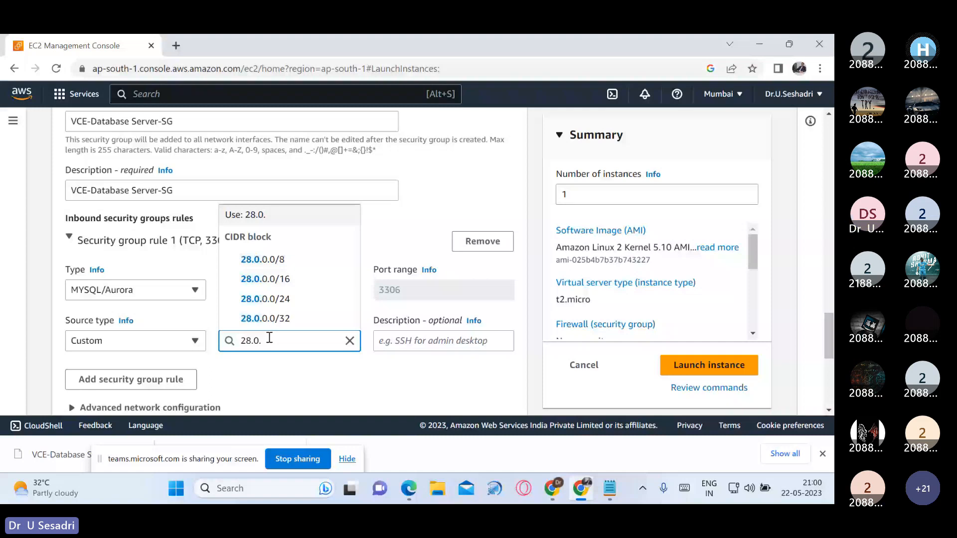
{"action": "type", "text": "1.0/24"}
{"action": "key", "text": "Return"}
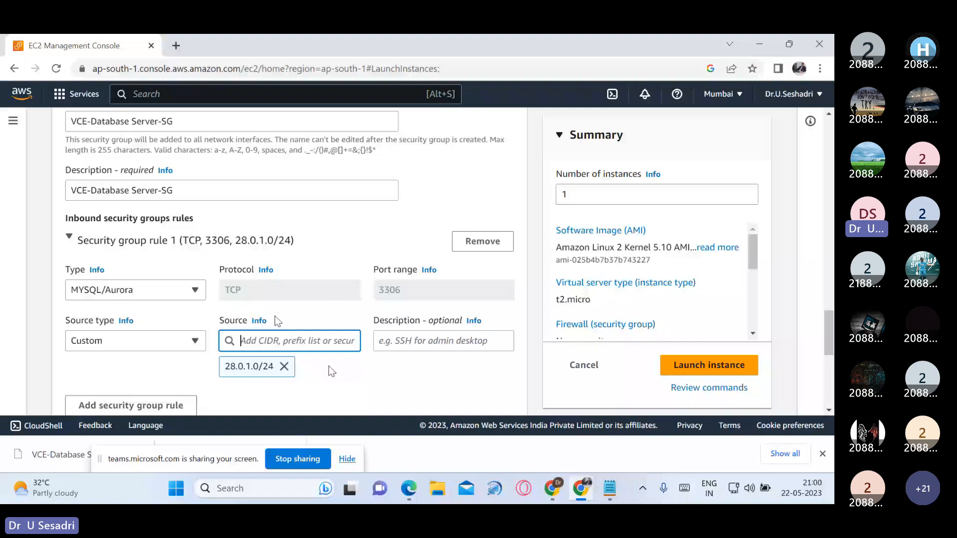
Step: Launch the configured database server instance and refresh the instances list
{"action": "left_click", "coordinate": [700, 365]}
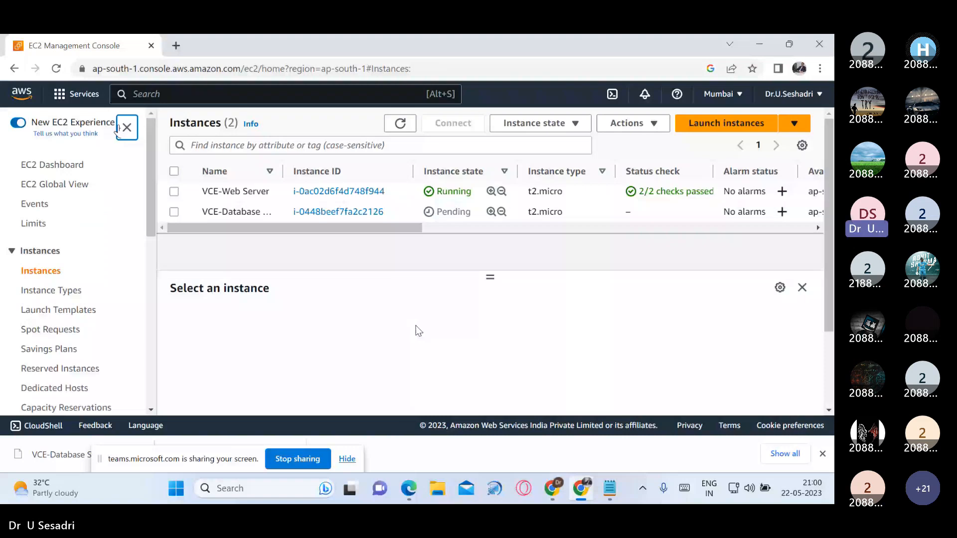
{"action": "left_click", "coordinate": [397, 130]}
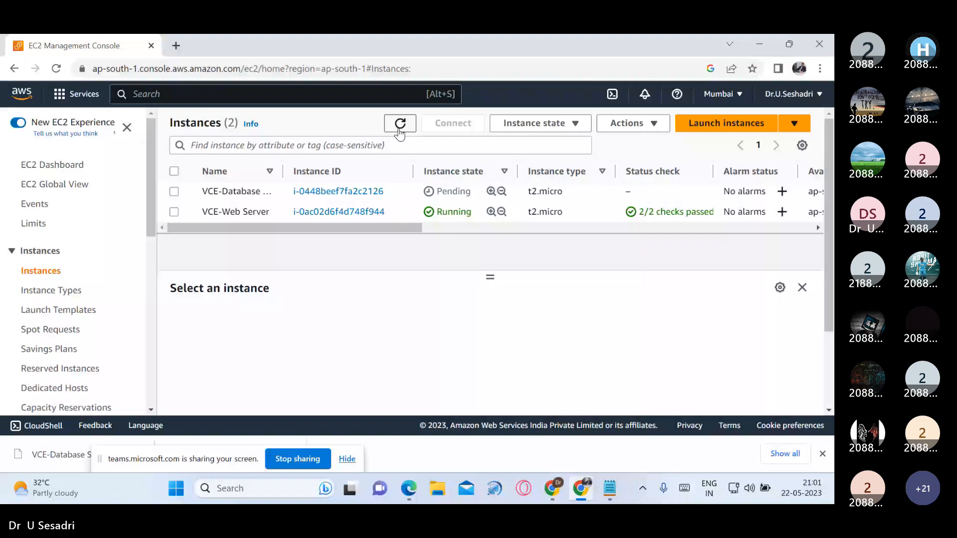
Step: Copy VCE-Web Server's private IPv4 address, 28.0.1.230, beside its name in the AWS-VPC notes in Notepad
{"action": "left_click", "coordinate": [174, 212]}
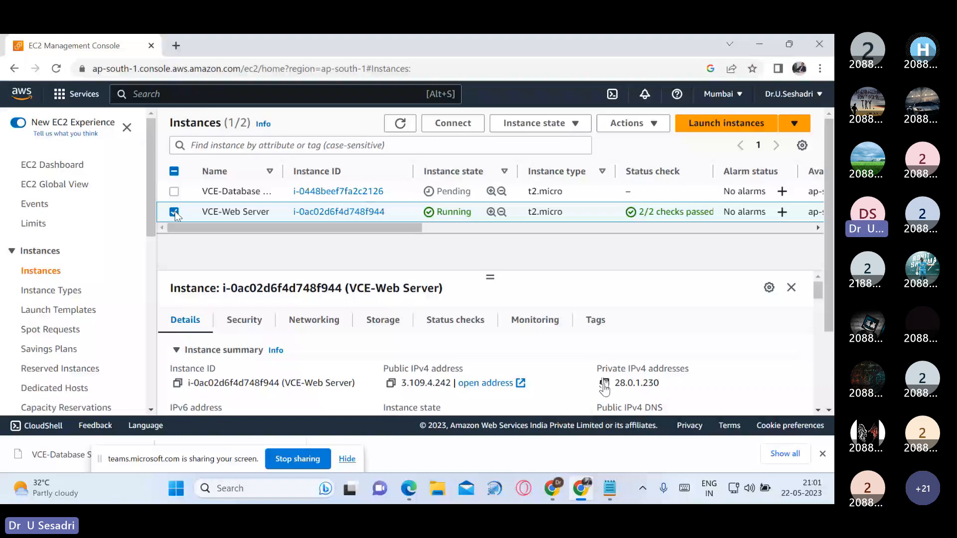
{"action": "key", "text": "alt+Tab"}
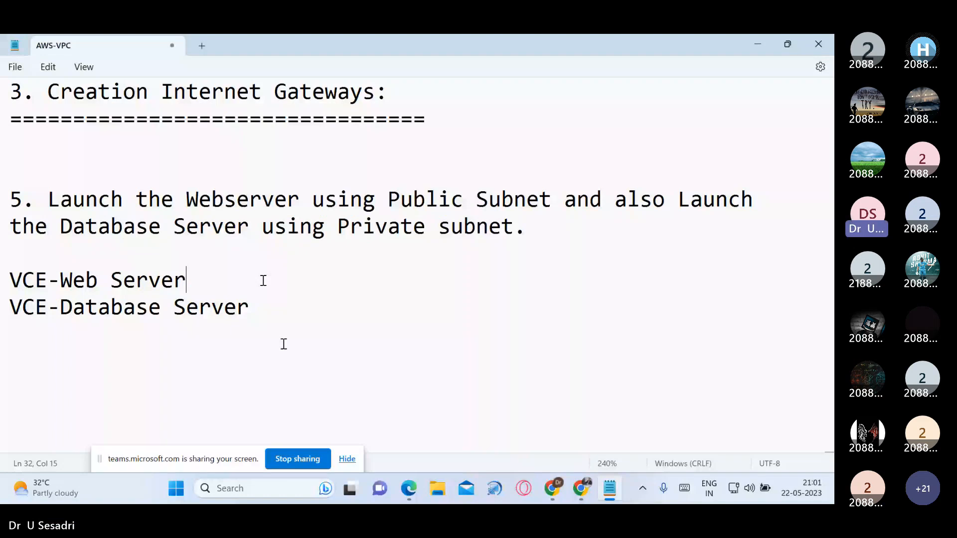
{"action": "type", "text": "28.0.1.230"}
{"action": "double_click", "coordinate": [204, 281]}
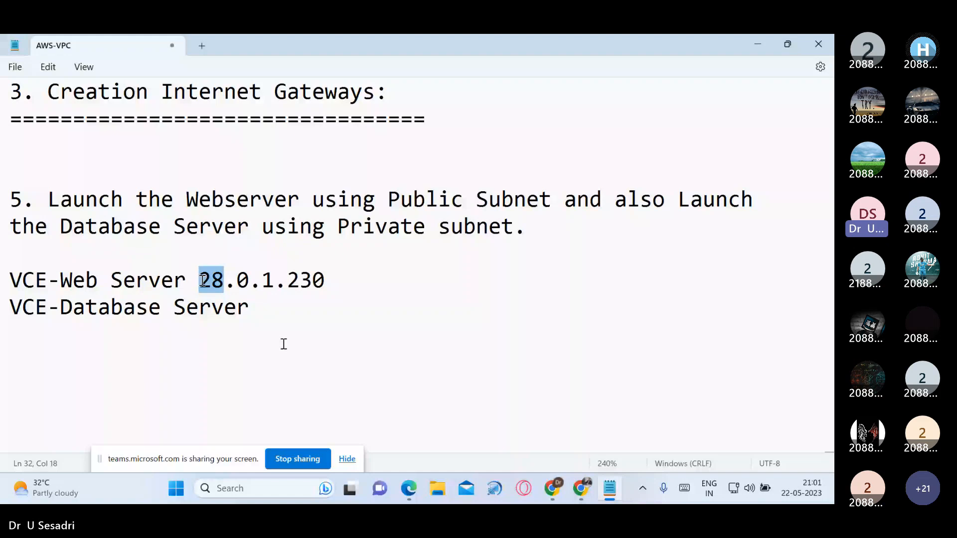
{"action": "left_click_drag", "start_coordinate": [204, 281], "coordinate": [276, 281]}
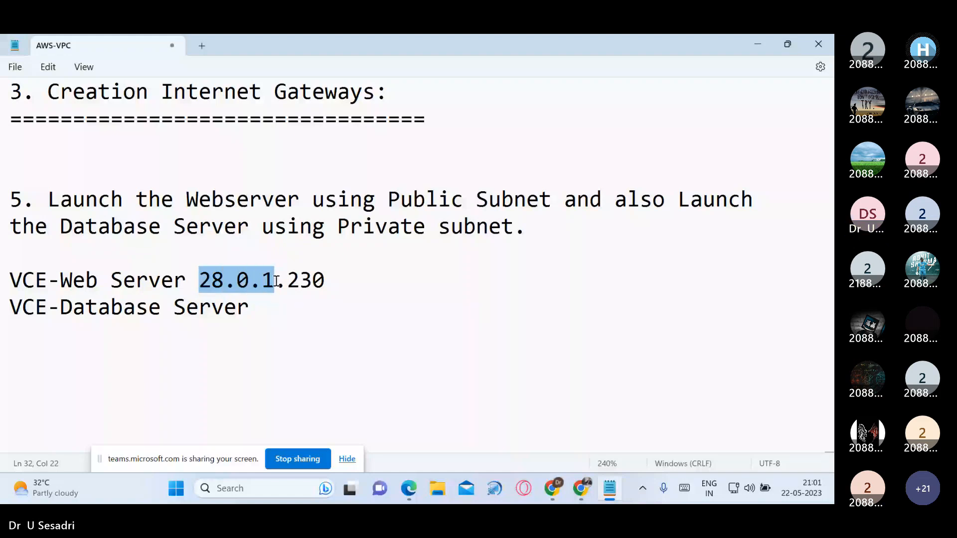
{"action": "left_click", "coordinate": [437, 287]}
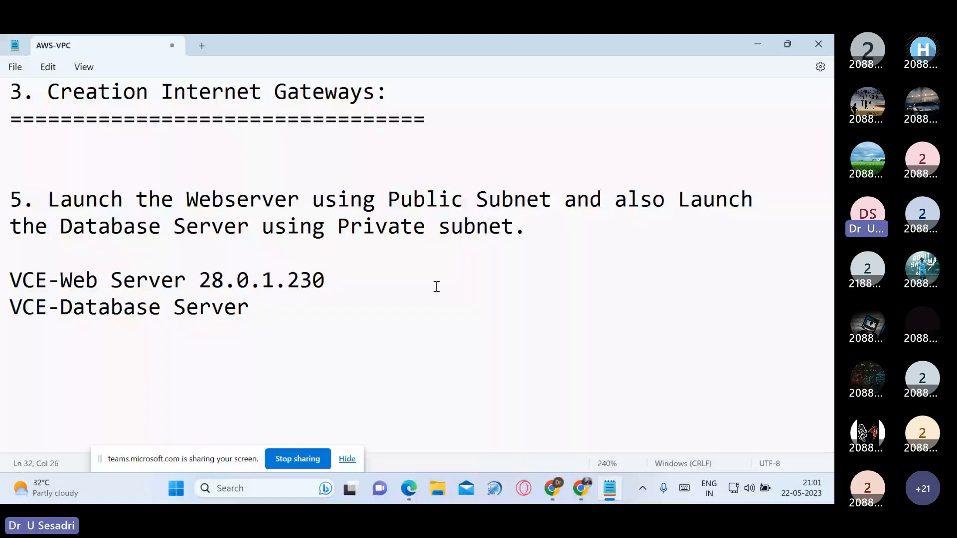
{"action": "double_click", "coordinate": [324, 283]}
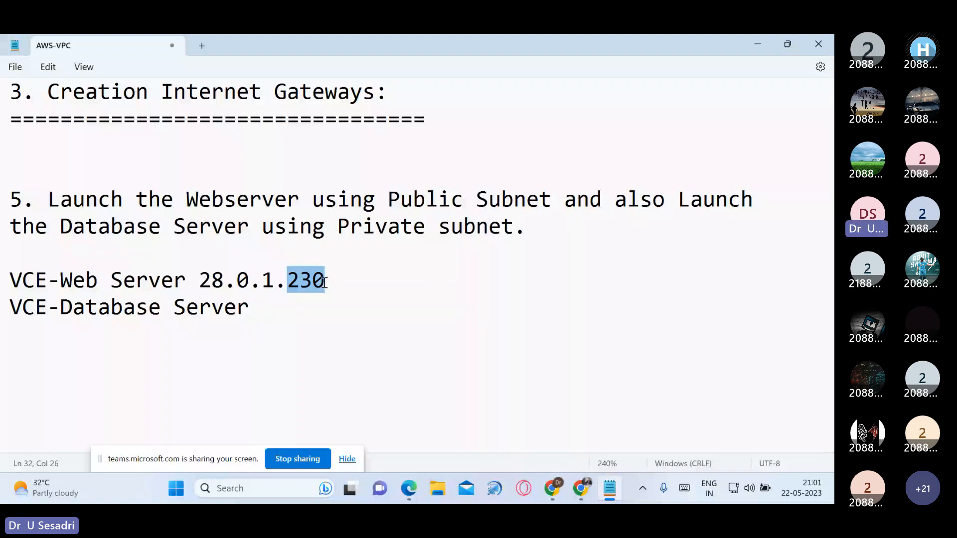
Step: Copy VCE-Database Server's private IPv4 address, 28.0.2.180, from the EC2 console to the end of its line in the AWS-VPC notes
{"action": "left_click", "coordinate": [299, 308]}
{"action": "left_click", "coordinate": [753, 40]}
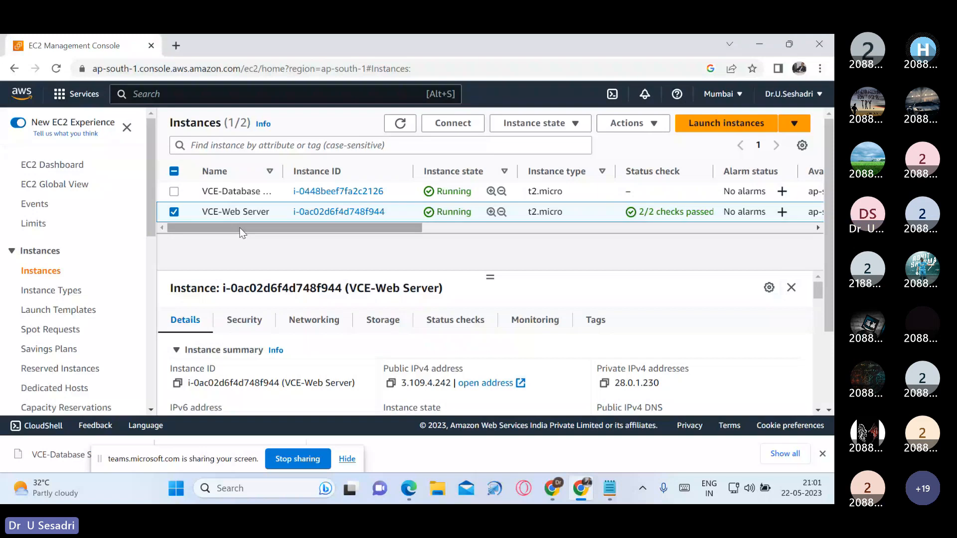
{"action": "left_click", "coordinate": [173, 212]}
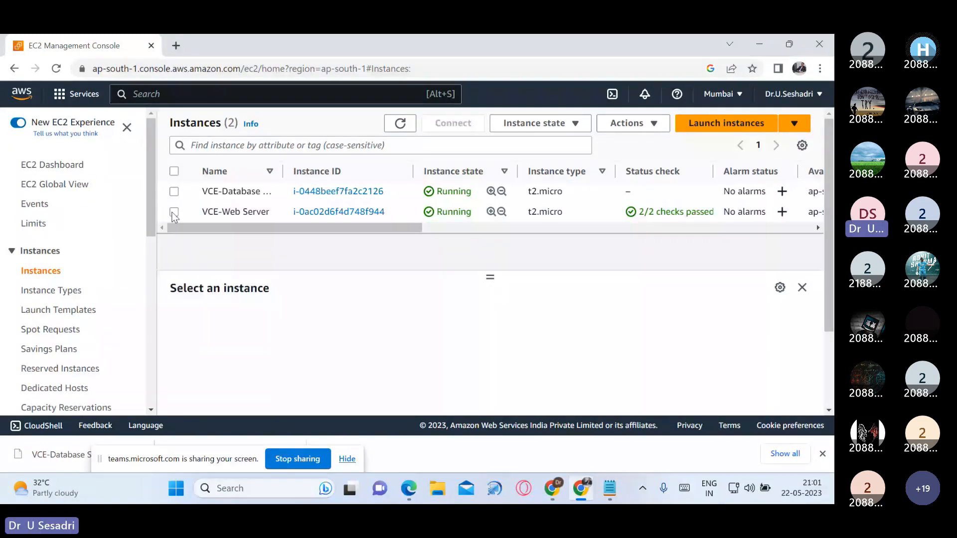
{"action": "left_click", "coordinate": [174, 191]}
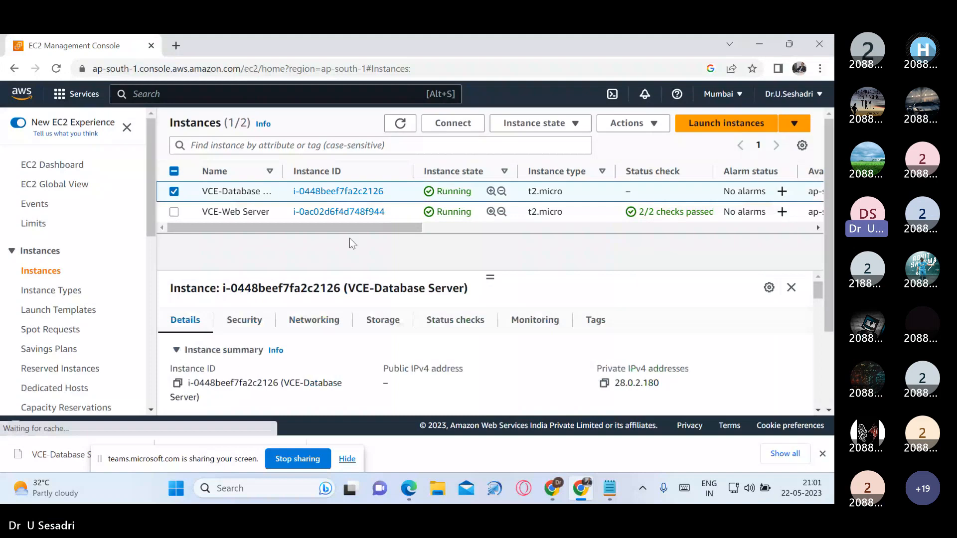
{"action": "left_click", "coordinate": [604, 383]}
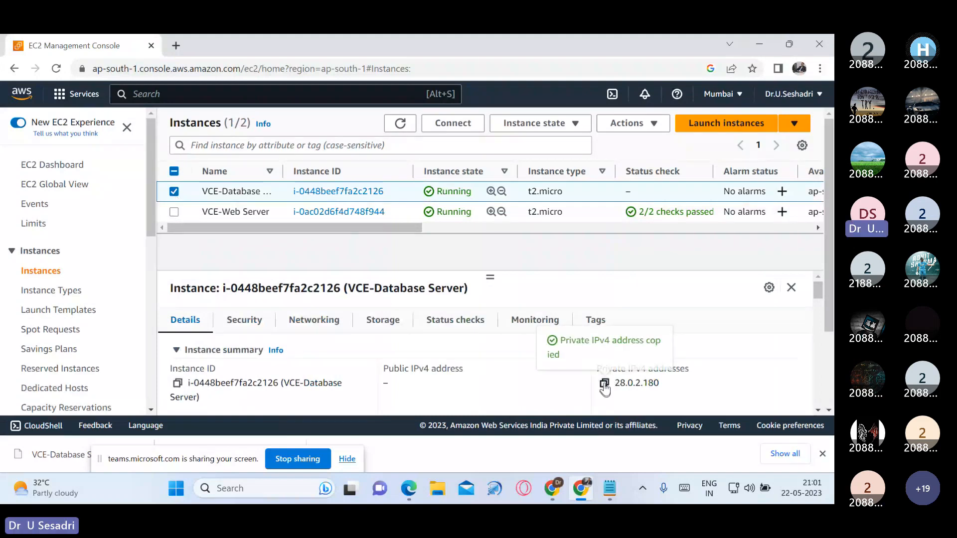
{"action": "left_click", "coordinate": [612, 495]}
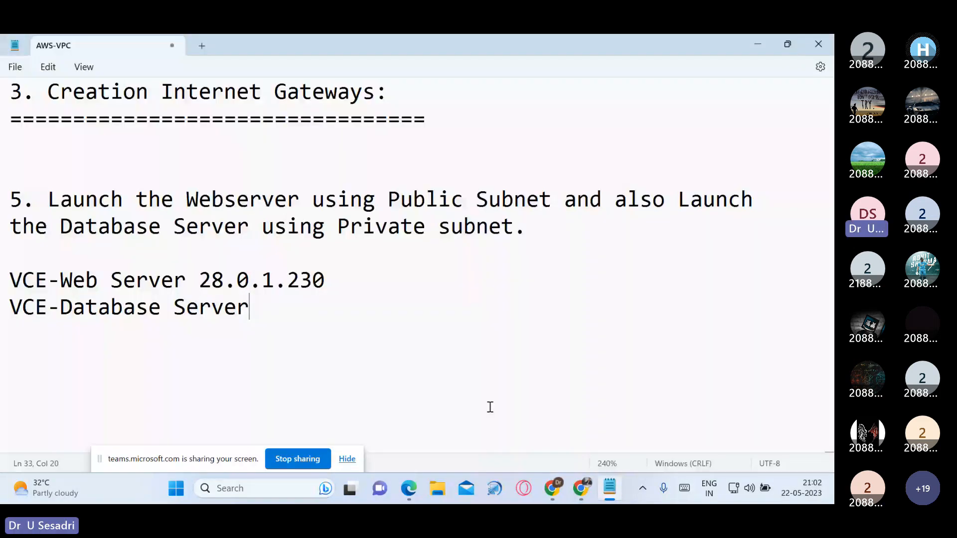
{"action": "key", "text": "ctrl+v"}
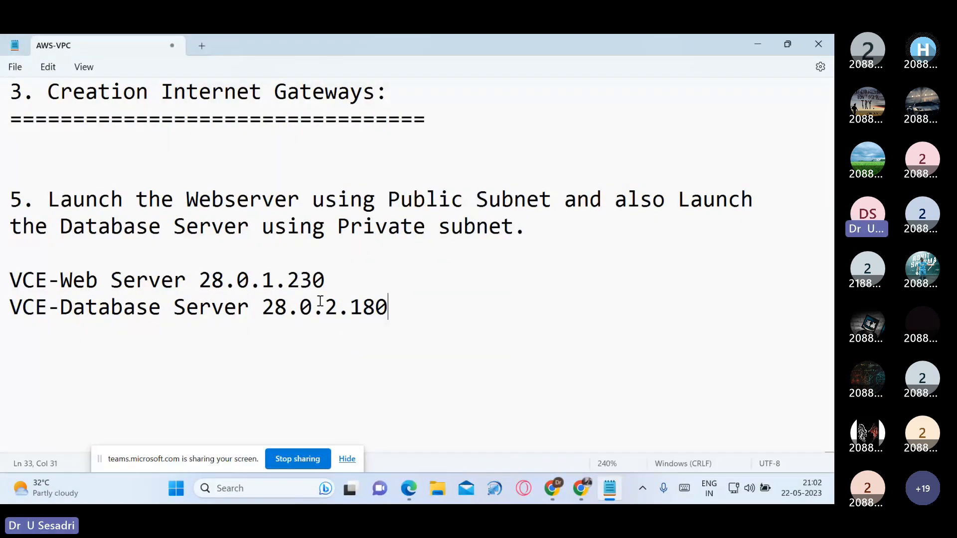
{"action": "left_click_drag", "start_coordinate": [263, 307], "coordinate": [380, 306]}
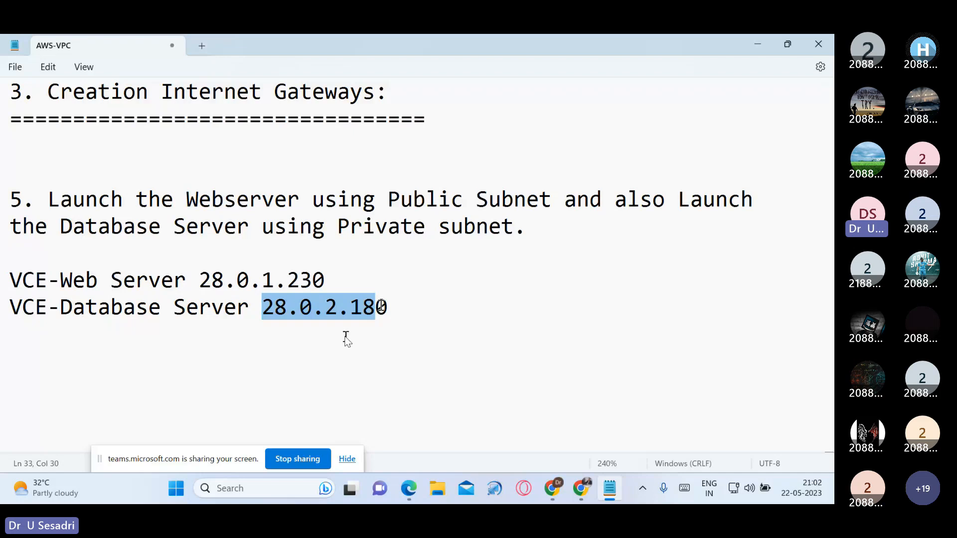
{"action": "left_click_drag", "start_coordinate": [381, 306], "coordinate": [385, 306]}
Step: Return to the EC2 console and compare the public IPv4 address fields of VCE-Database Server and VCE-Web Server
{"action": "left_click", "coordinate": [757, 45]}
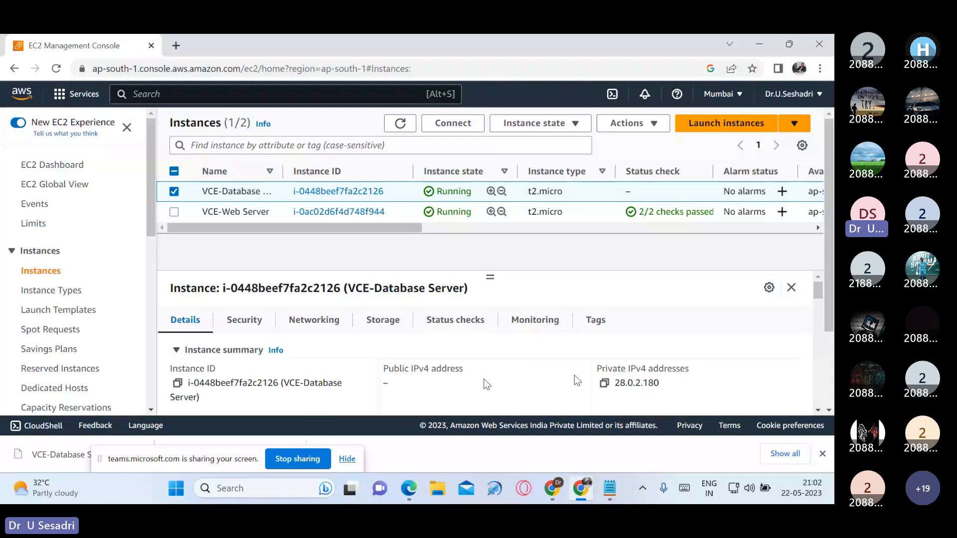
{"action": "scroll", "coordinate": [431, 373], "scroll_direction": "down", "scroll_amount": 1}
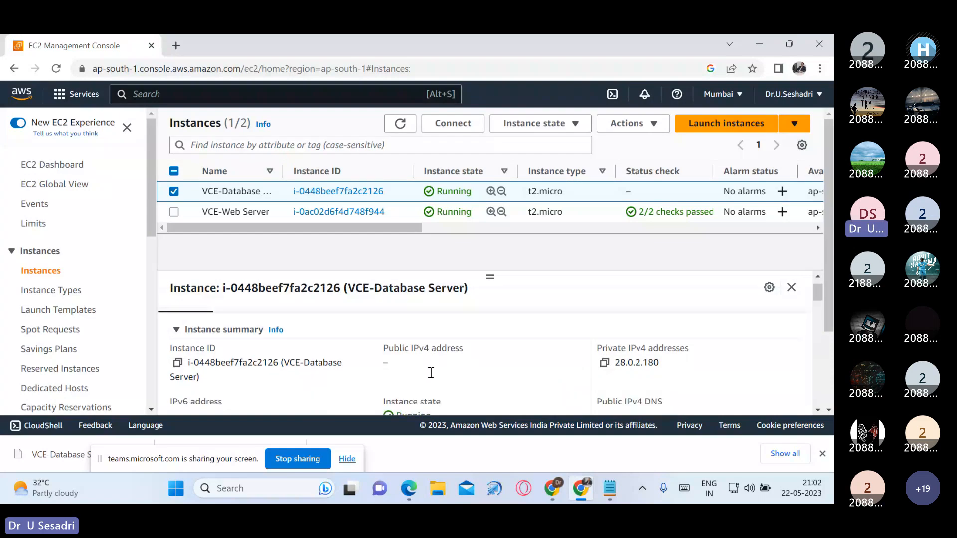
{"action": "scroll", "coordinate": [431, 373], "scroll_direction": "up", "scroll_amount": 1}
{"action": "left_click_drag", "start_coordinate": [383, 370], "coordinate": [401, 371]}
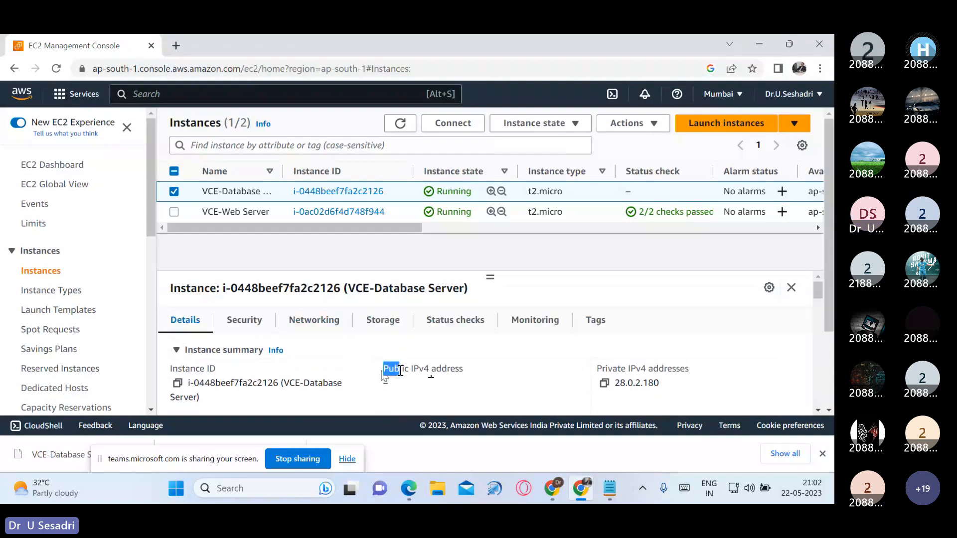
{"action": "left_click_drag", "start_coordinate": [401, 370], "coordinate": [468, 378]}
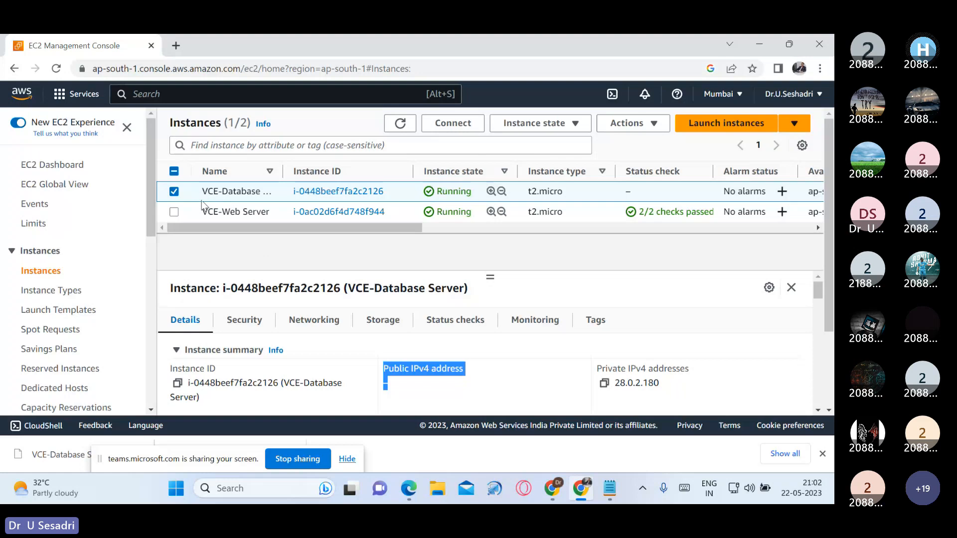
{"action": "left_click", "coordinate": [176, 214]}
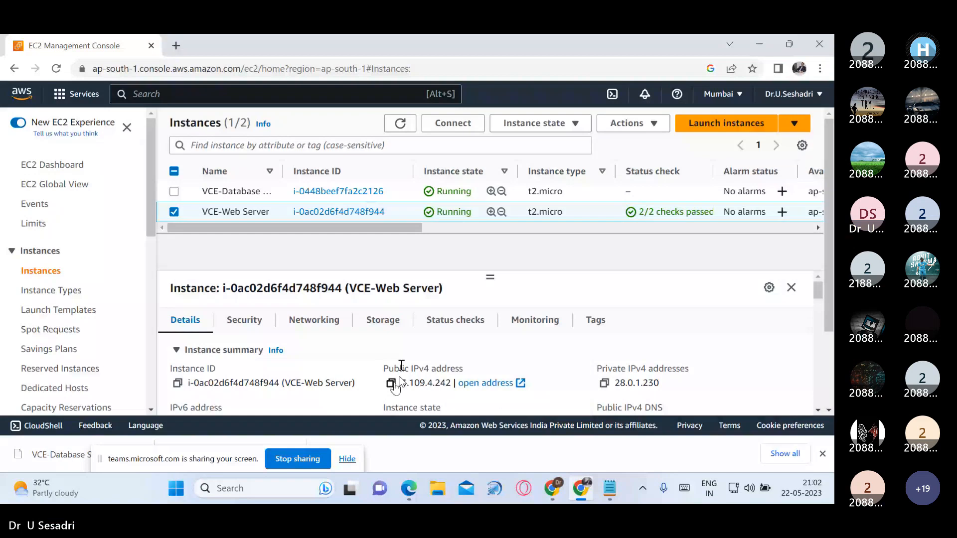
{"action": "left_click", "coordinate": [174, 192]}
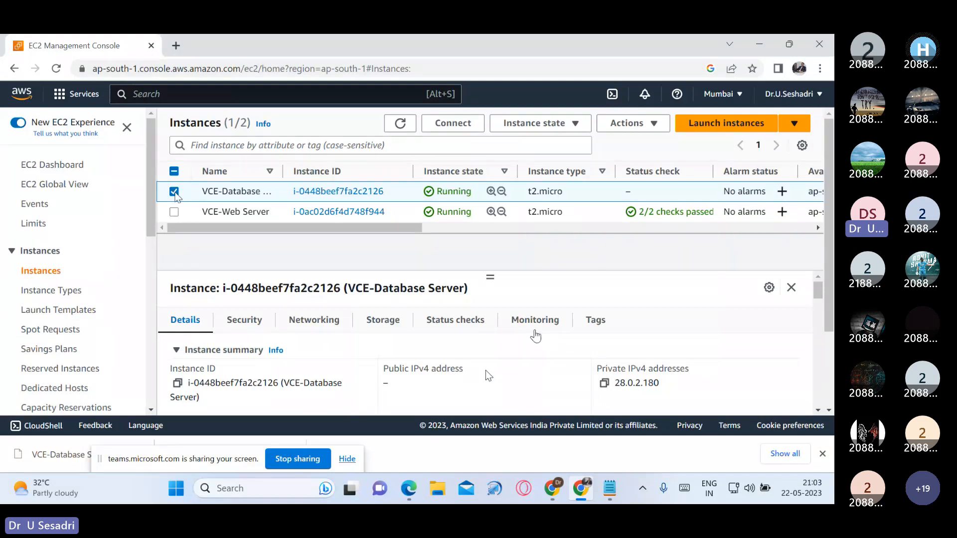
Step: Switch to the Microsoft Teams meeting in Edge and bring up the option to stop the recording
{"action": "left_click", "coordinate": [408, 496]}
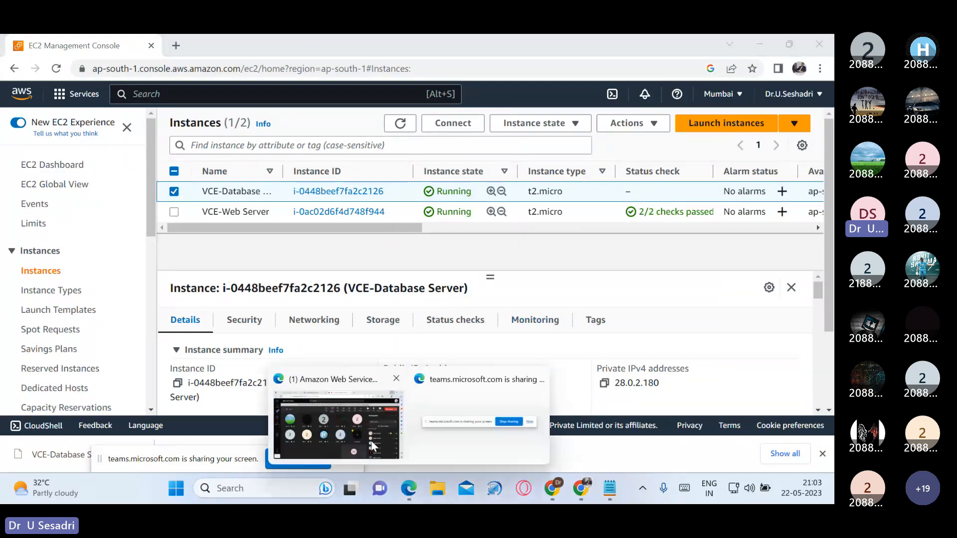
{"action": "mouse_move", "coordinate": [373, 442]}
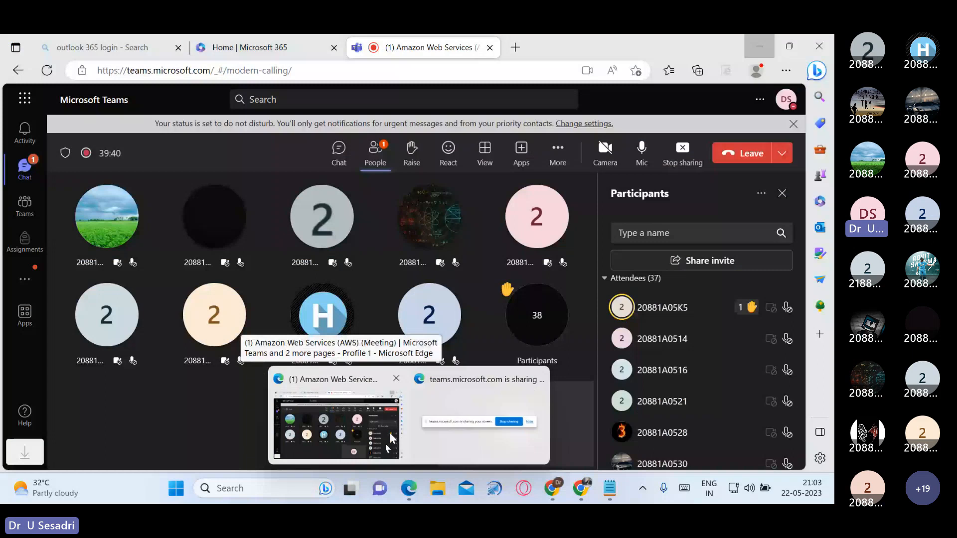
{"action": "left_click", "coordinate": [364, 436]}
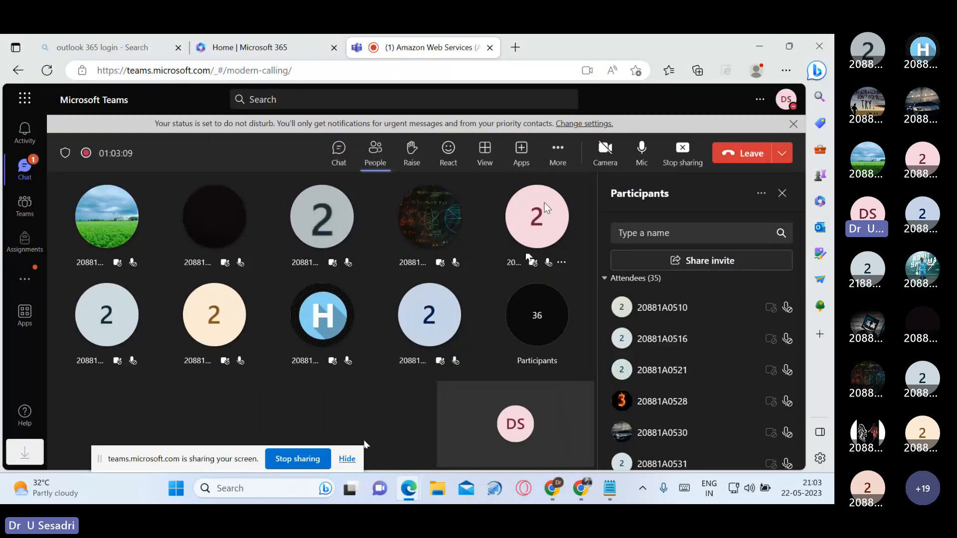
{"action": "left_click", "coordinate": [564, 152]}
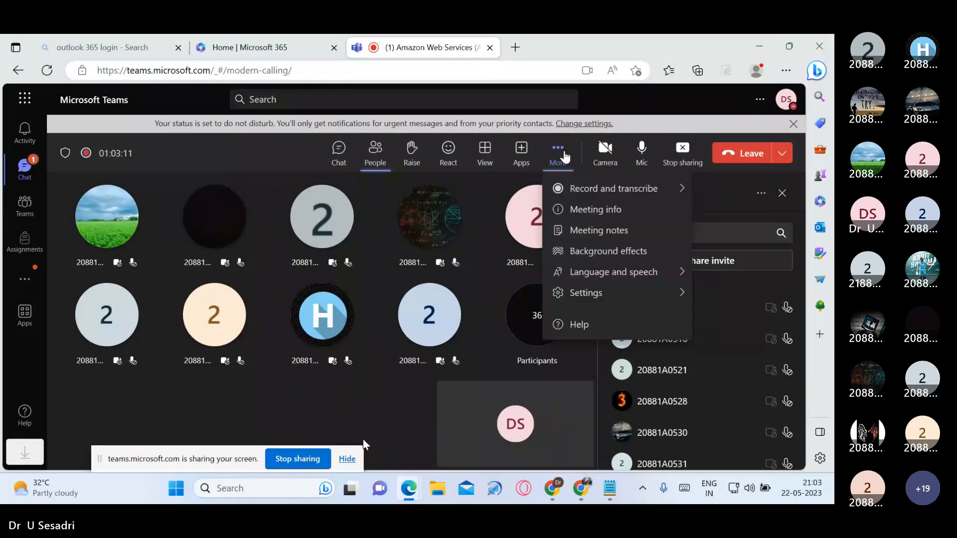
{"action": "mouse_move", "coordinate": [582, 190]}
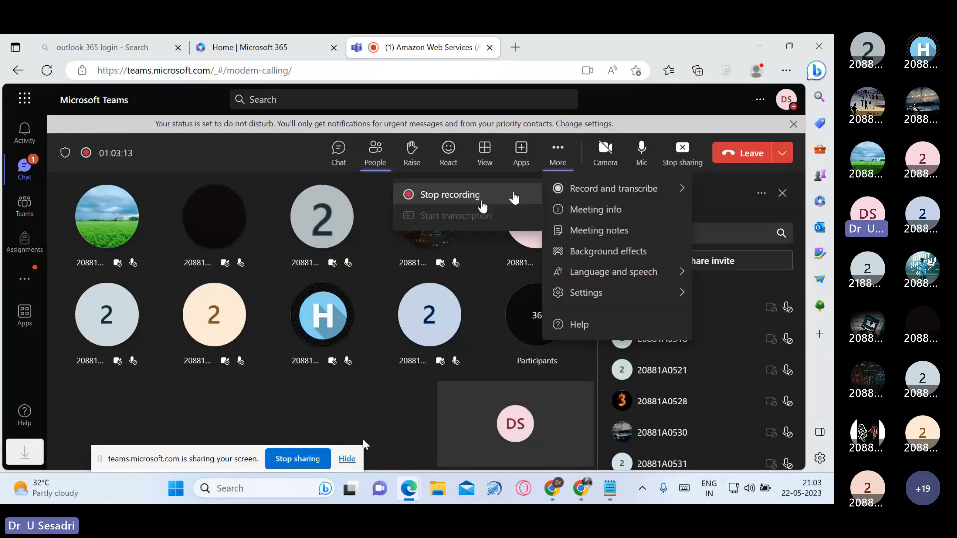